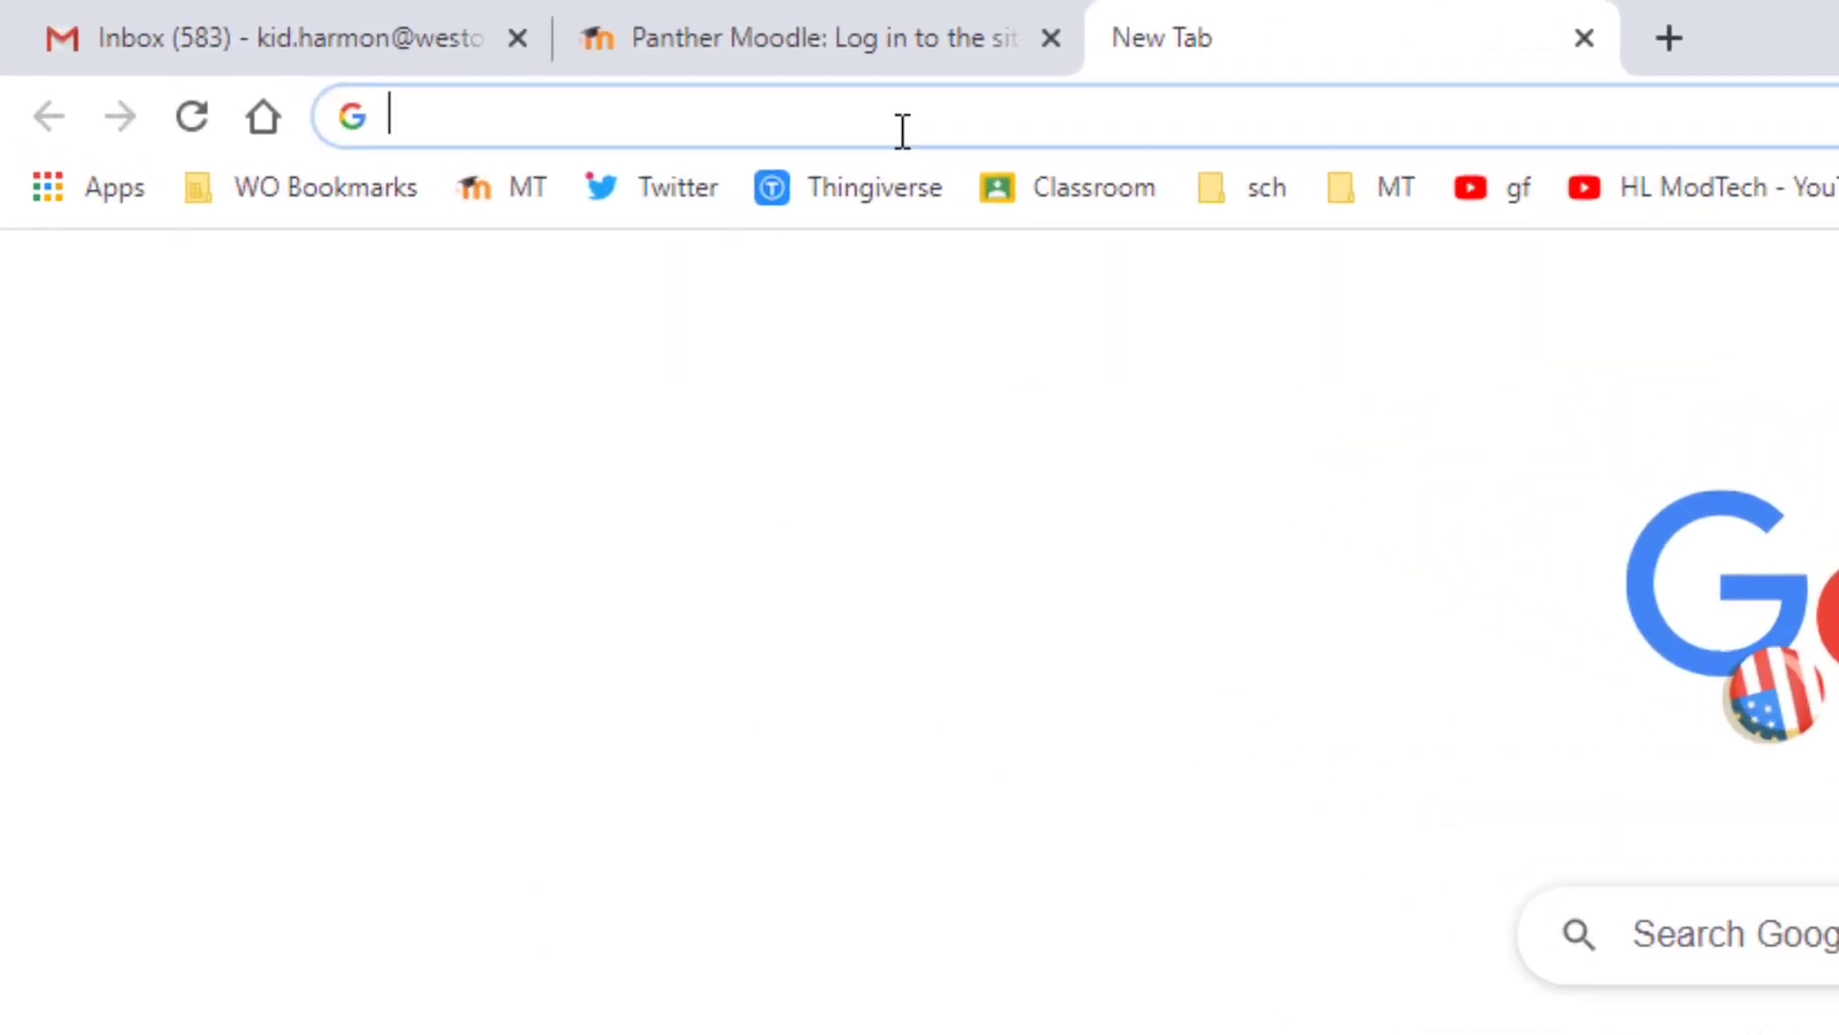
Go to my.sketchup.com and sign in with the existing Google account
{"action": "type", "text": "my."}
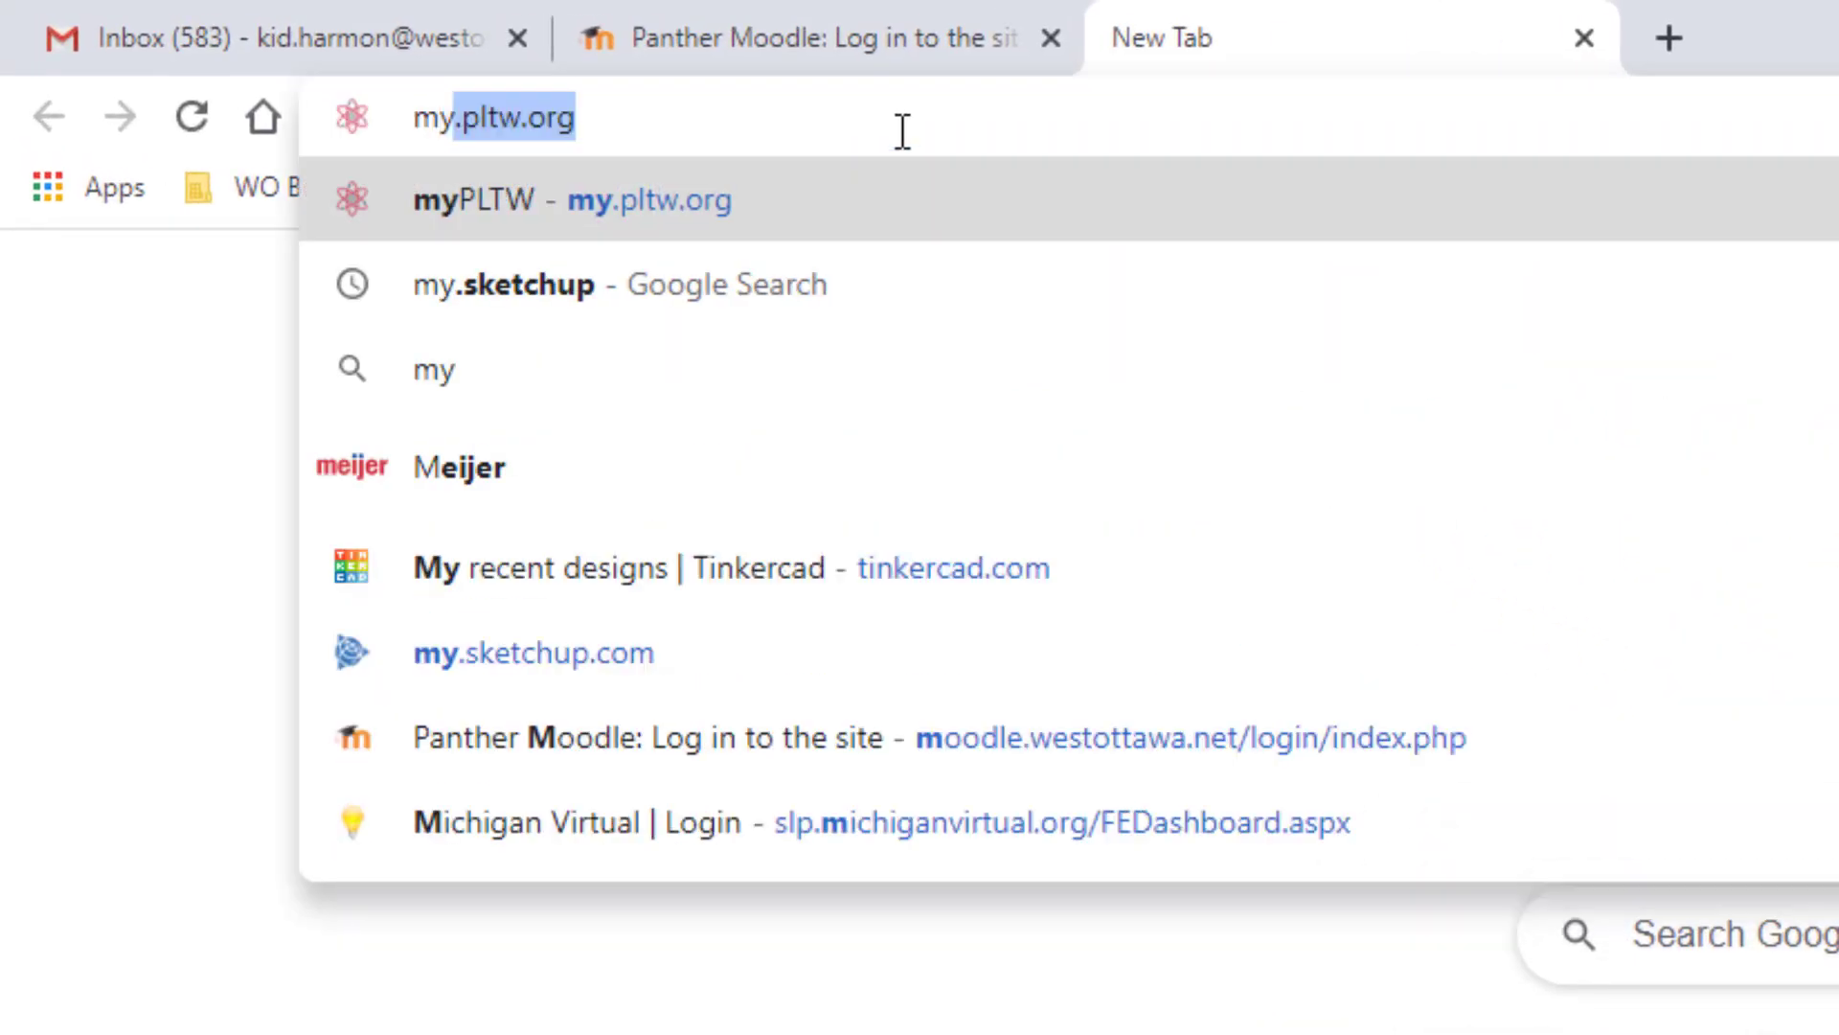
{"action": "type", "text": "sk"}
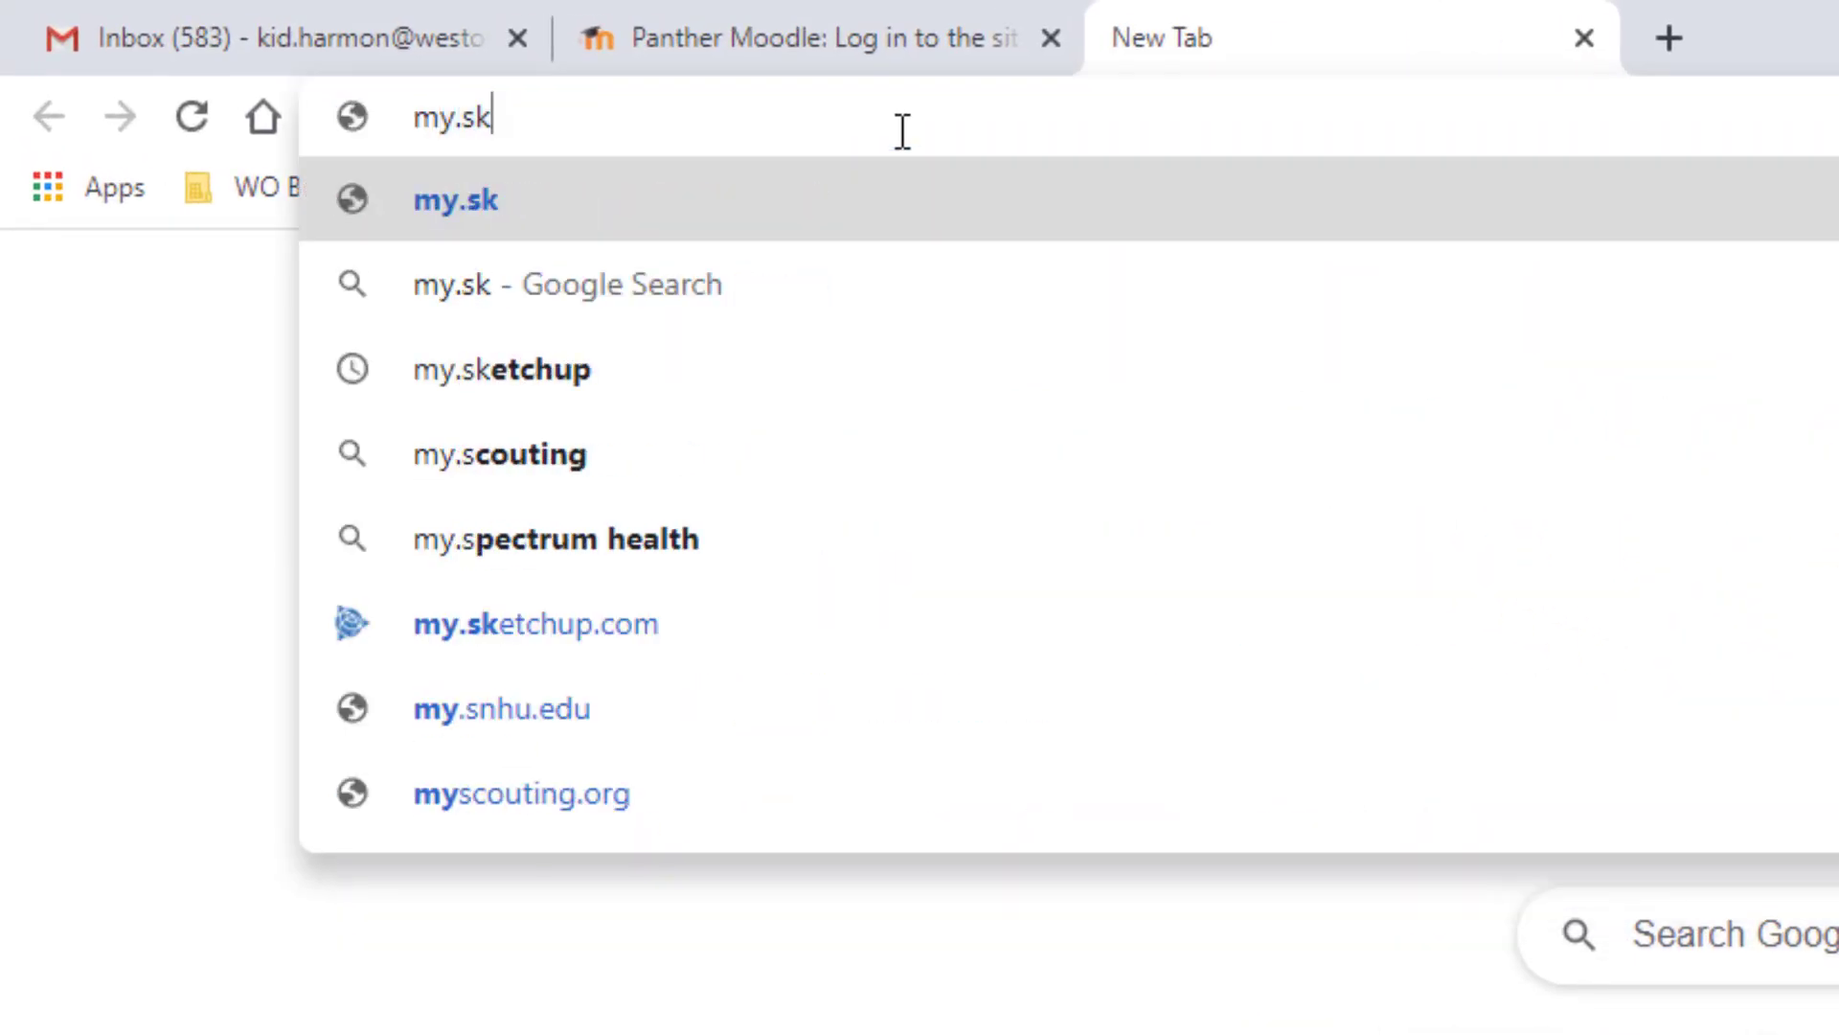
{"action": "type", "text": "etchup.com"}
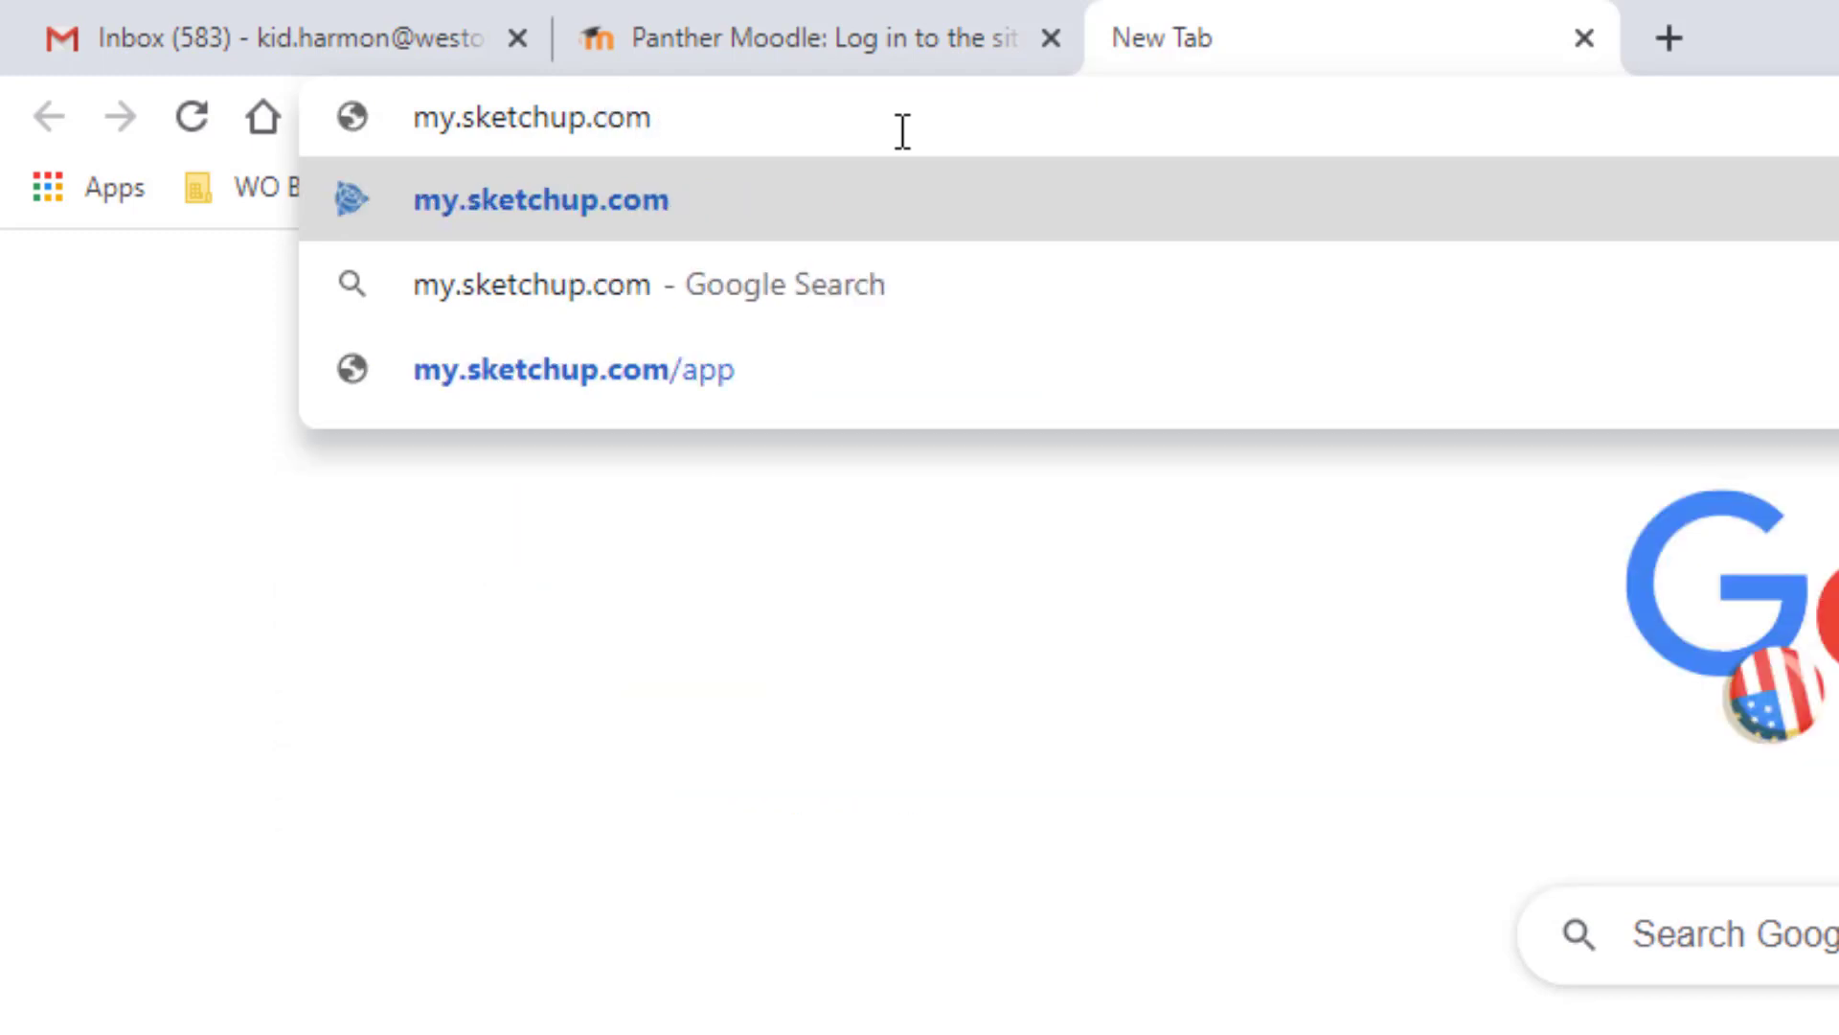
{"action": "key", "text": "Return"}
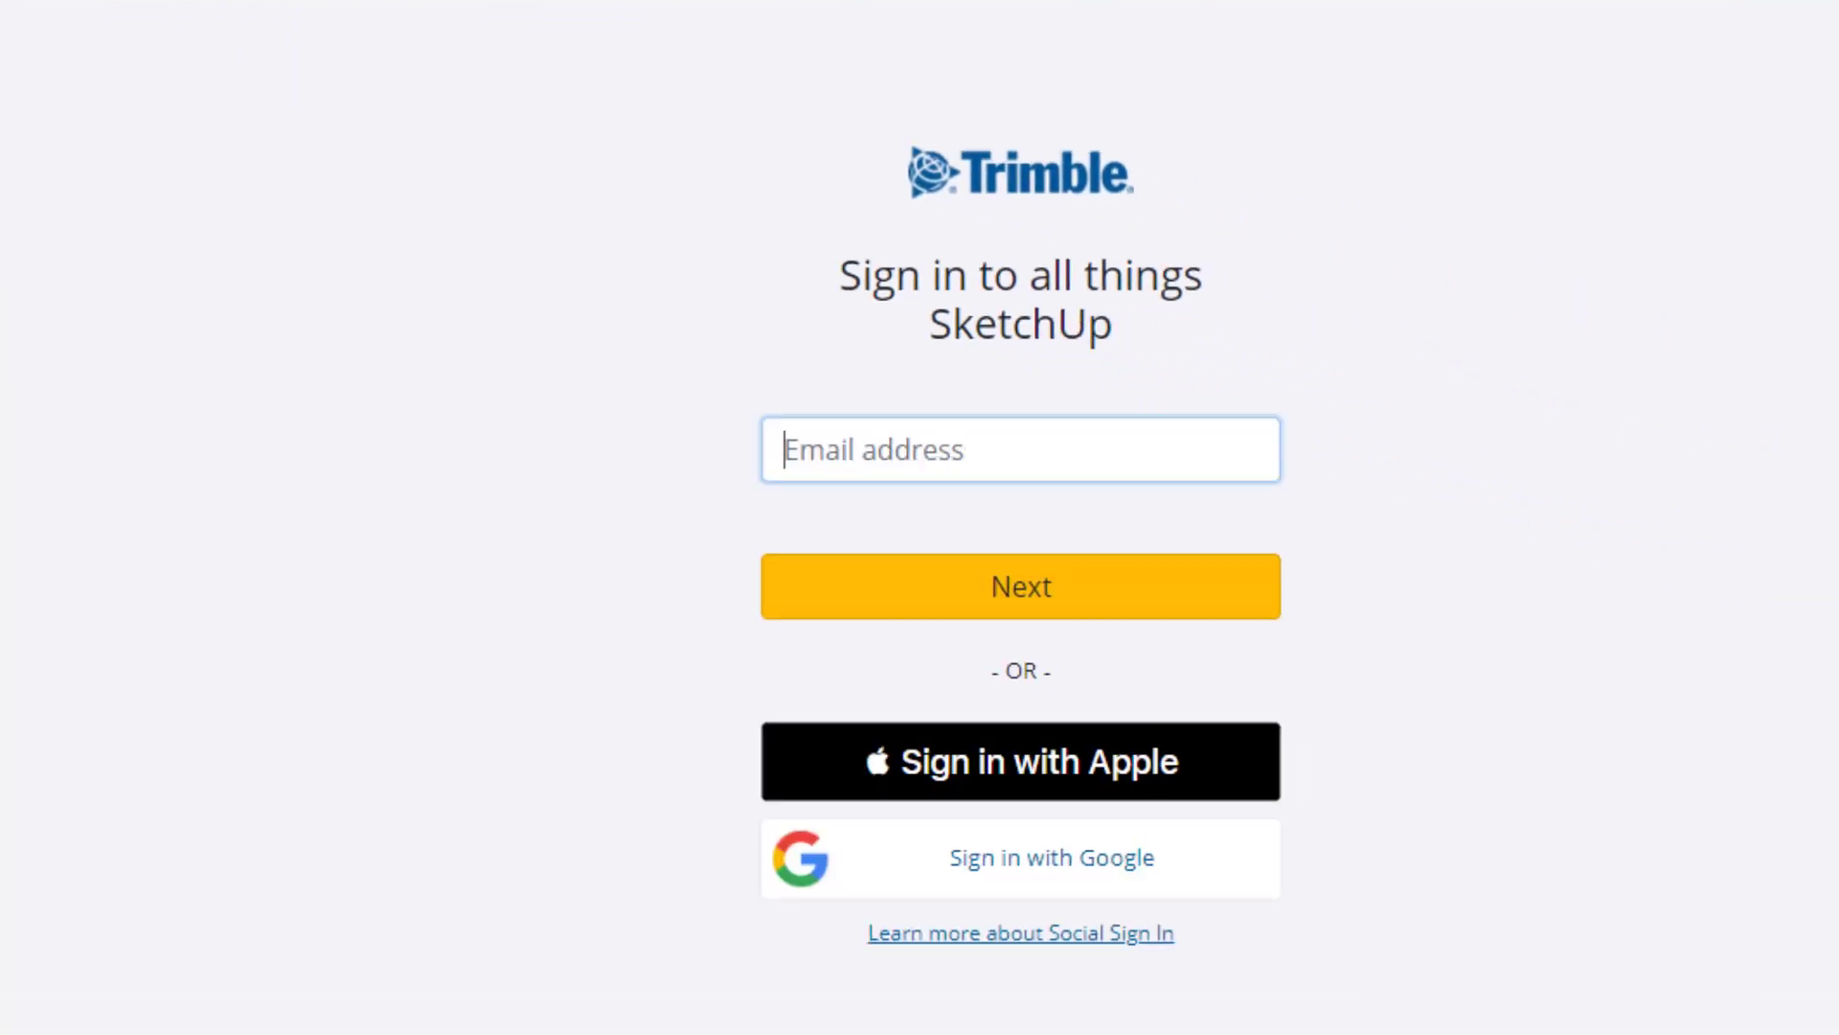
{"action": "left_click", "coordinate": [961, 841]}
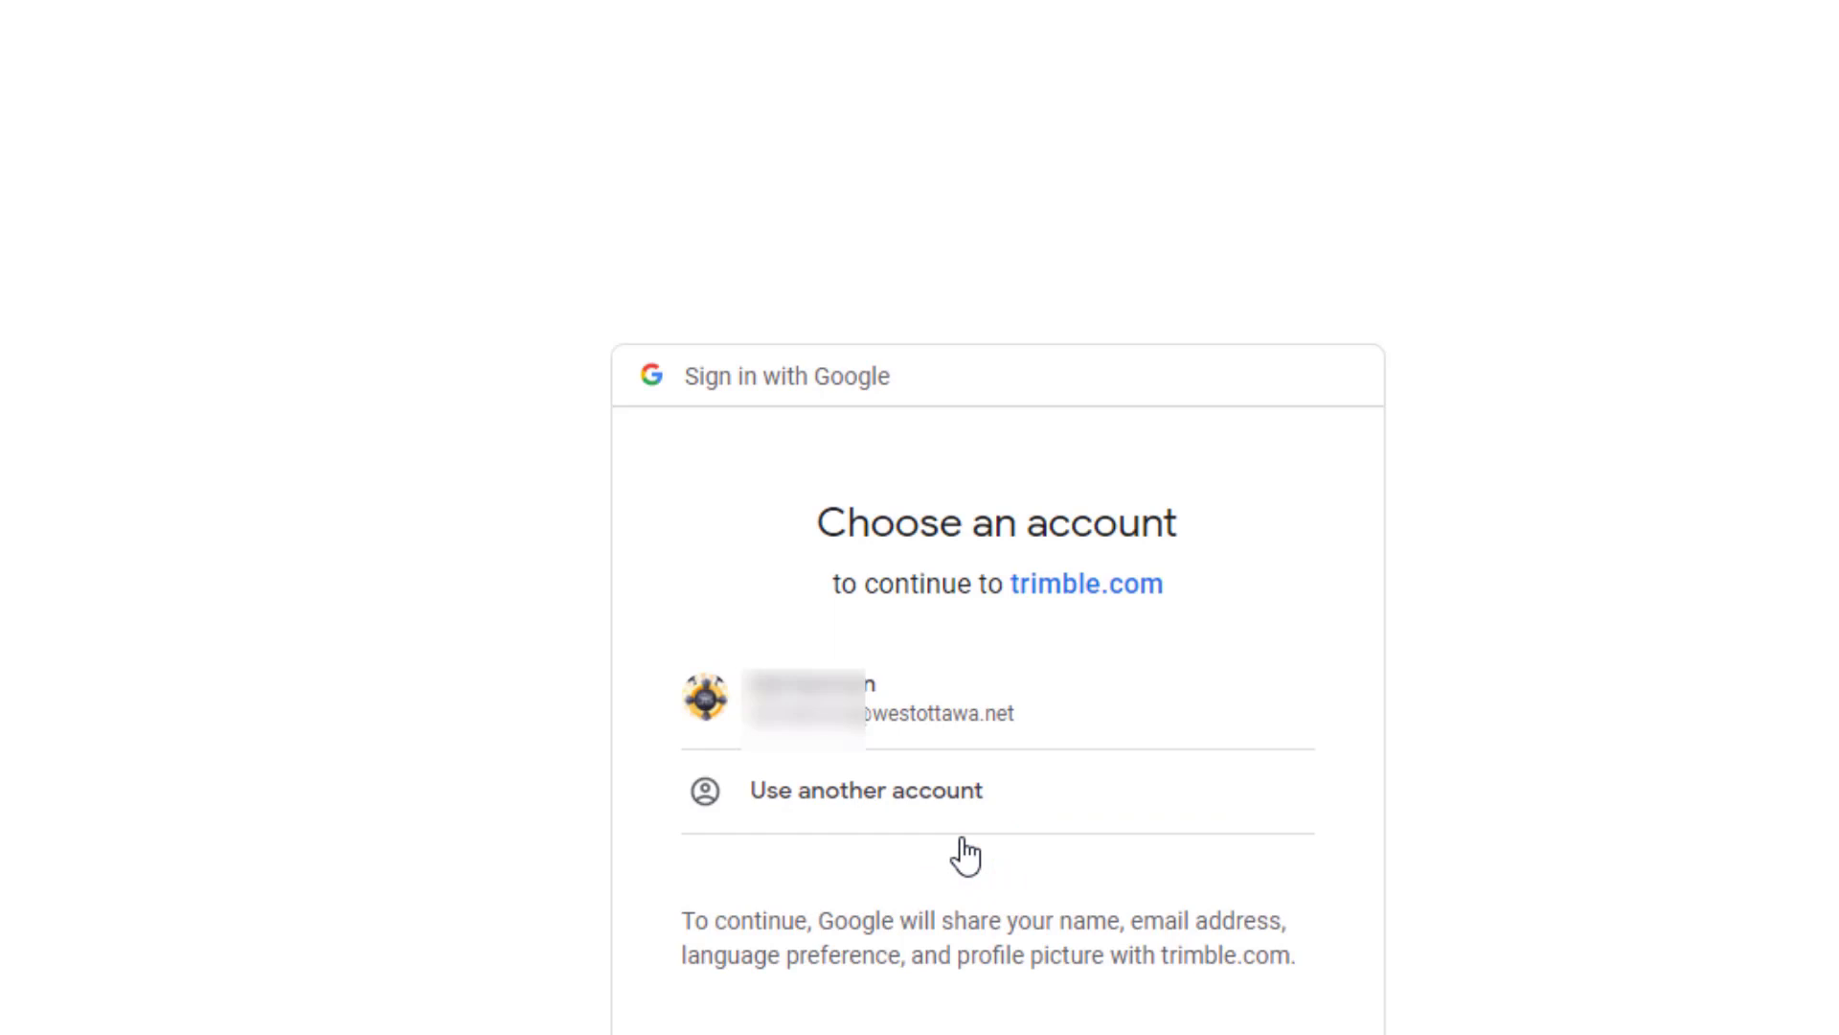
{"action": "left_click", "coordinate": [771, 711]}
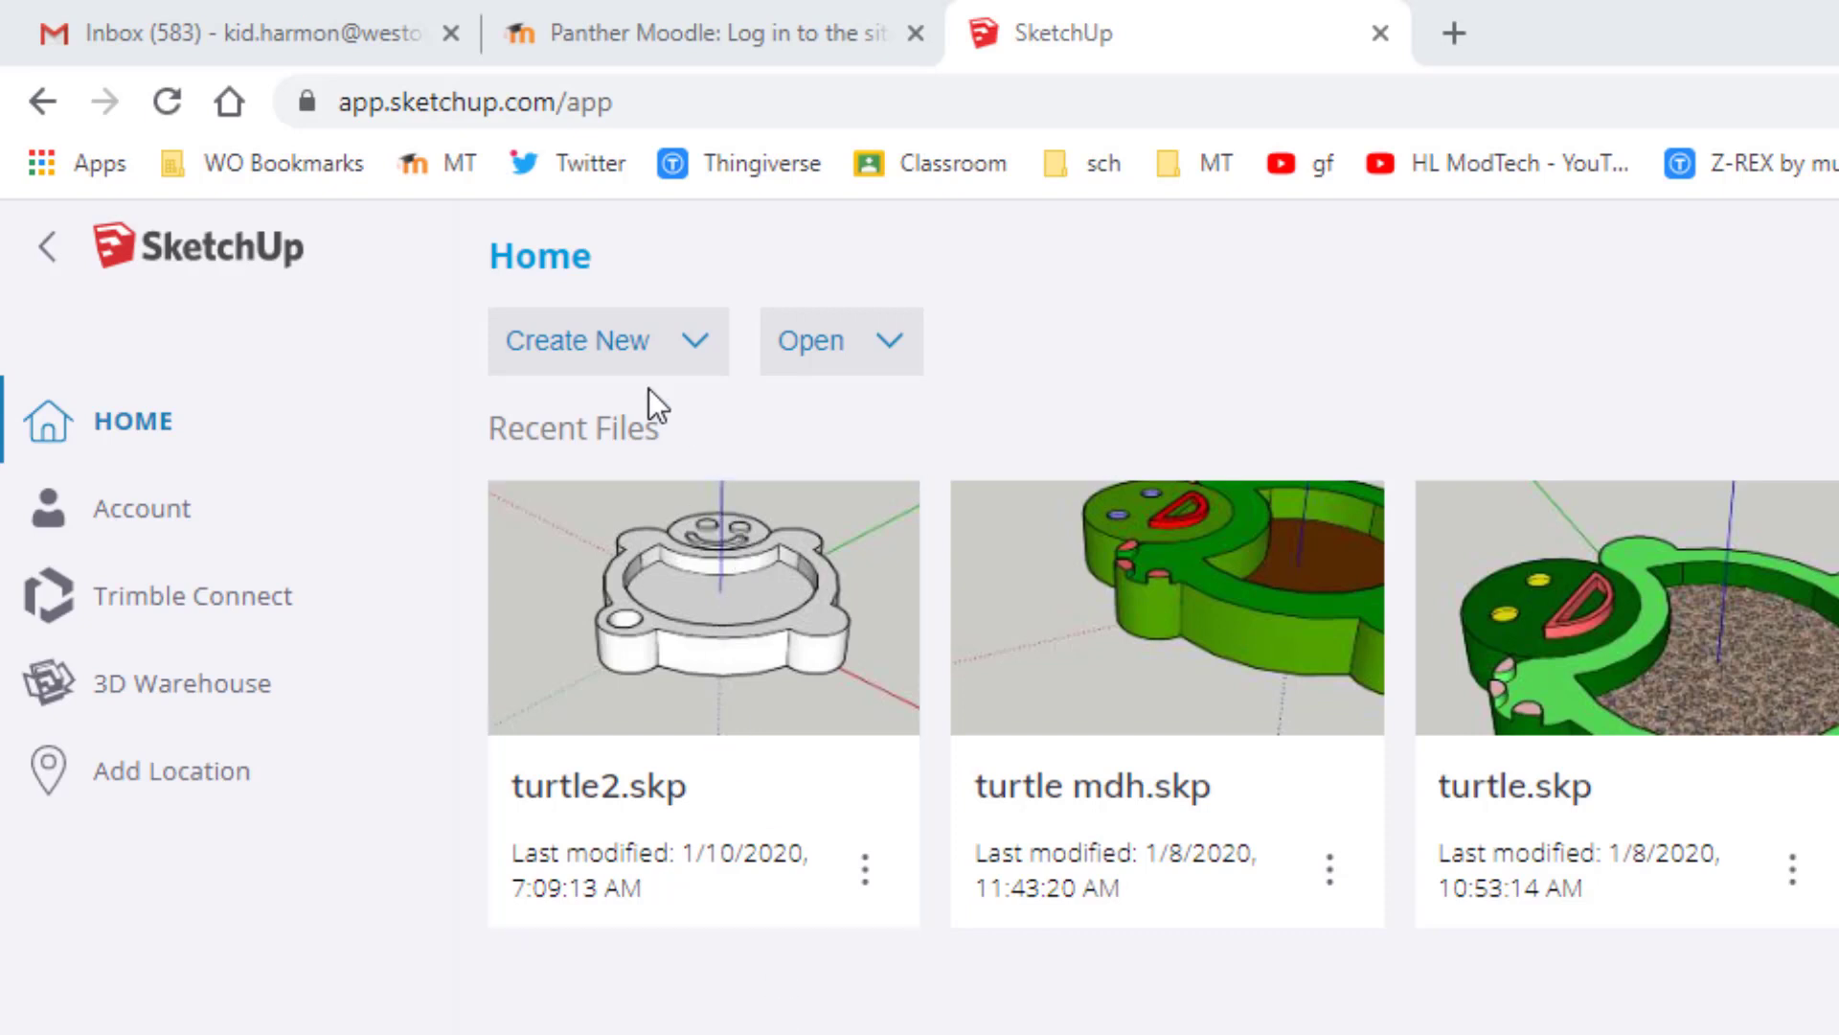
Create a new model from Simple Template - Feet and Inches and delete the default human figure
{"action": "left_click", "coordinate": [582, 345]}
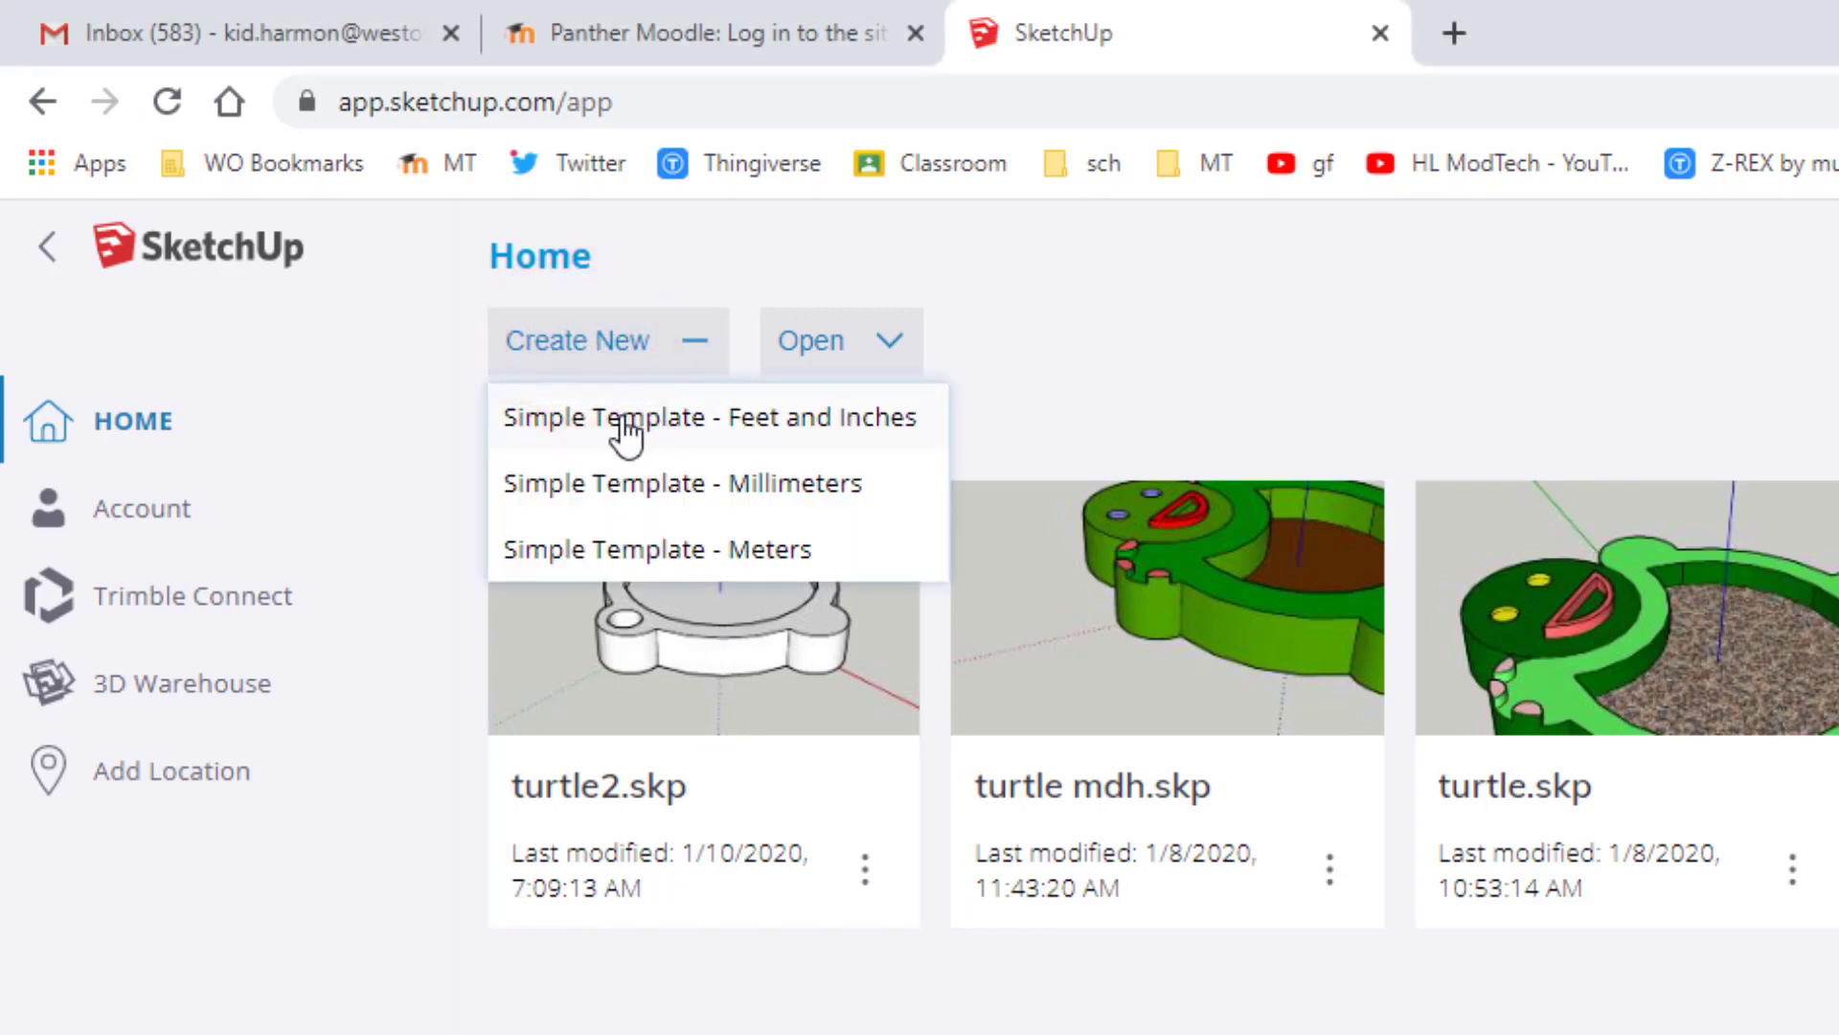
{"action": "left_click", "coordinate": [621, 417]}
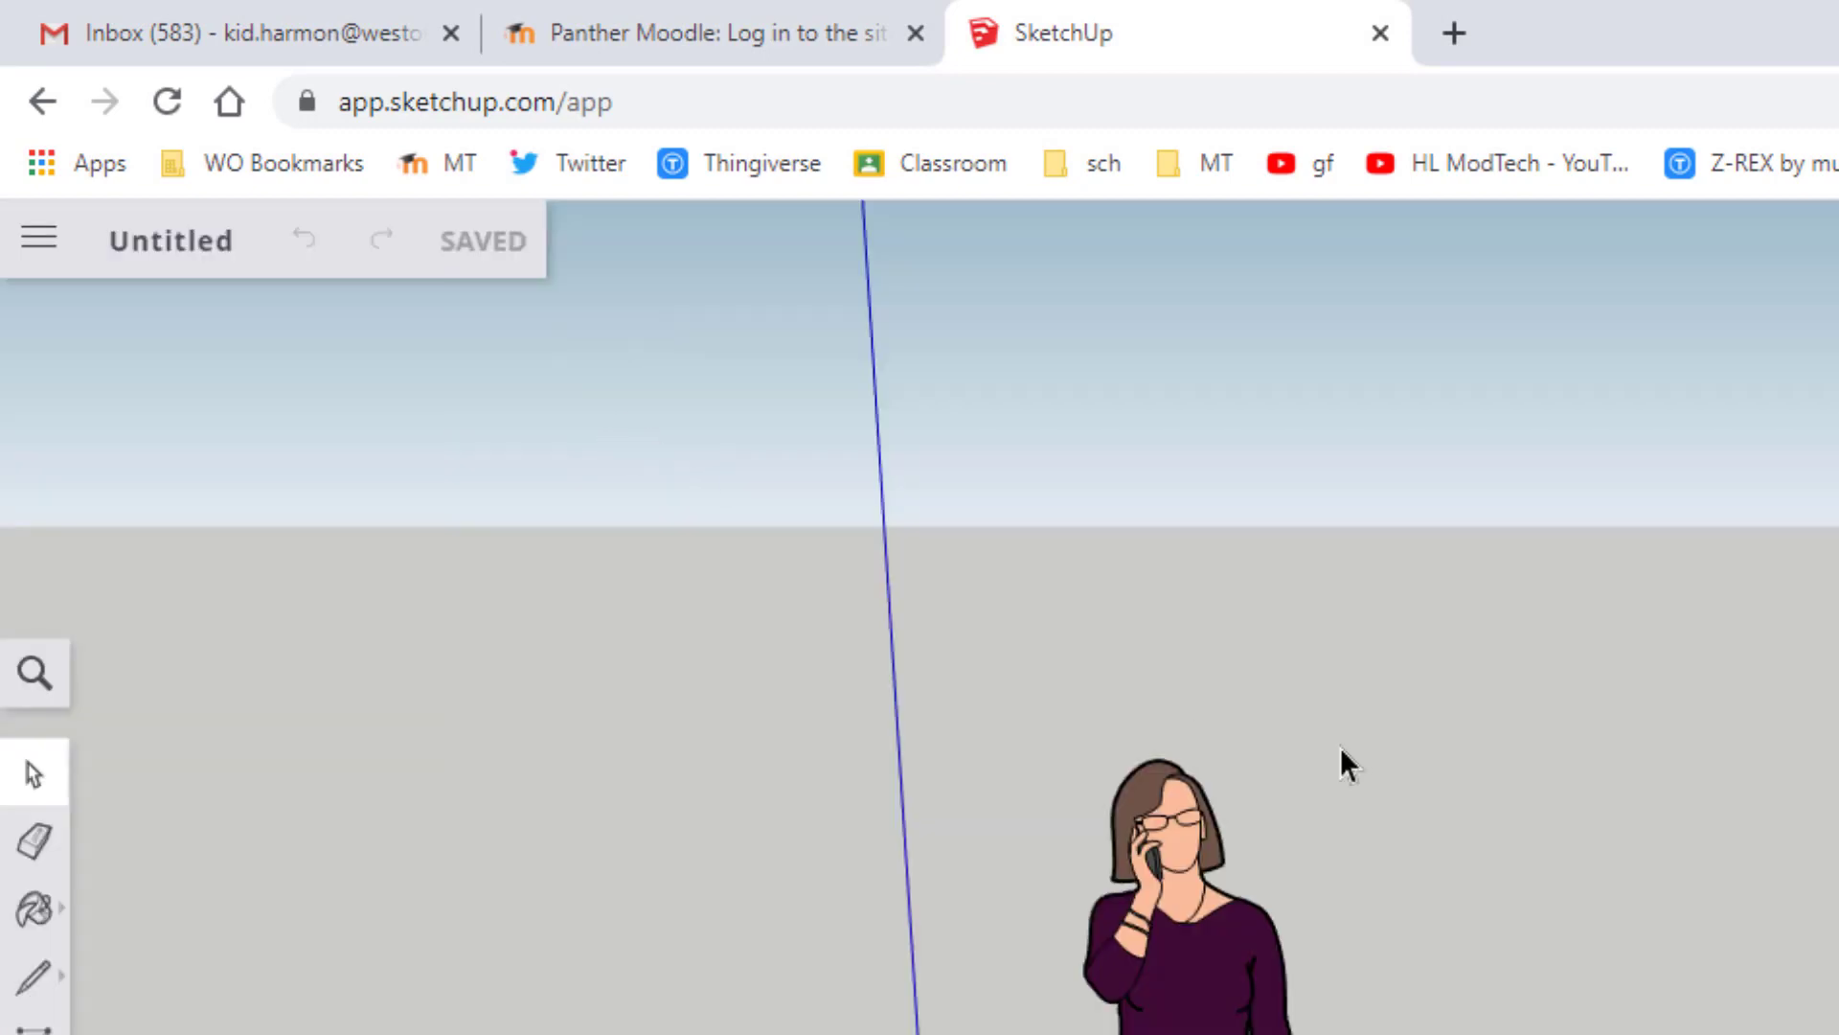
{"action": "left_click", "coordinate": [1173, 1025]}
{"action": "key", "text": "Delete"}
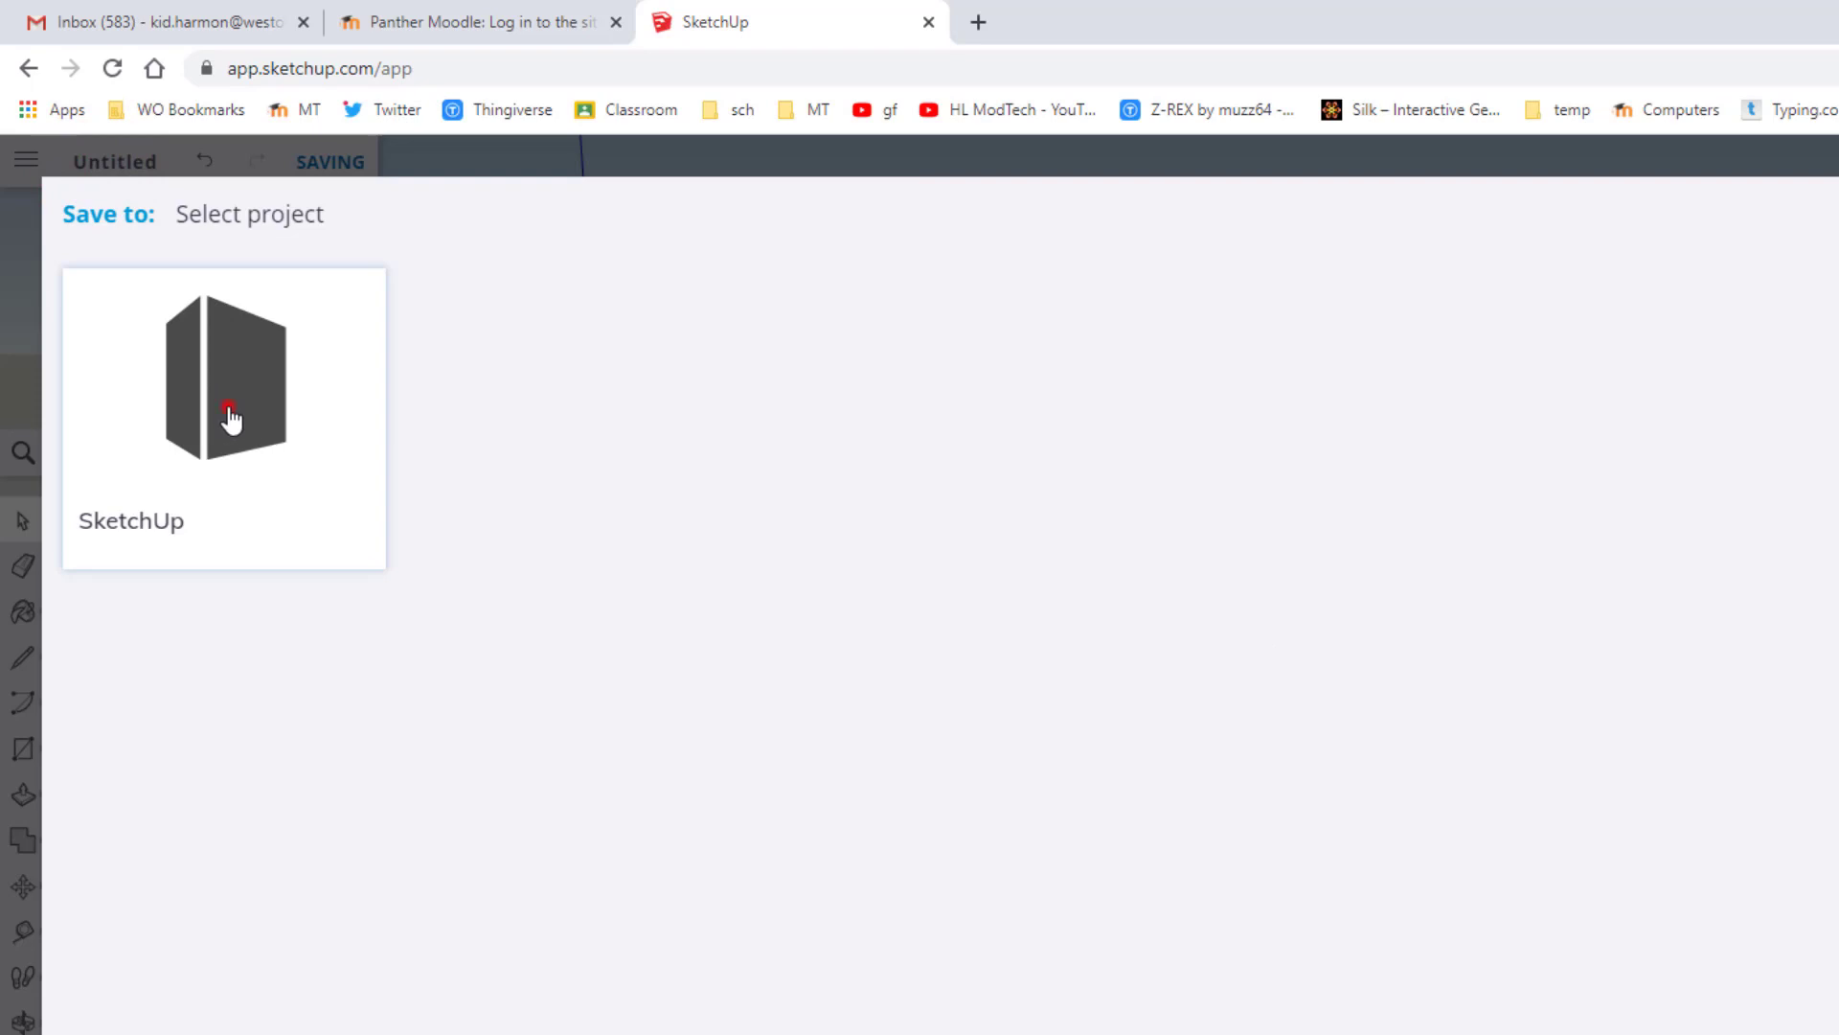
Save the model in the SketchUp project under the name "house mdh"
{"action": "left_click", "coordinate": [230, 418]}
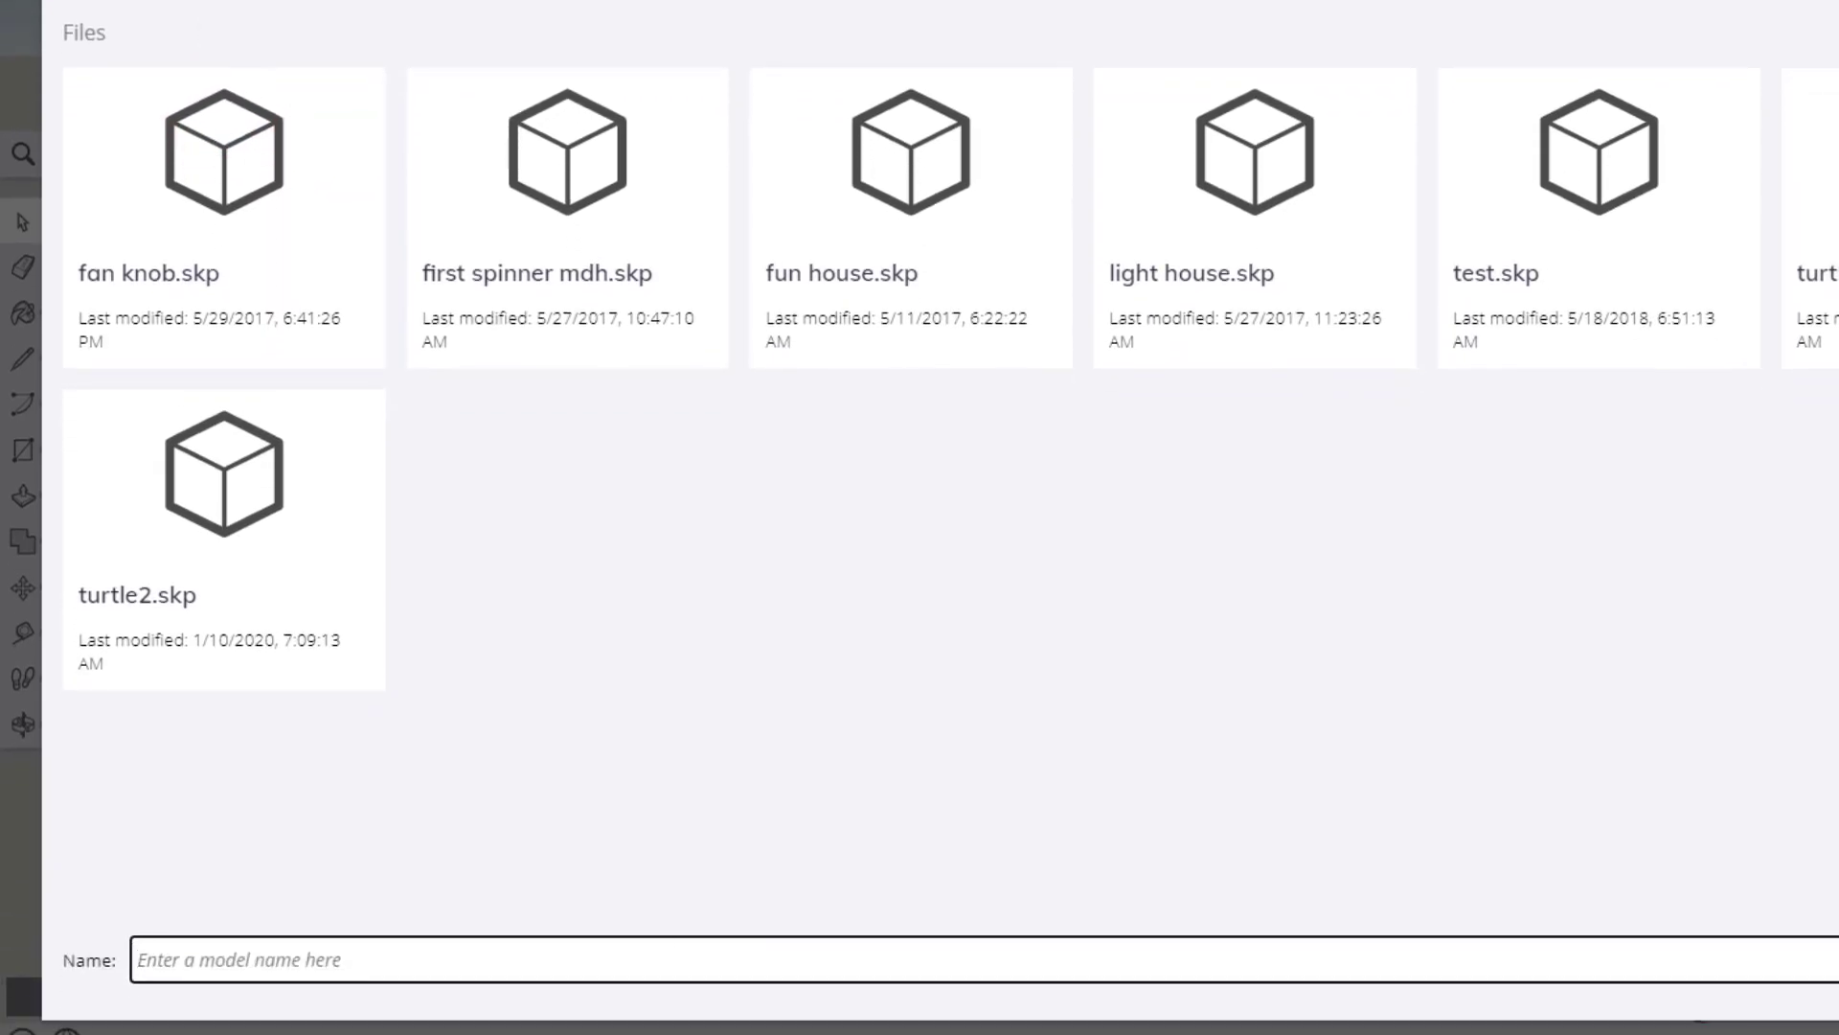
{"action": "left_click", "coordinate": [524, 974]}
{"action": "type", "text": "hou"}
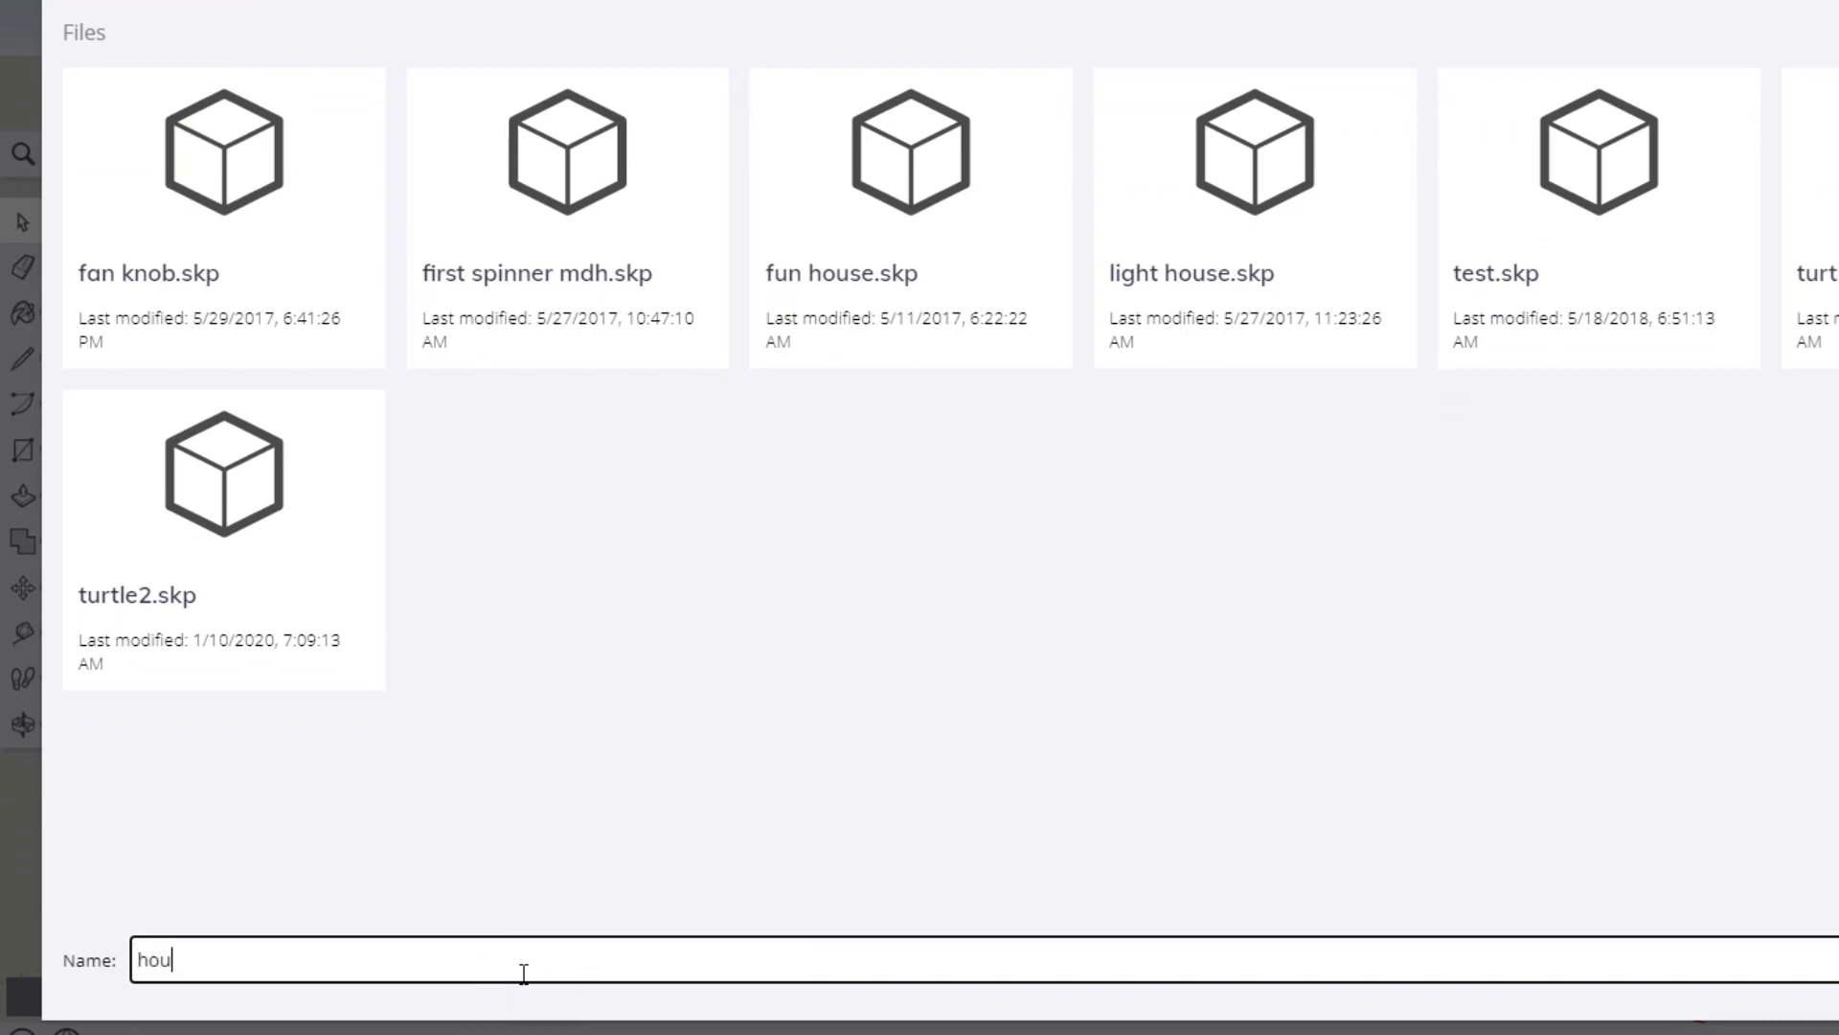
{"action": "type", "text": "se mdh"}
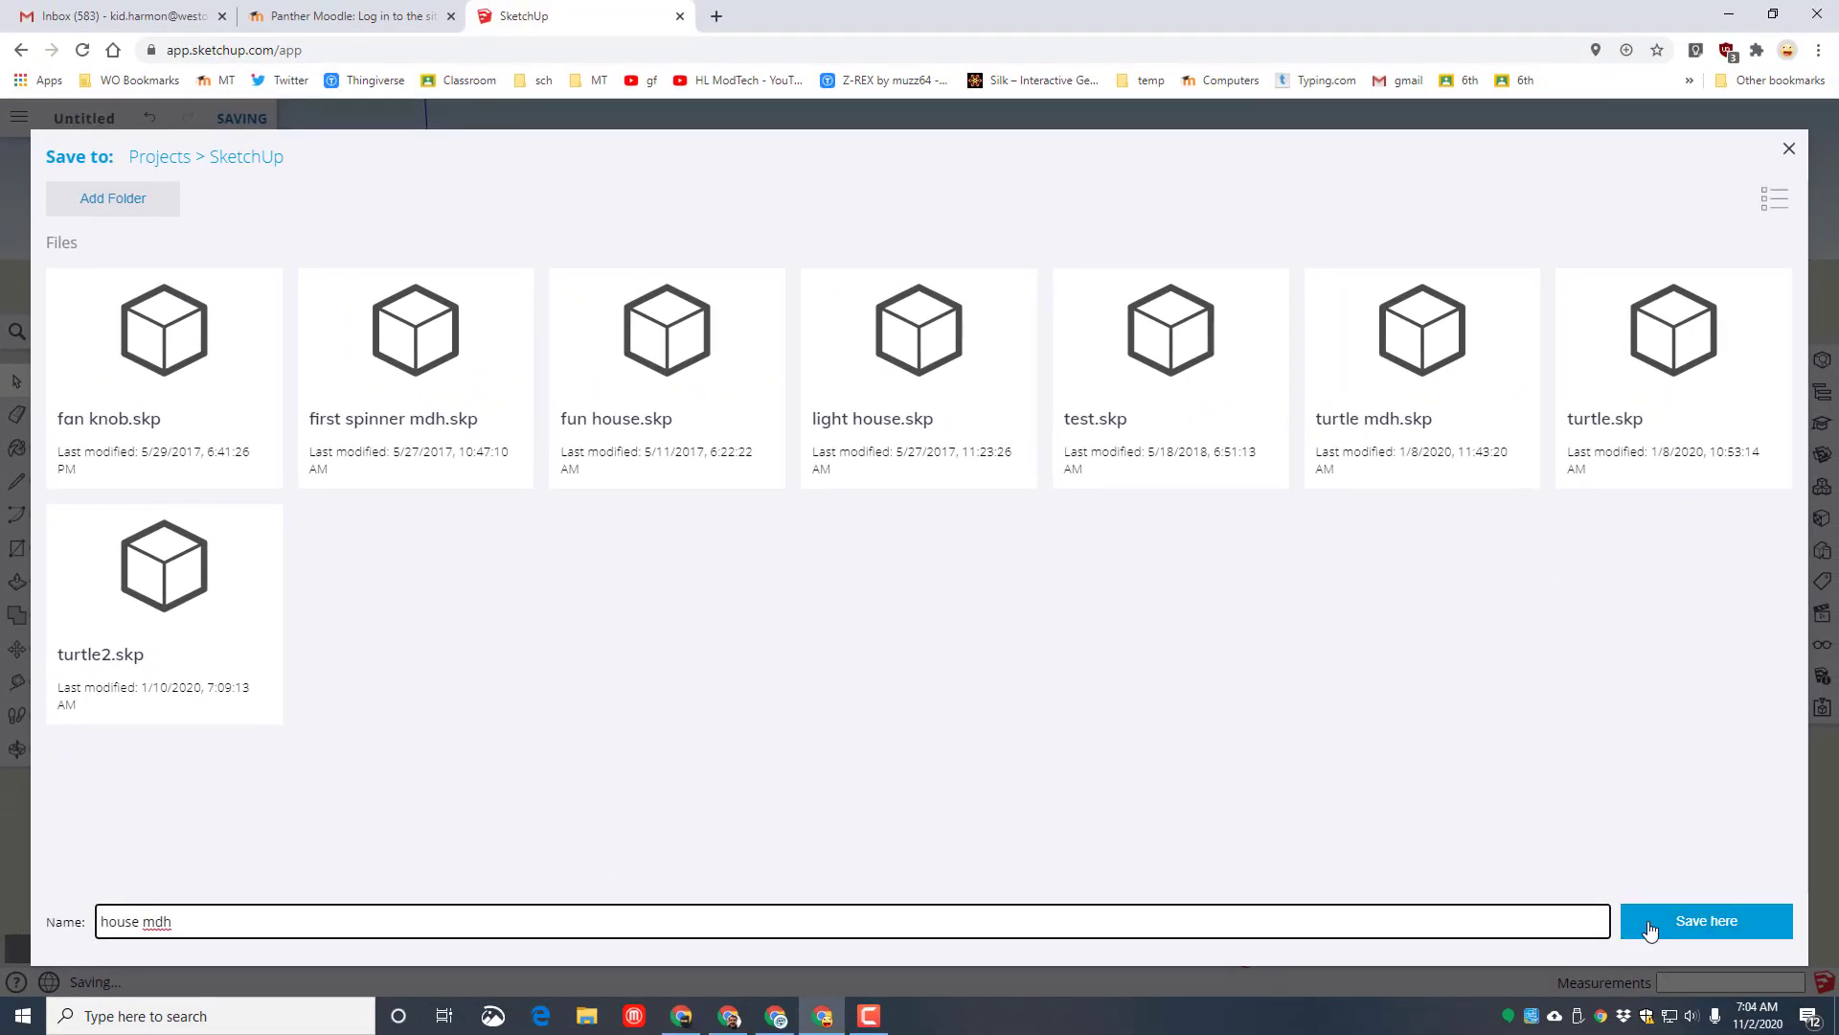
{"action": "left_click", "coordinate": [1650, 922]}
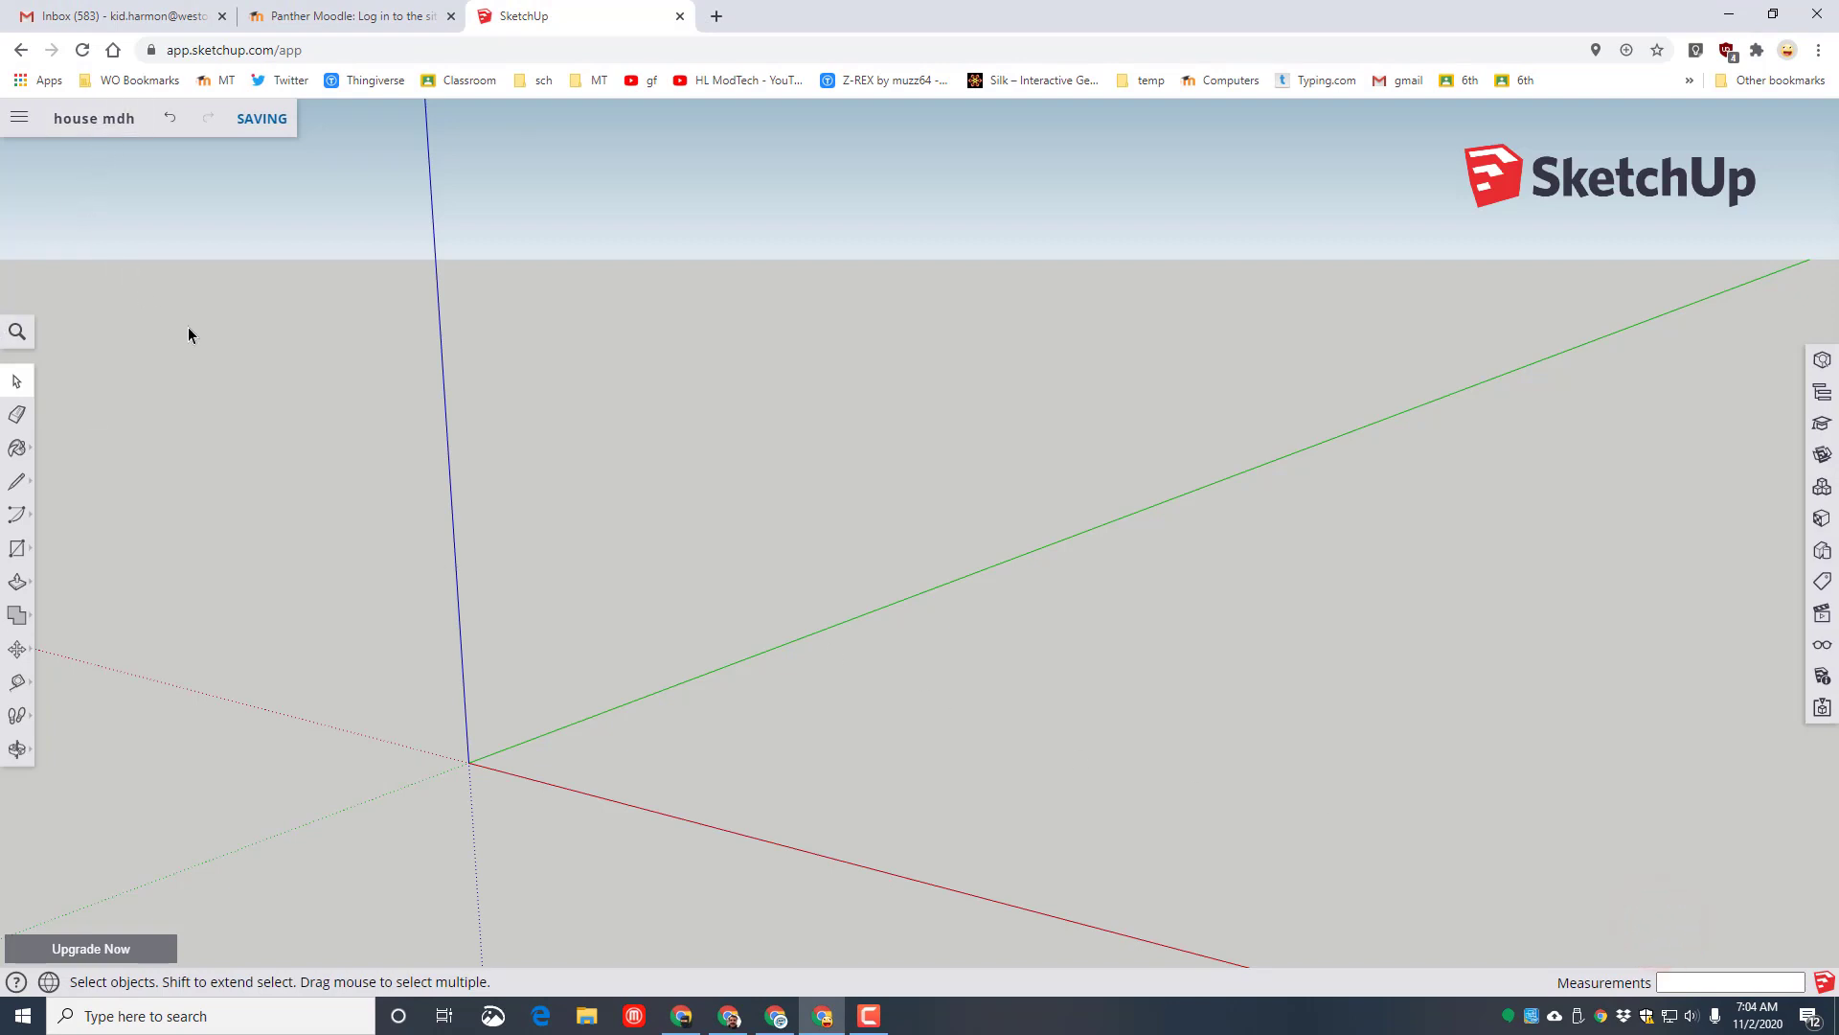
Enlarge the browser page zoom by three levels to make the modeling tools bigger
{"action": "key", "text": "ctrl+plus"}
{"action": "key", "text": "ctrl+plus"}
{"action": "key", "text": "ctrl+plus"}
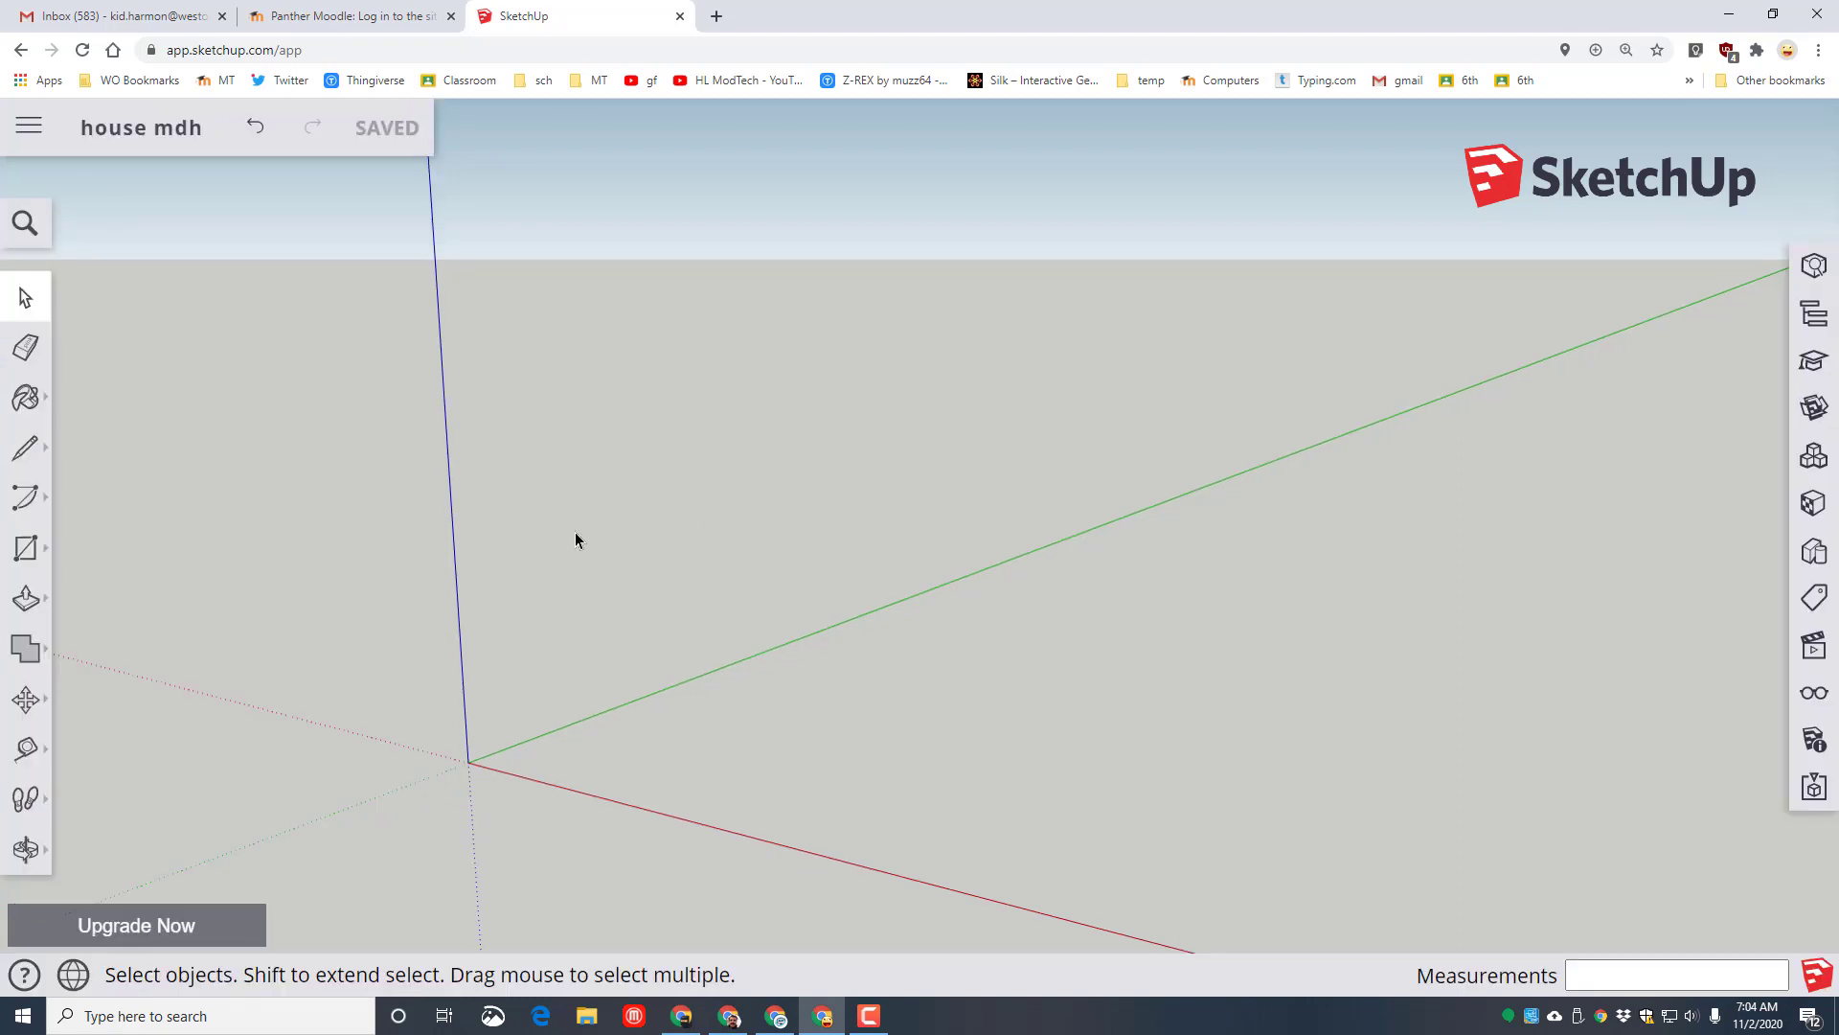
Draw a ground rectangle from the origin, about 24' 6" along the red axis by 46' 10" along the green axis
{"action": "scroll", "coordinate": [577, 530], "scroll_direction": "down", "scroll_amount": 4}
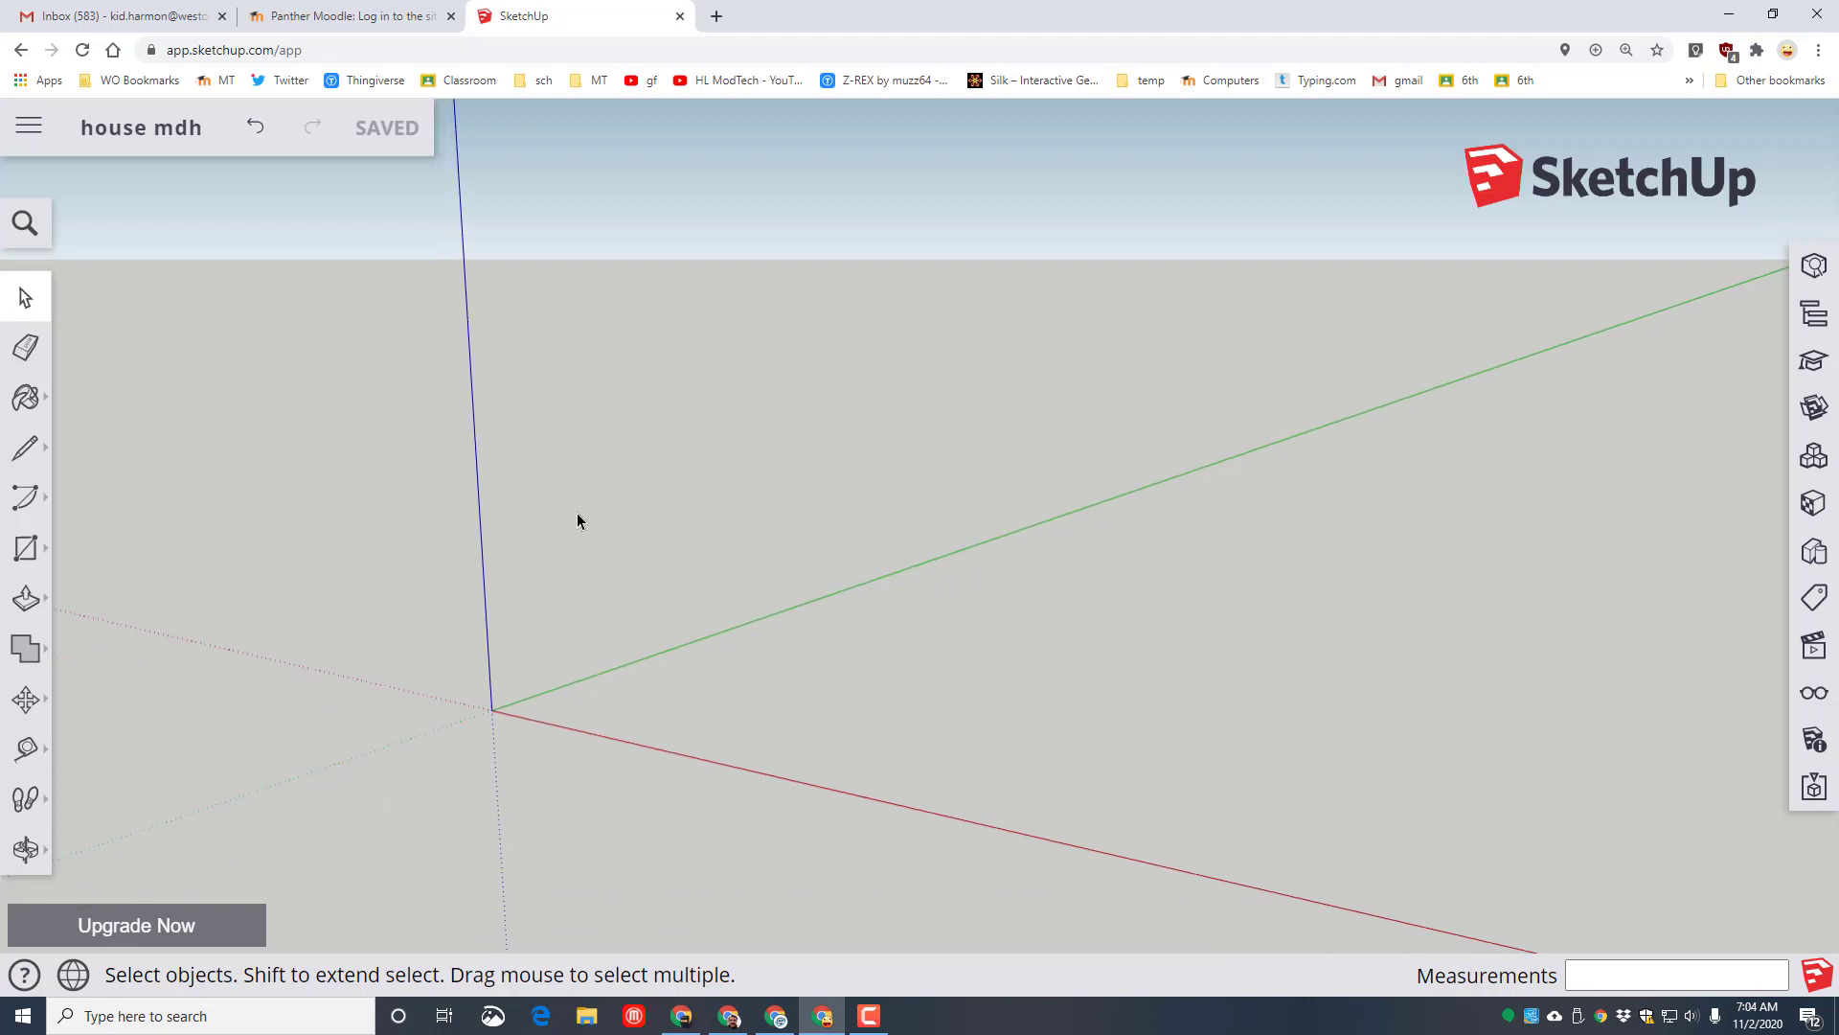
{"action": "scroll", "coordinate": [606, 463], "scroll_direction": "down", "scroll_amount": 2}
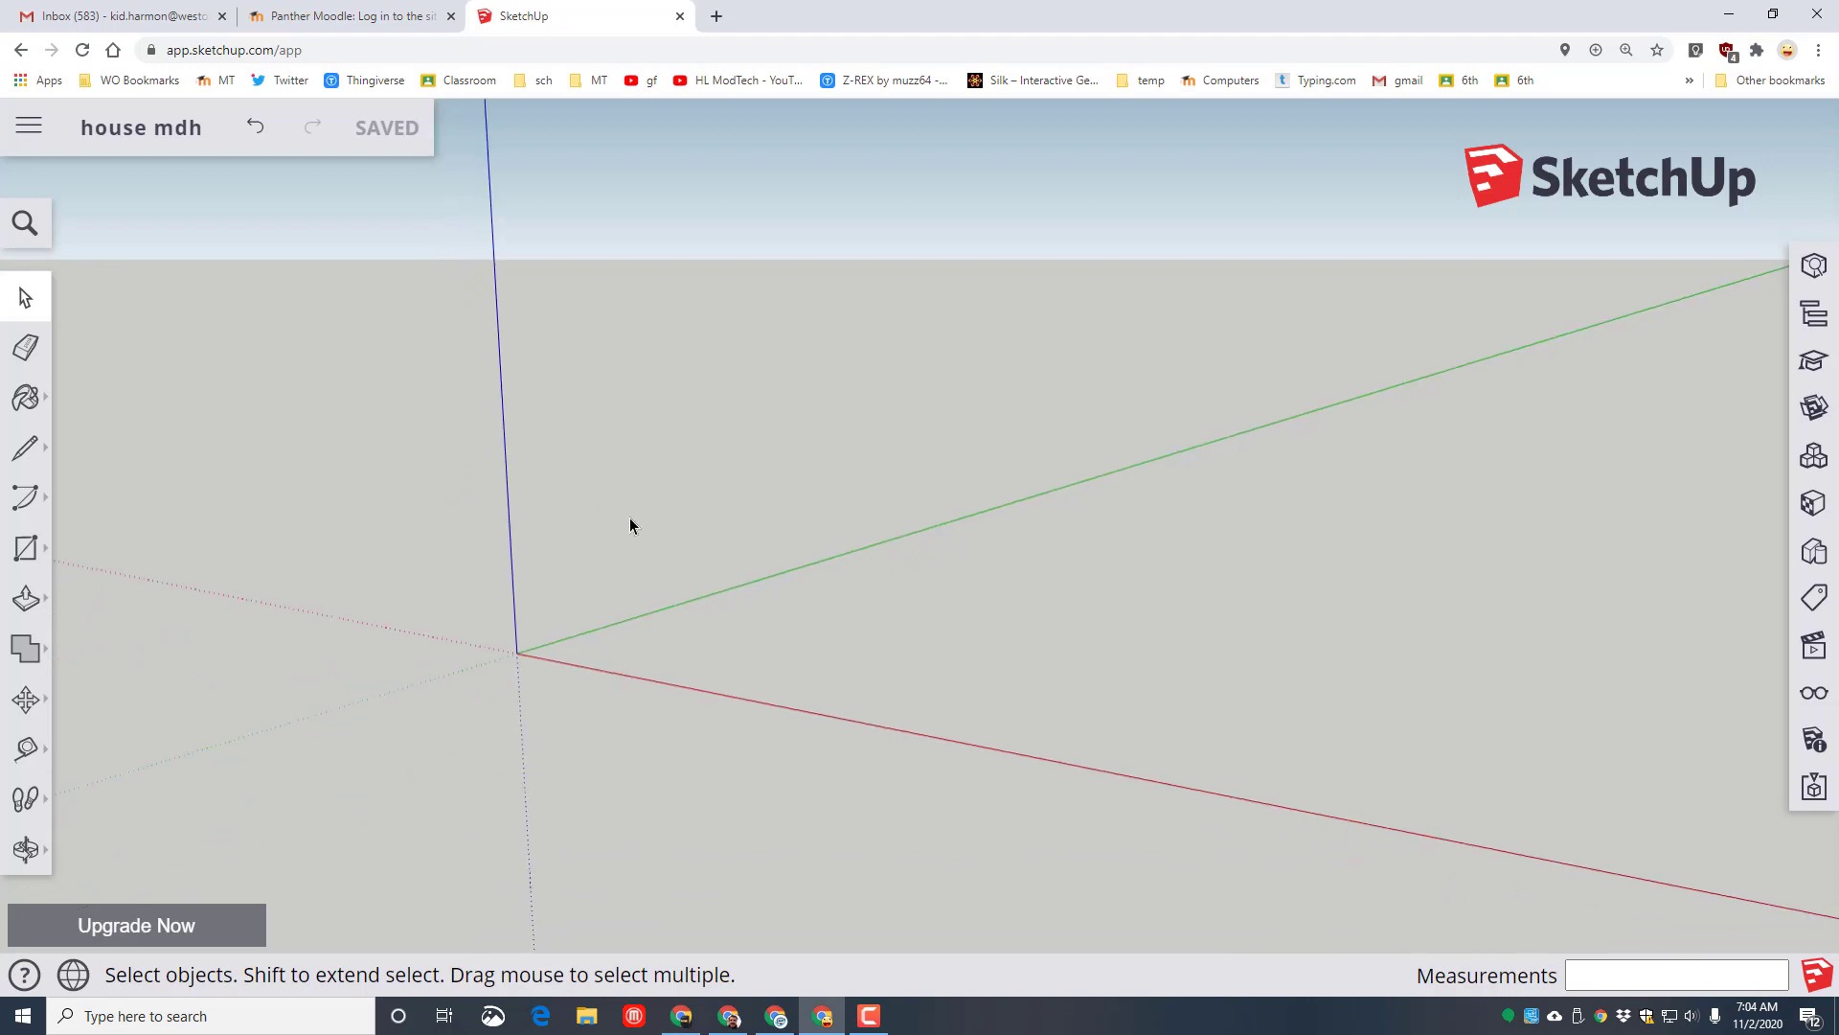
{"action": "scroll", "coordinate": [638, 518], "scroll_direction": "down", "scroll_amount": 1}
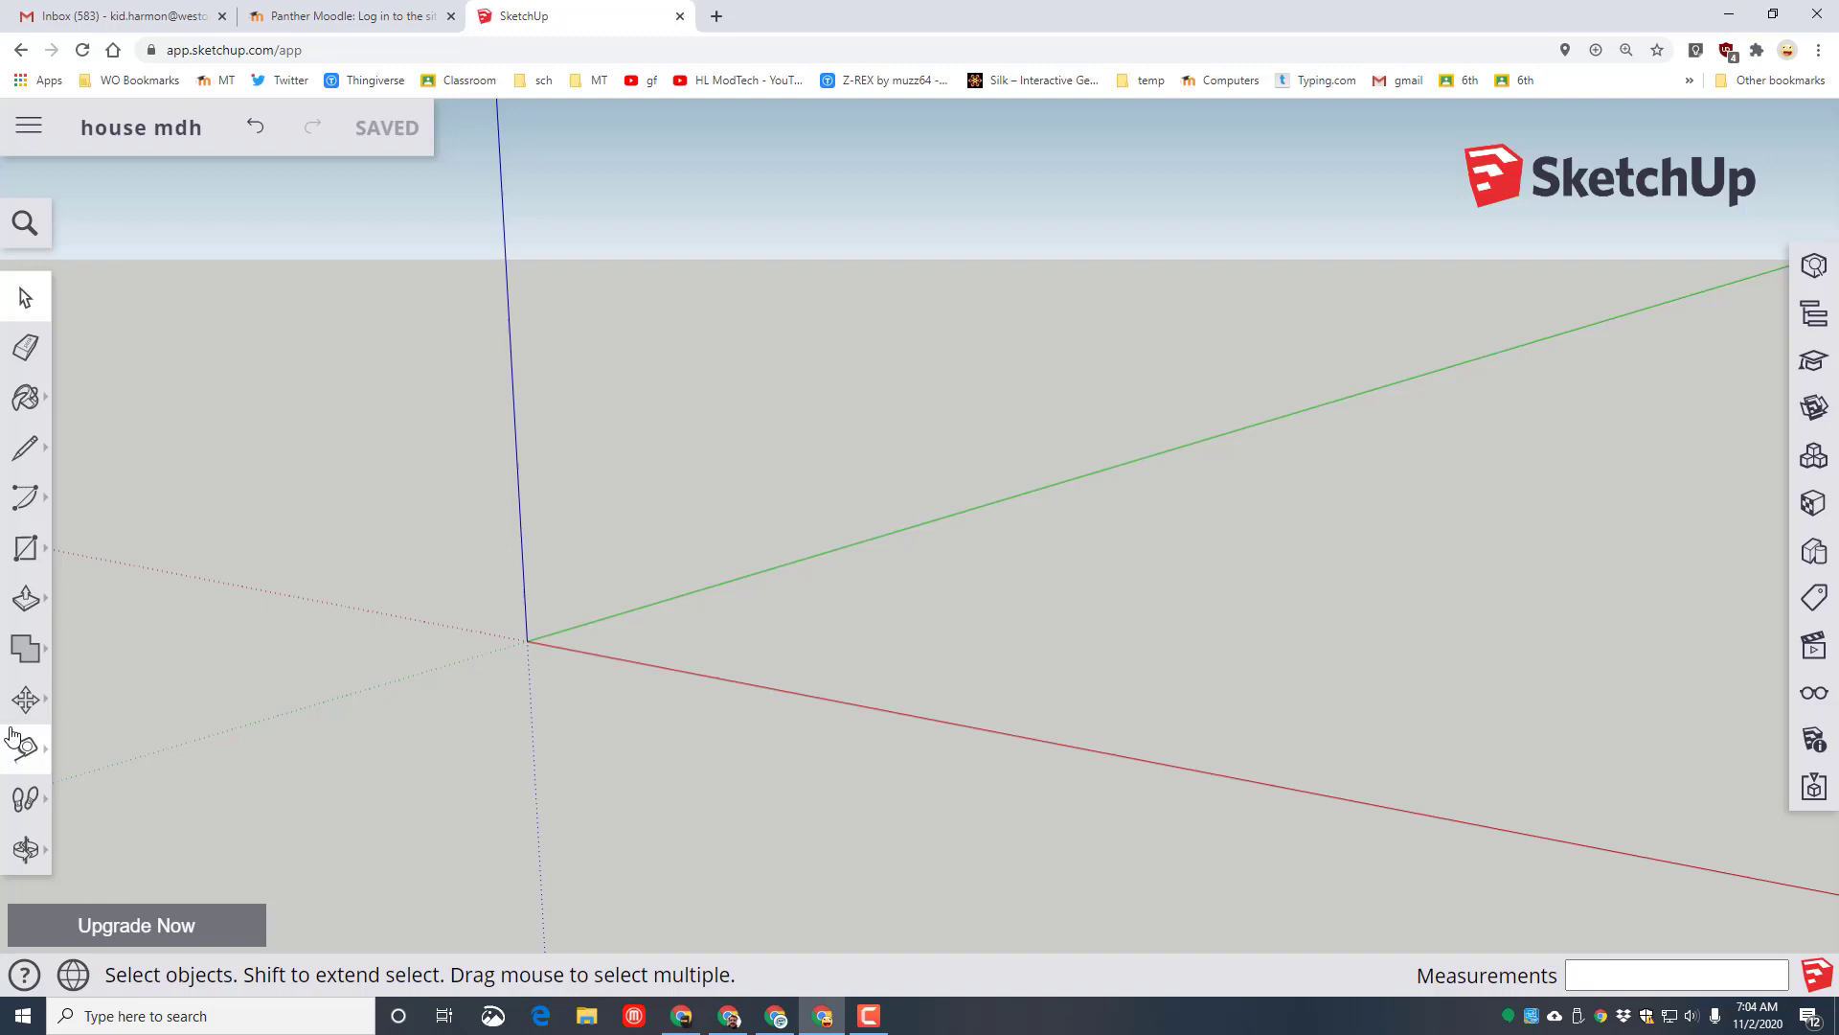
{"action": "left_click", "coordinate": [26, 550]}
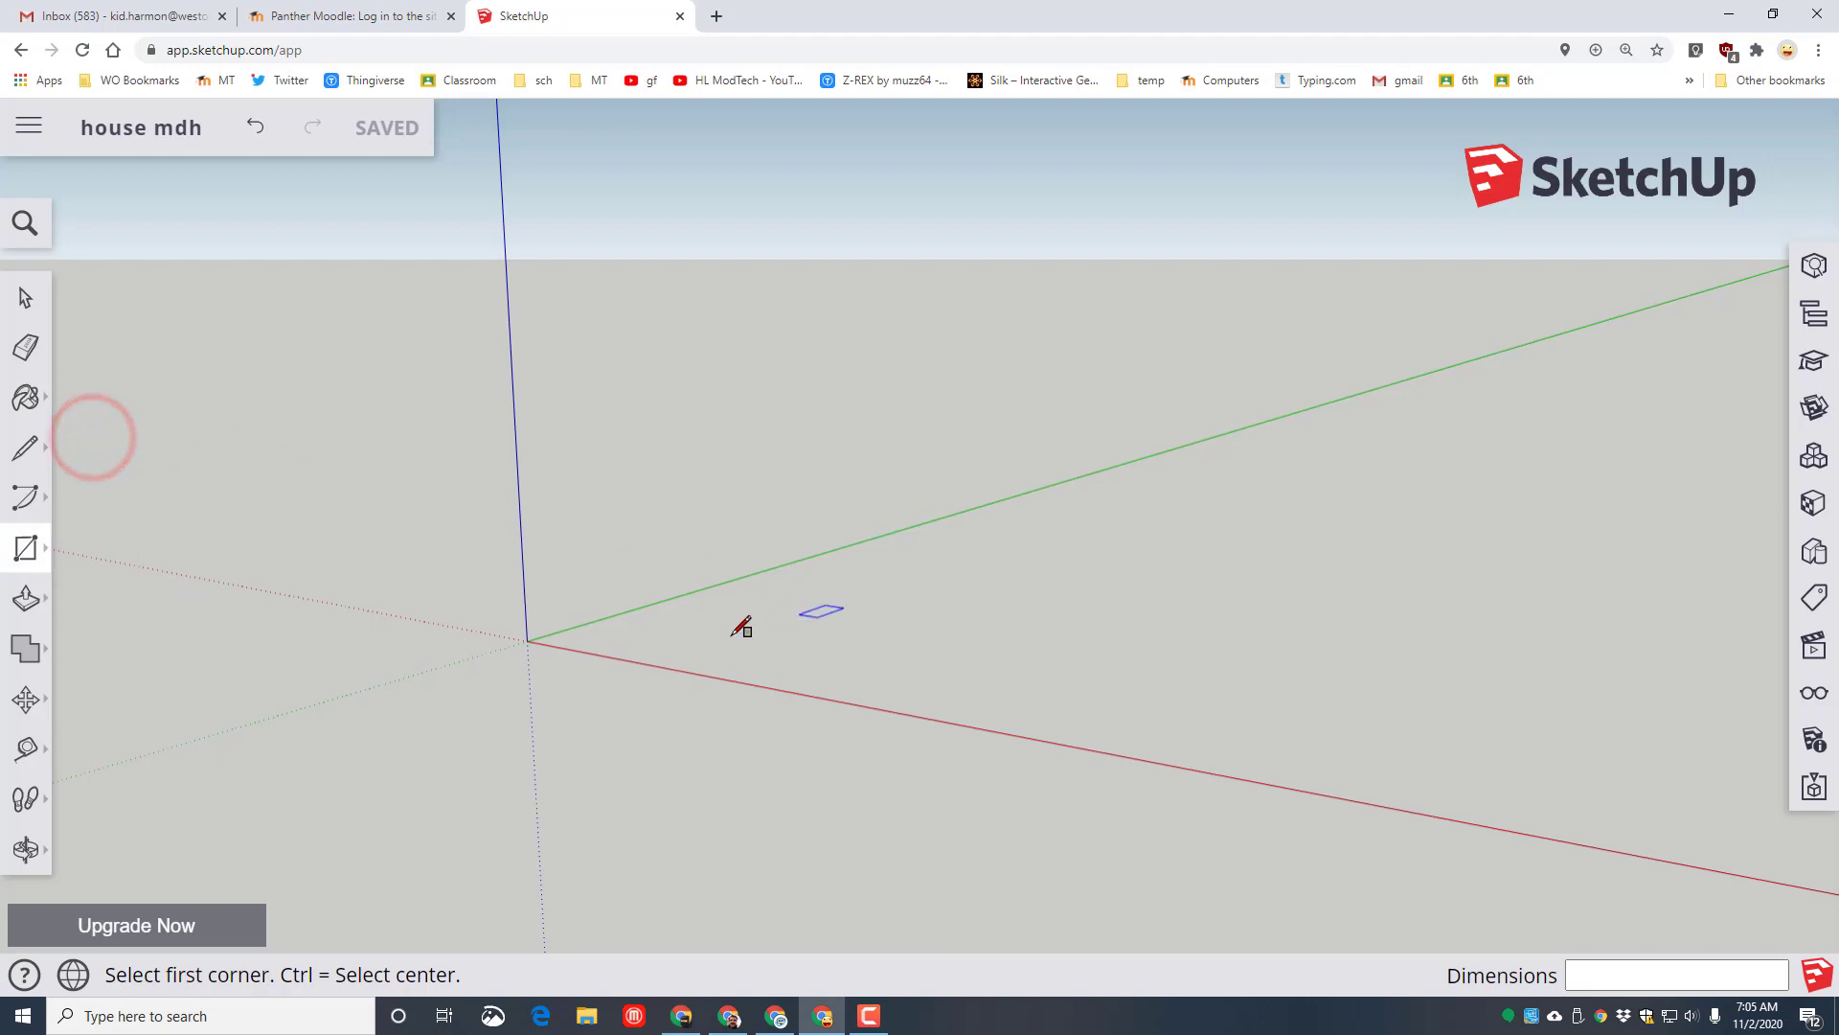
{"action": "left_click", "coordinate": [527, 640]}
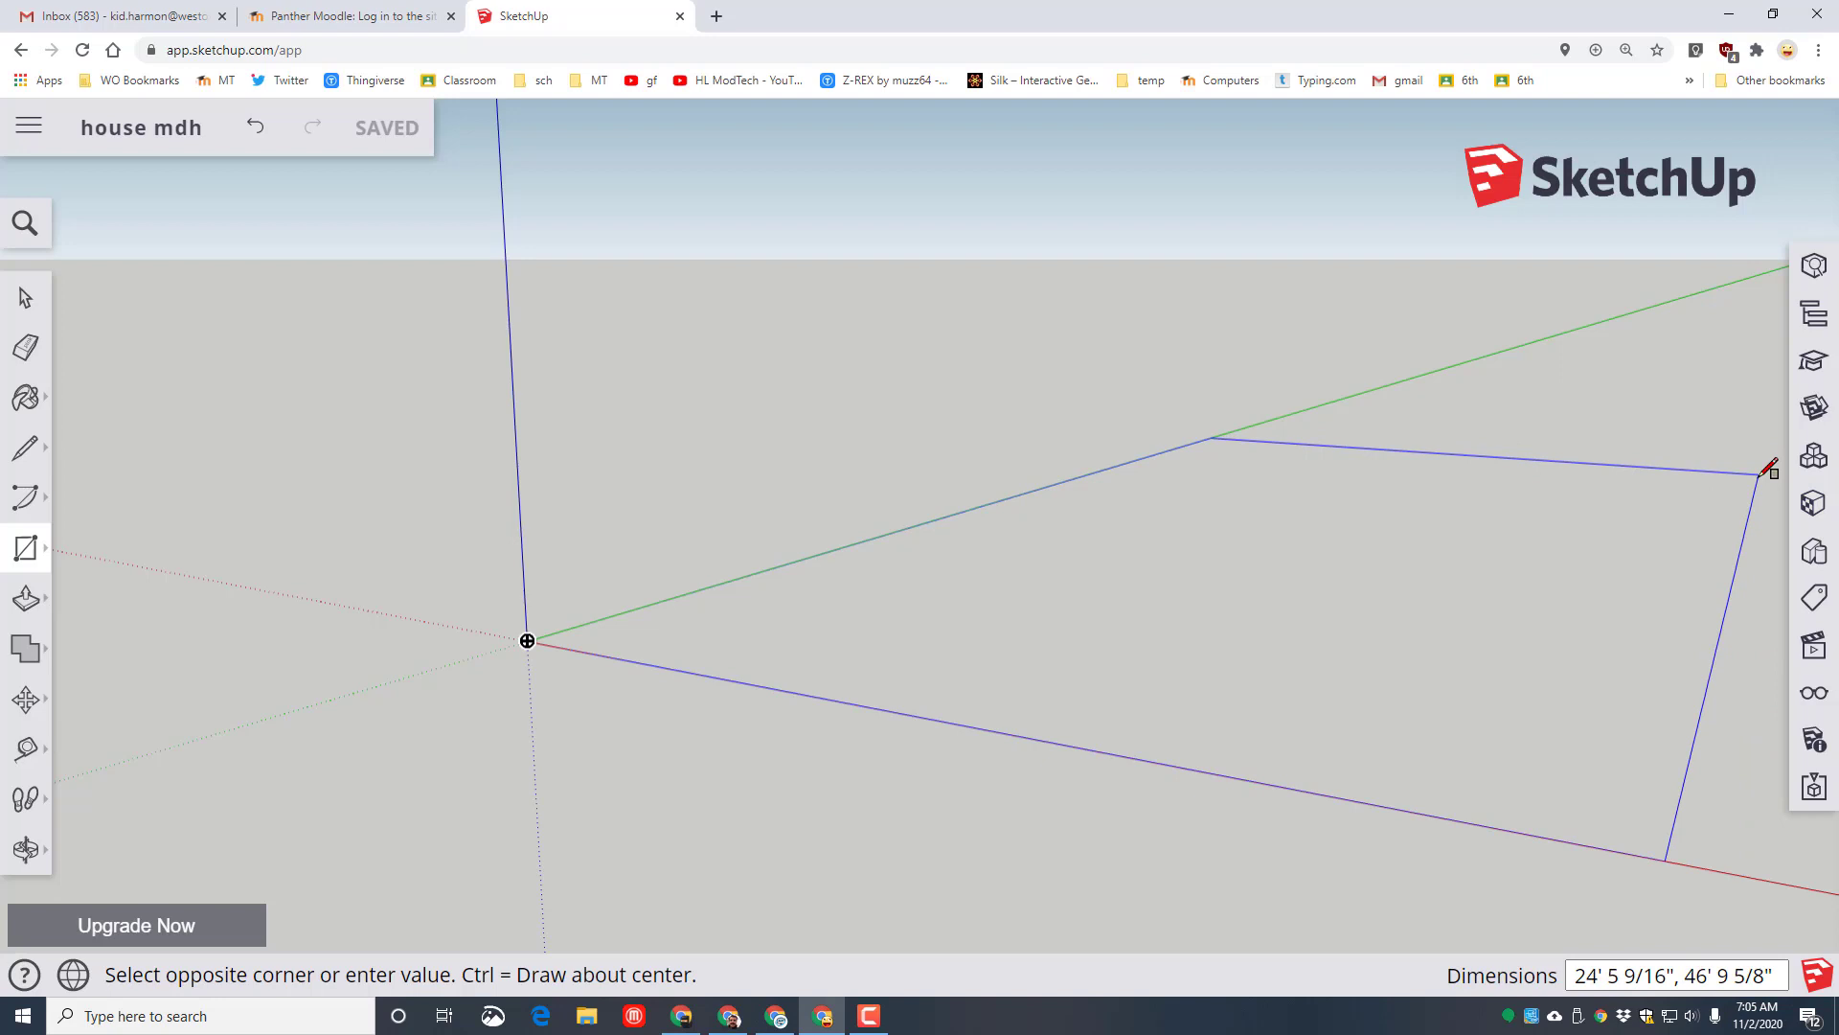
{"action": "left_click", "coordinate": [1761, 473]}
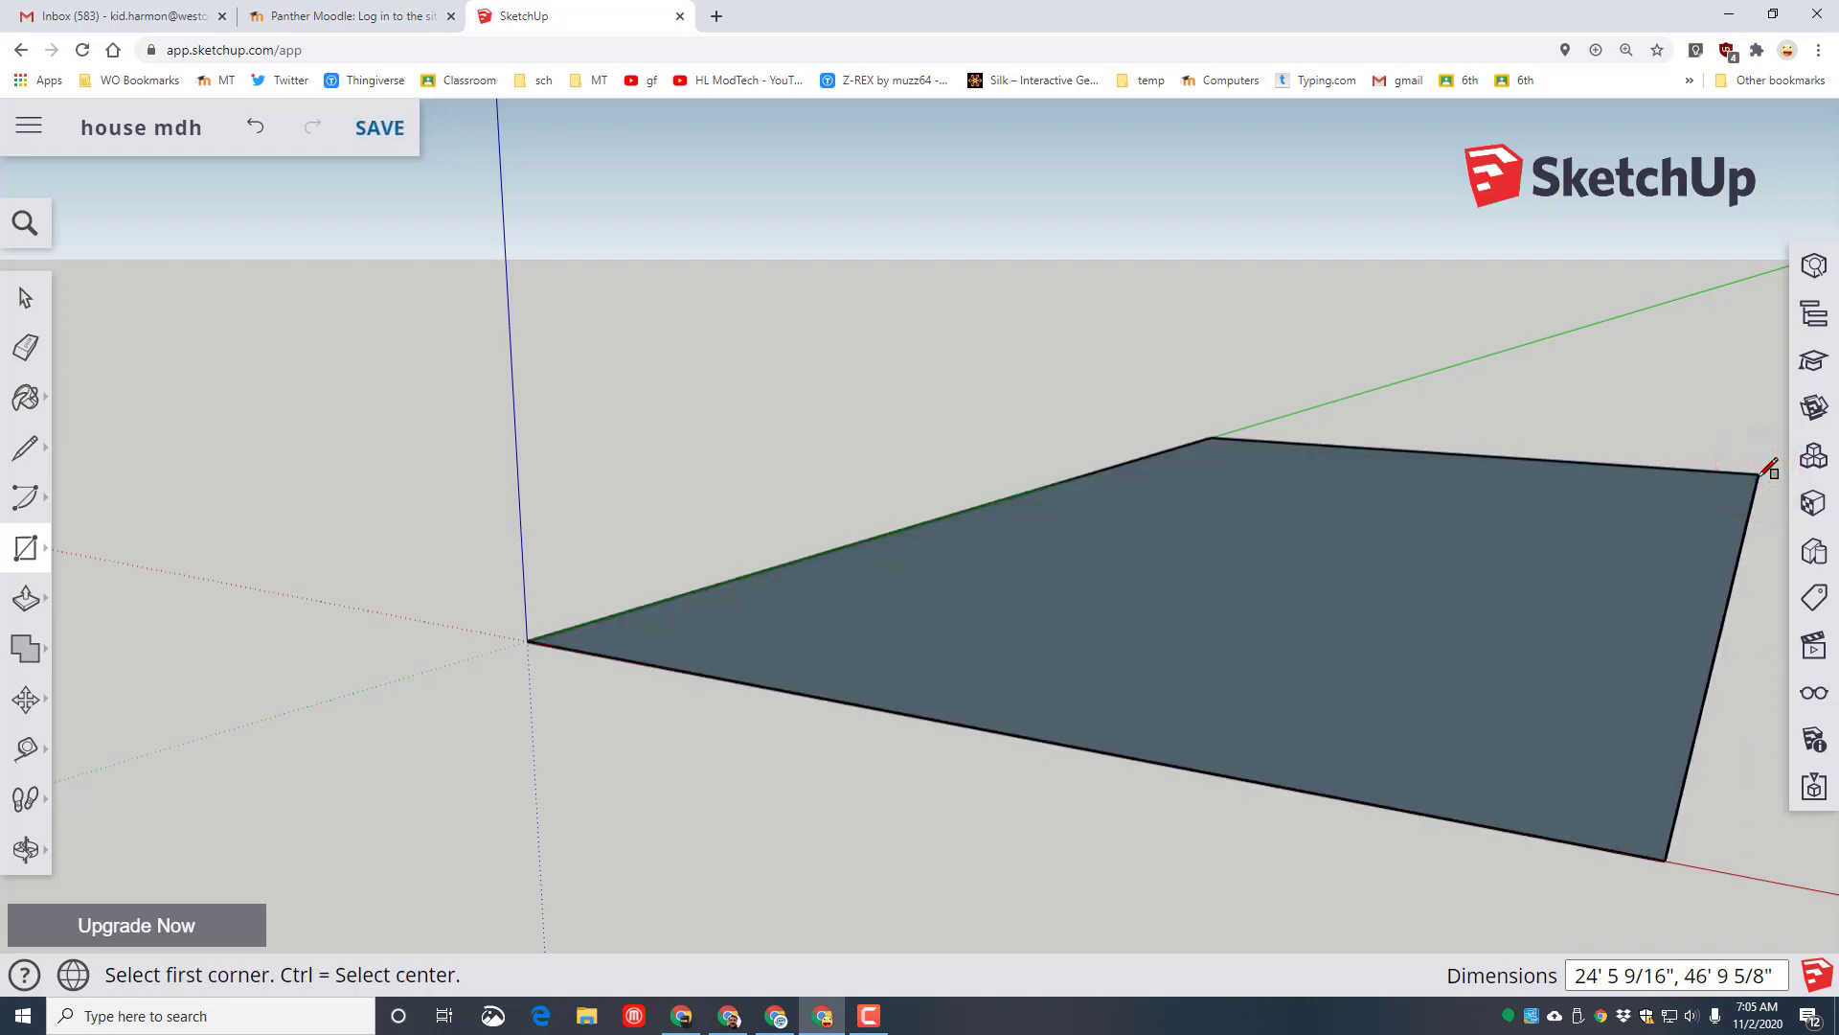
Dimension the rectangle's edge along the red axis and place the dimension just outside the front edge
{"action": "scroll", "coordinate": [1523, 552], "scroll_direction": "down", "scroll_amount": 2}
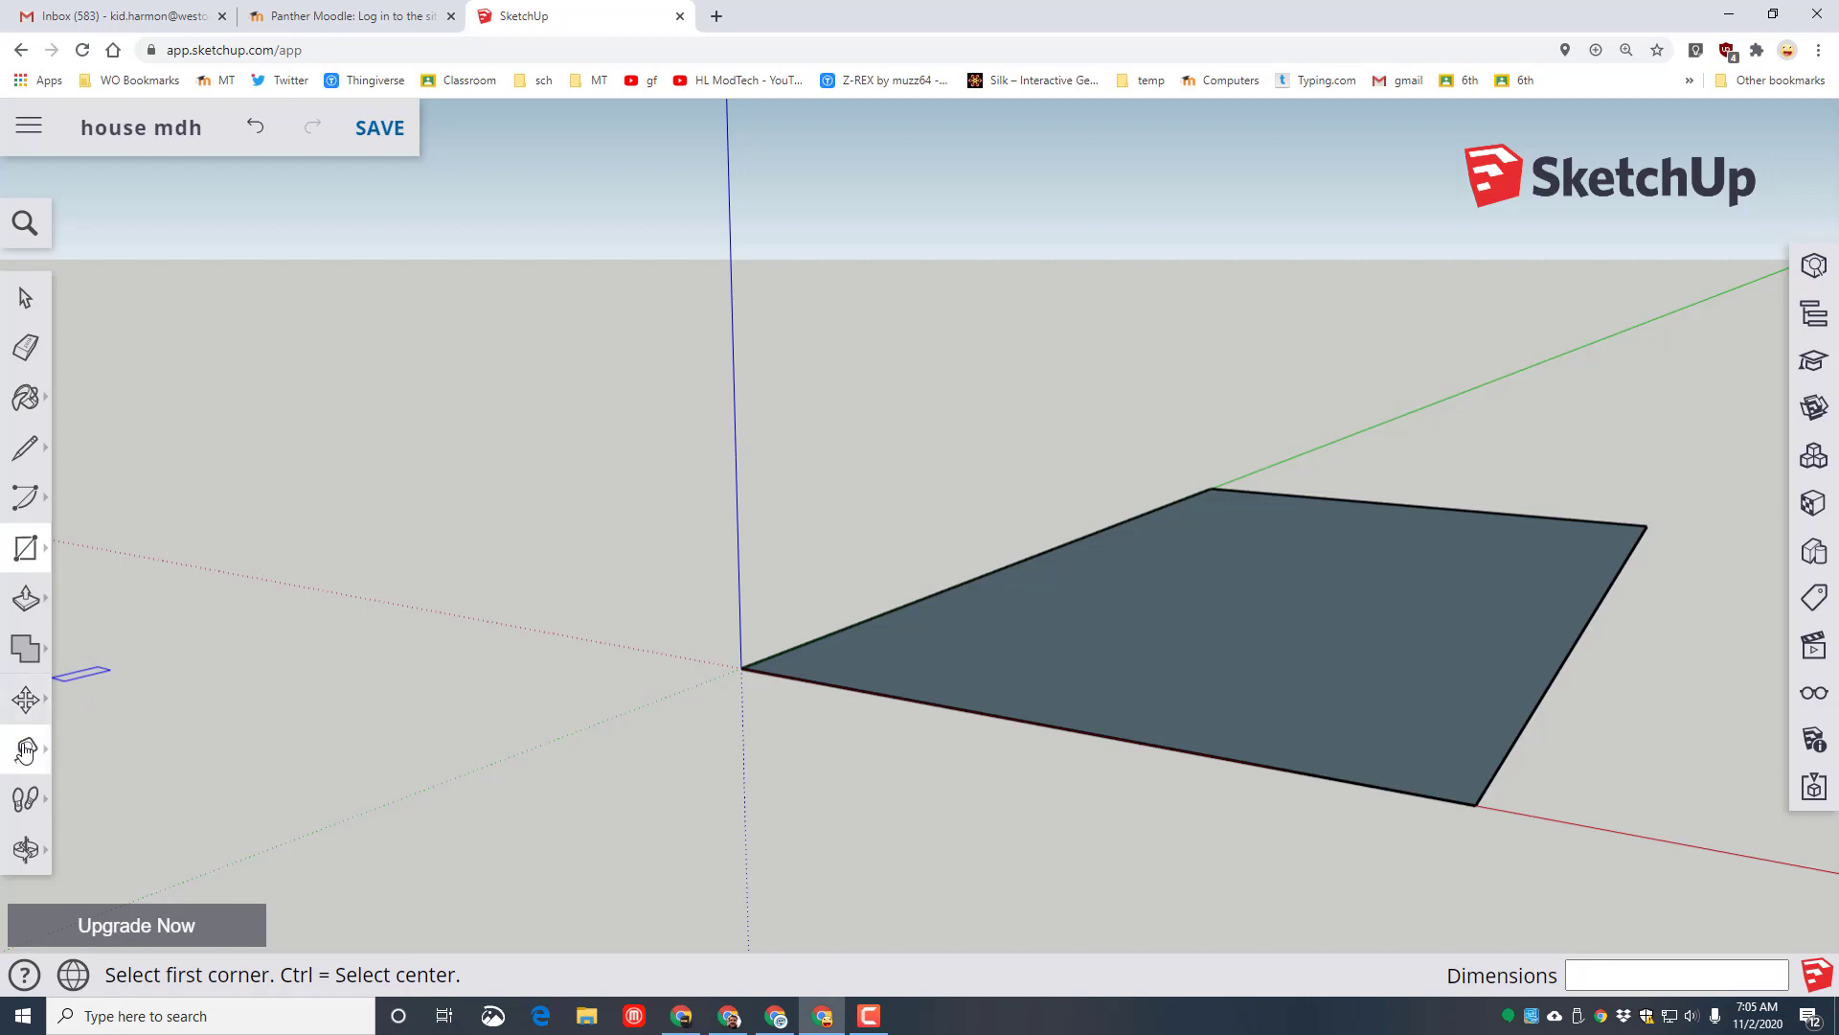
{"action": "left_click", "coordinate": [26, 752]}
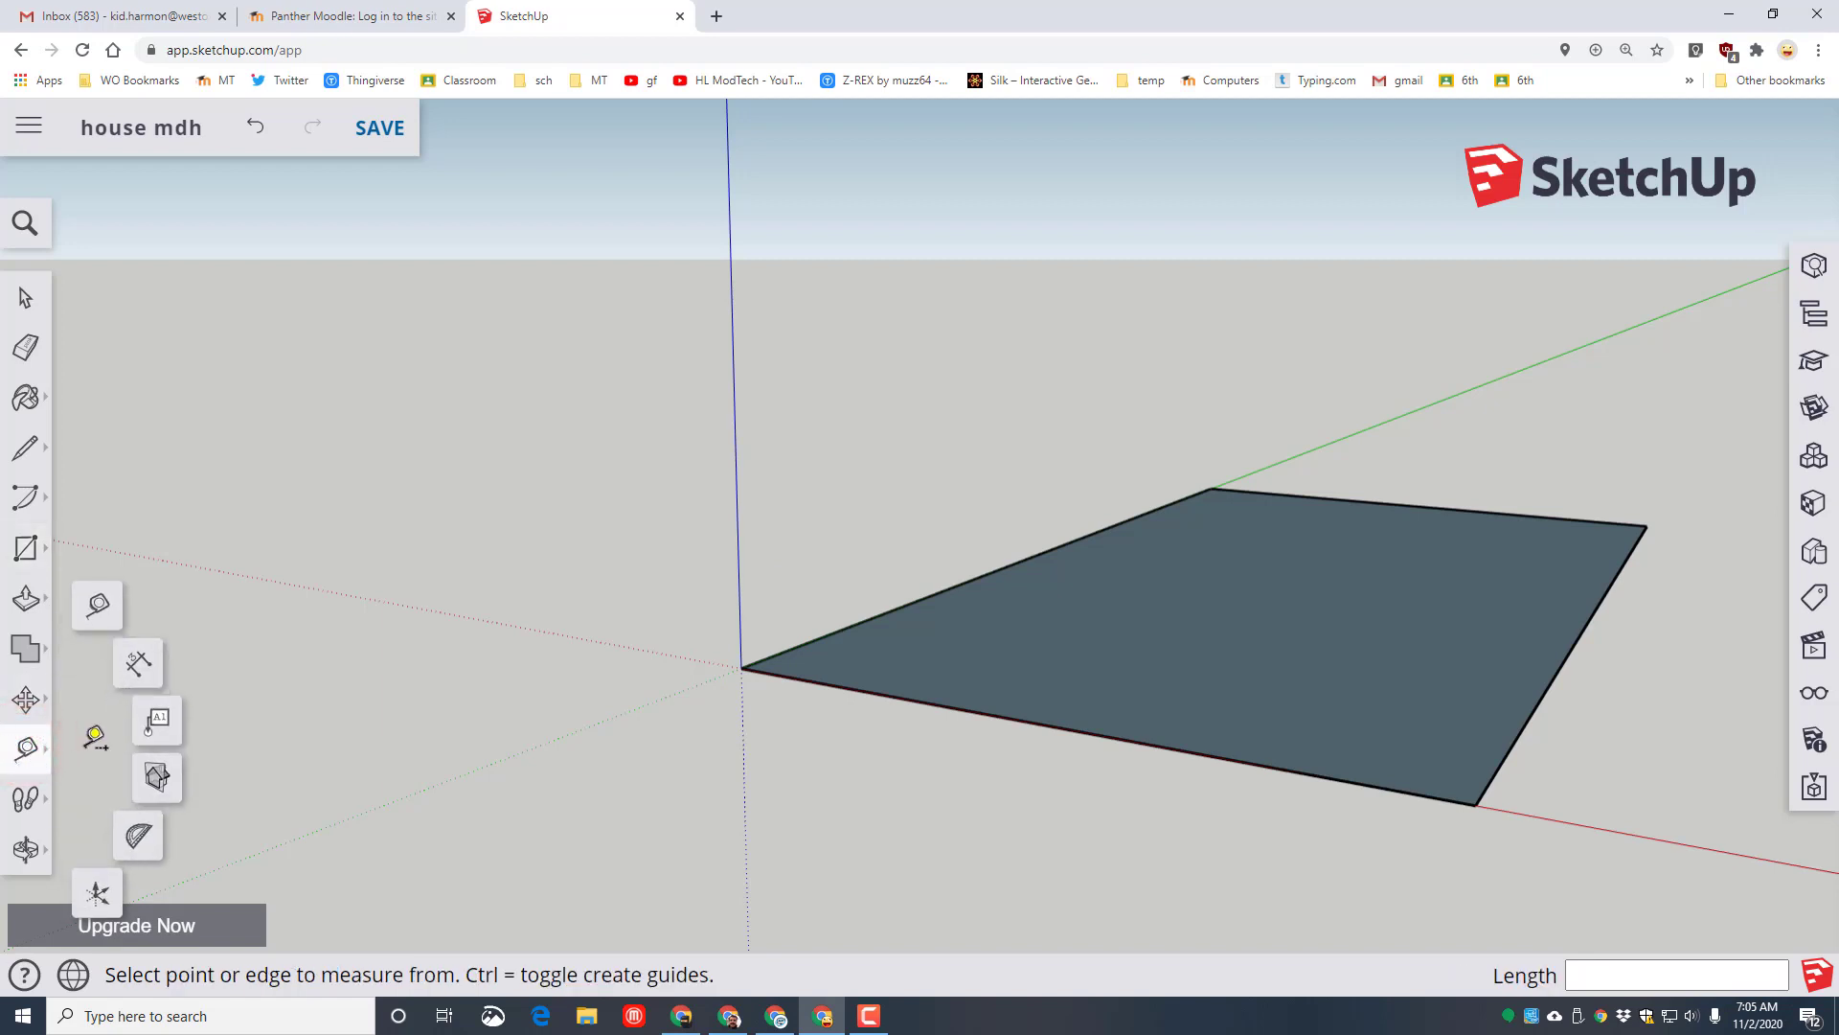
{"action": "left_click", "coordinate": [149, 671]}
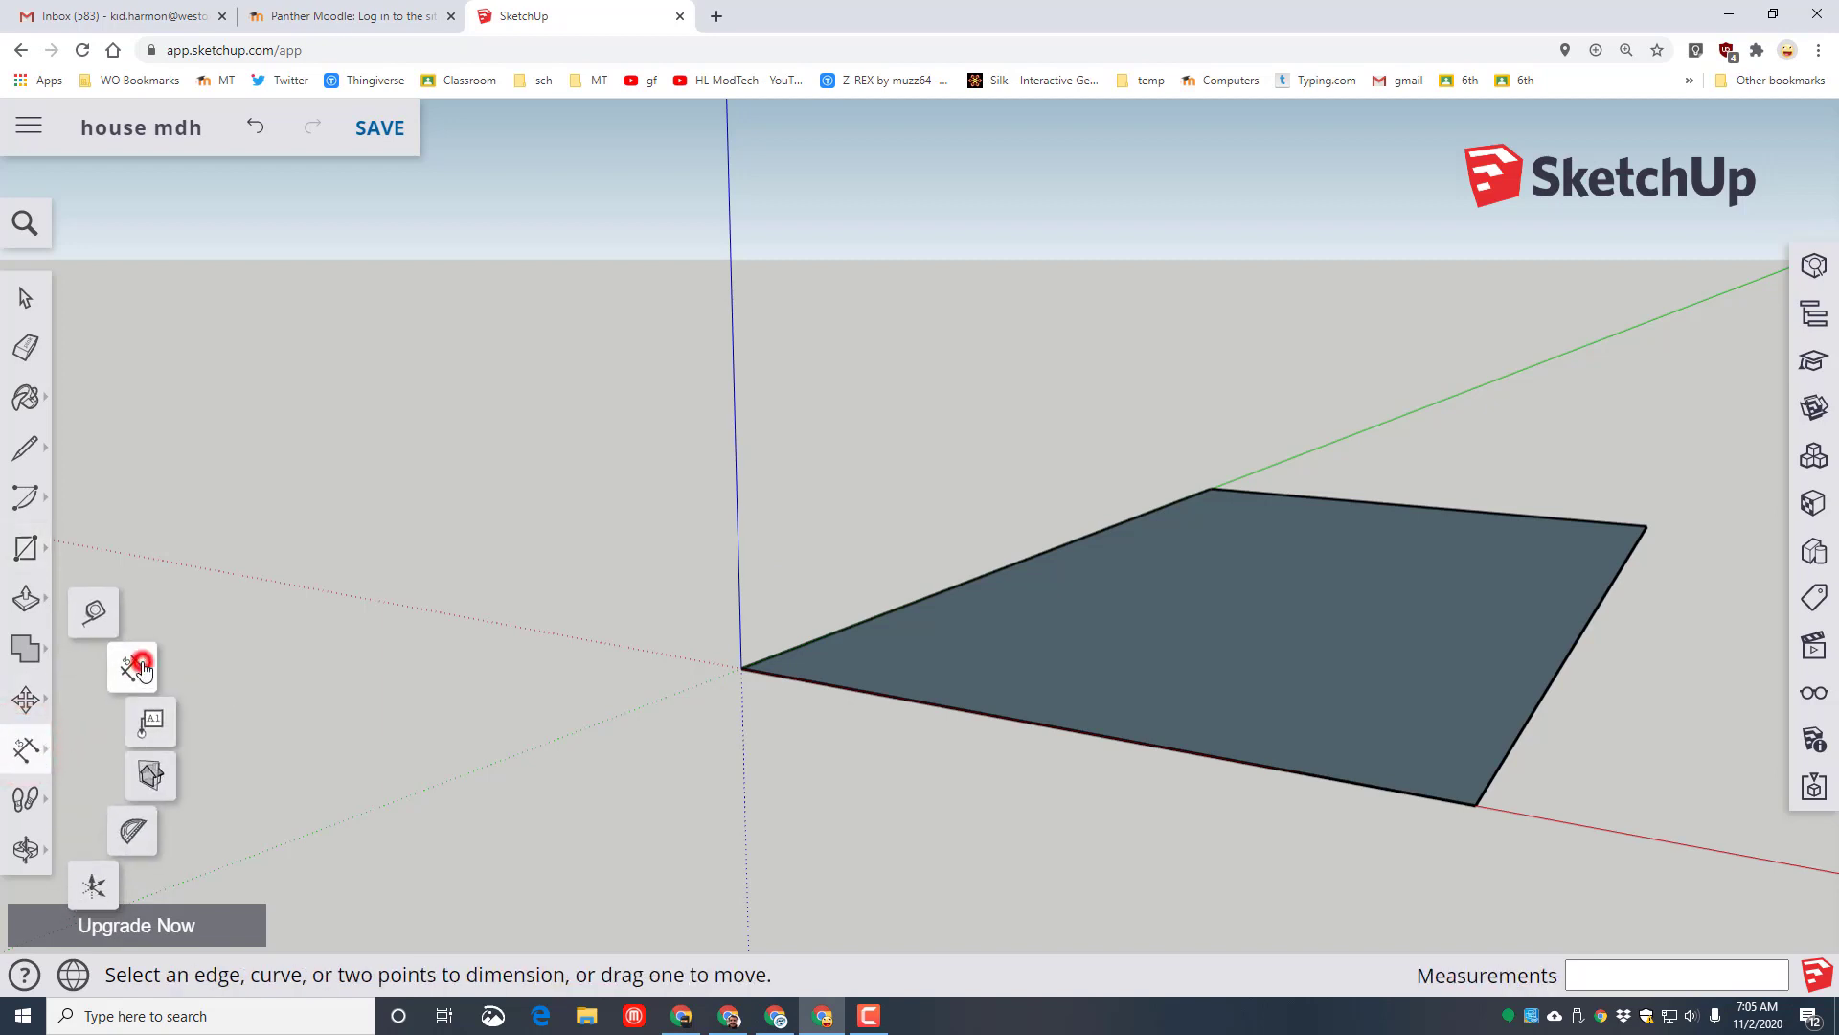
{"action": "left_click", "coordinate": [743, 668]}
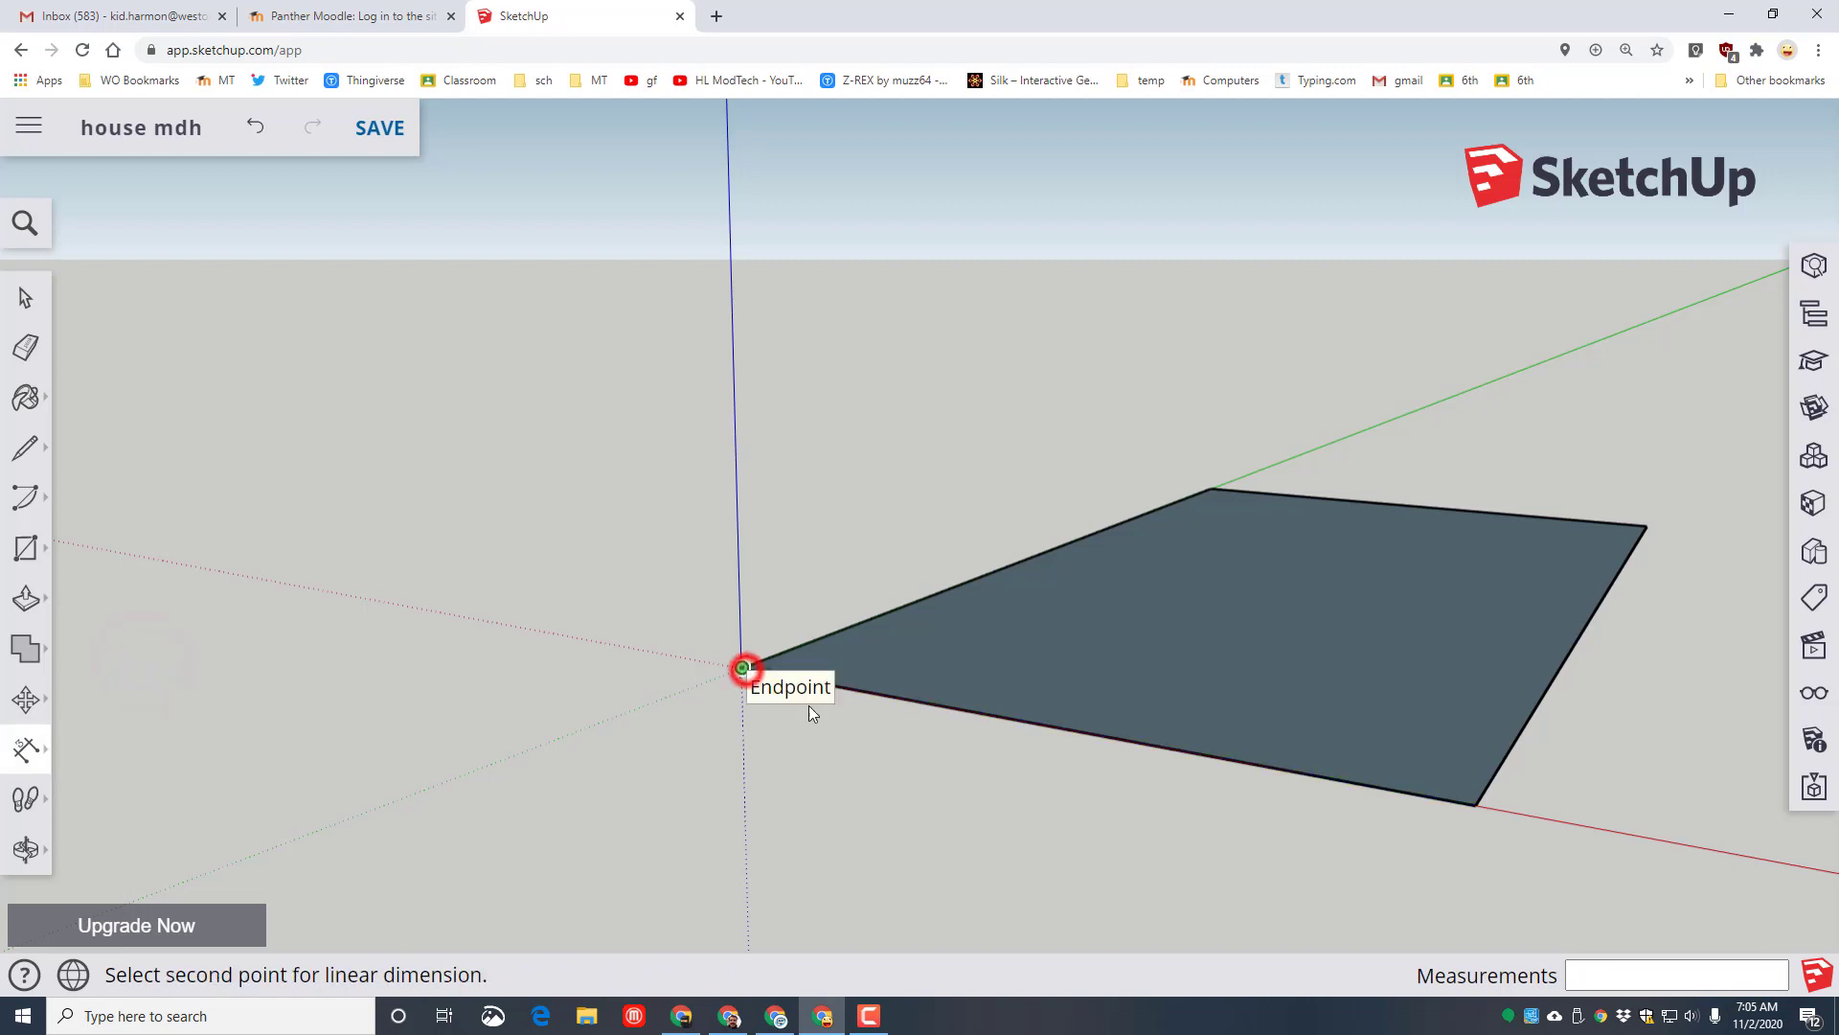
{"action": "left_click", "coordinate": [1474, 806]}
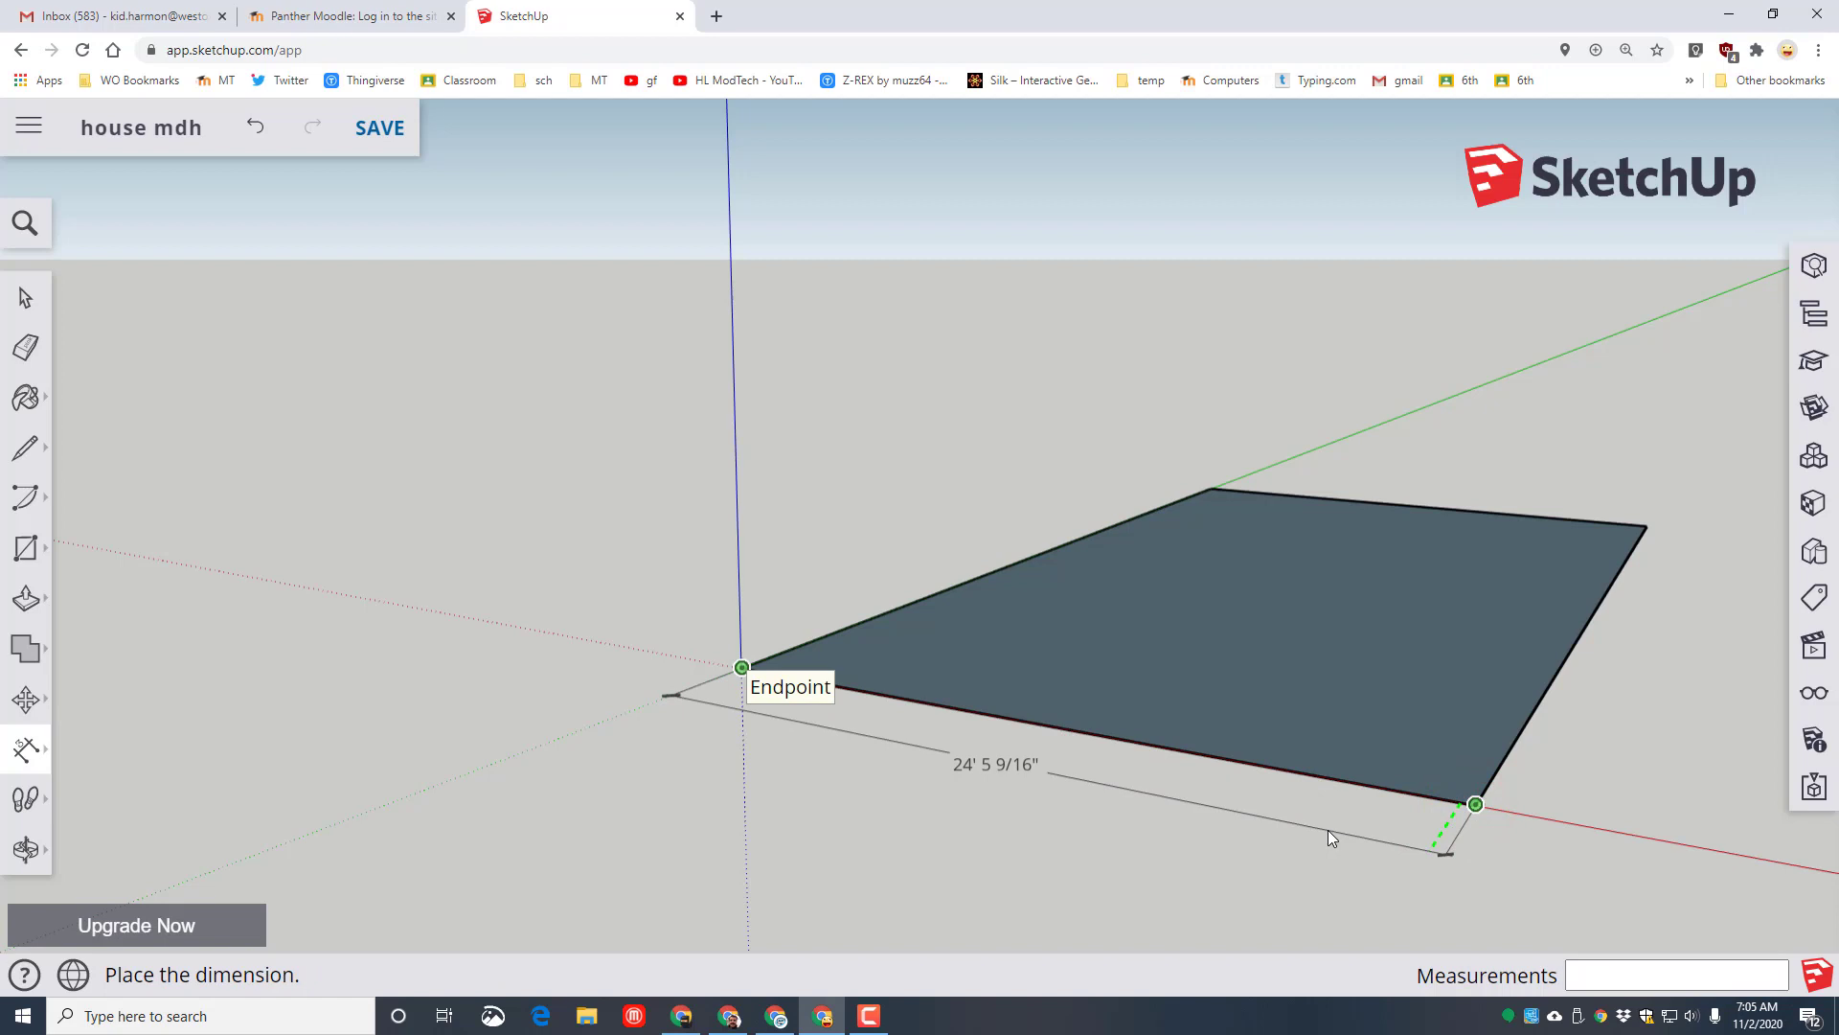
{"action": "left_click", "coordinate": [1318, 819]}
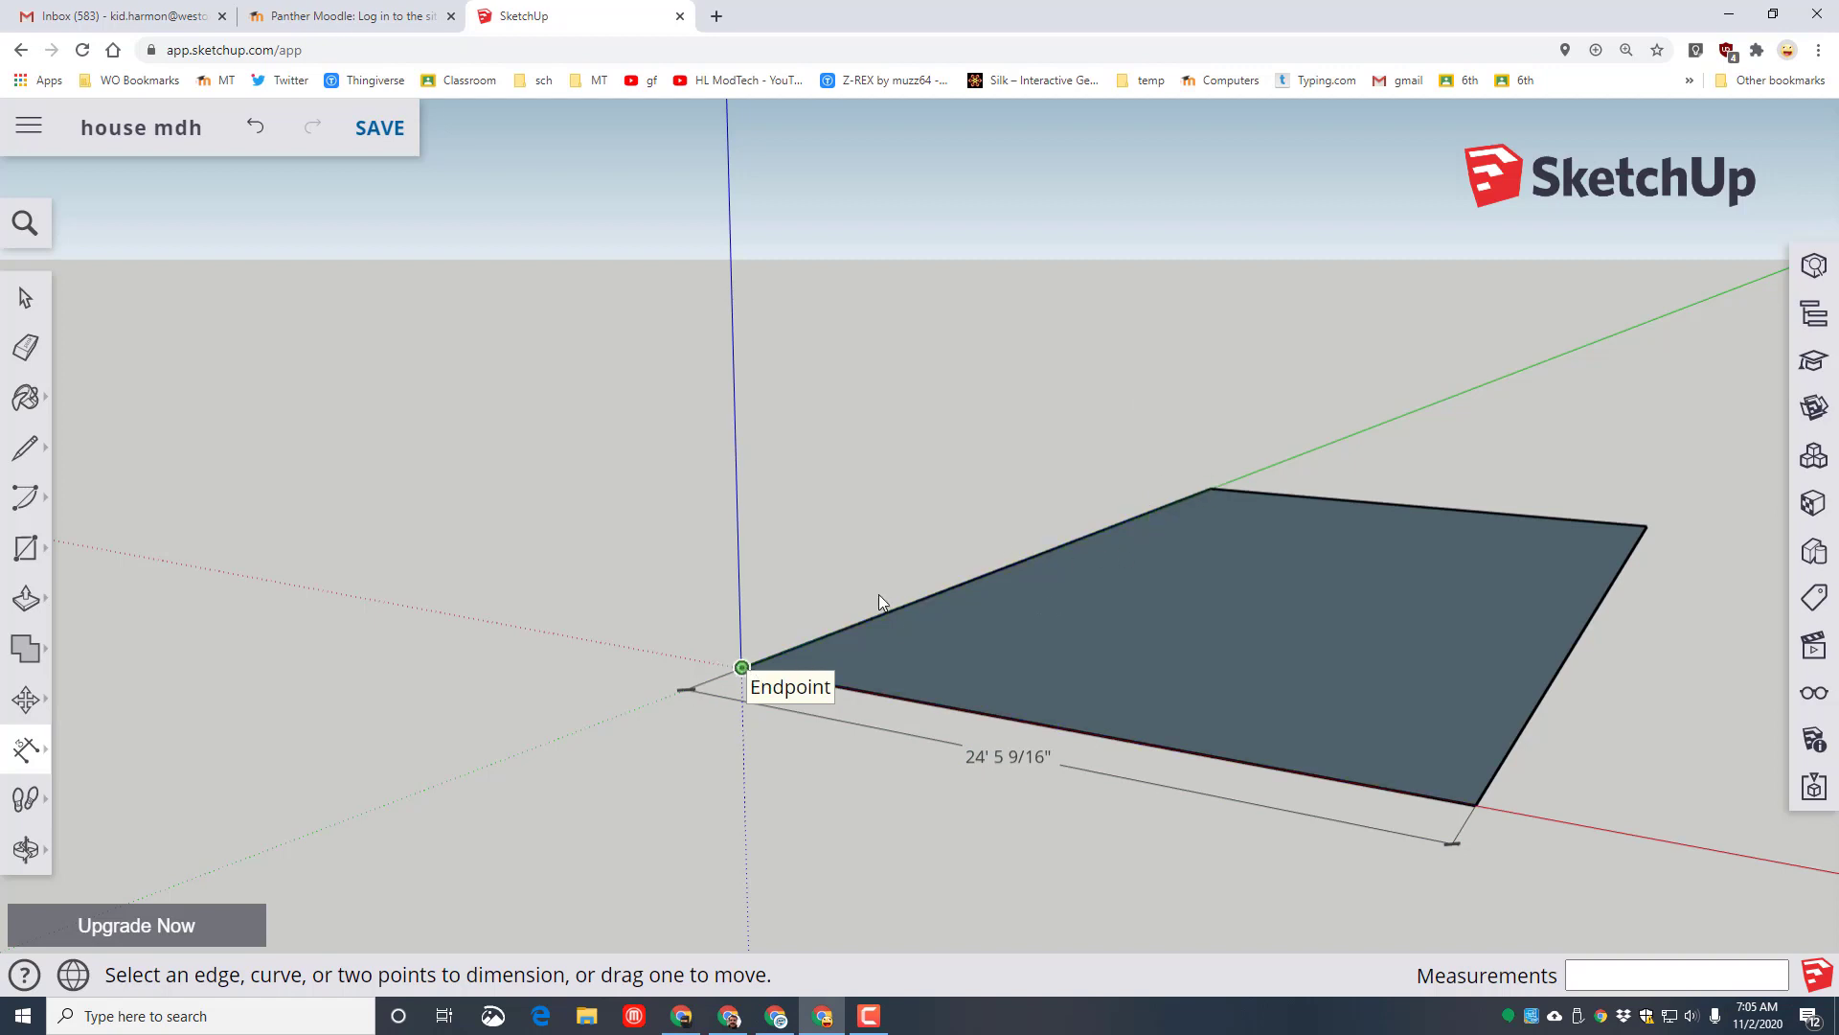
Dimension the rectangle's edge along the green axis, placing the dimension outside the face, and leave the Dimensions tool
{"action": "left_click", "coordinate": [1219, 481]}
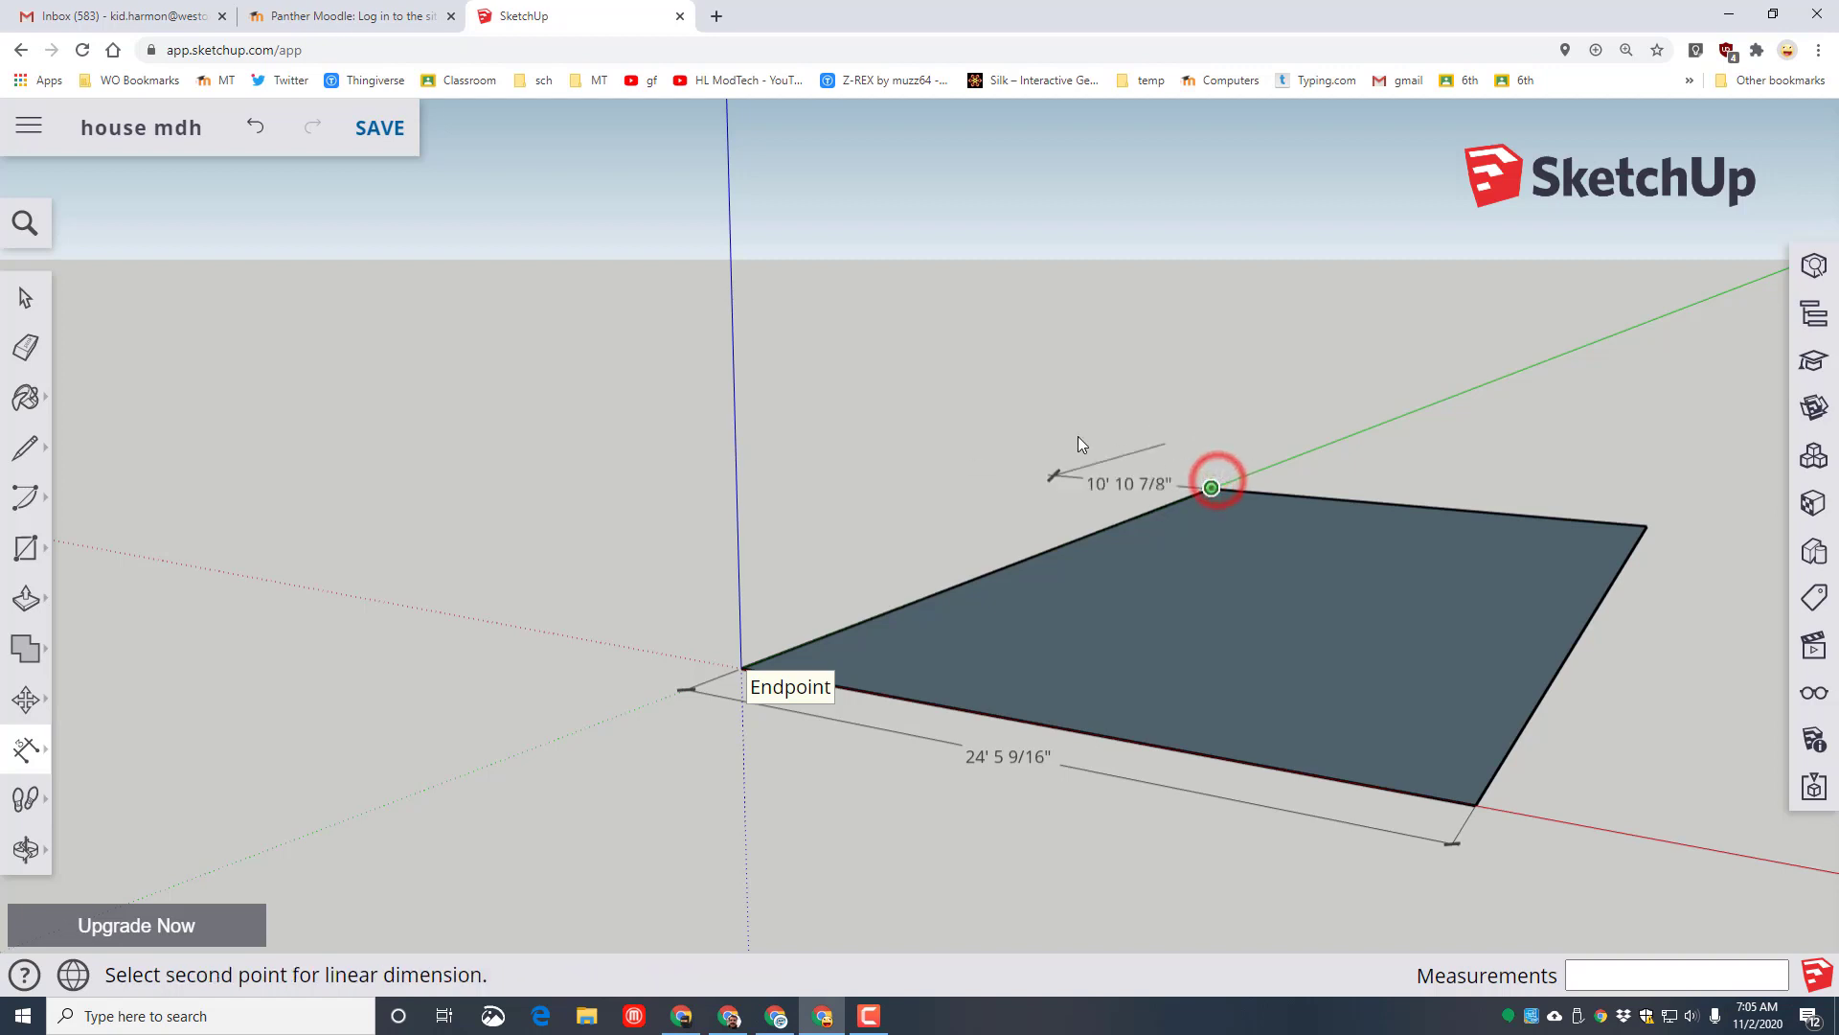
{"action": "left_click", "coordinate": [749, 661]}
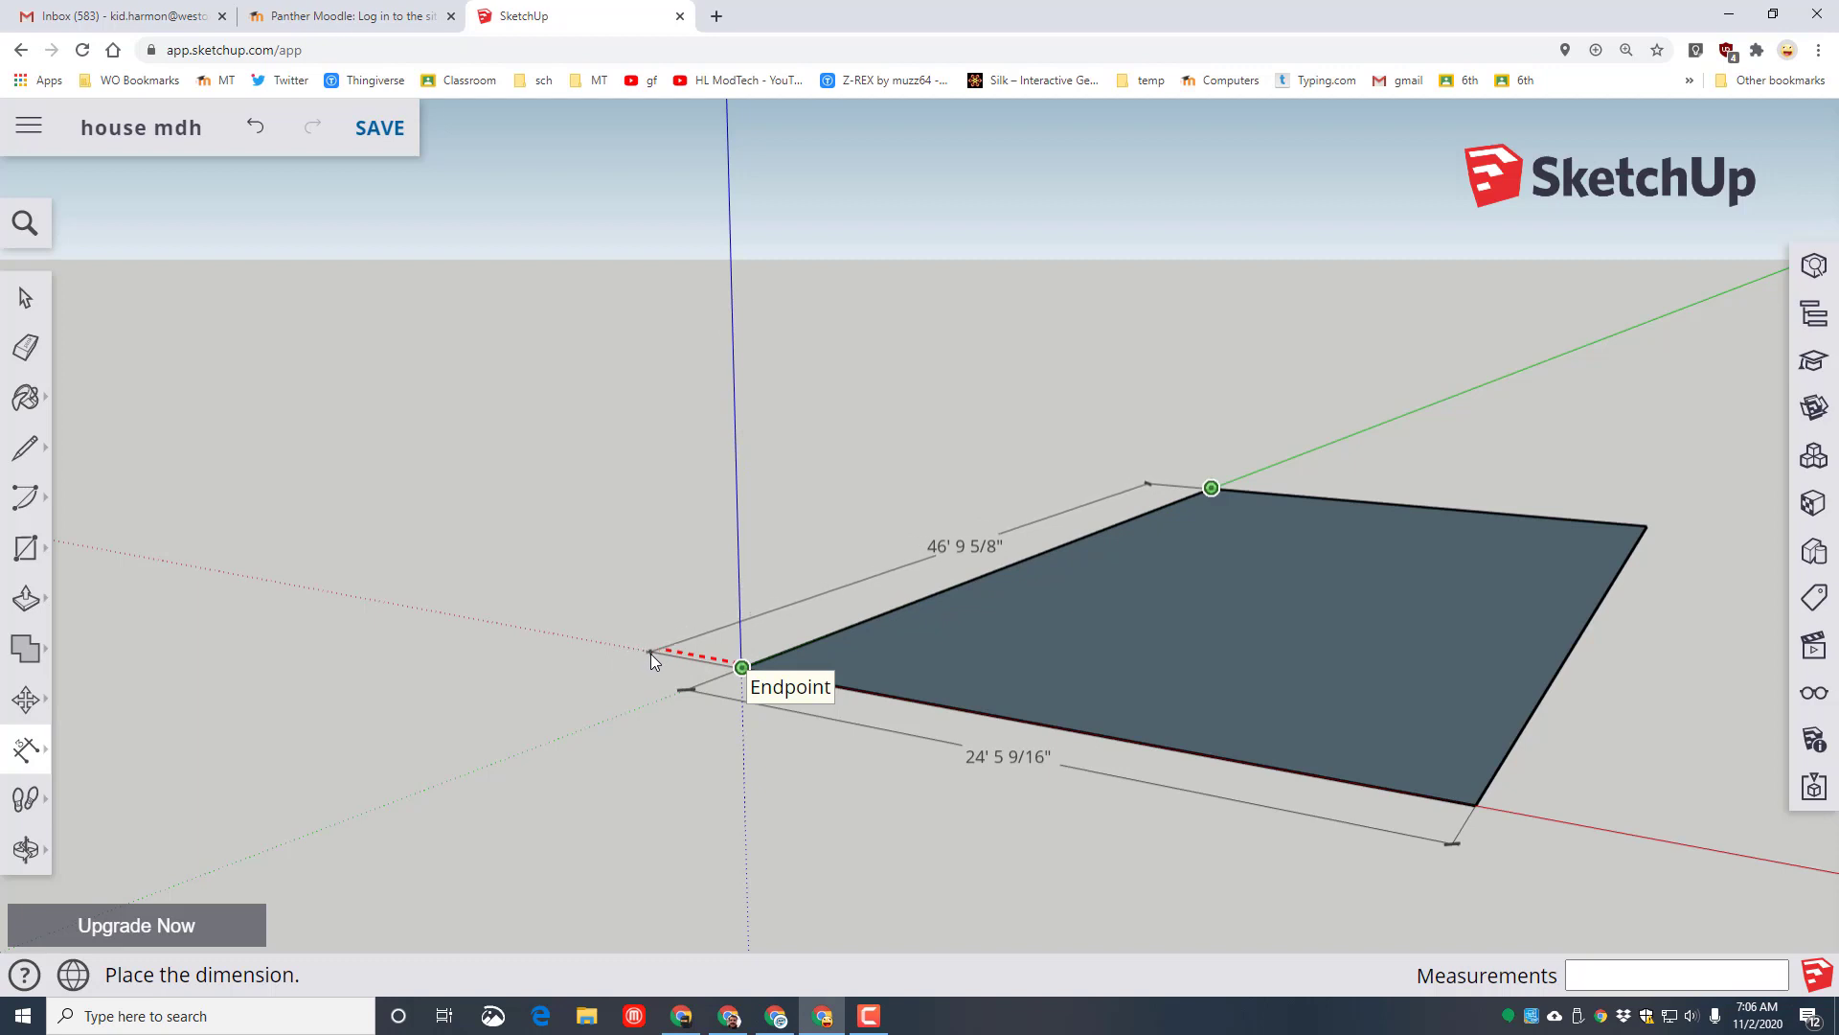
{"action": "left_click", "coordinate": [646, 651]}
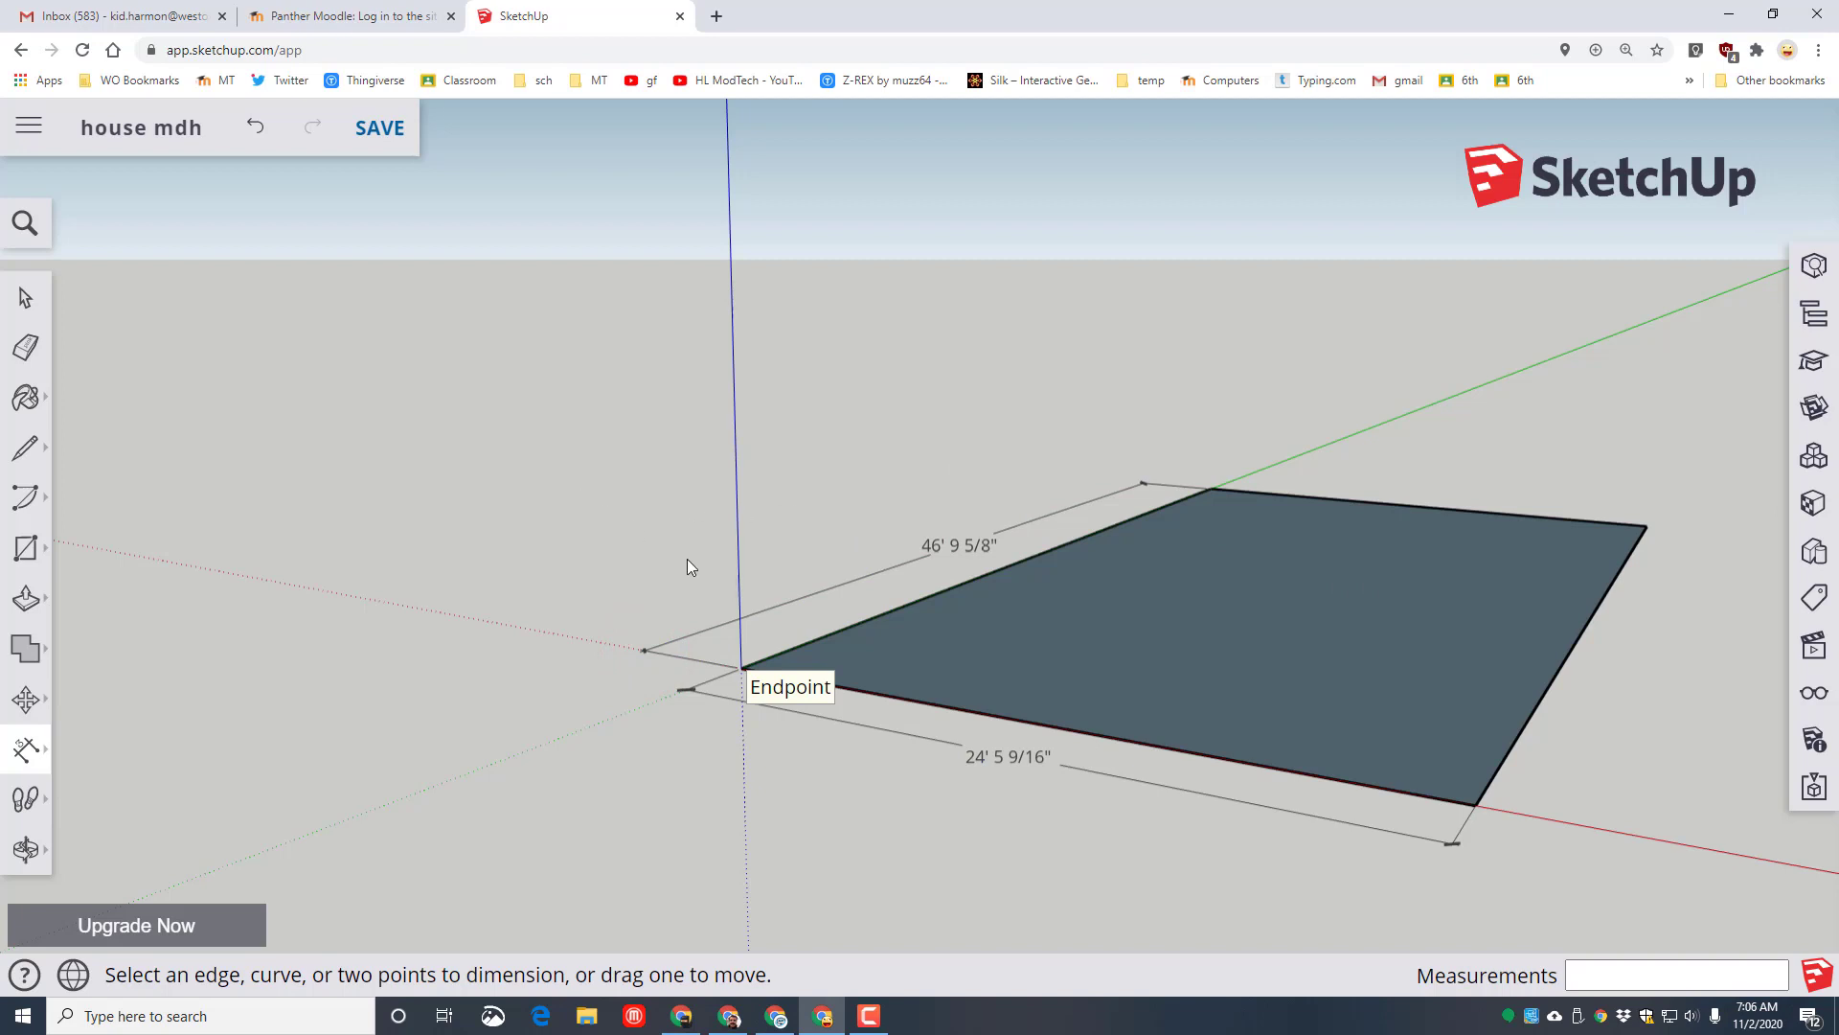
{"action": "left_click", "coordinate": [647, 652]}
{"action": "left_click", "coordinate": [646, 651]}
{"action": "key", "text": "space"}
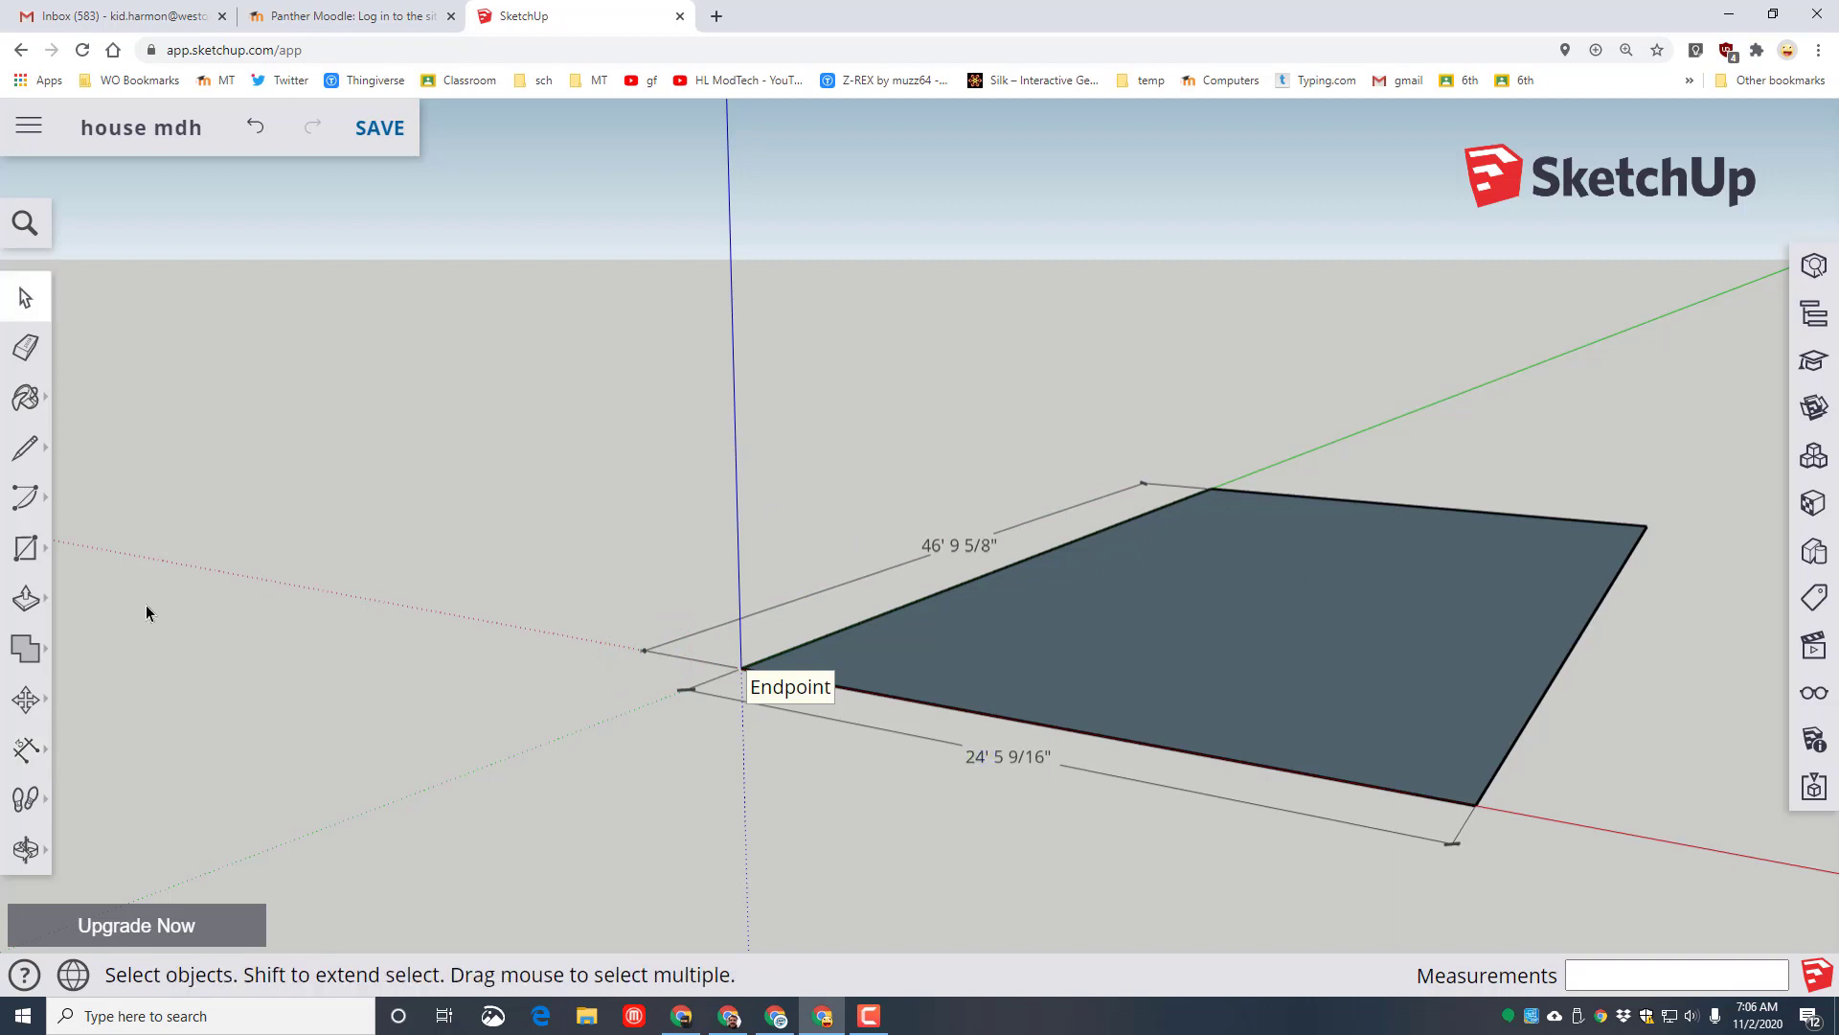
Push/Pull the rectangular face upward about 13' 3" to form the house block
{"action": "left_click", "coordinate": [26, 600]}
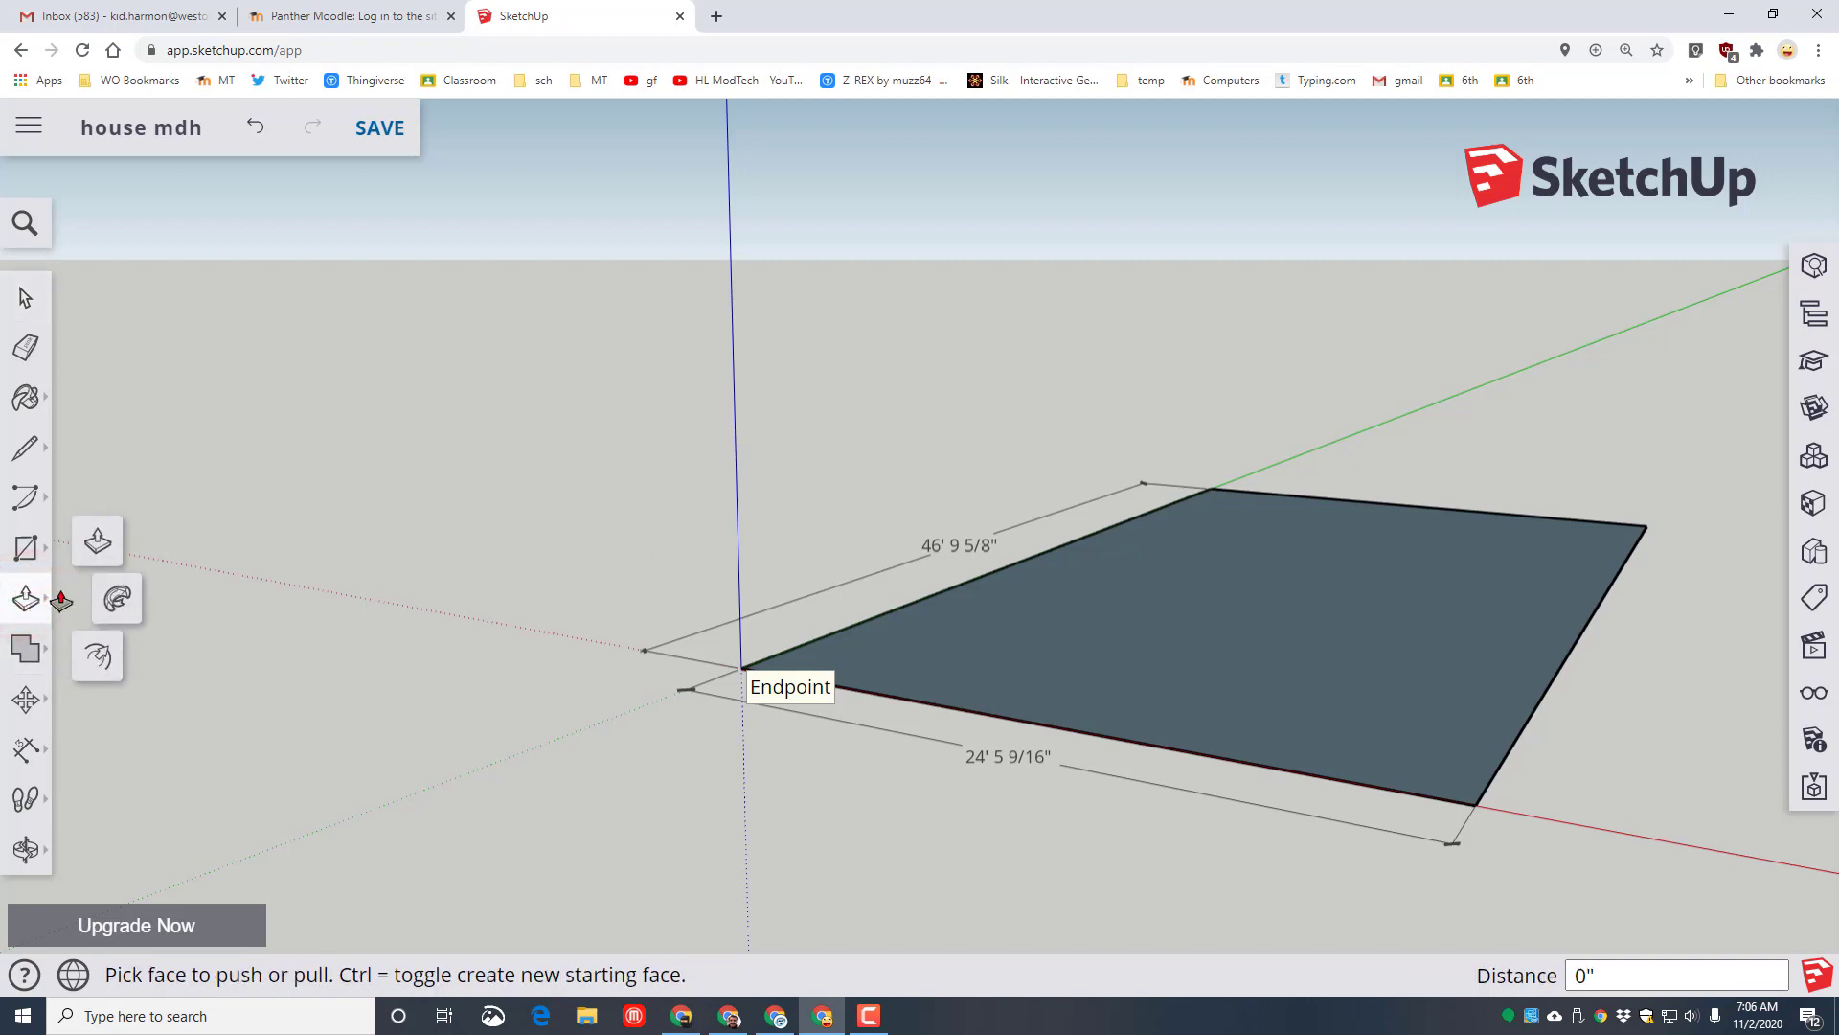
{"action": "left_click", "coordinate": [103, 544]}
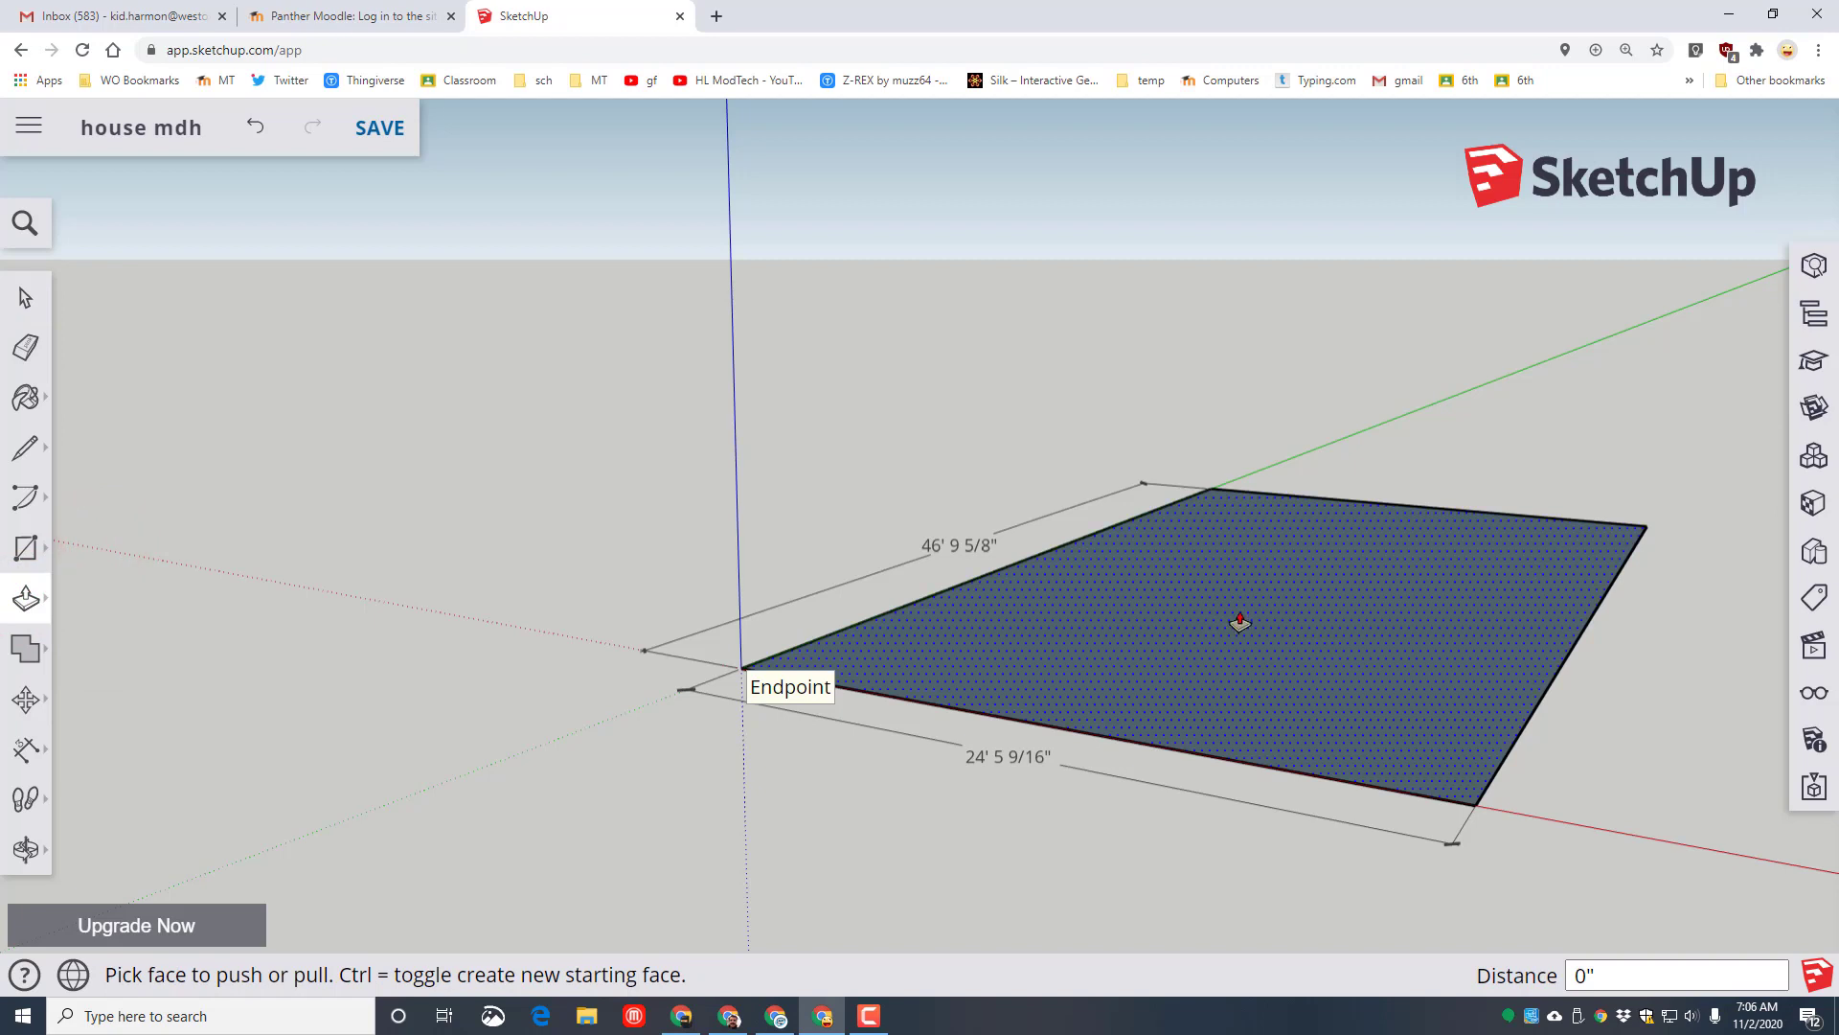
{"action": "left_click", "coordinate": [1239, 623]}
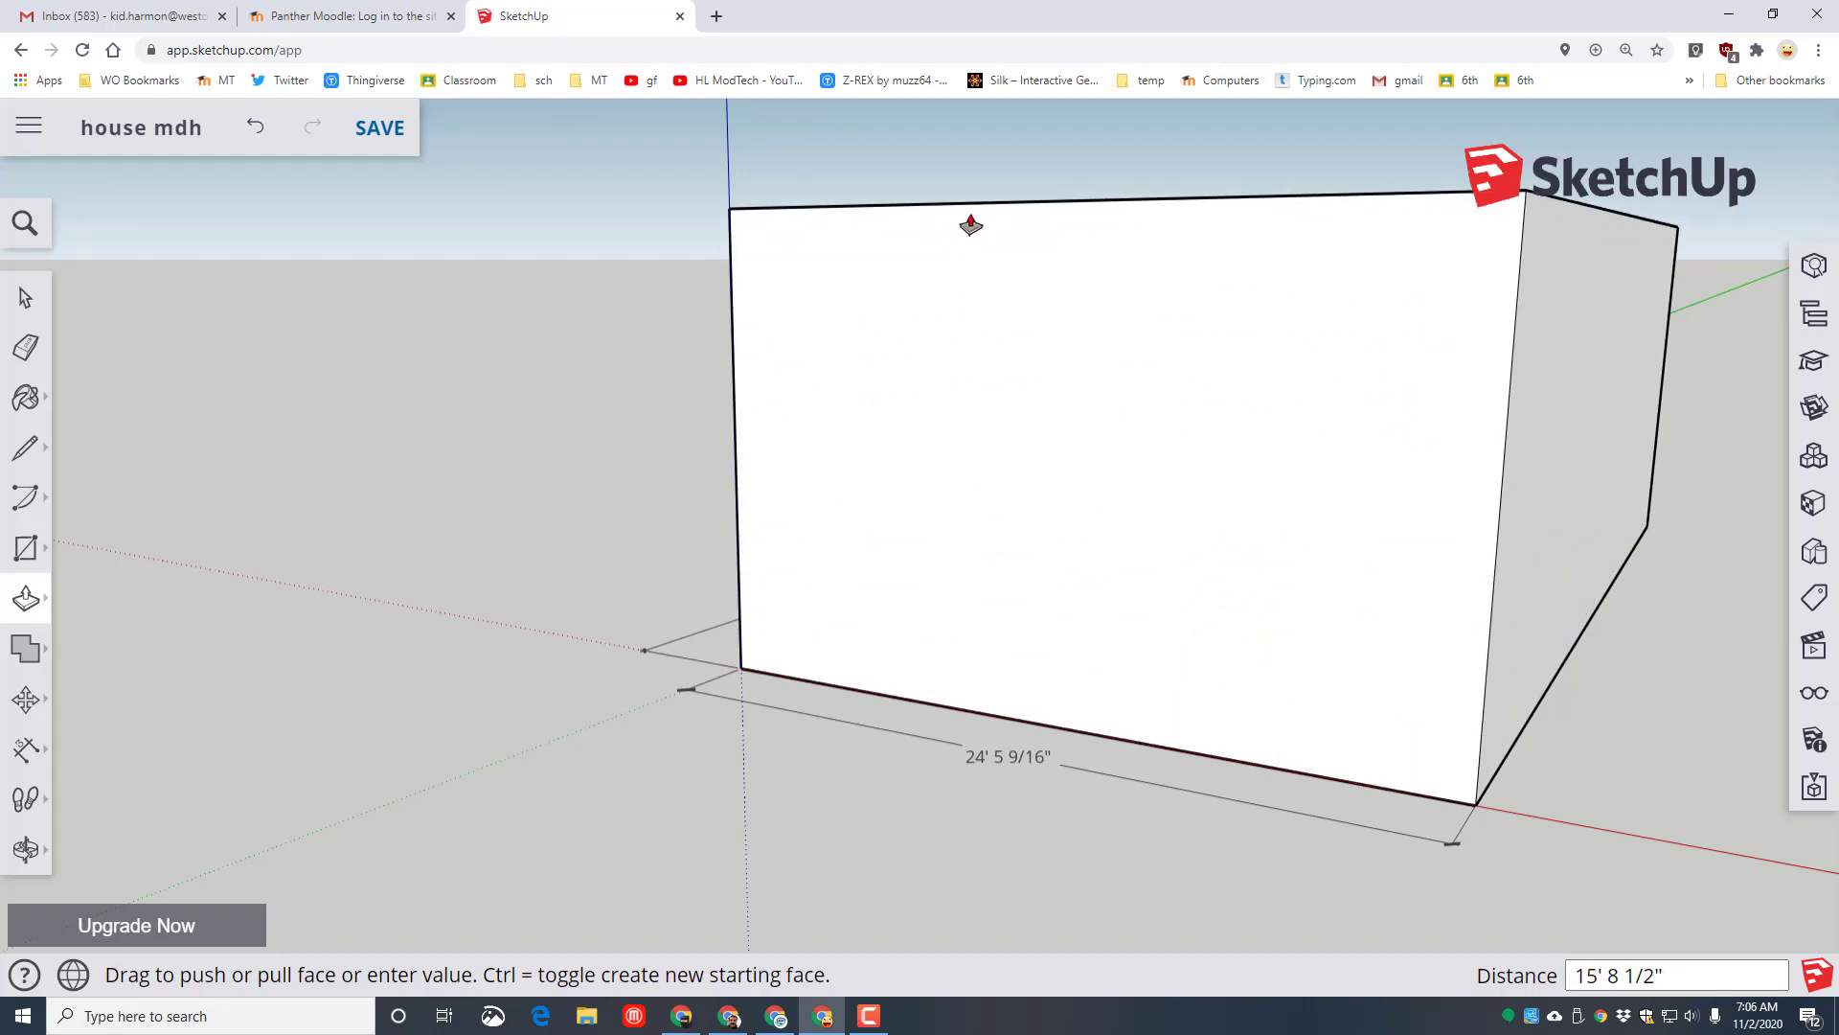
{"action": "left_click", "coordinate": [975, 290]}
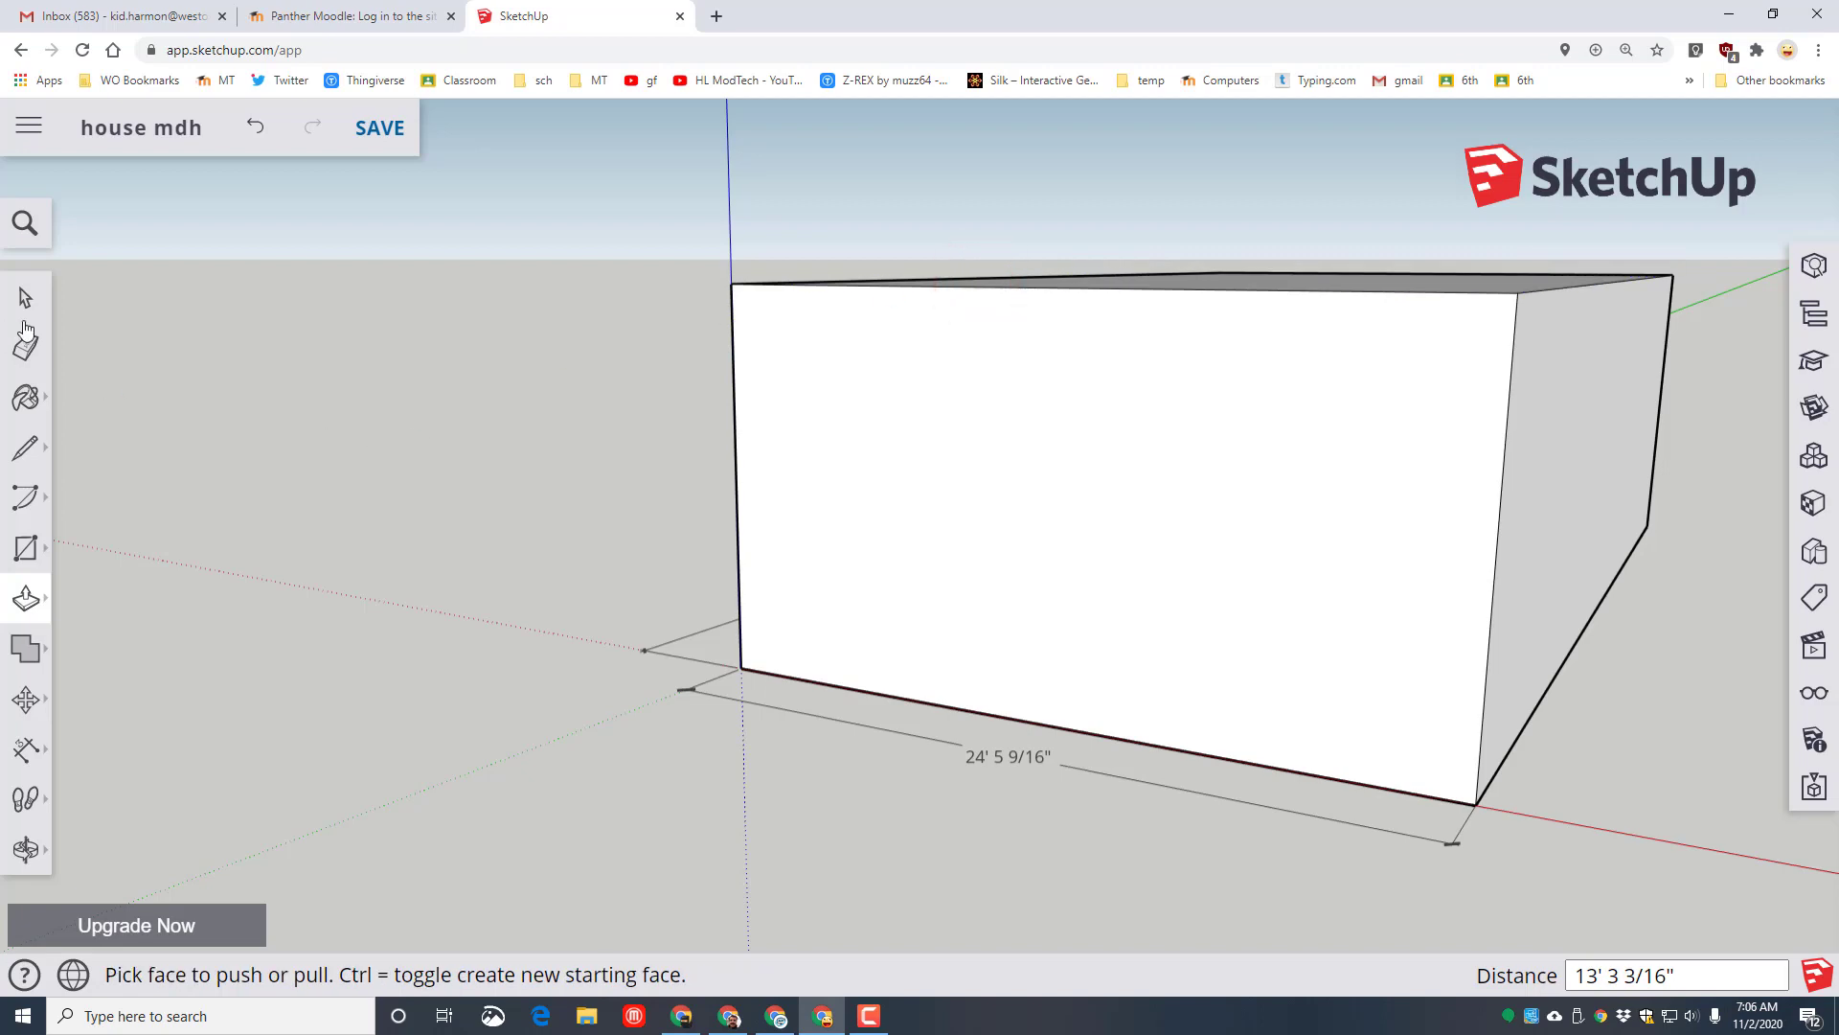
Draw a line along the green axis across the block's upper face, joining the midpoints of its two short edges
{"action": "left_click", "coordinate": [16, 862]}
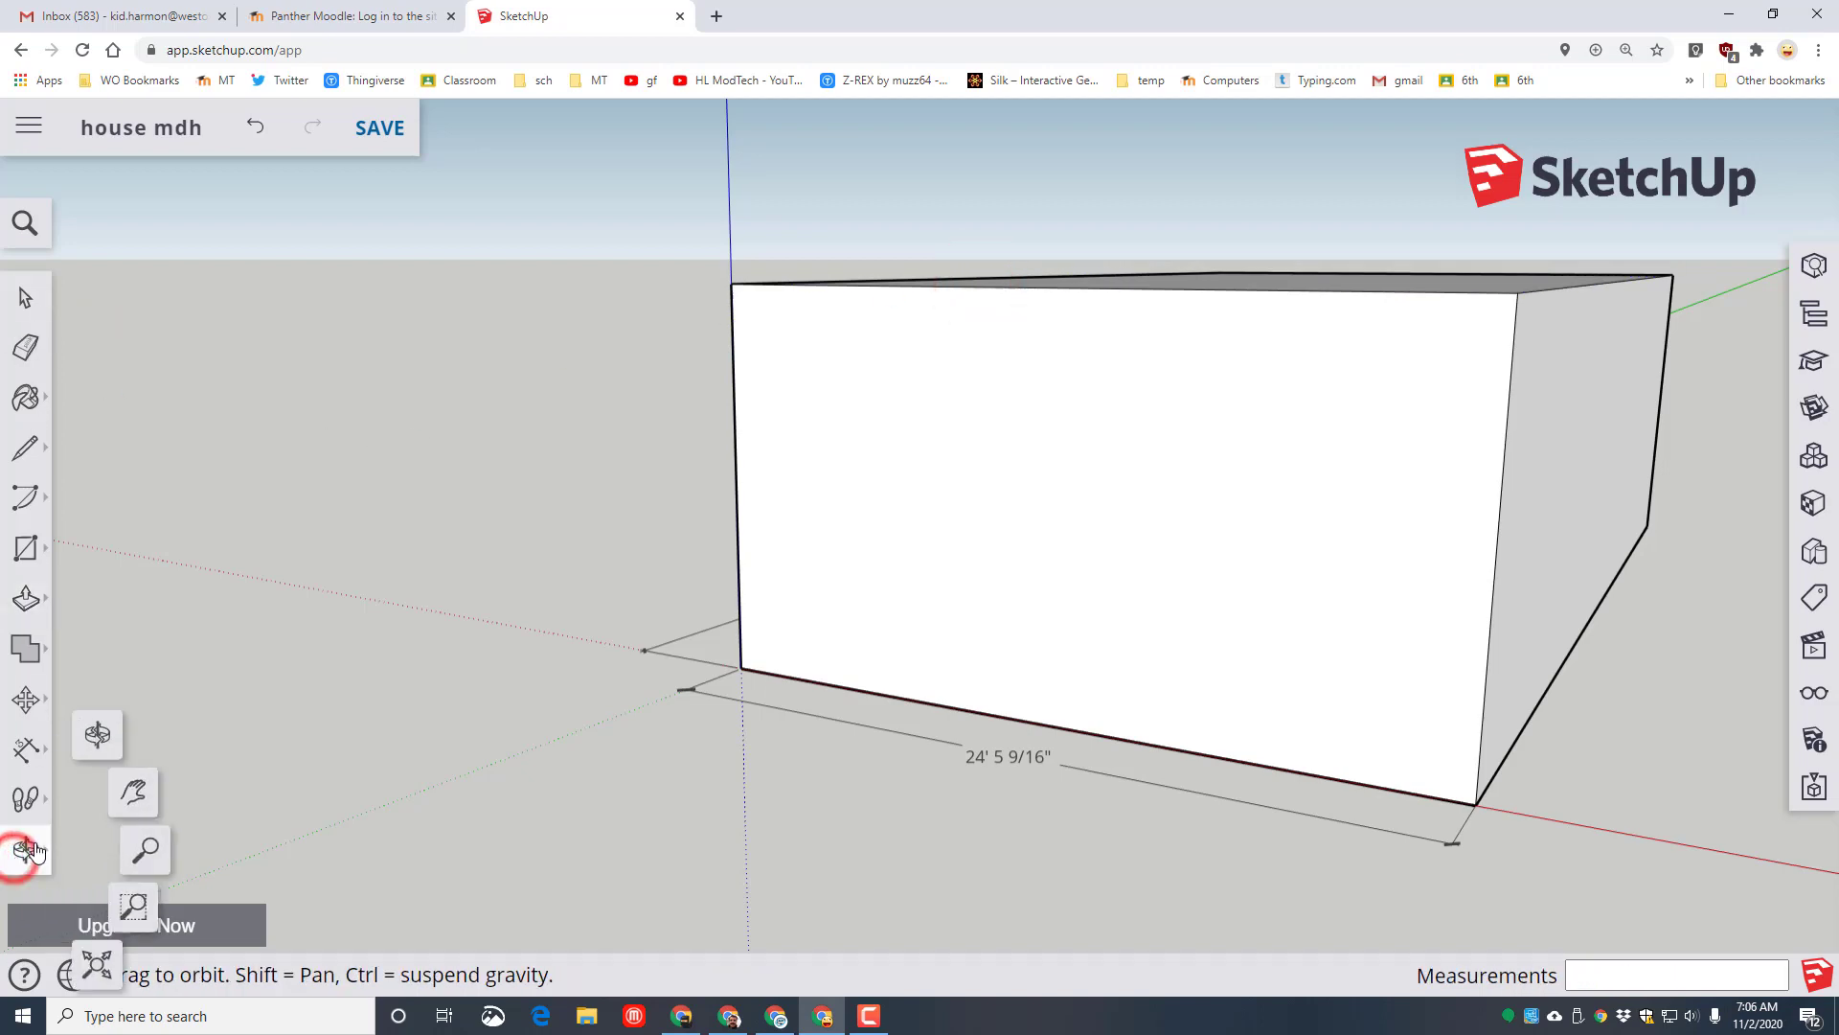
{"action": "left_click", "coordinate": [108, 740]}
{"action": "left_click_drag", "start_coordinate": [257, 411], "coordinate": [511, 577]}
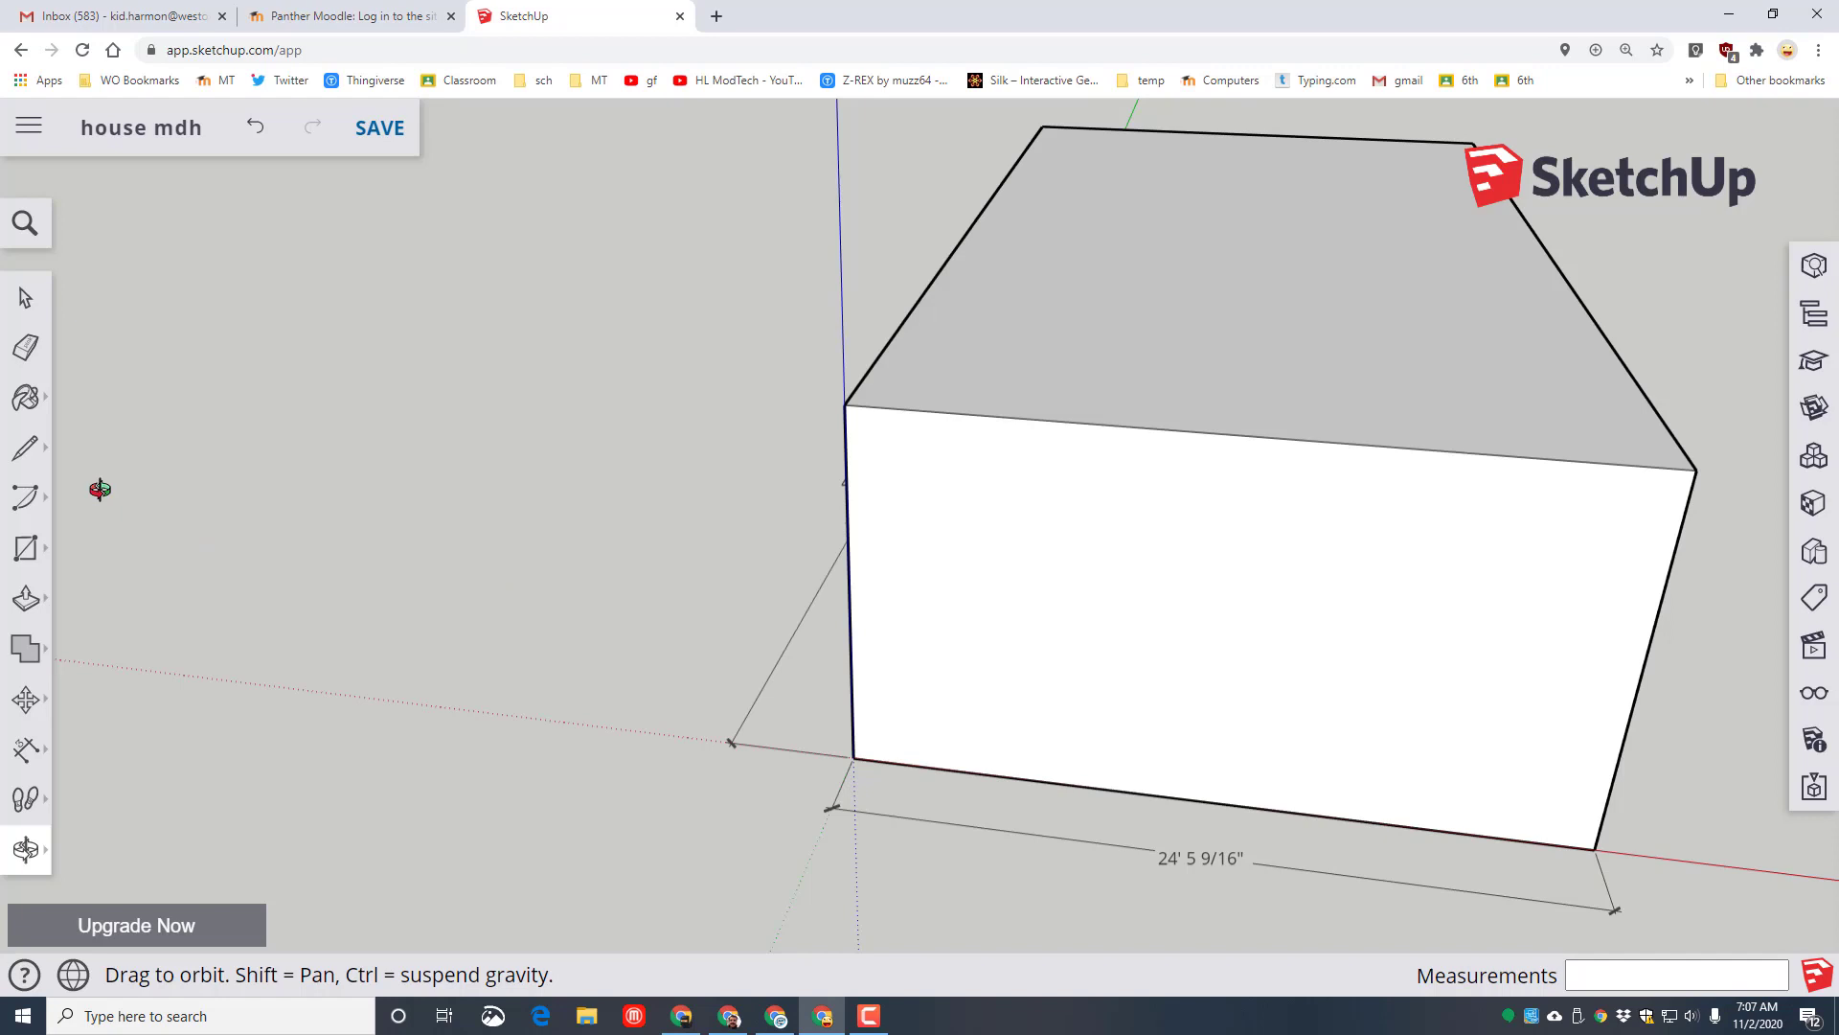
{"action": "left_click", "coordinate": [19, 457]}
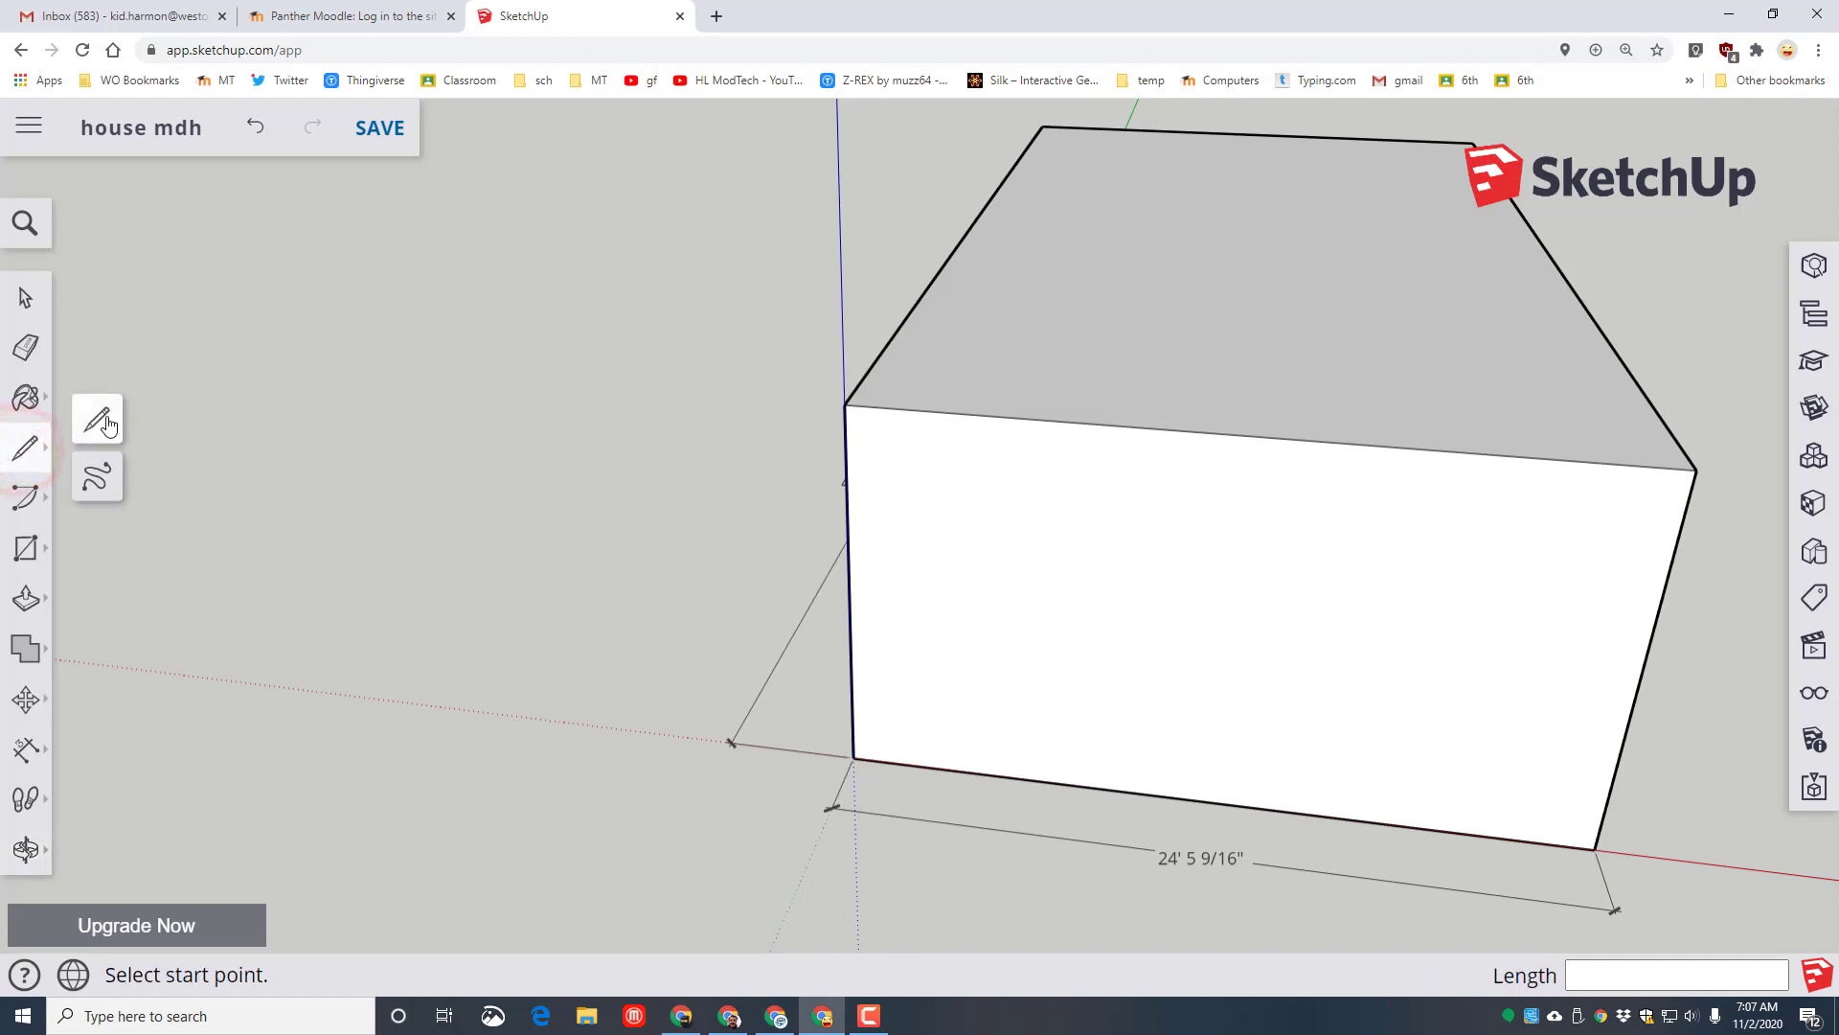
{"action": "left_click", "coordinate": [108, 425]}
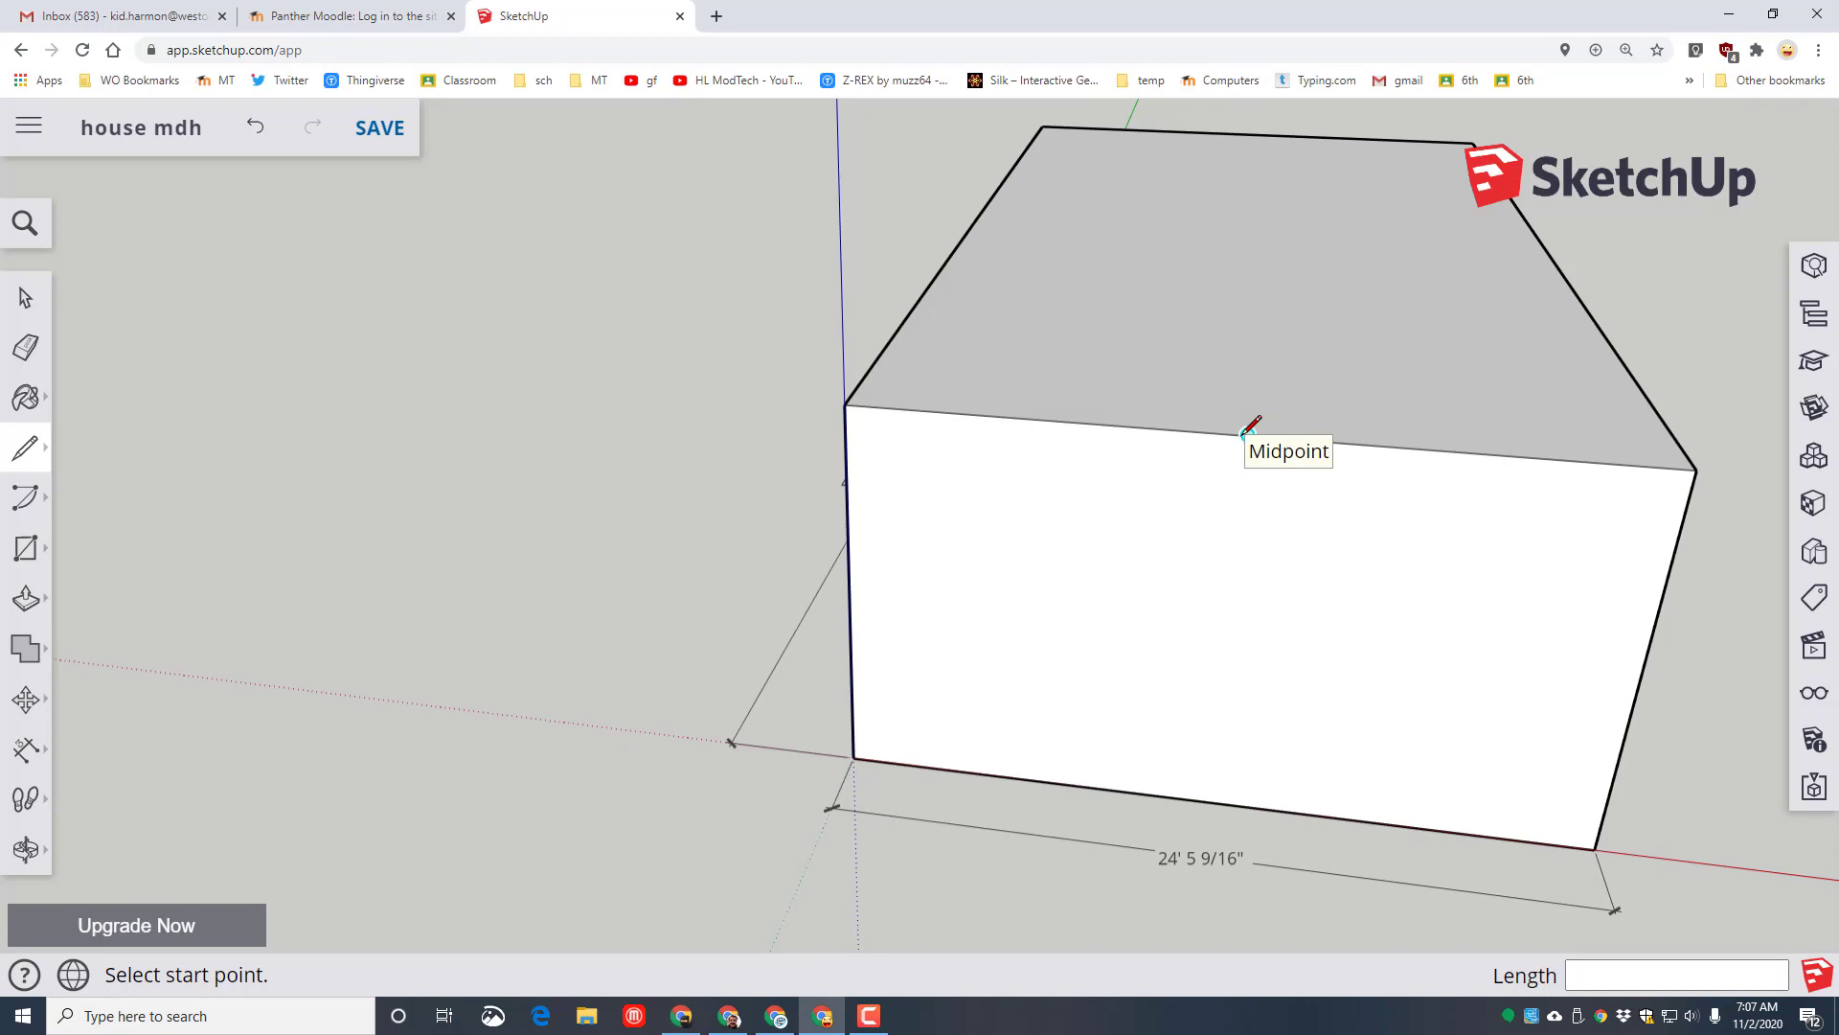
{"action": "left_click", "coordinate": [1247, 434]}
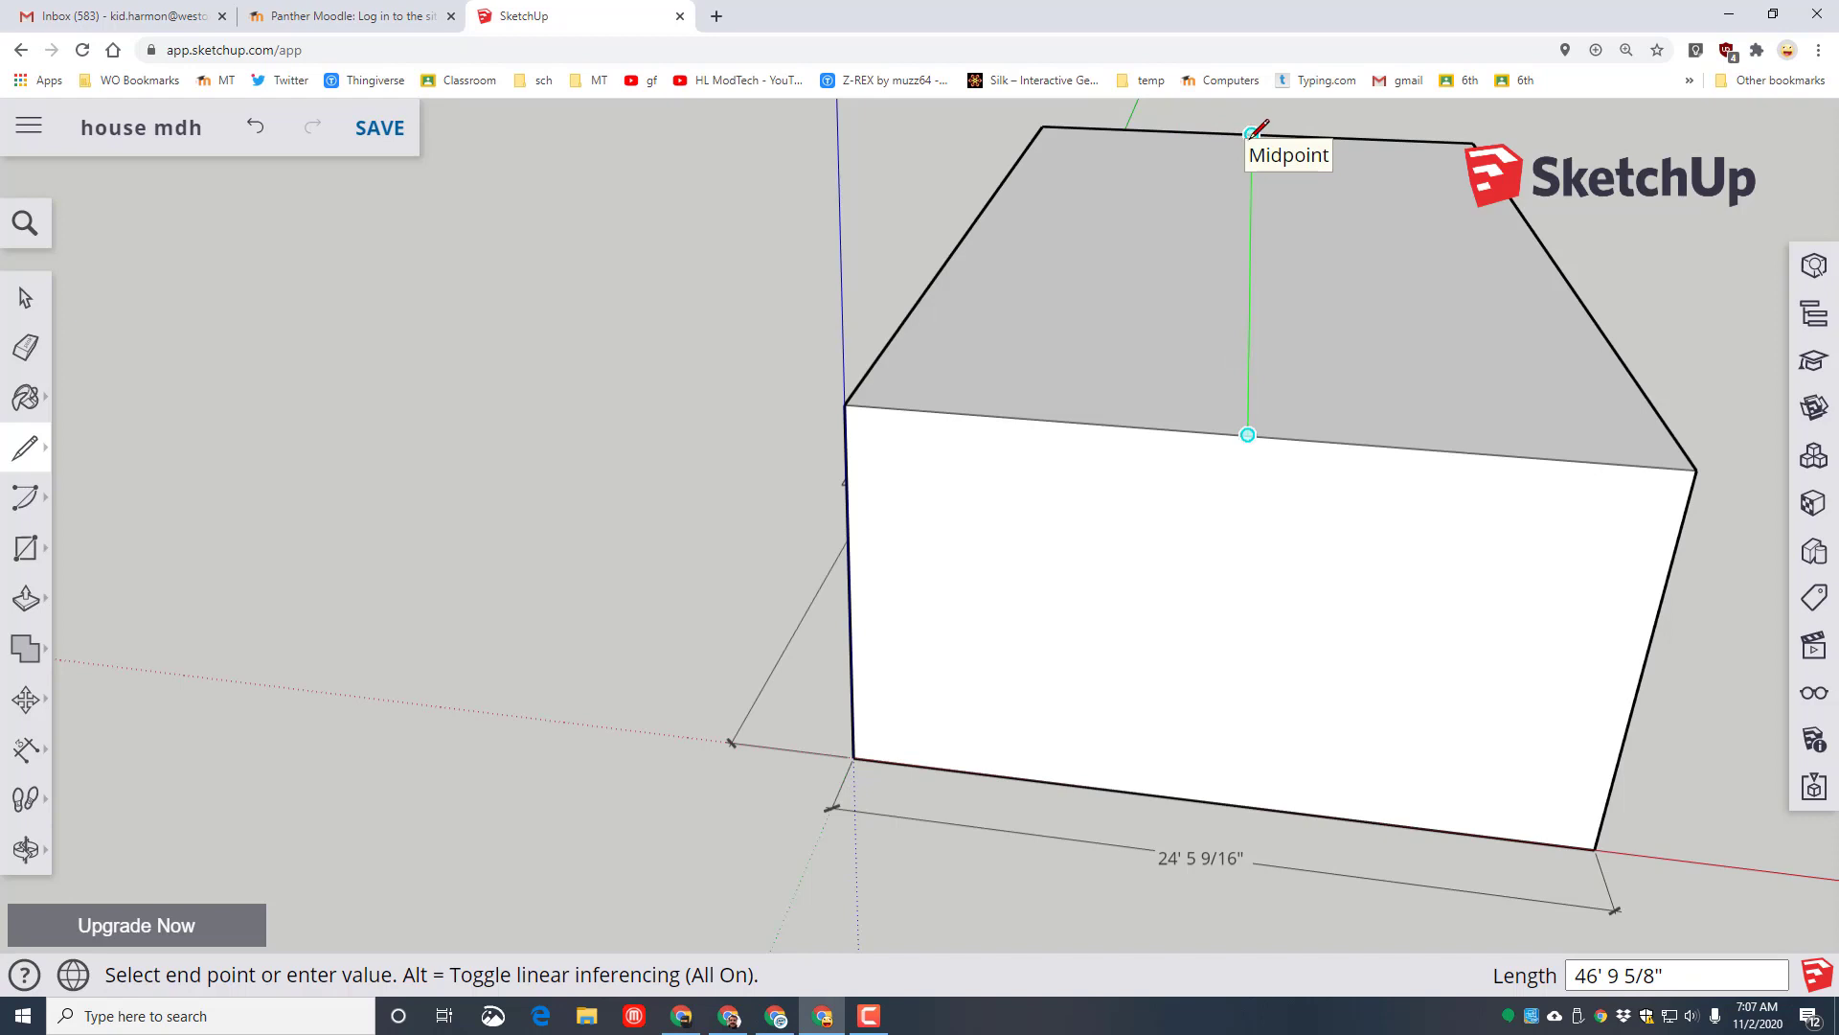
{"action": "left_click", "coordinate": [1250, 132]}
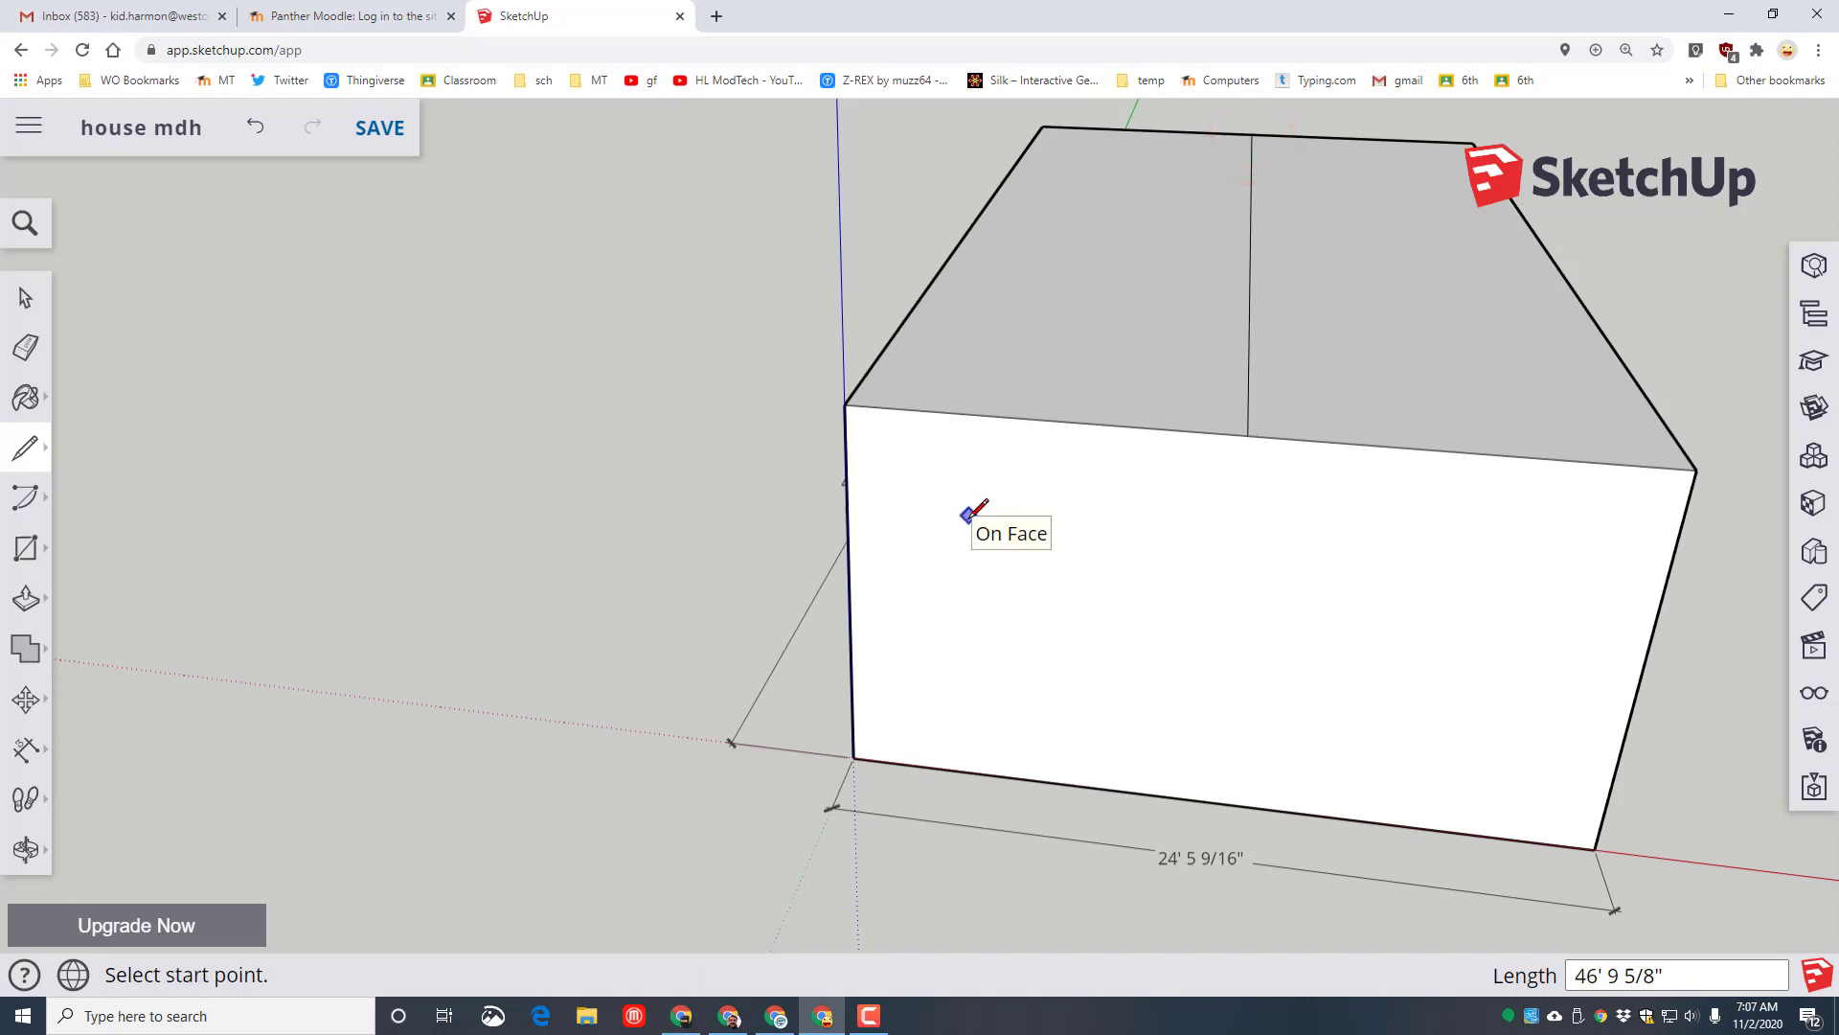
Move the centre line up along the blue axis about 12' 10" to form a gabled roof
{"action": "left_click", "coordinate": [51, 700]}
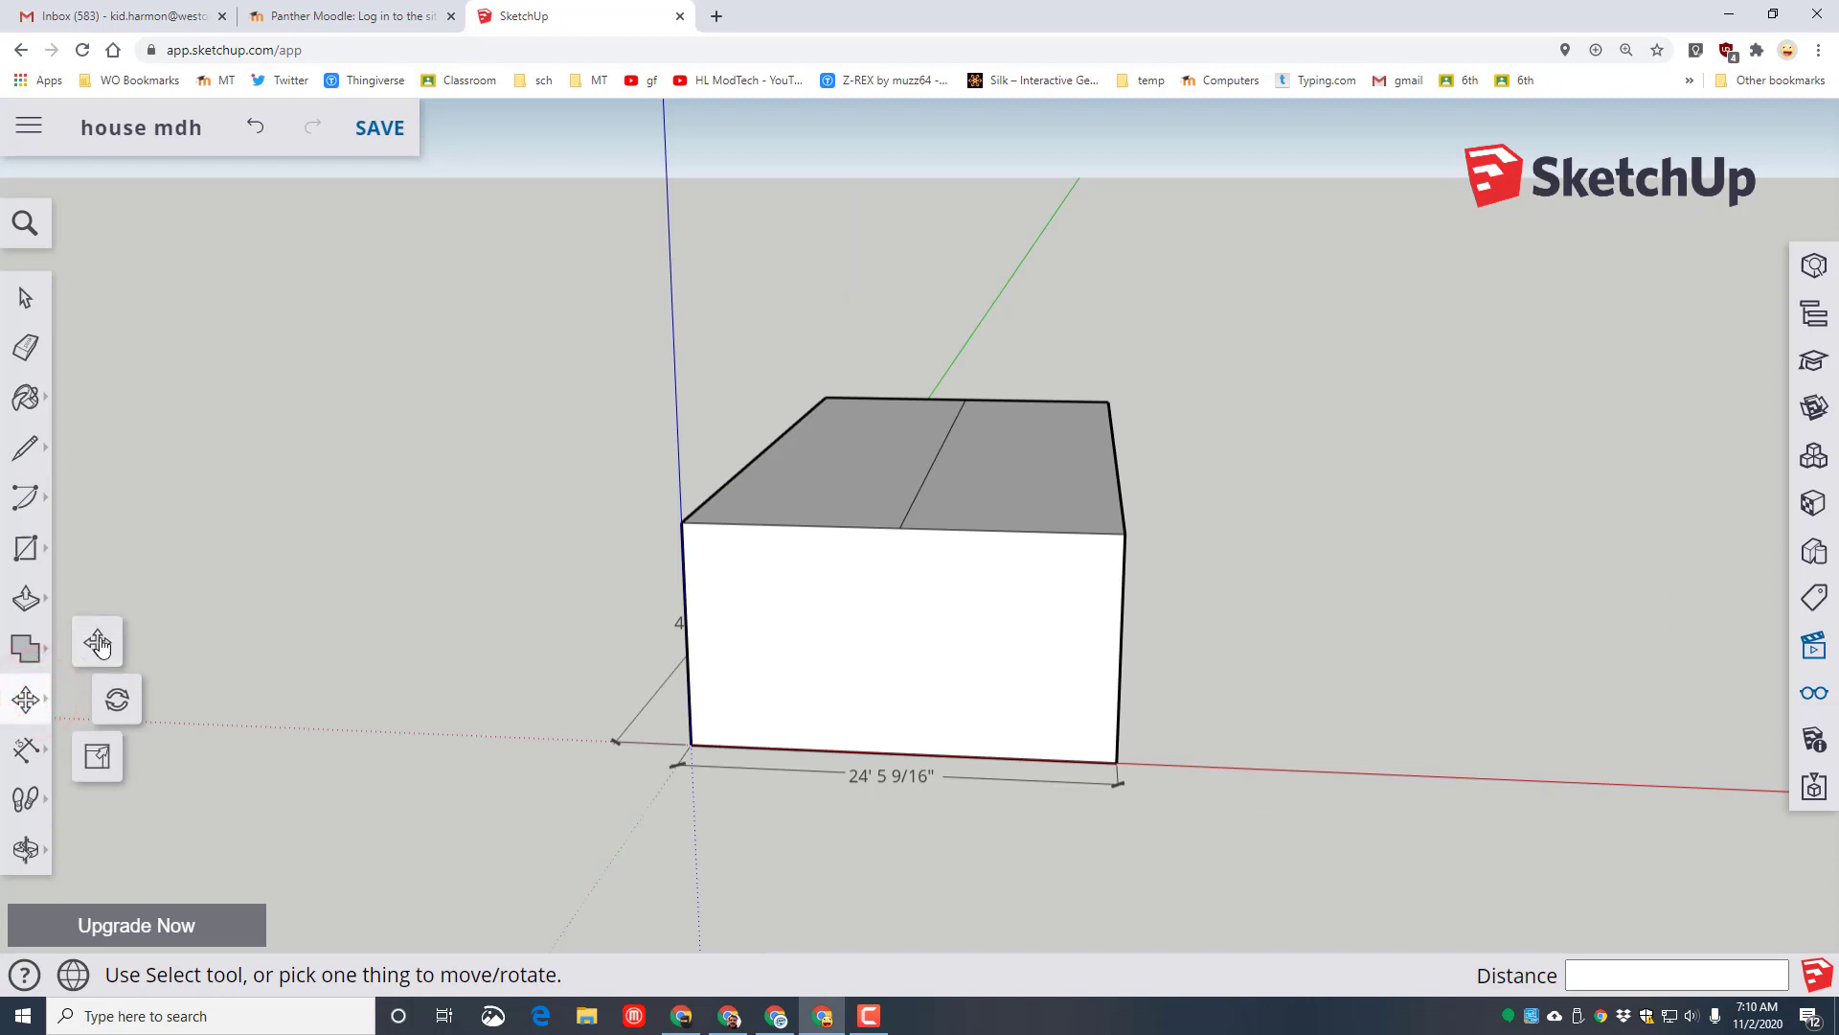
{"action": "left_click", "coordinate": [101, 643]}
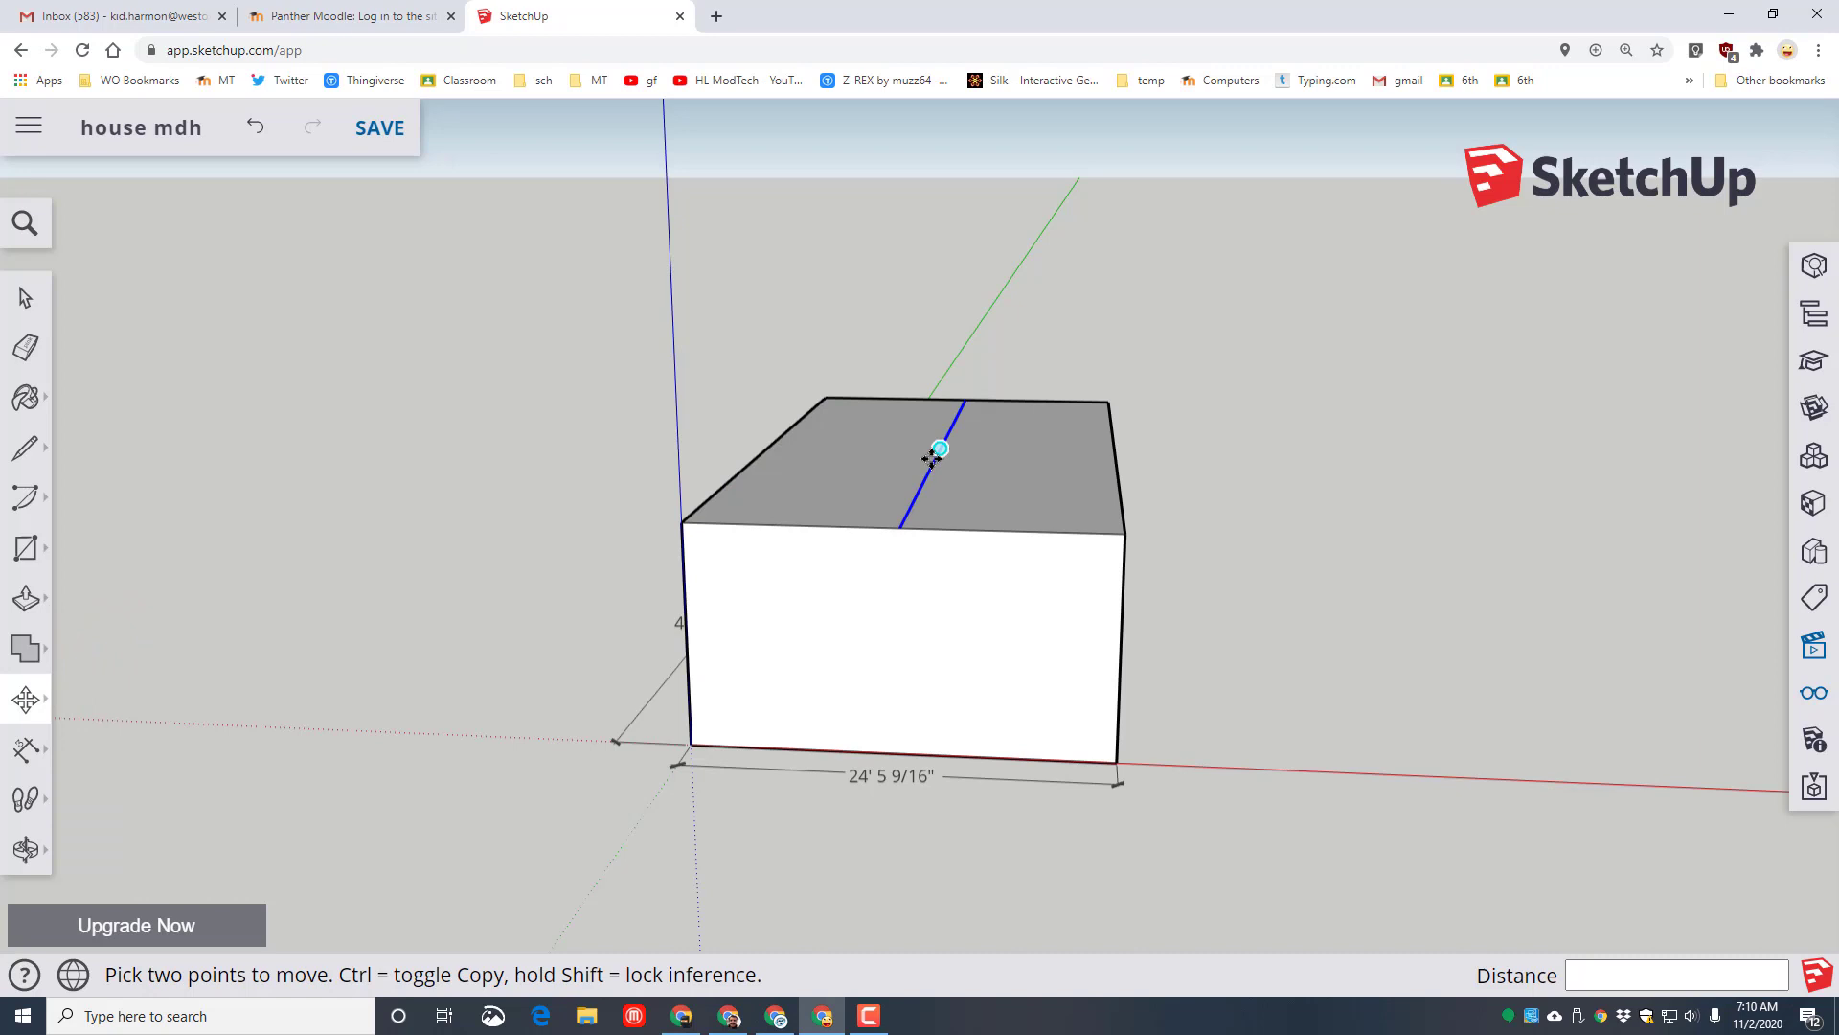
{"action": "left_click", "coordinate": [936, 462]}
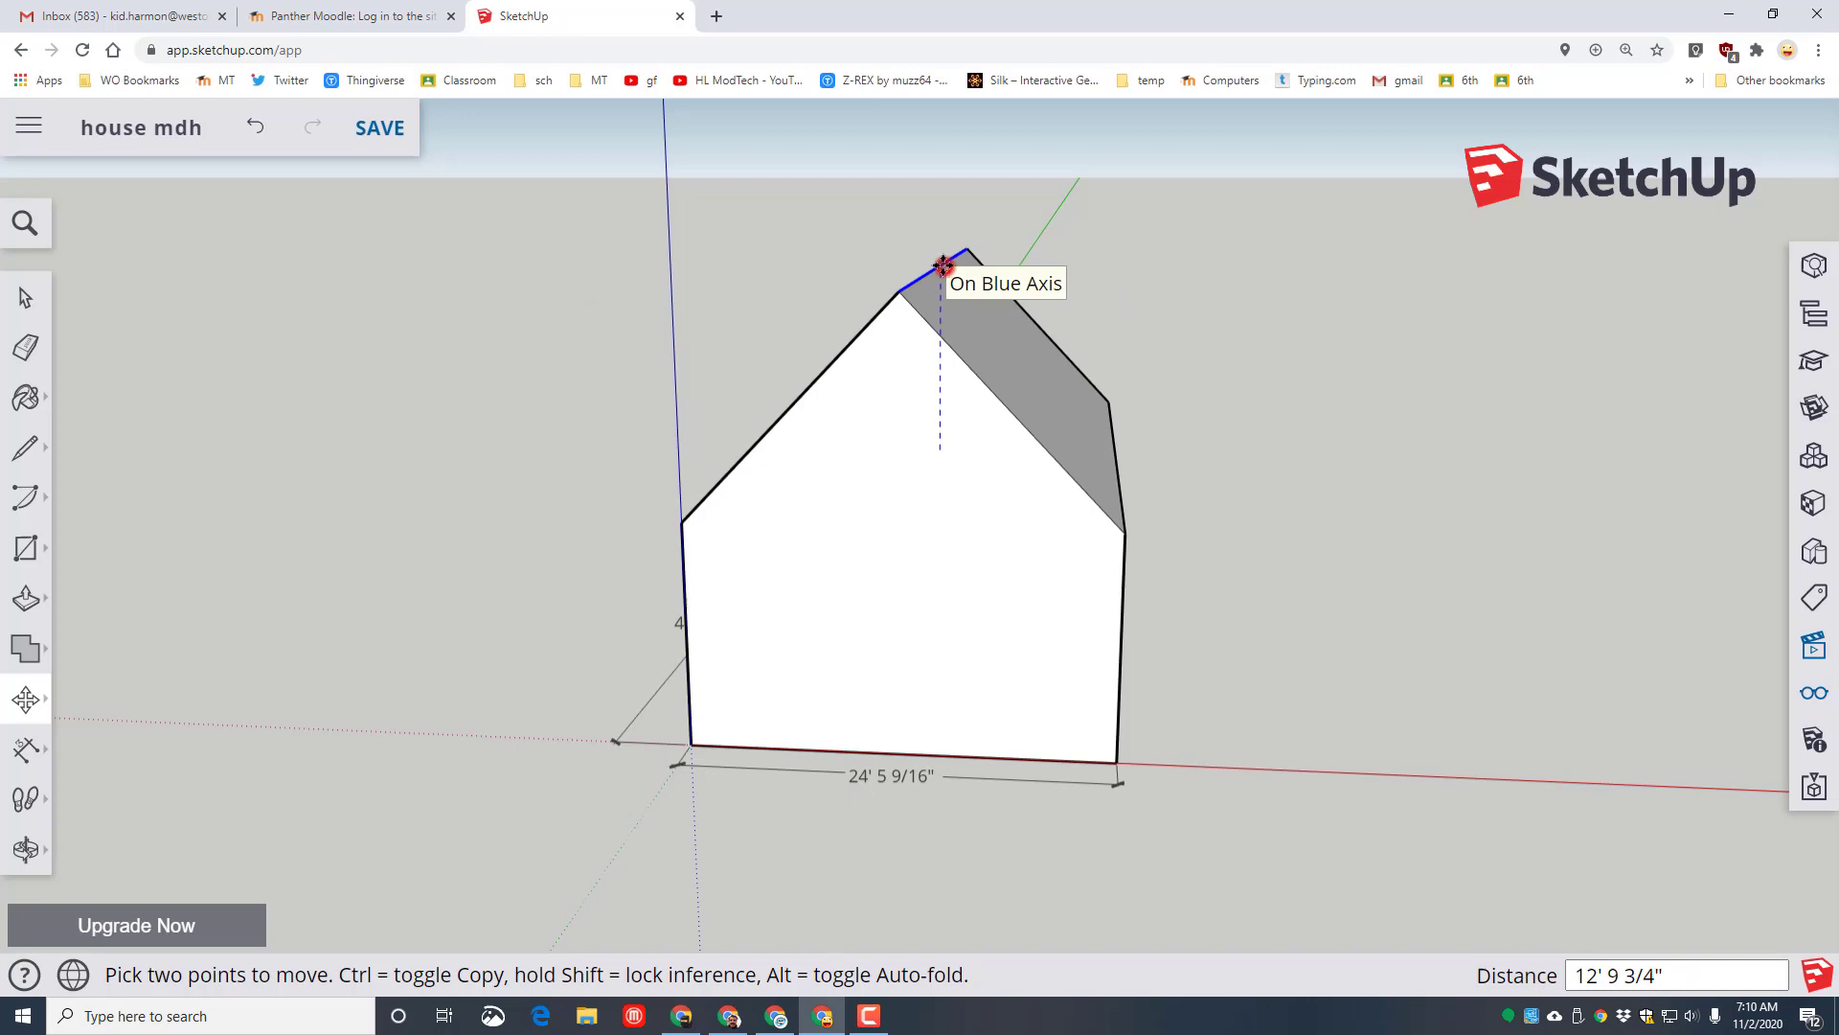
{"action": "left_click", "coordinate": [944, 265]}
Paint the roof slope on the side away from the origin with the Helen_Skin material
{"action": "middle_click_drag", "start_coordinate": [1560, 571], "coordinate": [1712, 722]}
{"action": "middle_click_drag", "start_coordinate": [1453, 702], "coordinate": [1133, 632]}
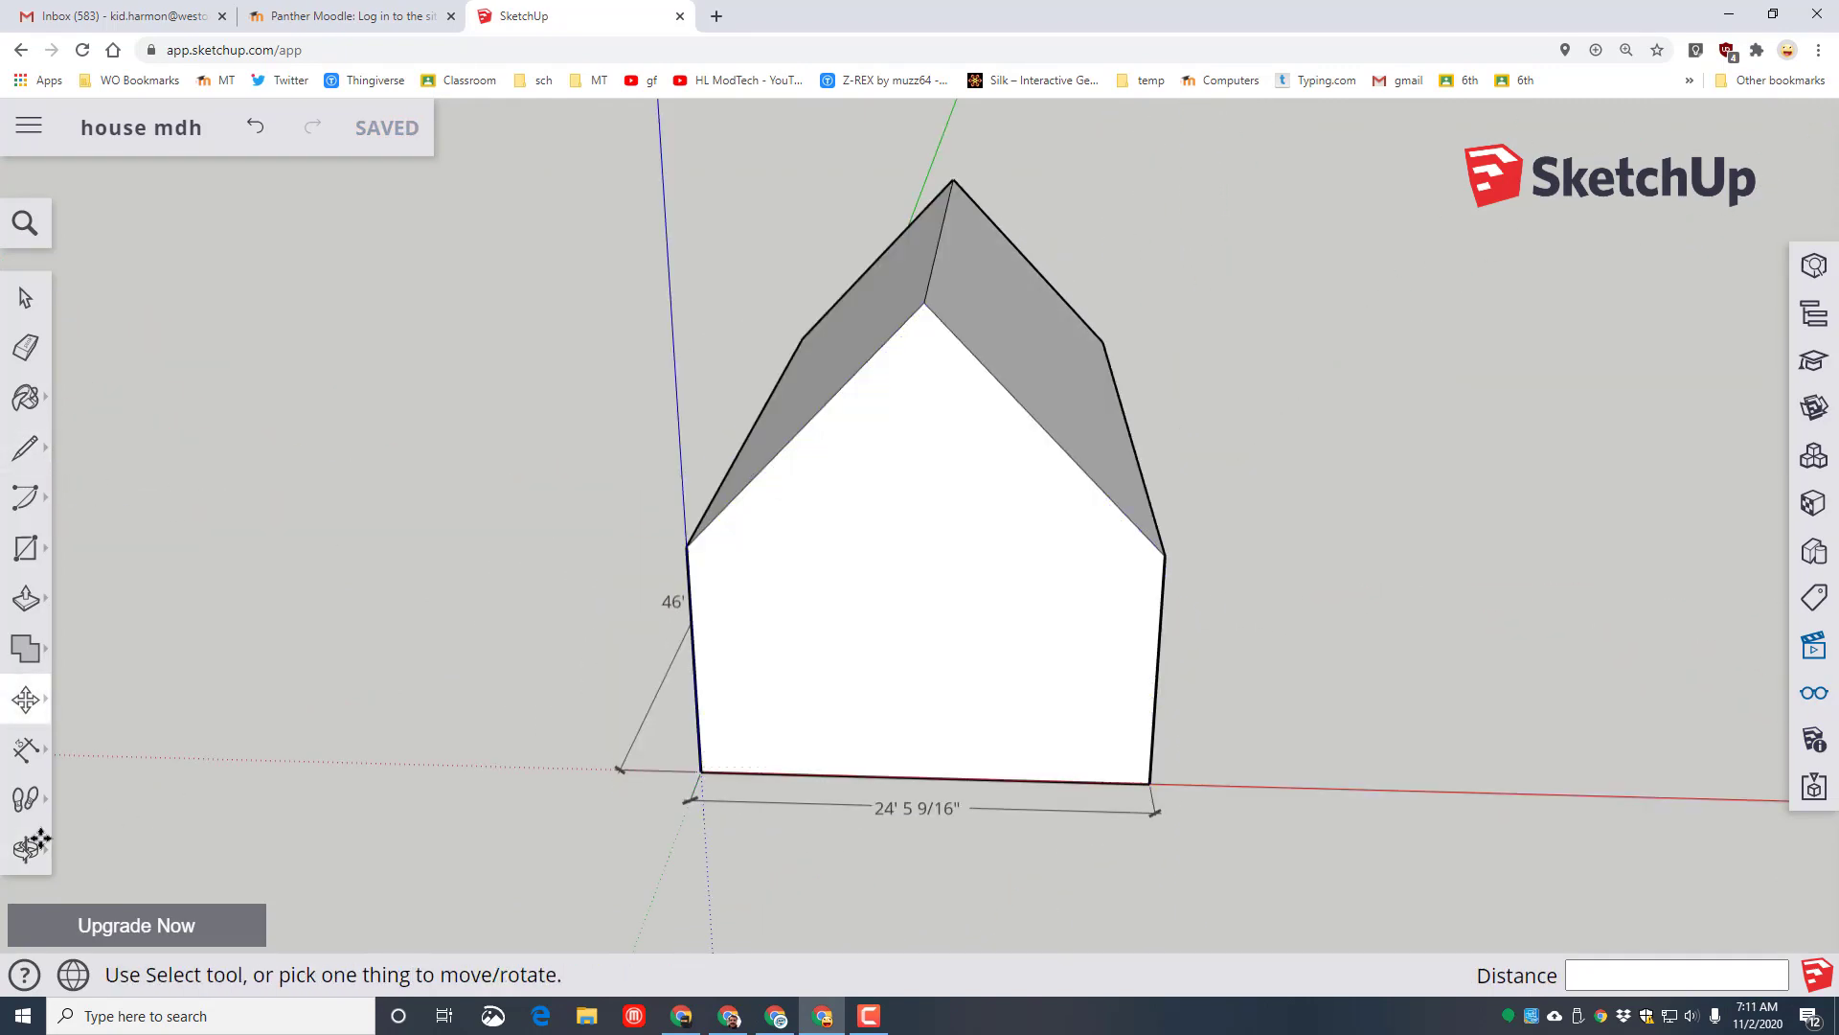
{"action": "left_click", "coordinate": [36, 843]}
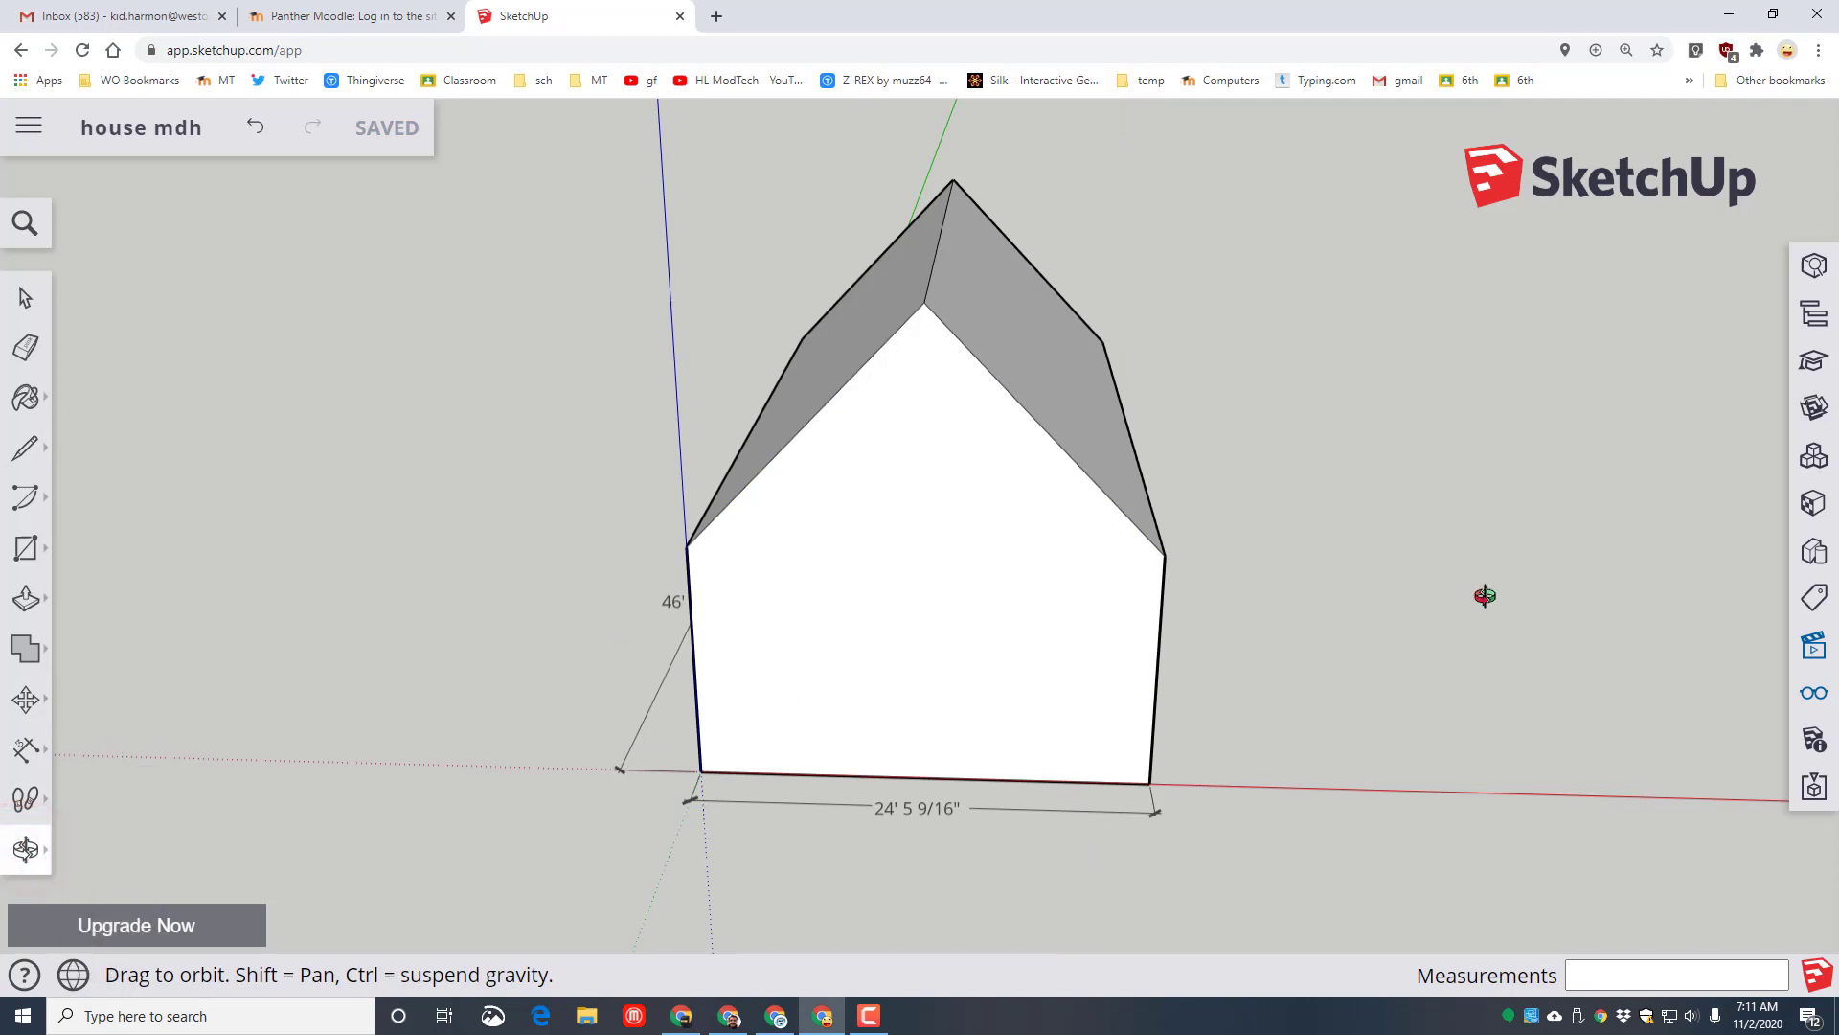
{"action": "left_click_drag", "start_coordinate": [1466, 599], "coordinate": [835, 393]}
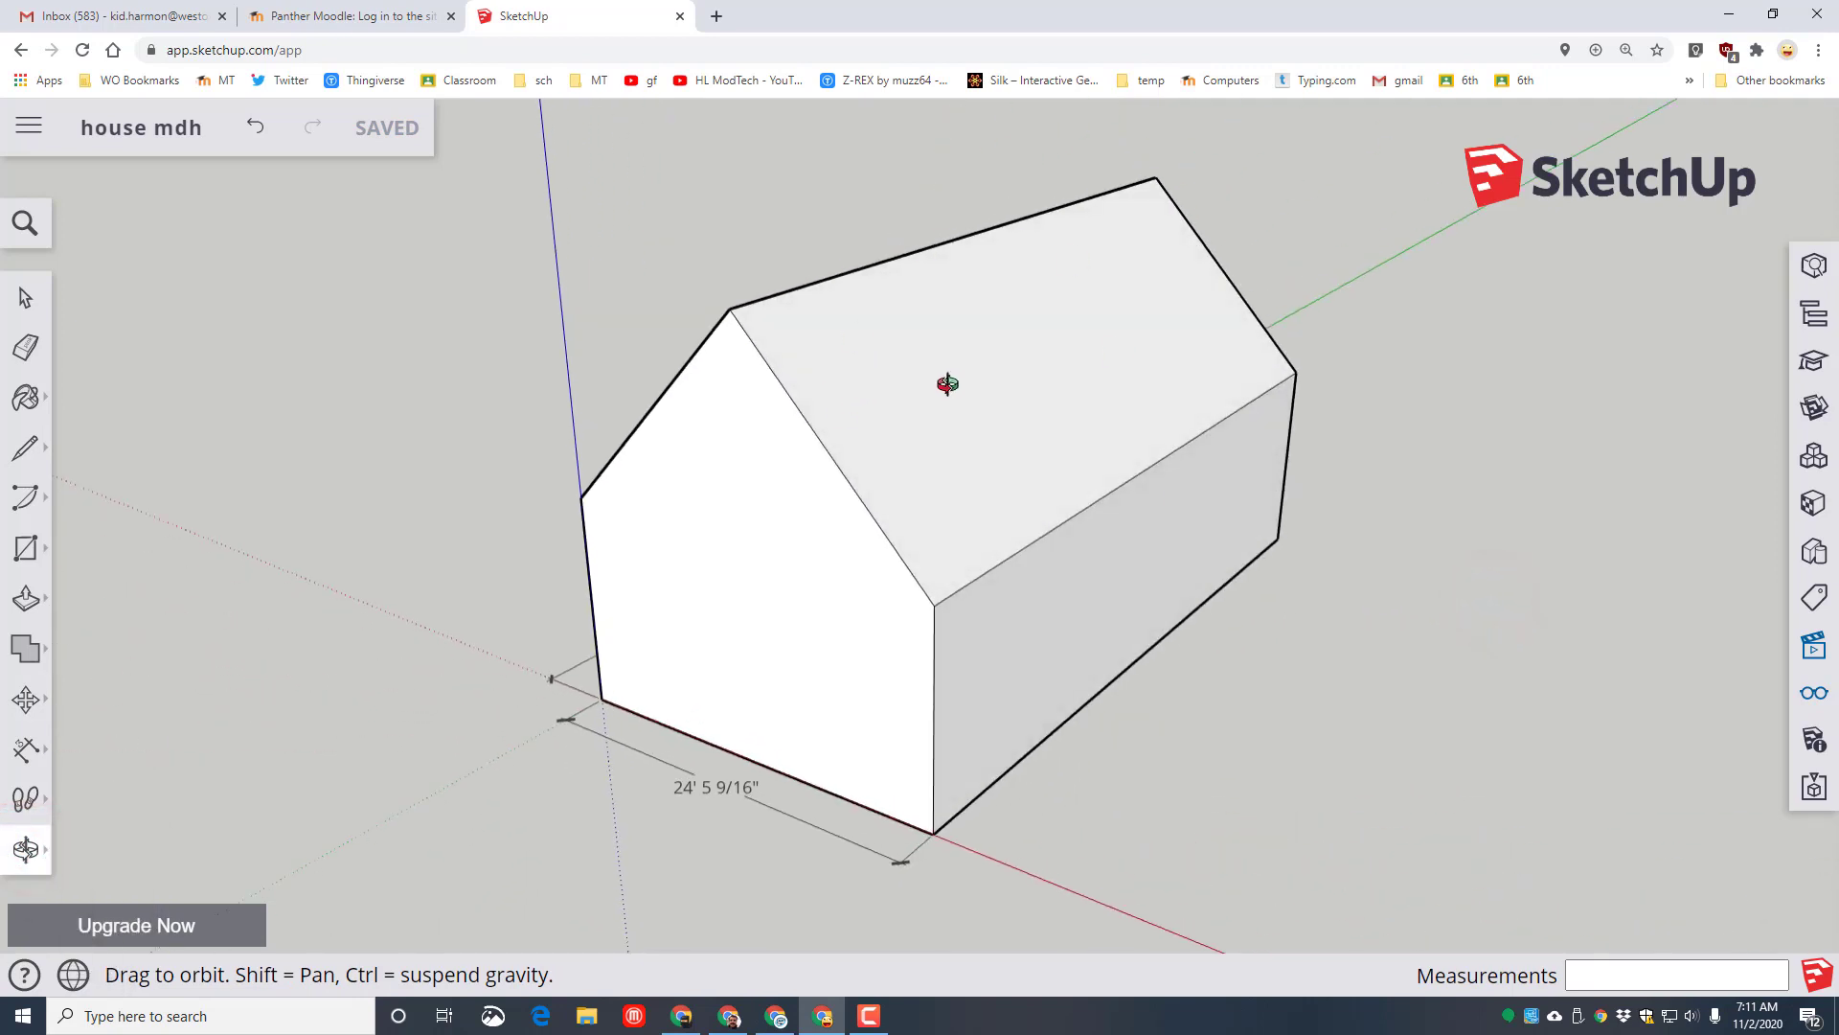
{"action": "left_click", "coordinate": [1813, 502]}
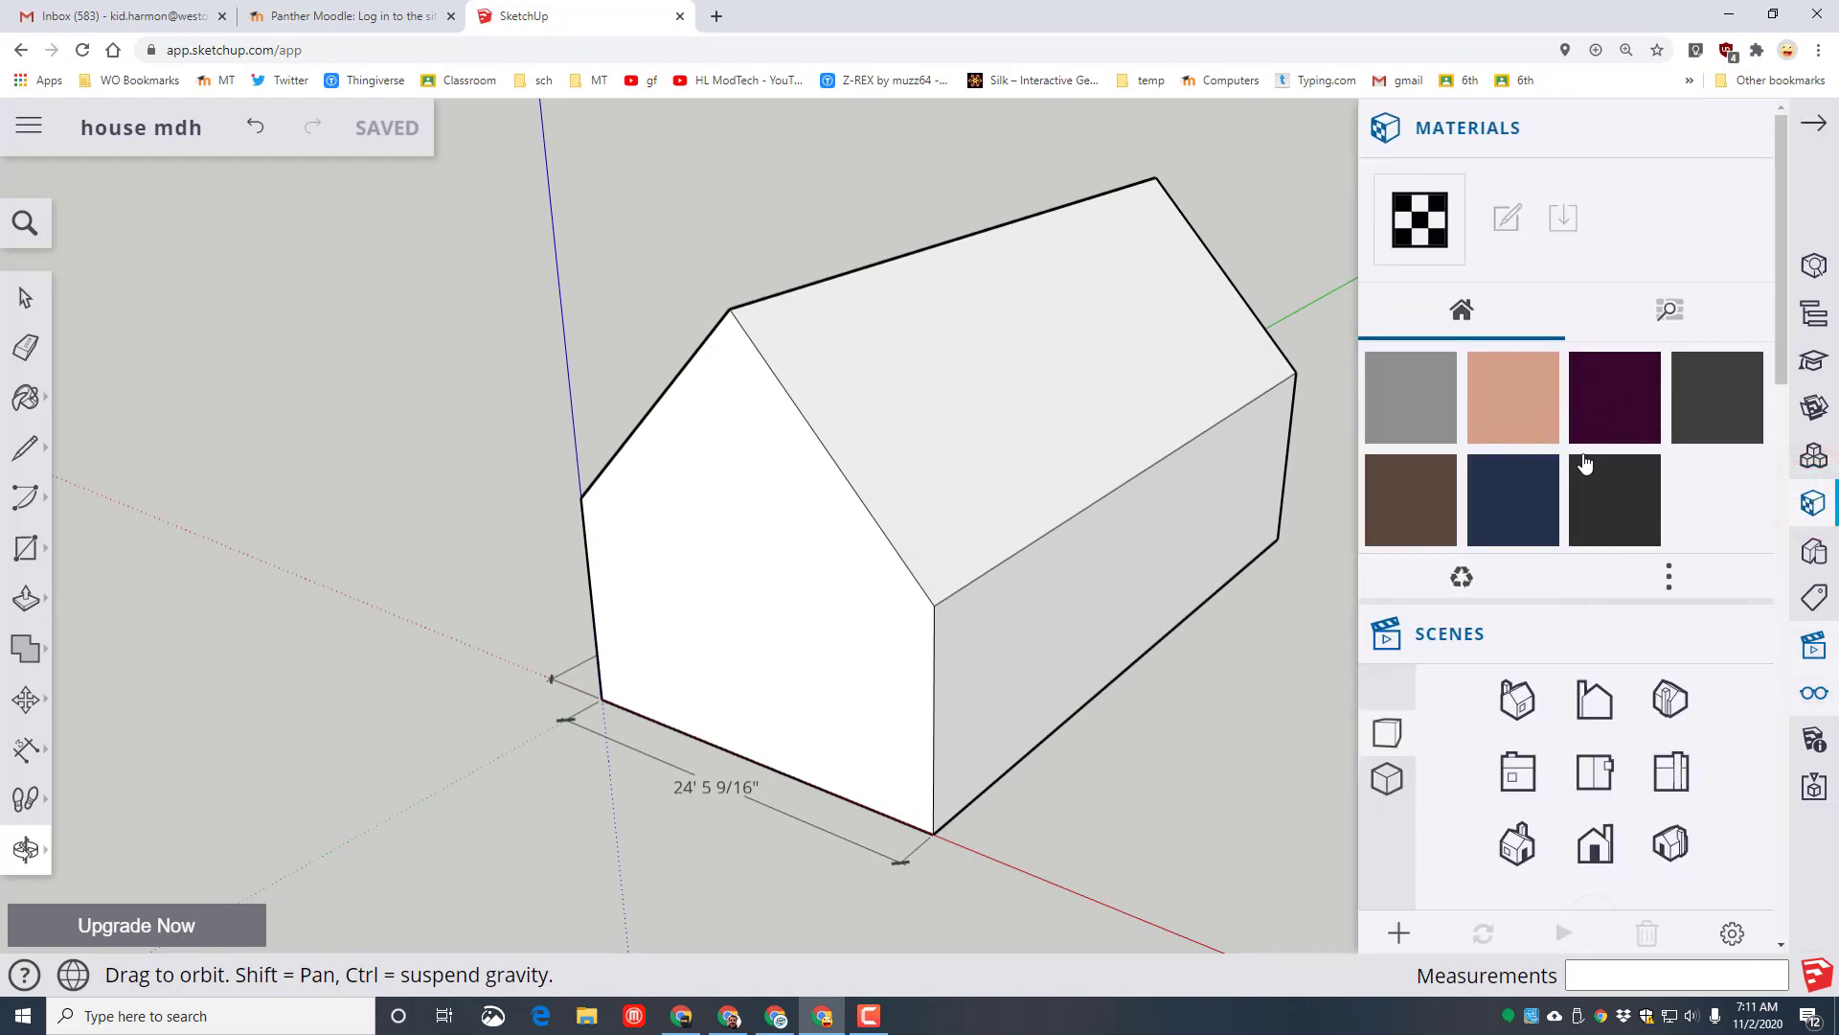
{"action": "left_click", "coordinate": [1519, 402]}
{"action": "left_click", "coordinate": [997, 374]}
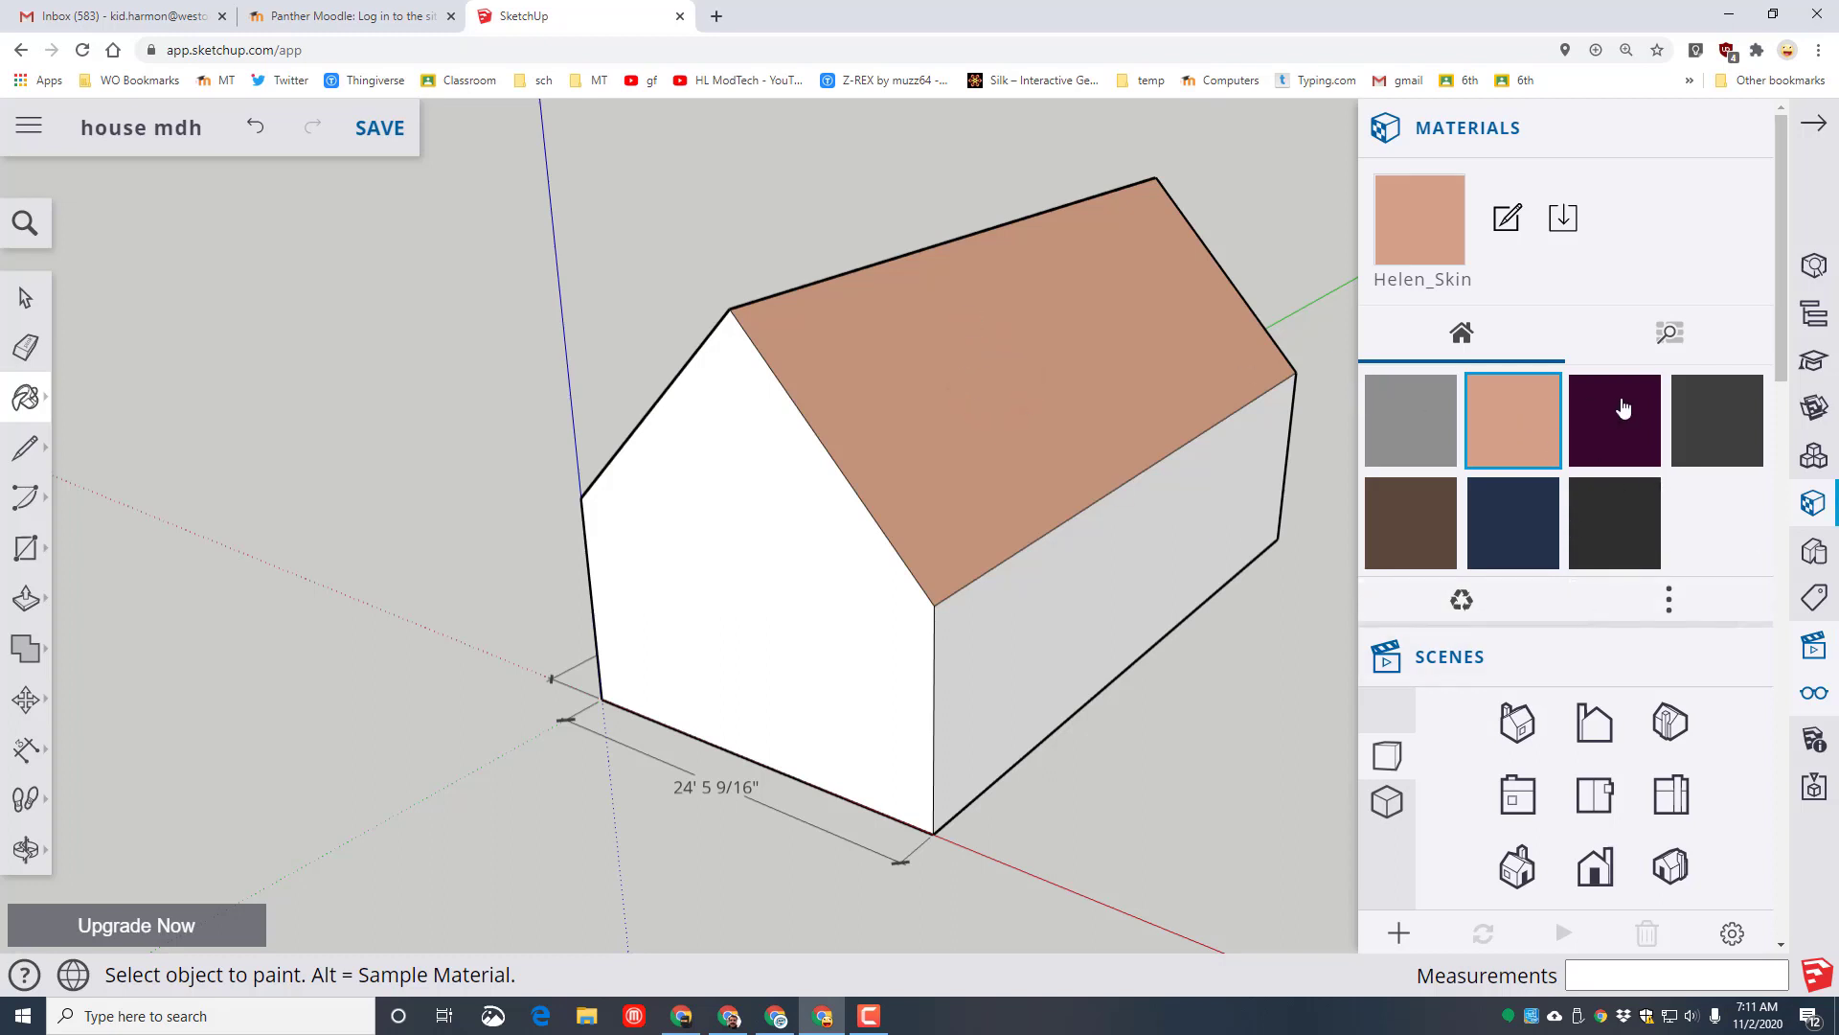
Paint the roof slope away from the origin with Roofing Shingles GAF Estates from the Roofing materials
{"action": "left_click", "coordinate": [1669, 333]}
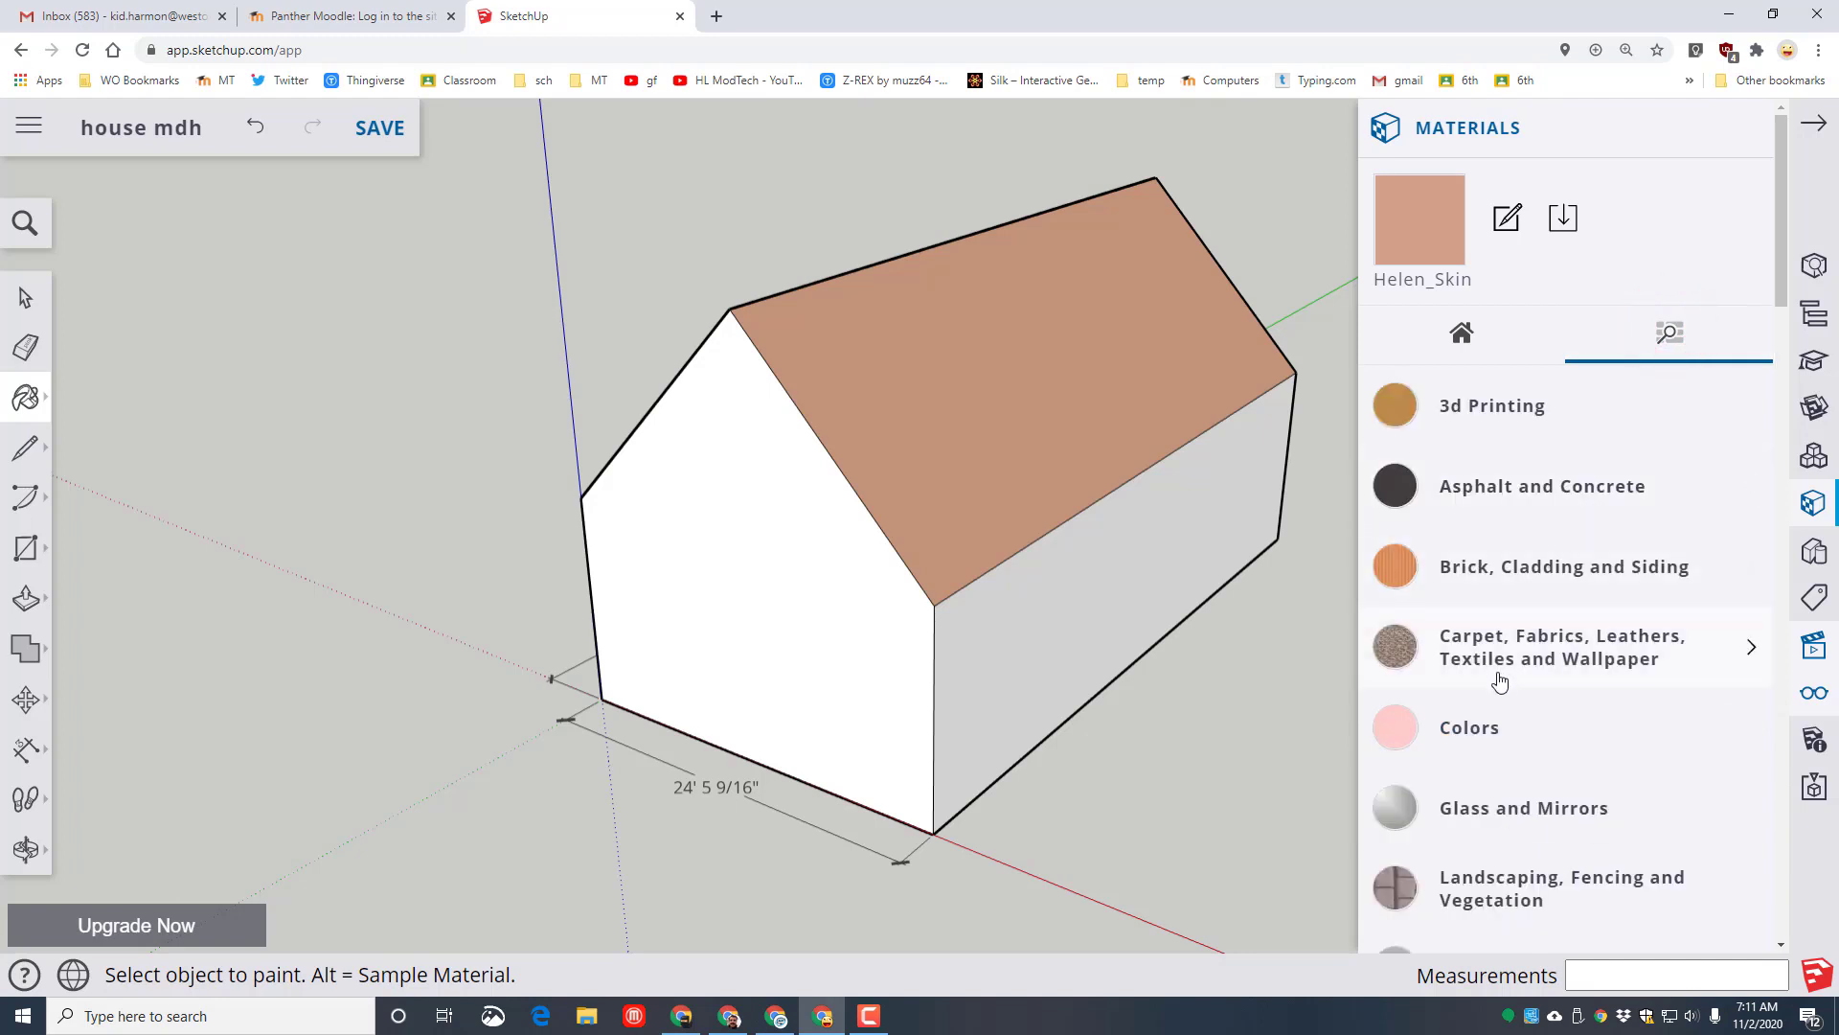
{"action": "scroll", "coordinate": [1500, 671], "scroll_direction": "down", "scroll_amount": 5}
{"action": "left_click", "coordinate": [1449, 553]}
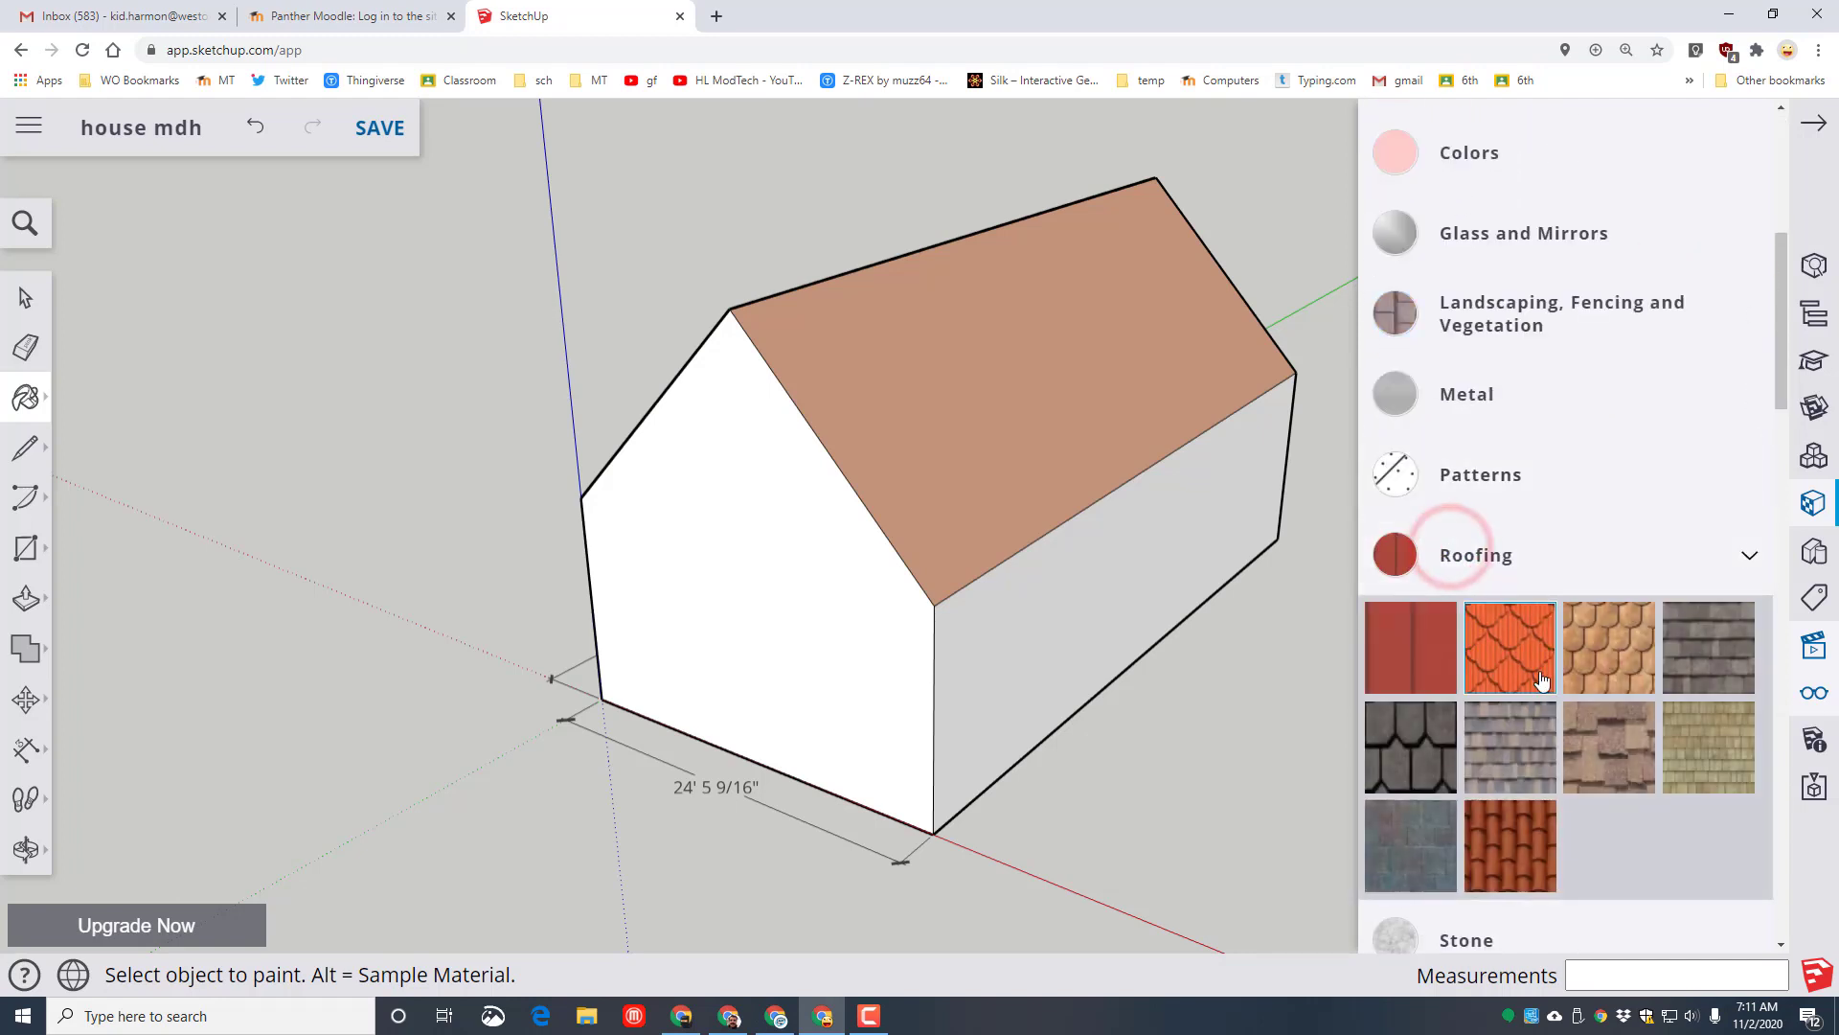
{"action": "left_click", "coordinate": [1408, 755]}
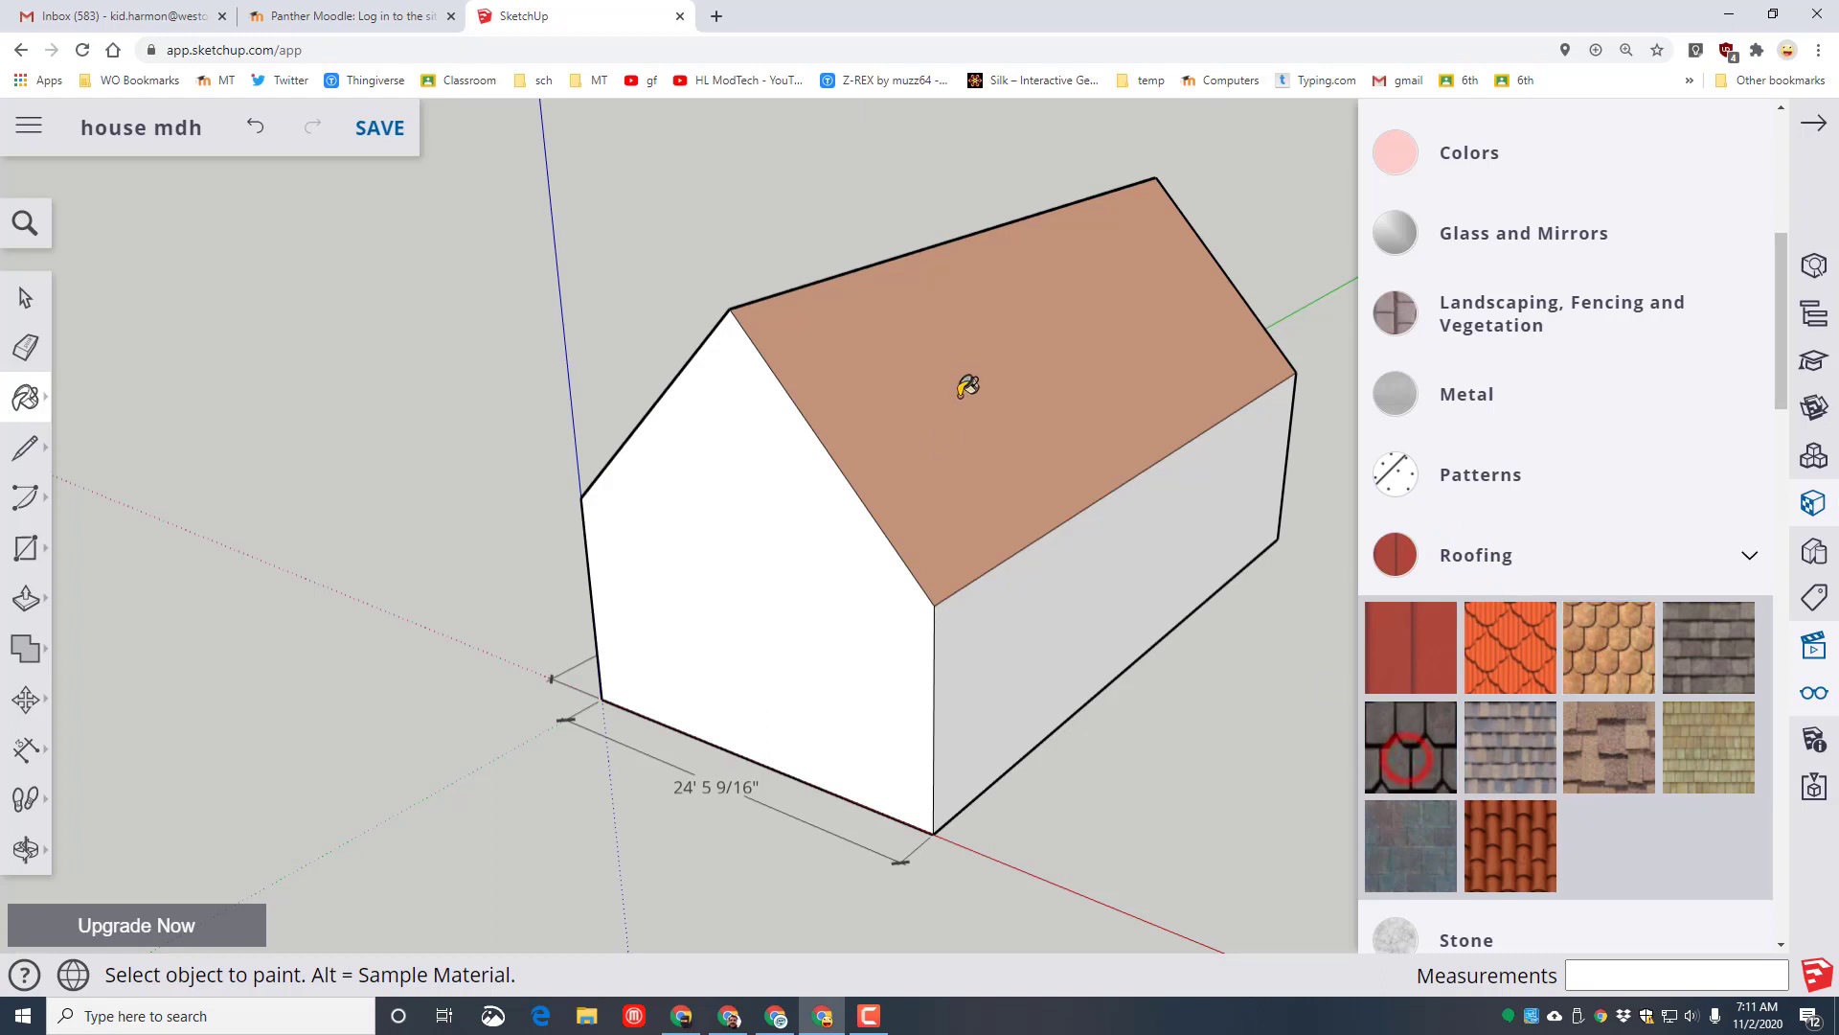
{"action": "left_click", "coordinate": [967, 386]}
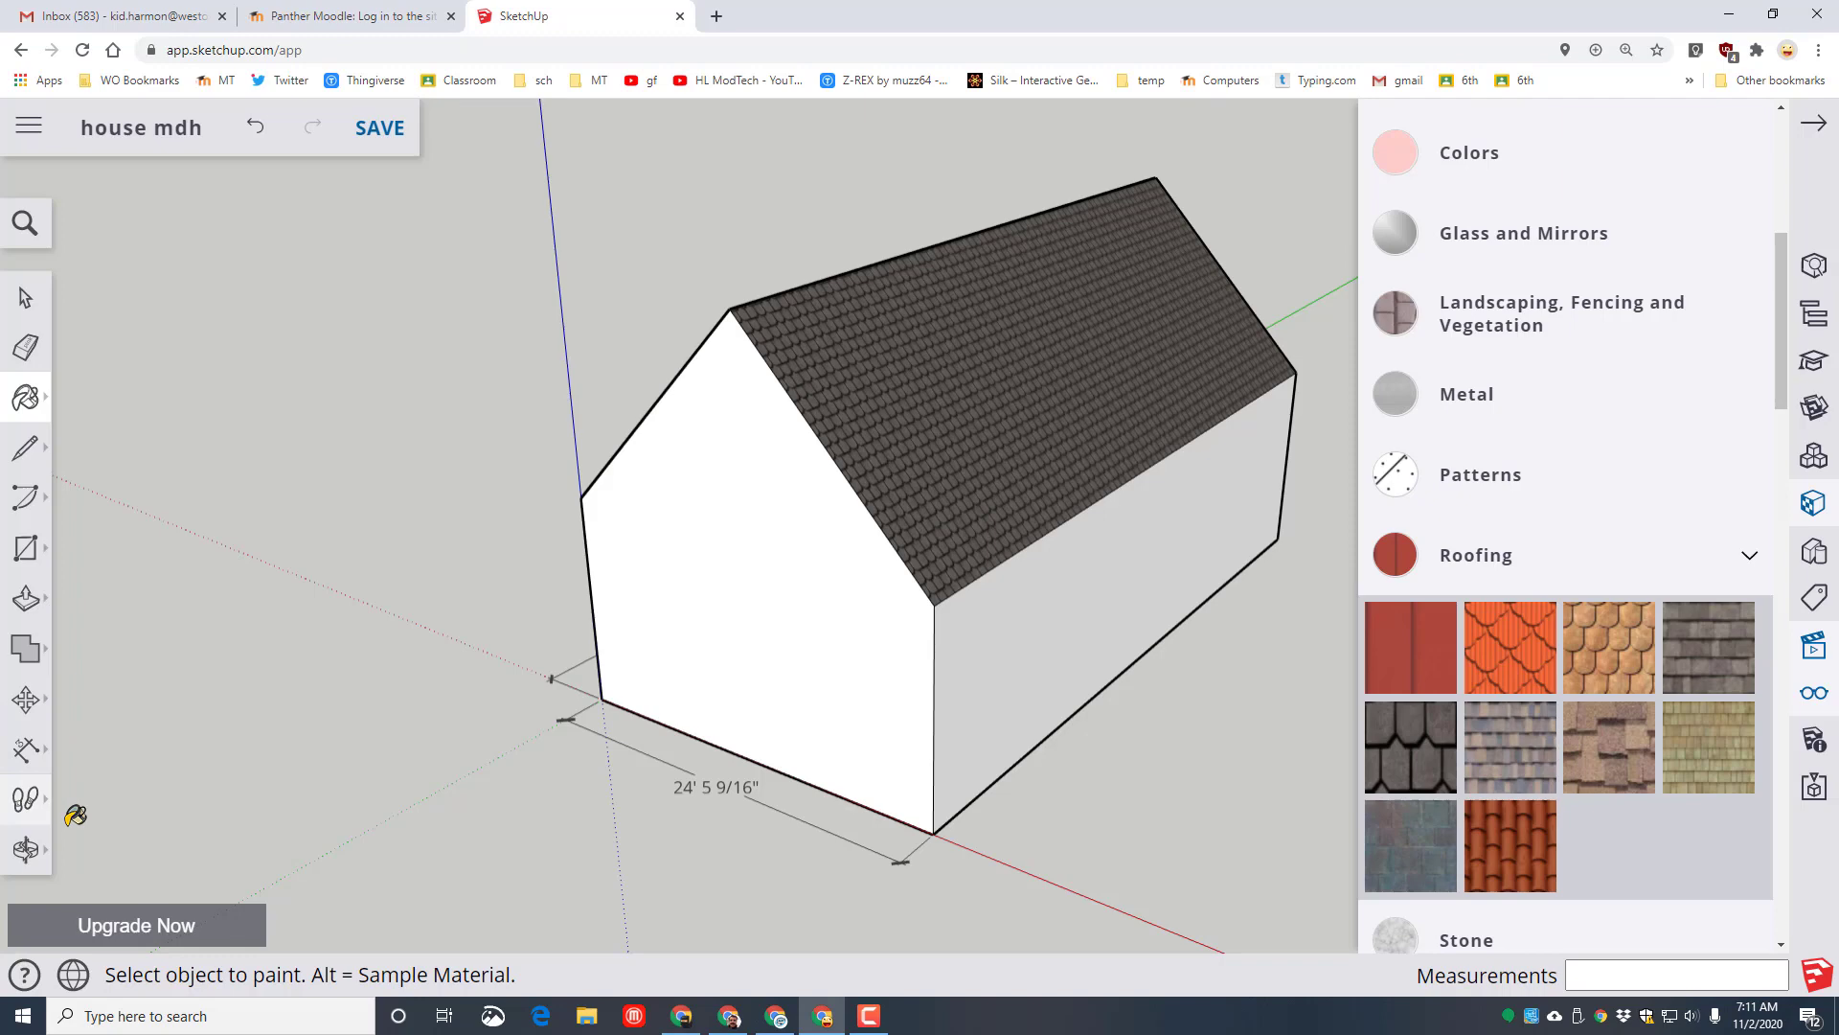
Paint the opposite roof slope with the same Roofing Shingles GAF Estates material
{"action": "left_click", "coordinate": [26, 848]}
{"action": "left_click", "coordinate": [113, 737]}
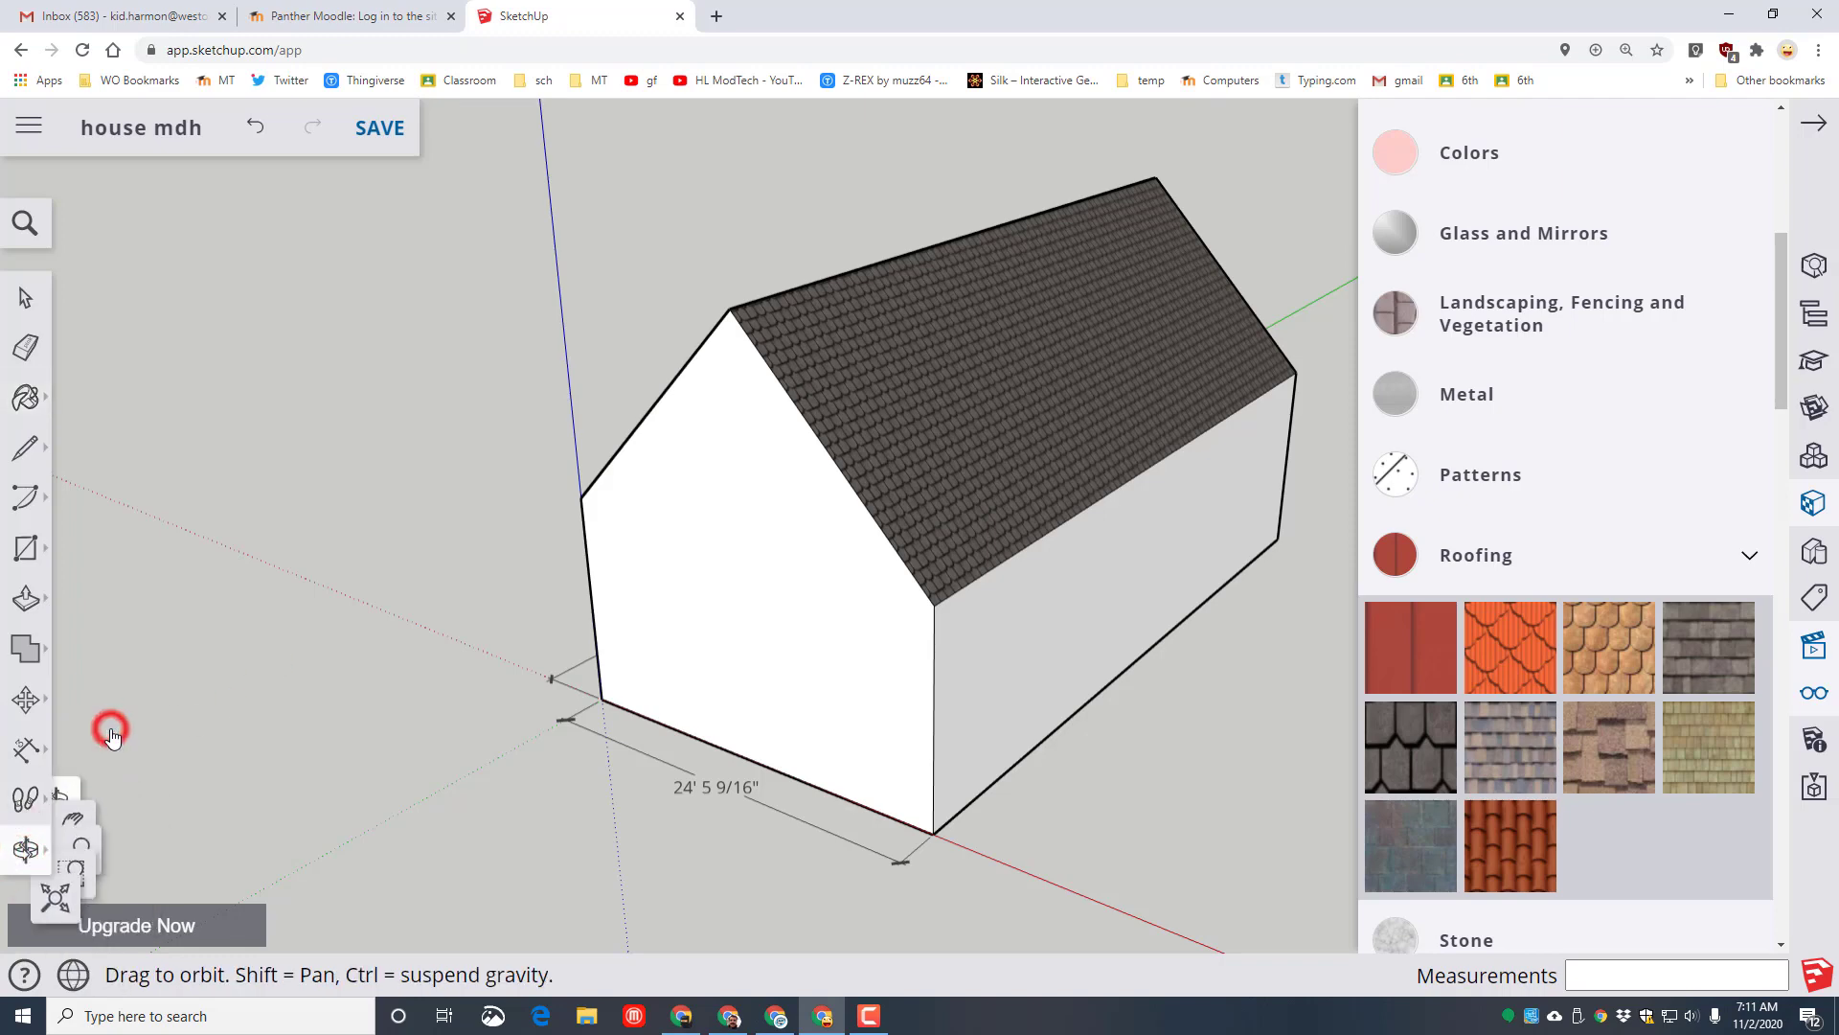
{"action": "left_click_drag", "start_coordinate": [246, 608], "coordinate": [1127, 502]}
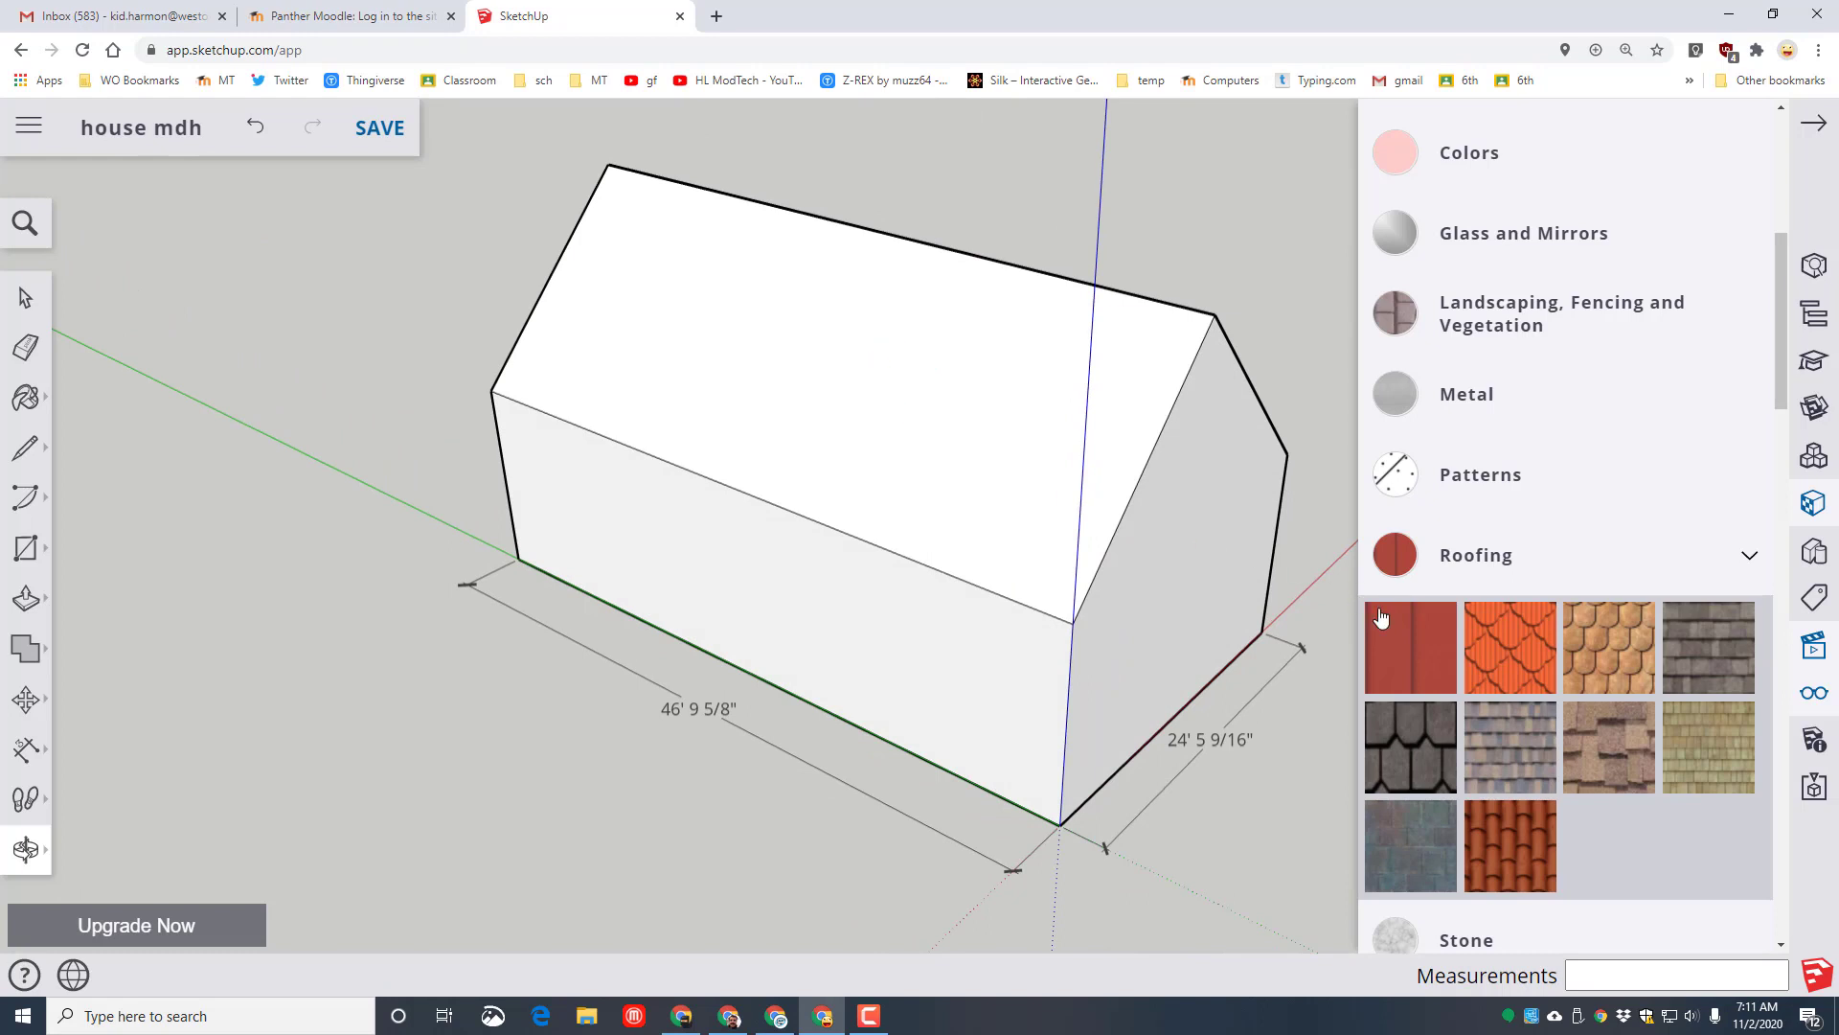
{"action": "left_click", "coordinate": [1433, 752]}
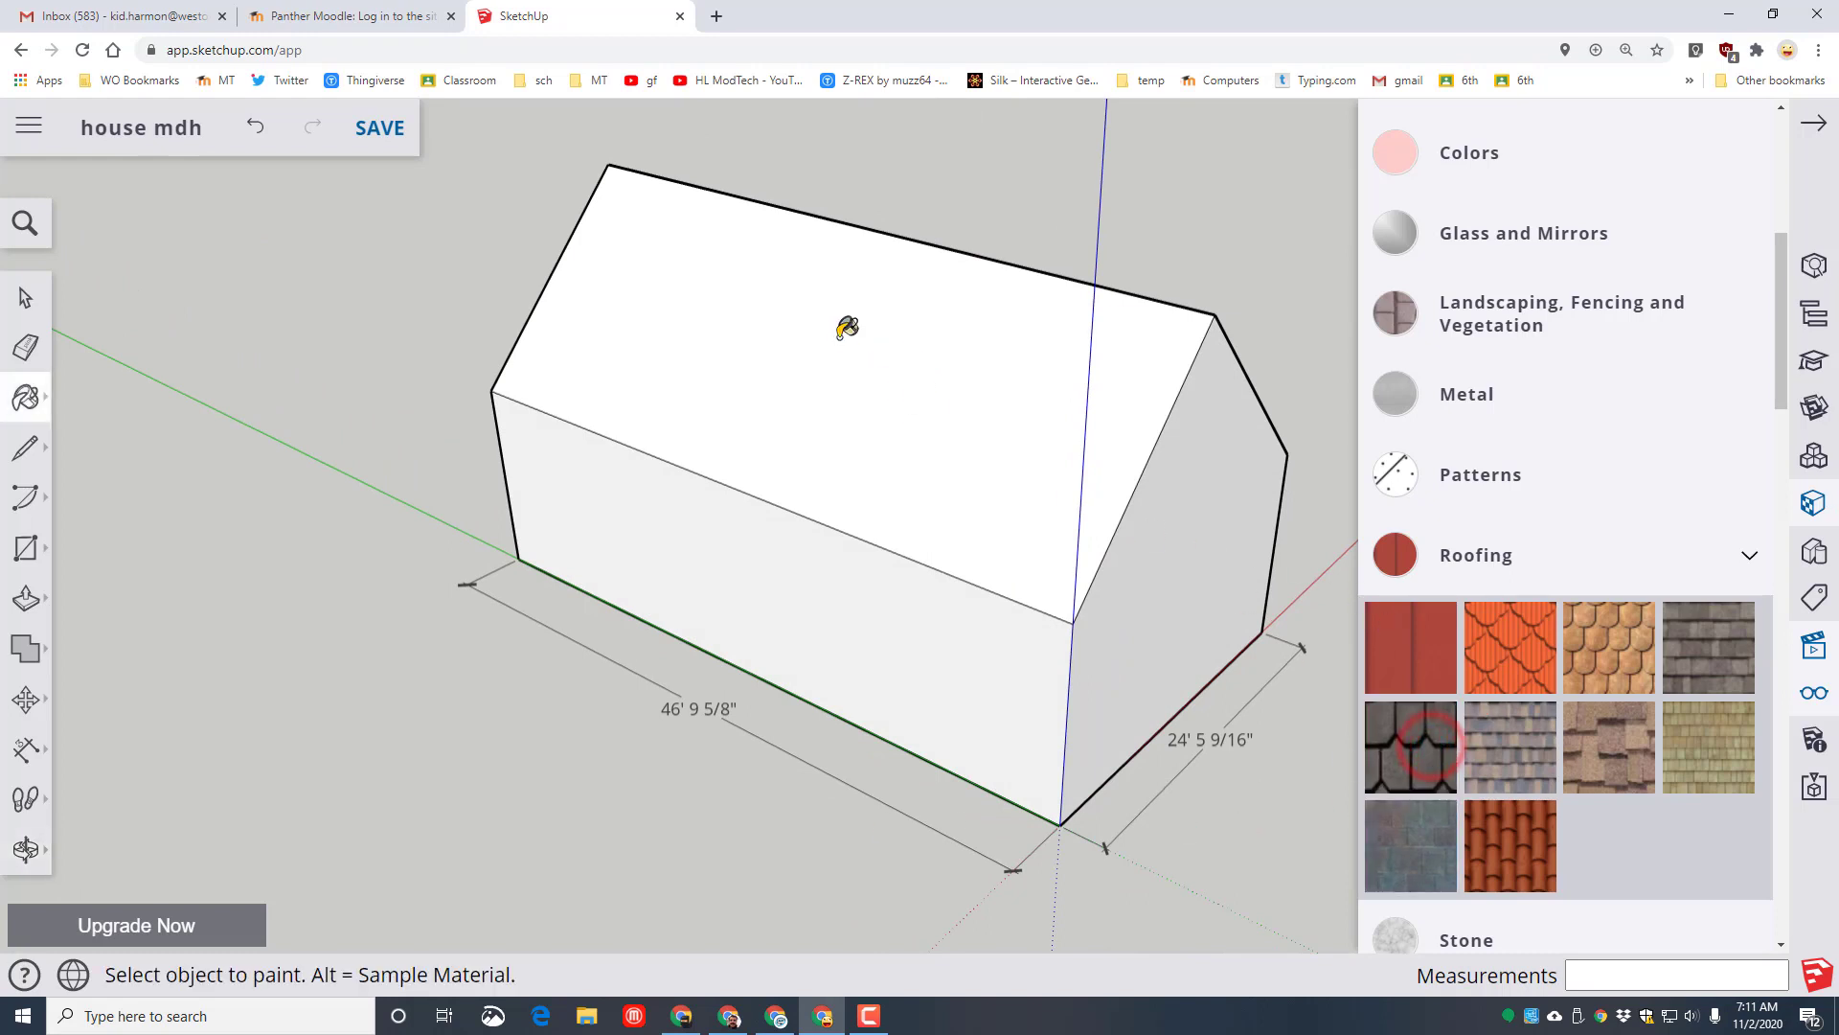
{"action": "left_click", "coordinate": [838, 348]}
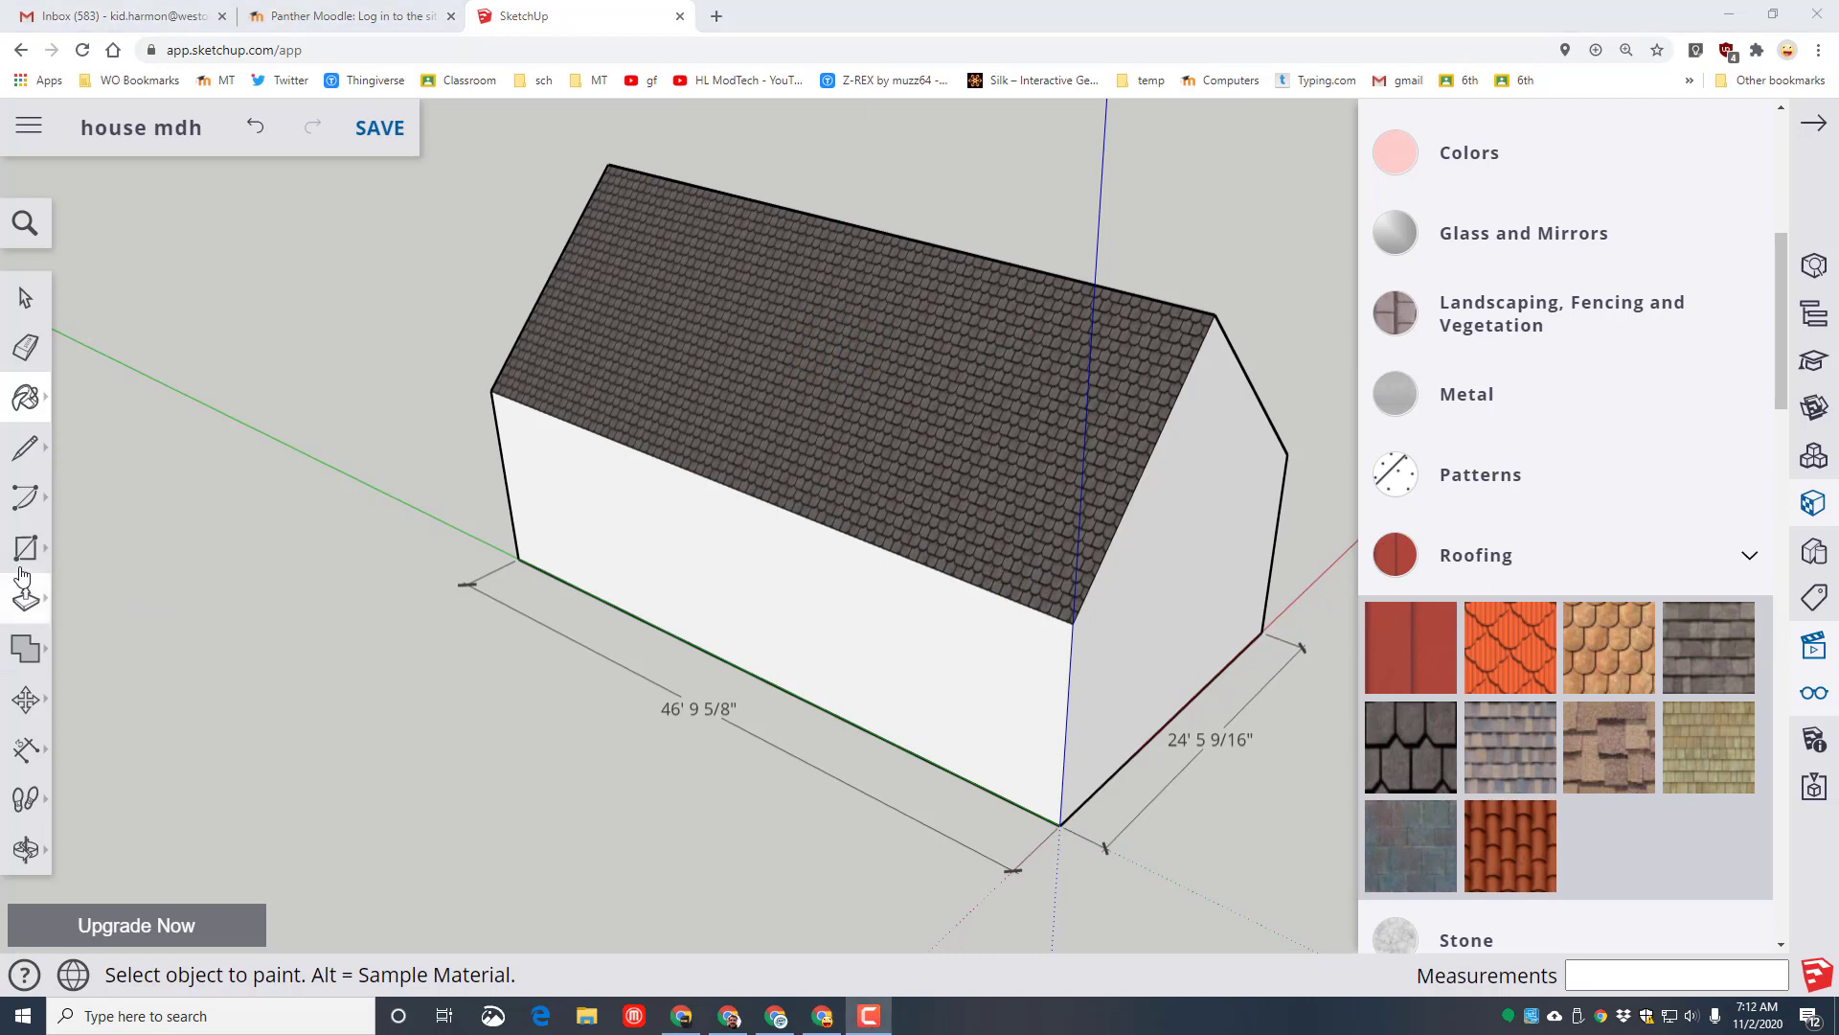
Draw a door rectangle about 6' 6" wide by 8' 8" high on the long wall, starting at its base edge
{"action": "left_click", "coordinate": [26, 561]}
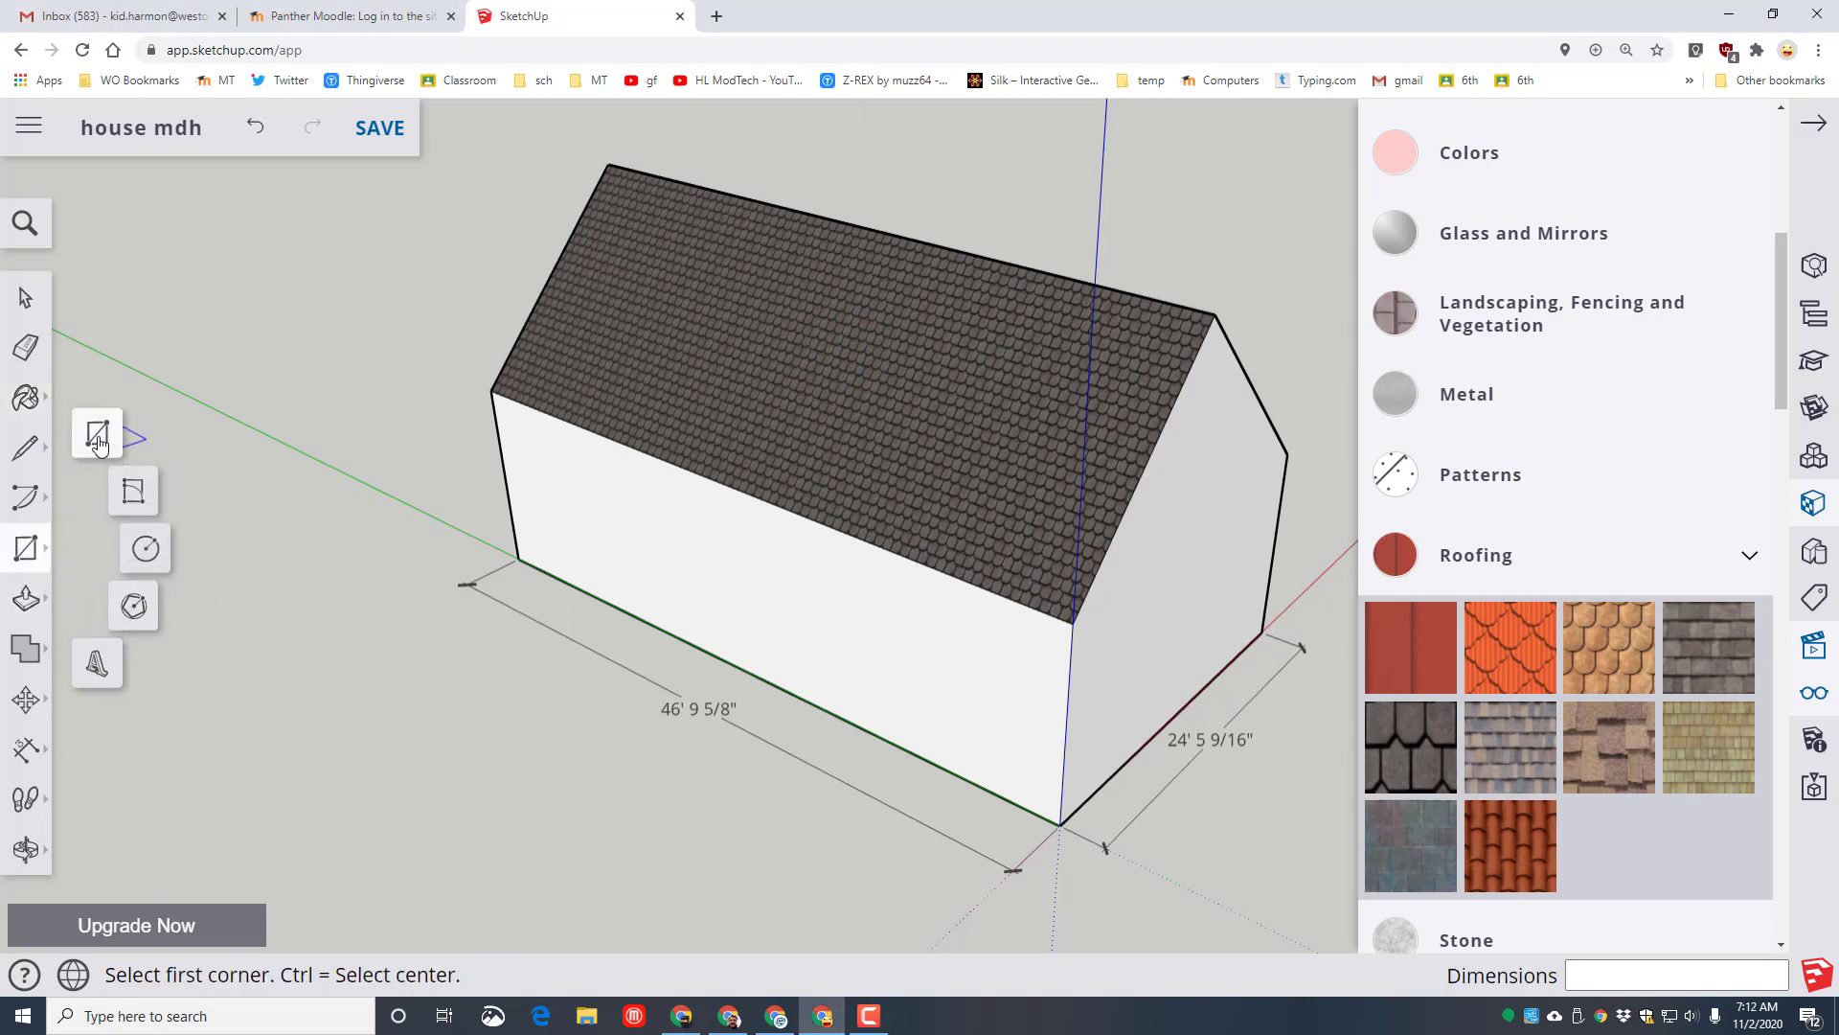
{"action": "left_click", "coordinate": [97, 433]}
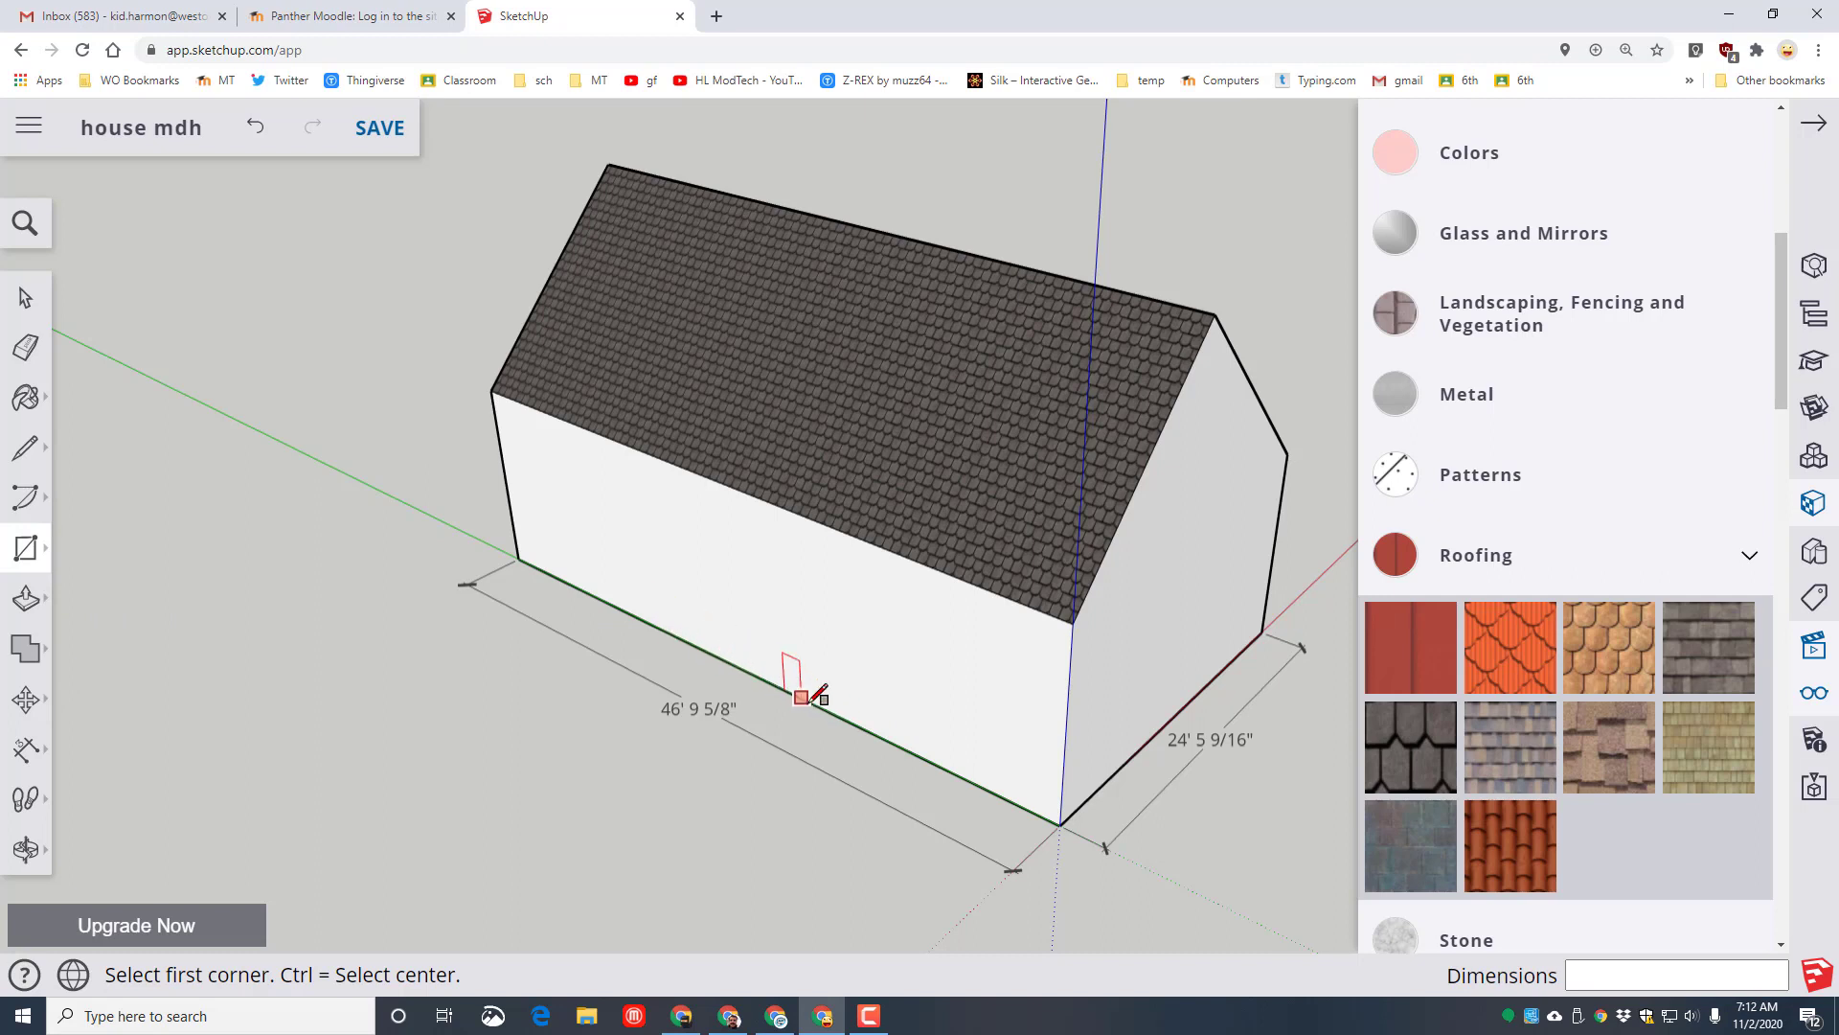
{"action": "left_click", "coordinate": [803, 699]}
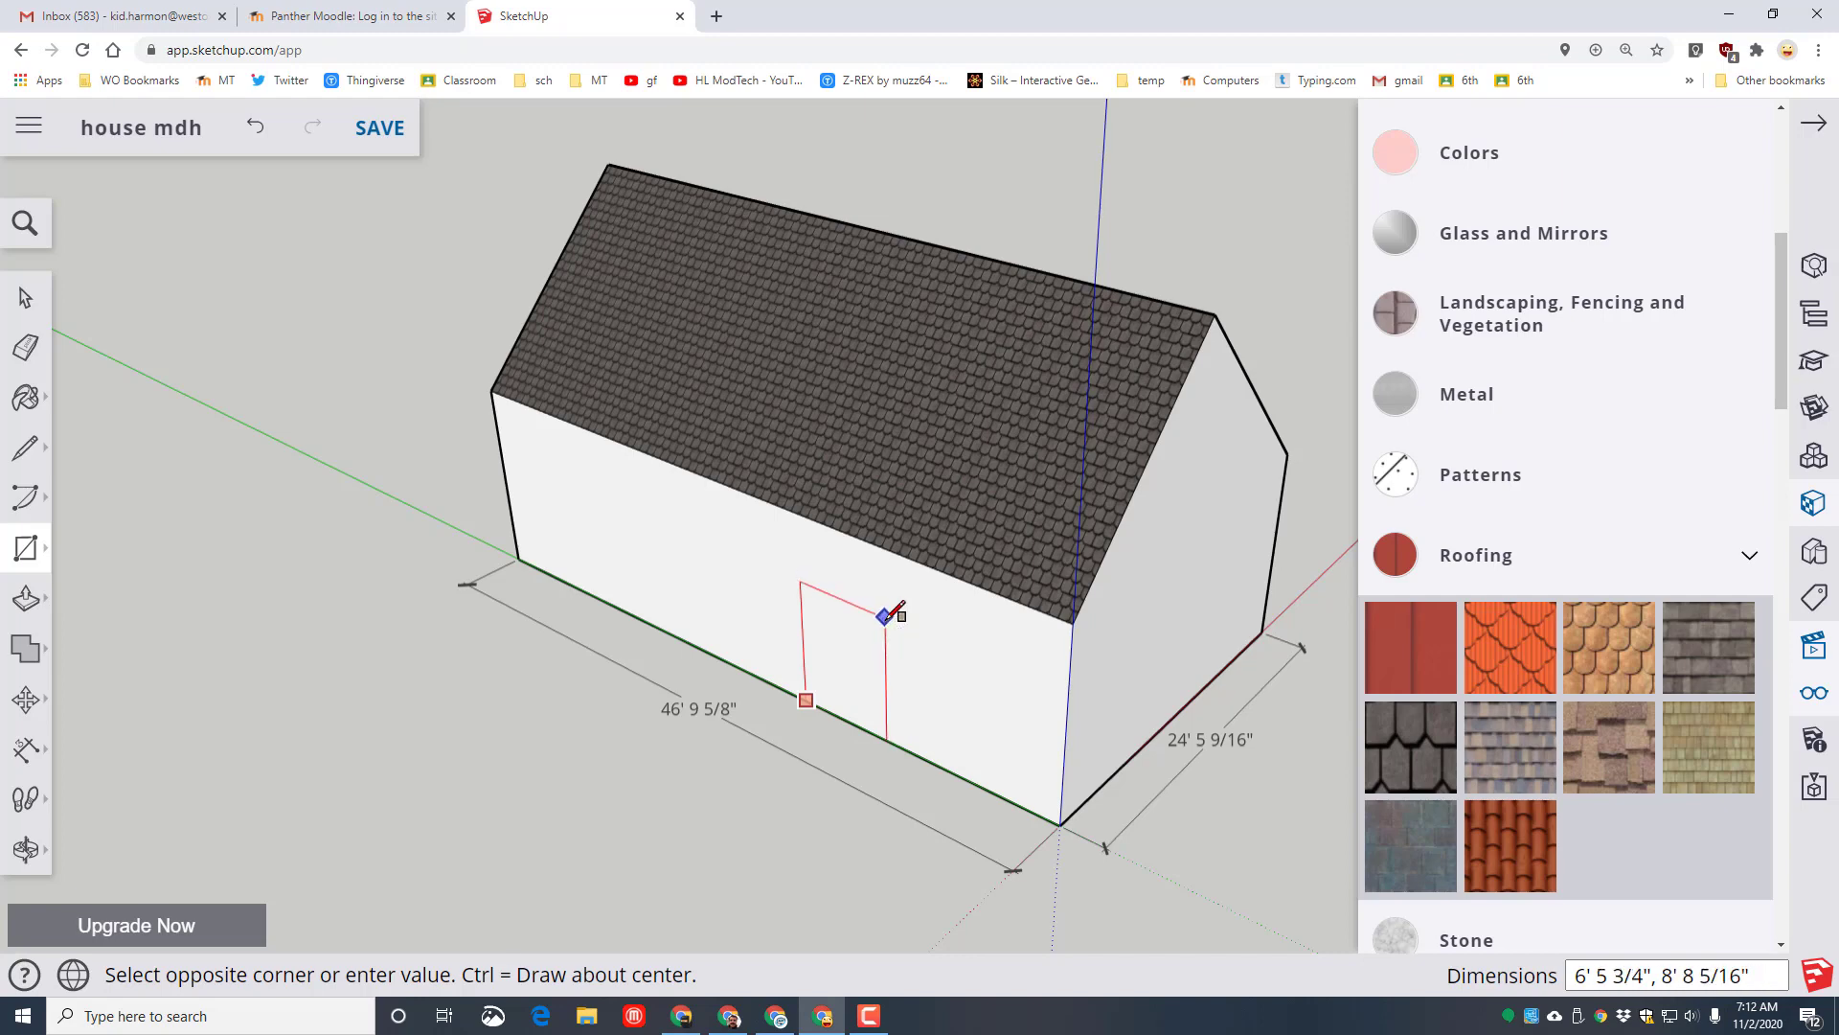
{"action": "left_click", "coordinate": [885, 615]}
Push/Pull the door rectangle about 1' 7" into the wall to make a recess
{"action": "middle_click_drag", "start_coordinate": [551, 852], "coordinate": [821, 741]}
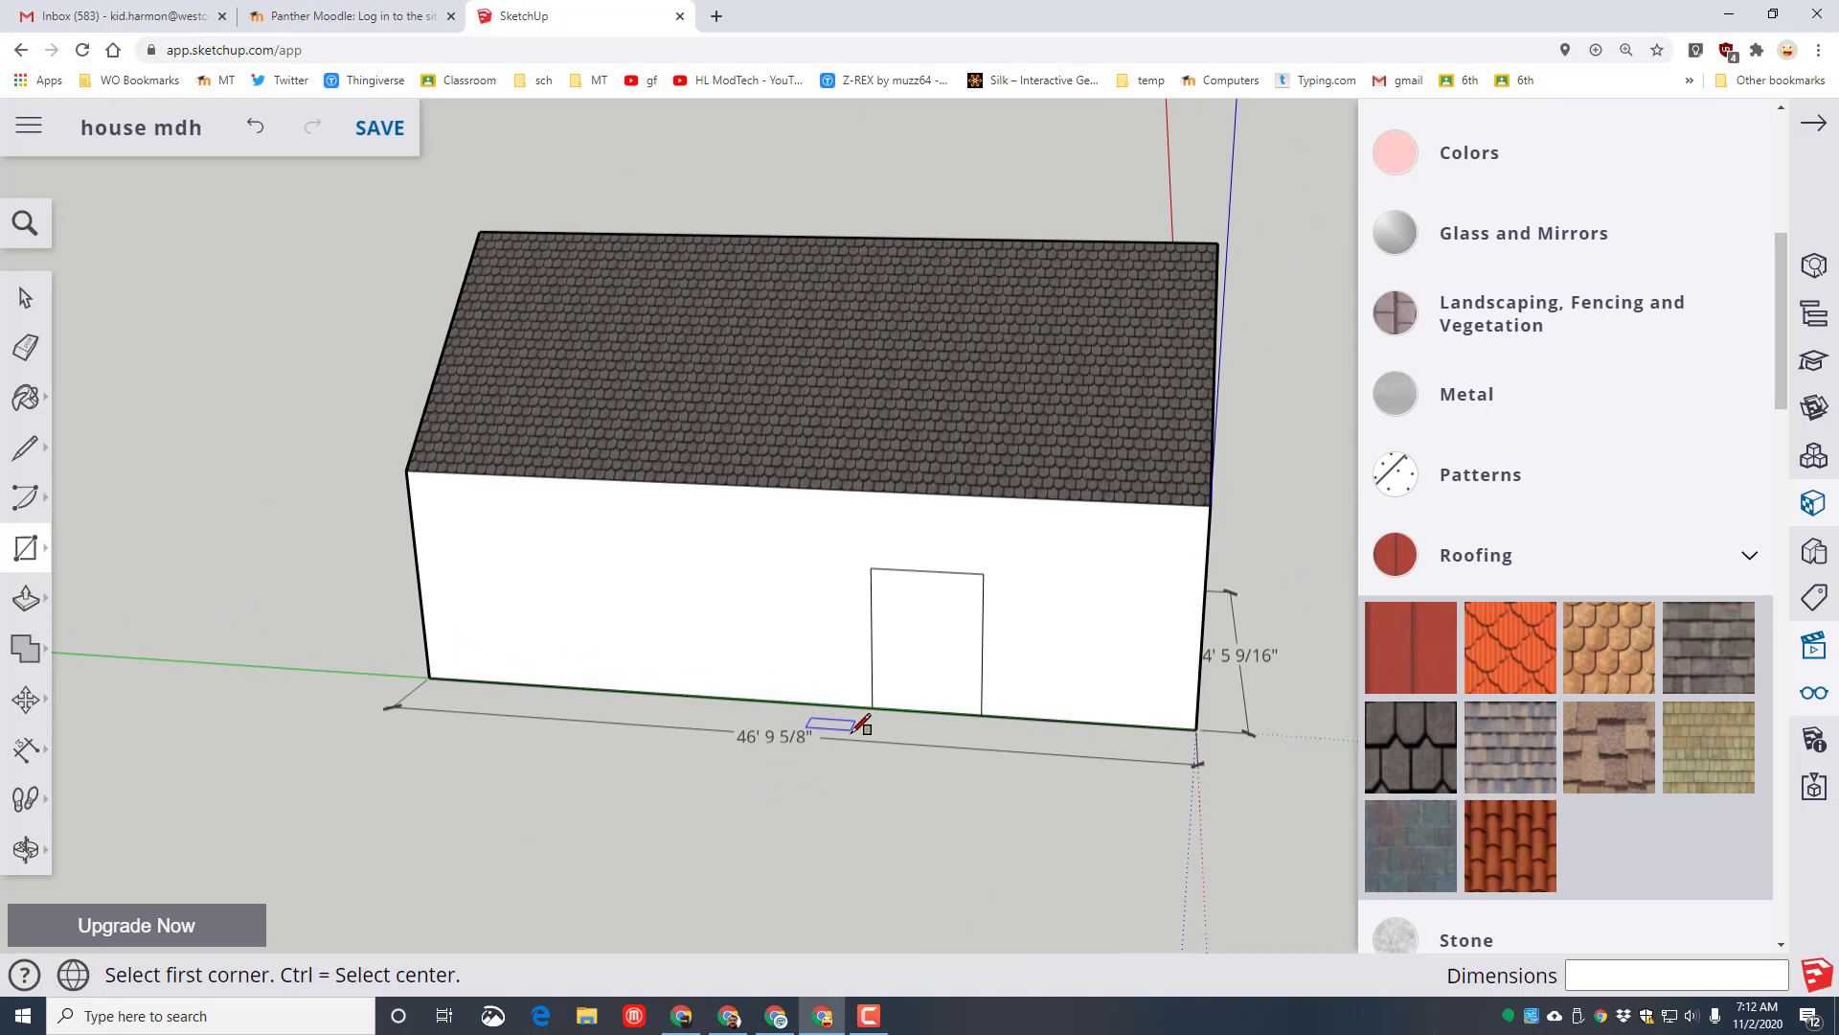
{"action": "left_click", "coordinate": [23, 596]}
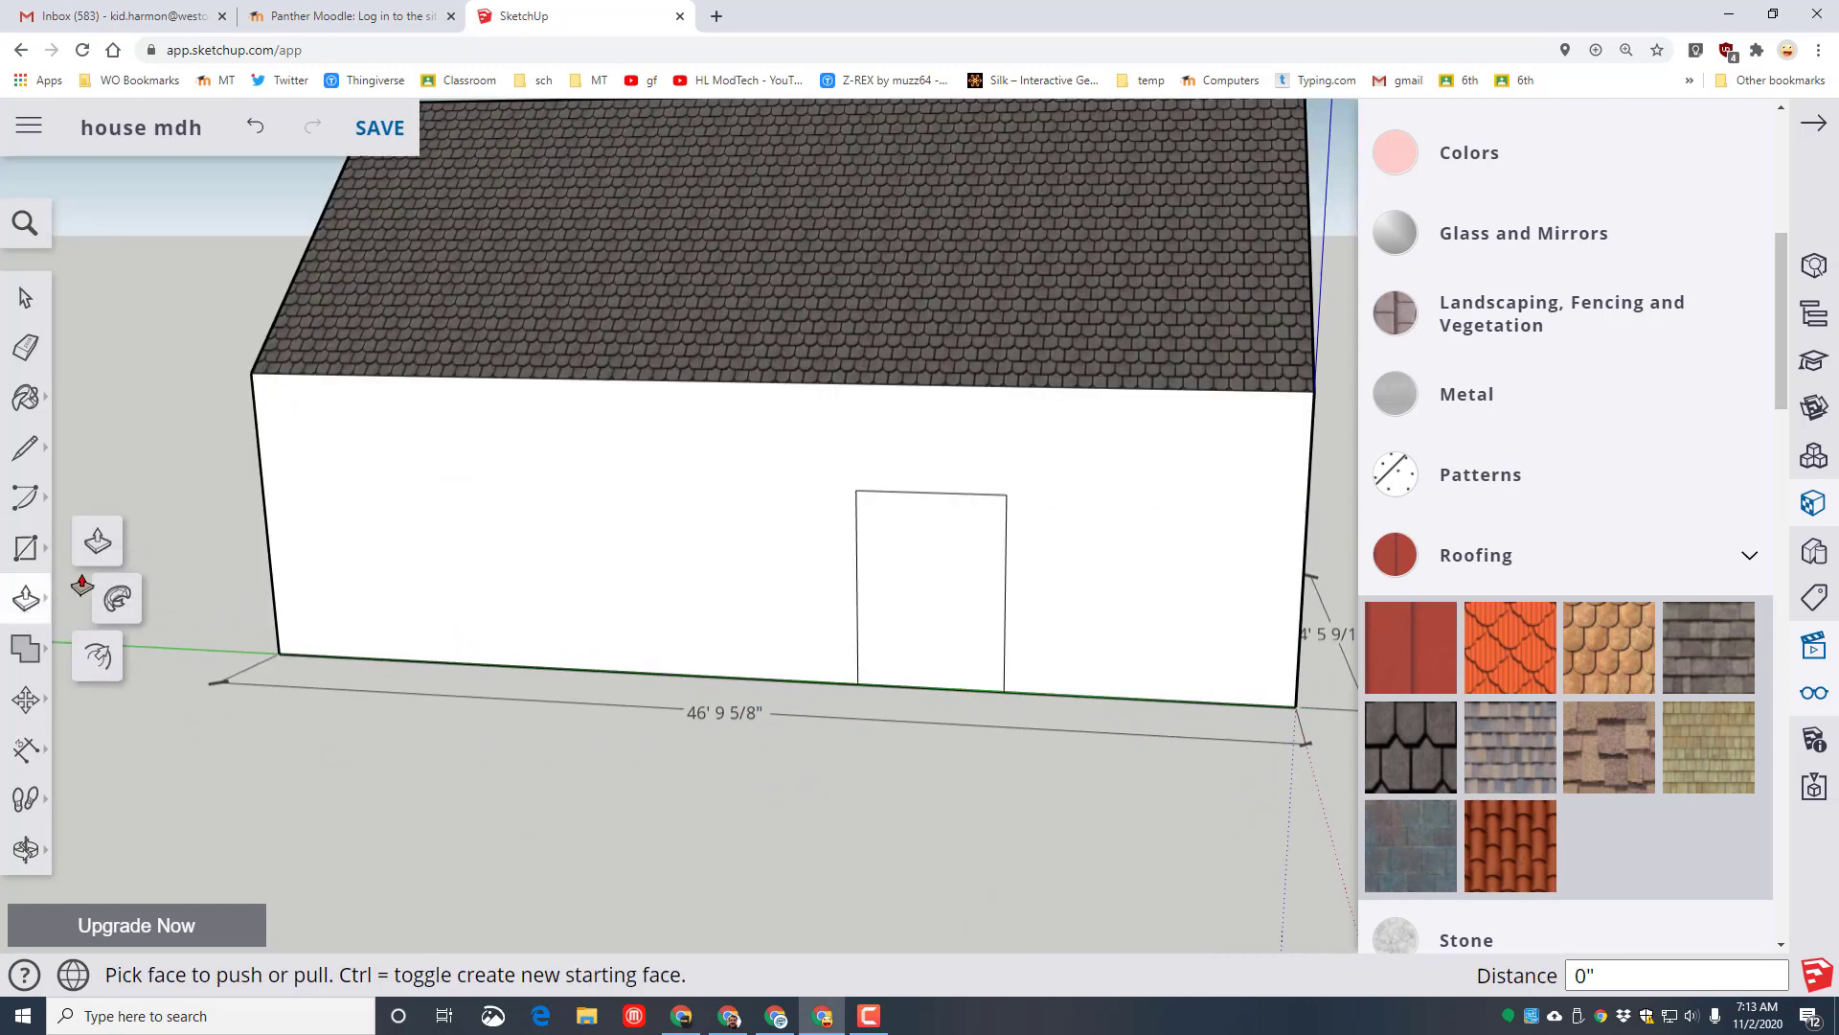
{"action": "left_click", "coordinate": [911, 670]}
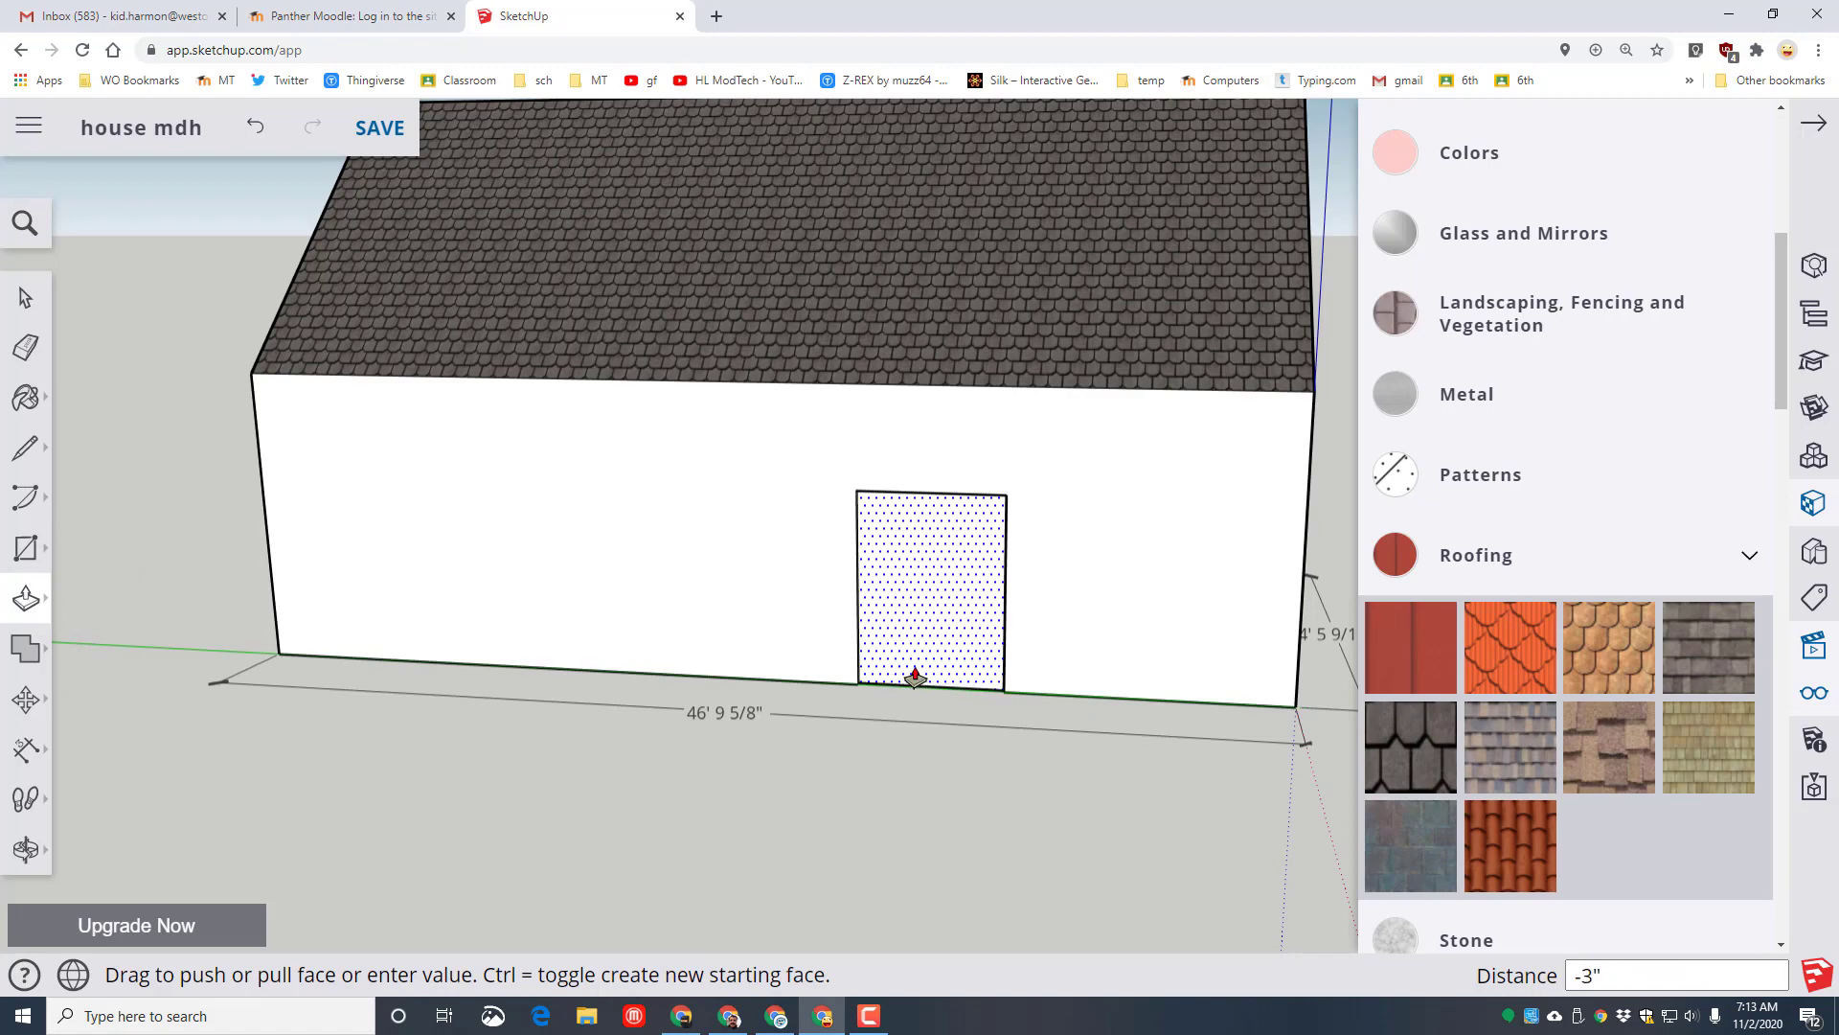
{"action": "left_click", "coordinate": [919, 668]}
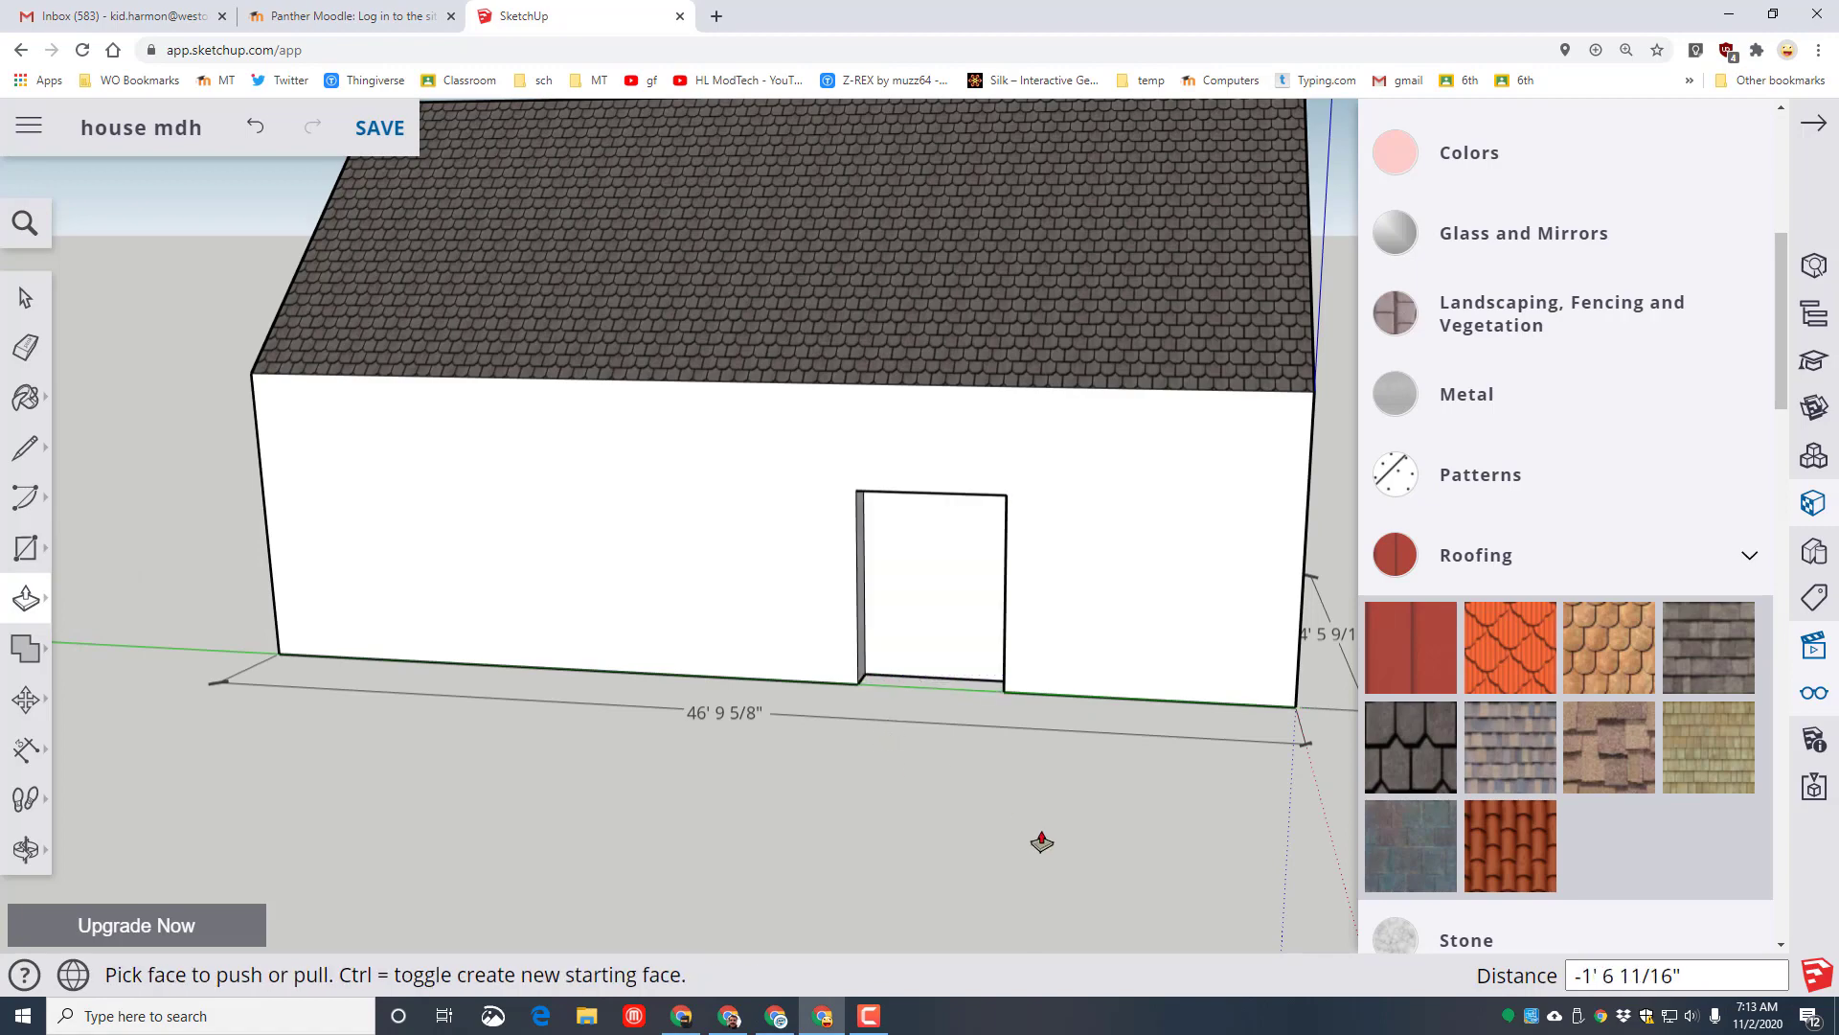
Draw a window rectangle about 9' 1" by 6' 8" on the long wall beside the door recess
{"action": "key", "text": "o"}
{"action": "left_click_drag", "start_coordinate": [994, 838], "coordinate": [836, 785]}
{"action": "key", "text": "p"}
{"action": "left_click", "coordinate": [25, 547]}
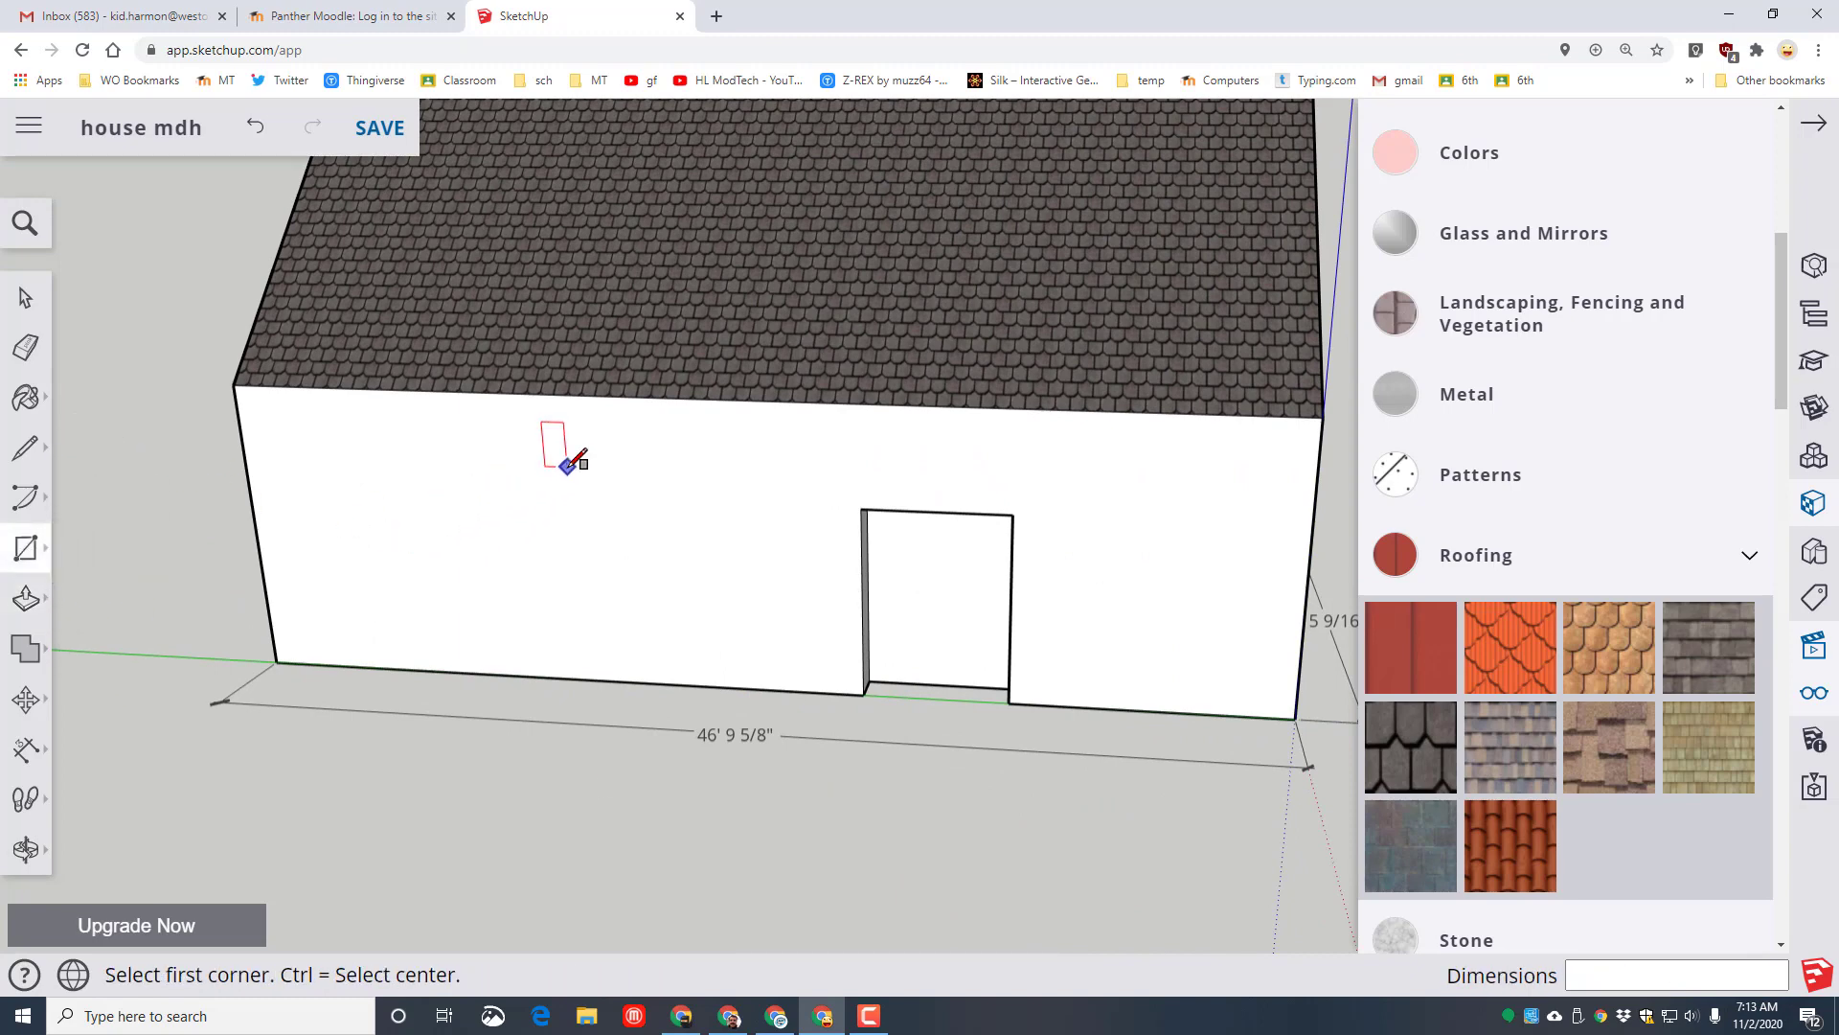
{"action": "left_click", "coordinate": [567, 465]}
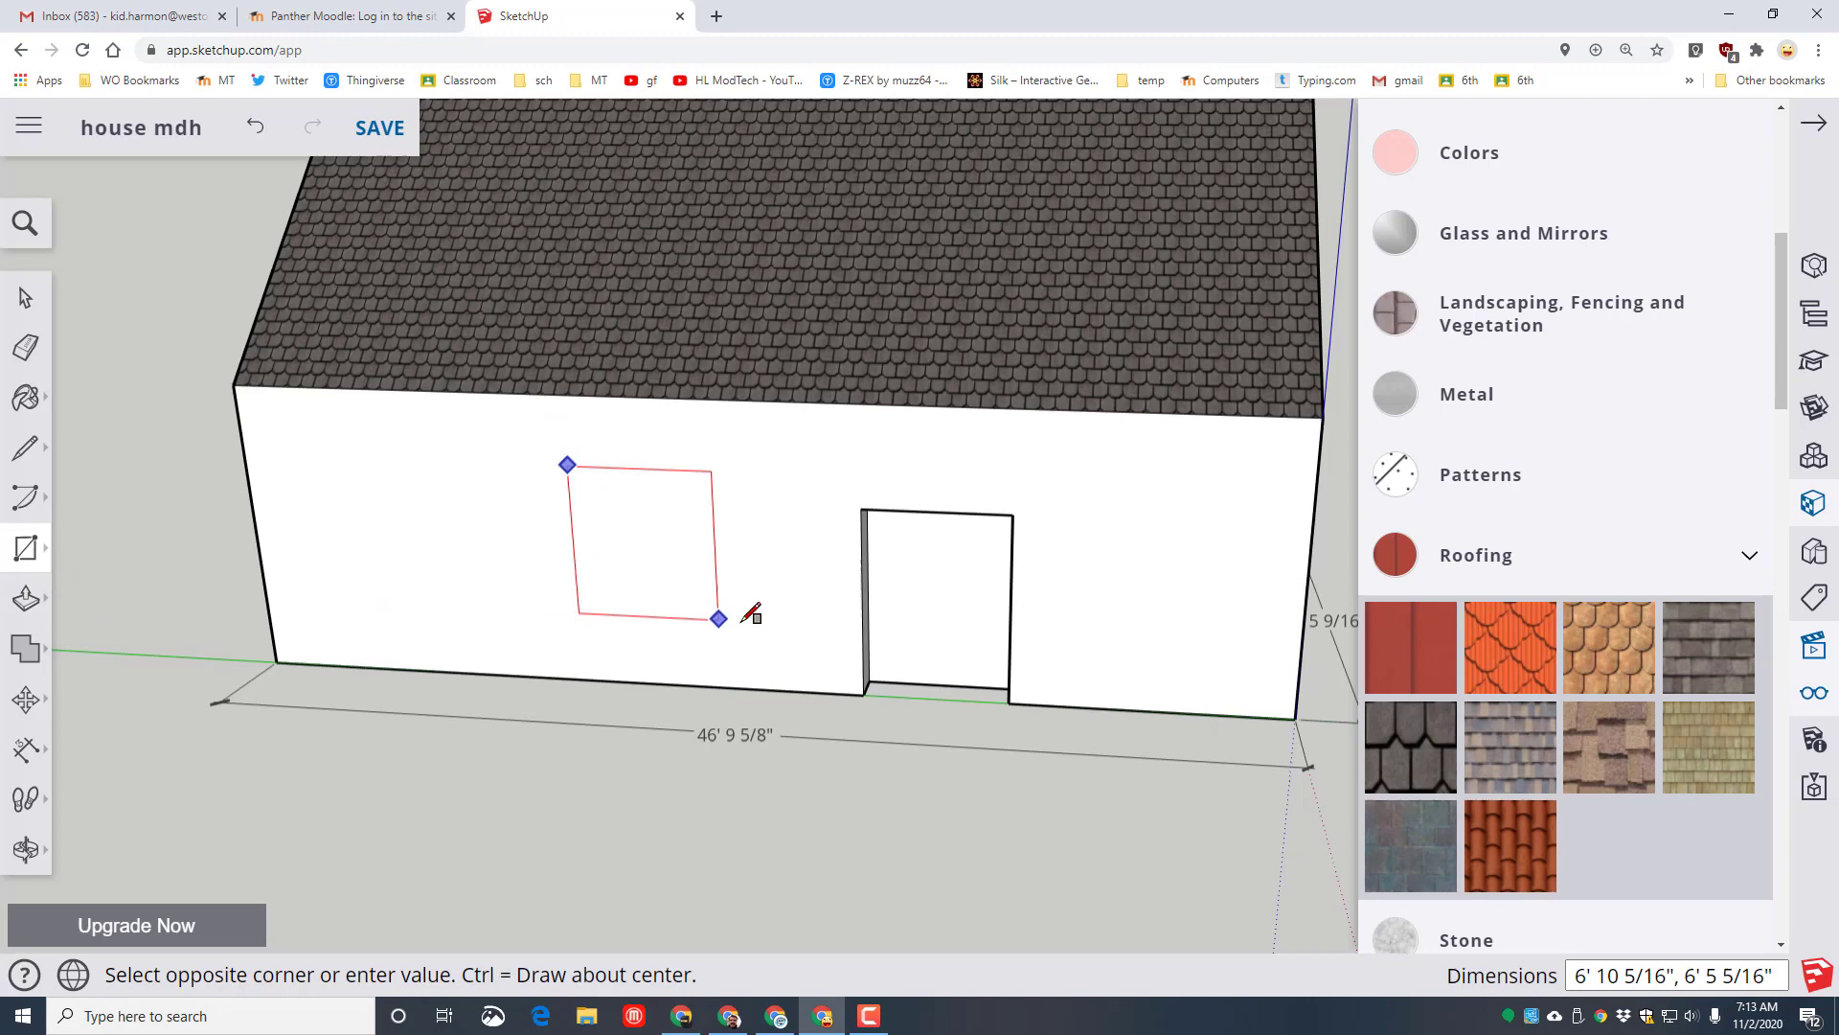
{"action": "left_click", "coordinate": [776, 616]}
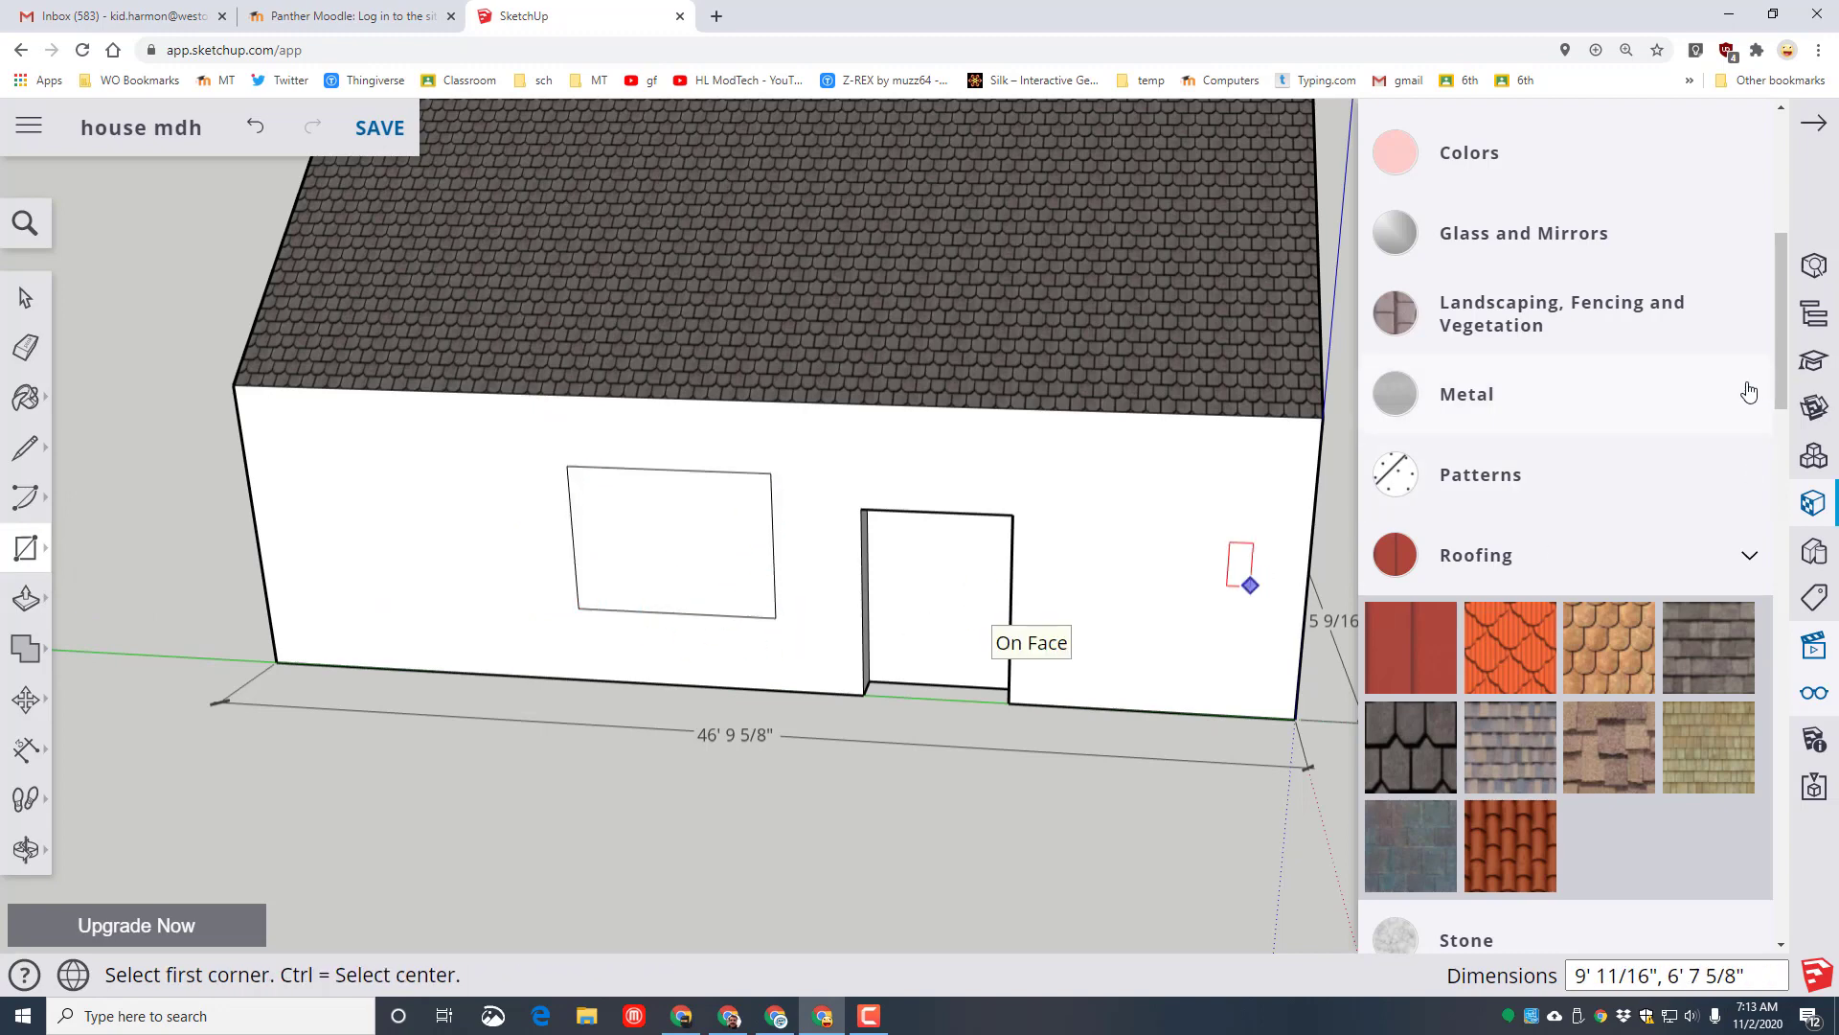
Paint the window rectangle with the blue translucent glass from the Glass and Mirrors materials
{"action": "left_click", "coordinate": [1590, 233]}
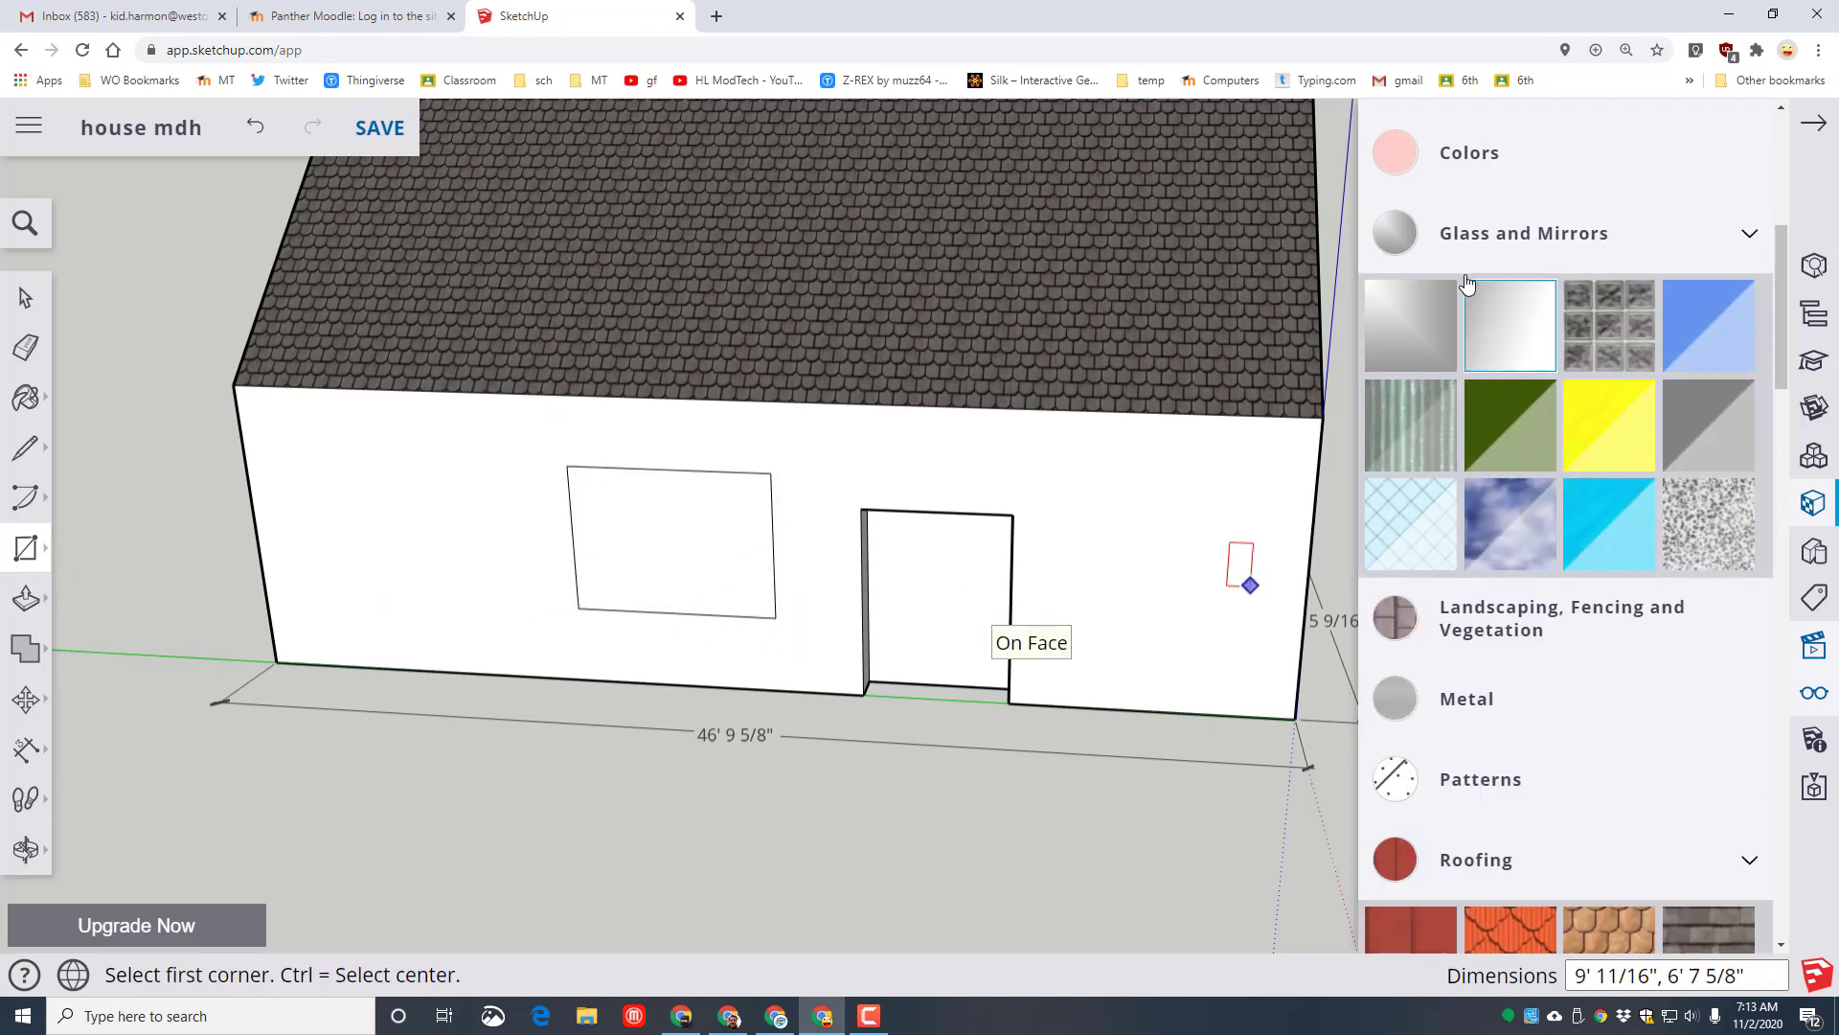
{"action": "left_click", "coordinate": [1817, 114]}
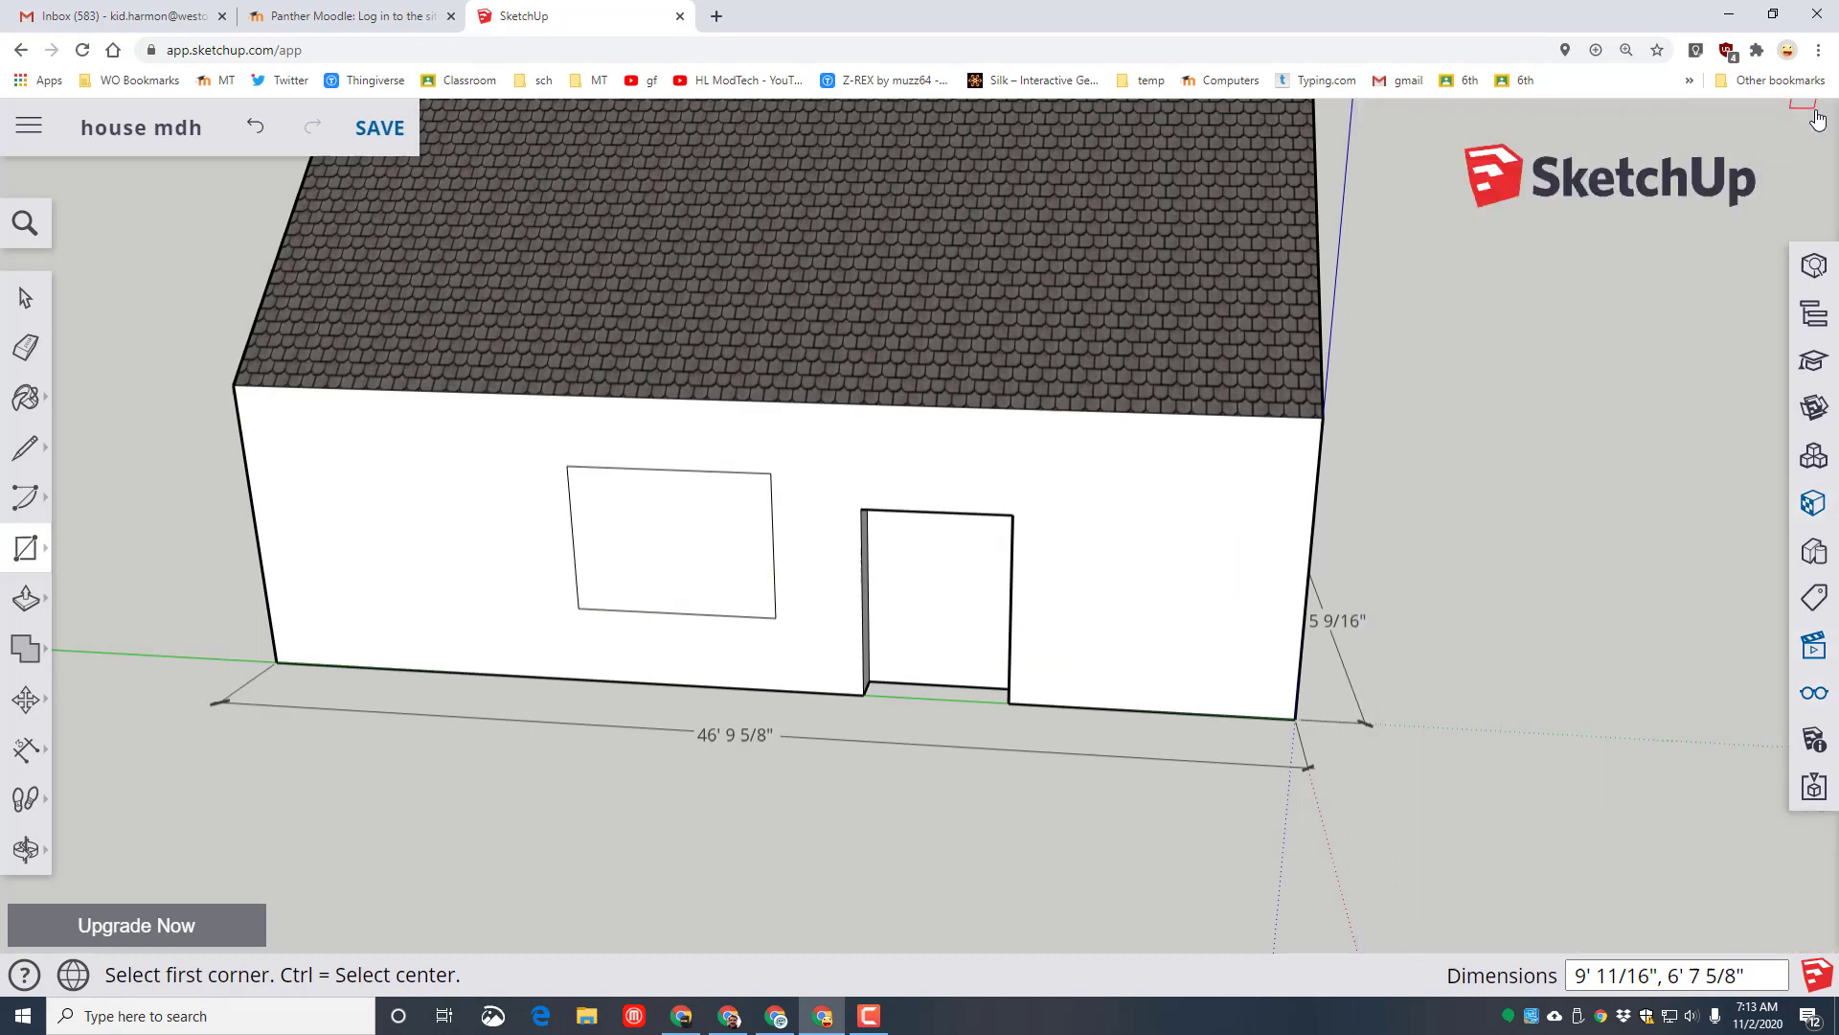
{"action": "left_click", "coordinate": [1814, 505]}
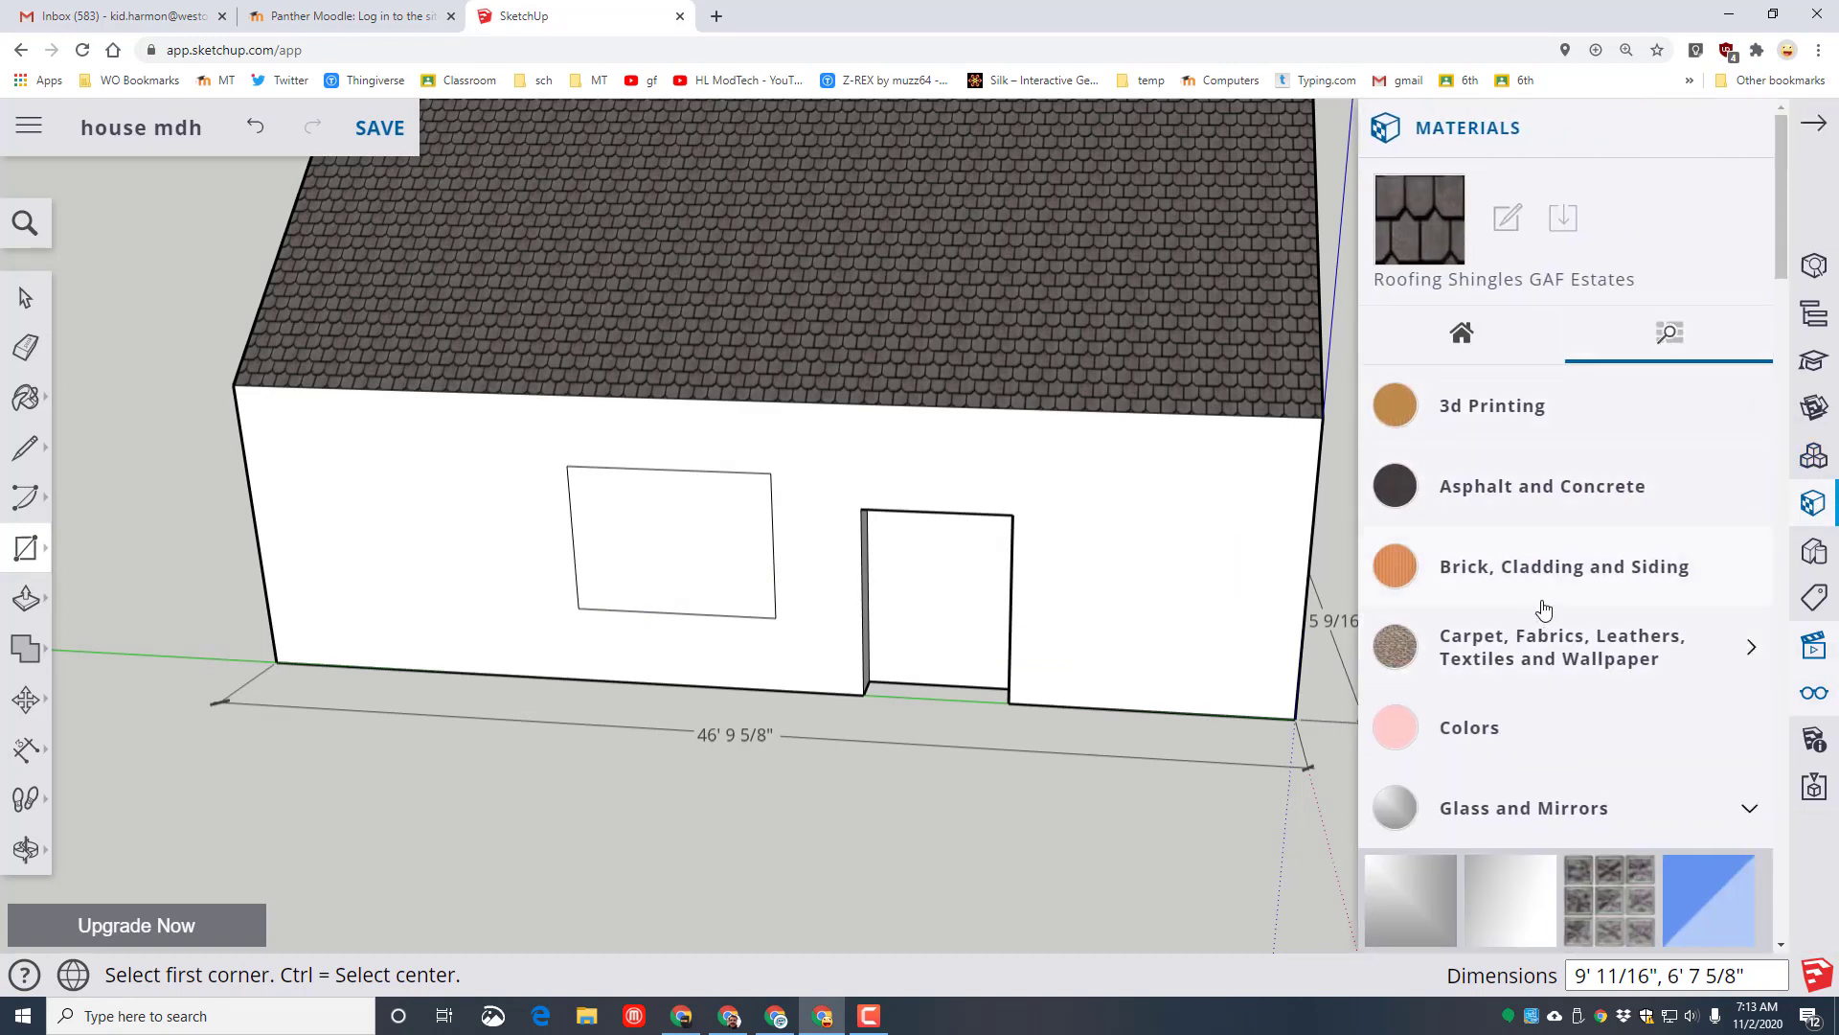
{"action": "scroll", "coordinate": [1567, 669], "scroll_direction": "down", "scroll_amount": 4}
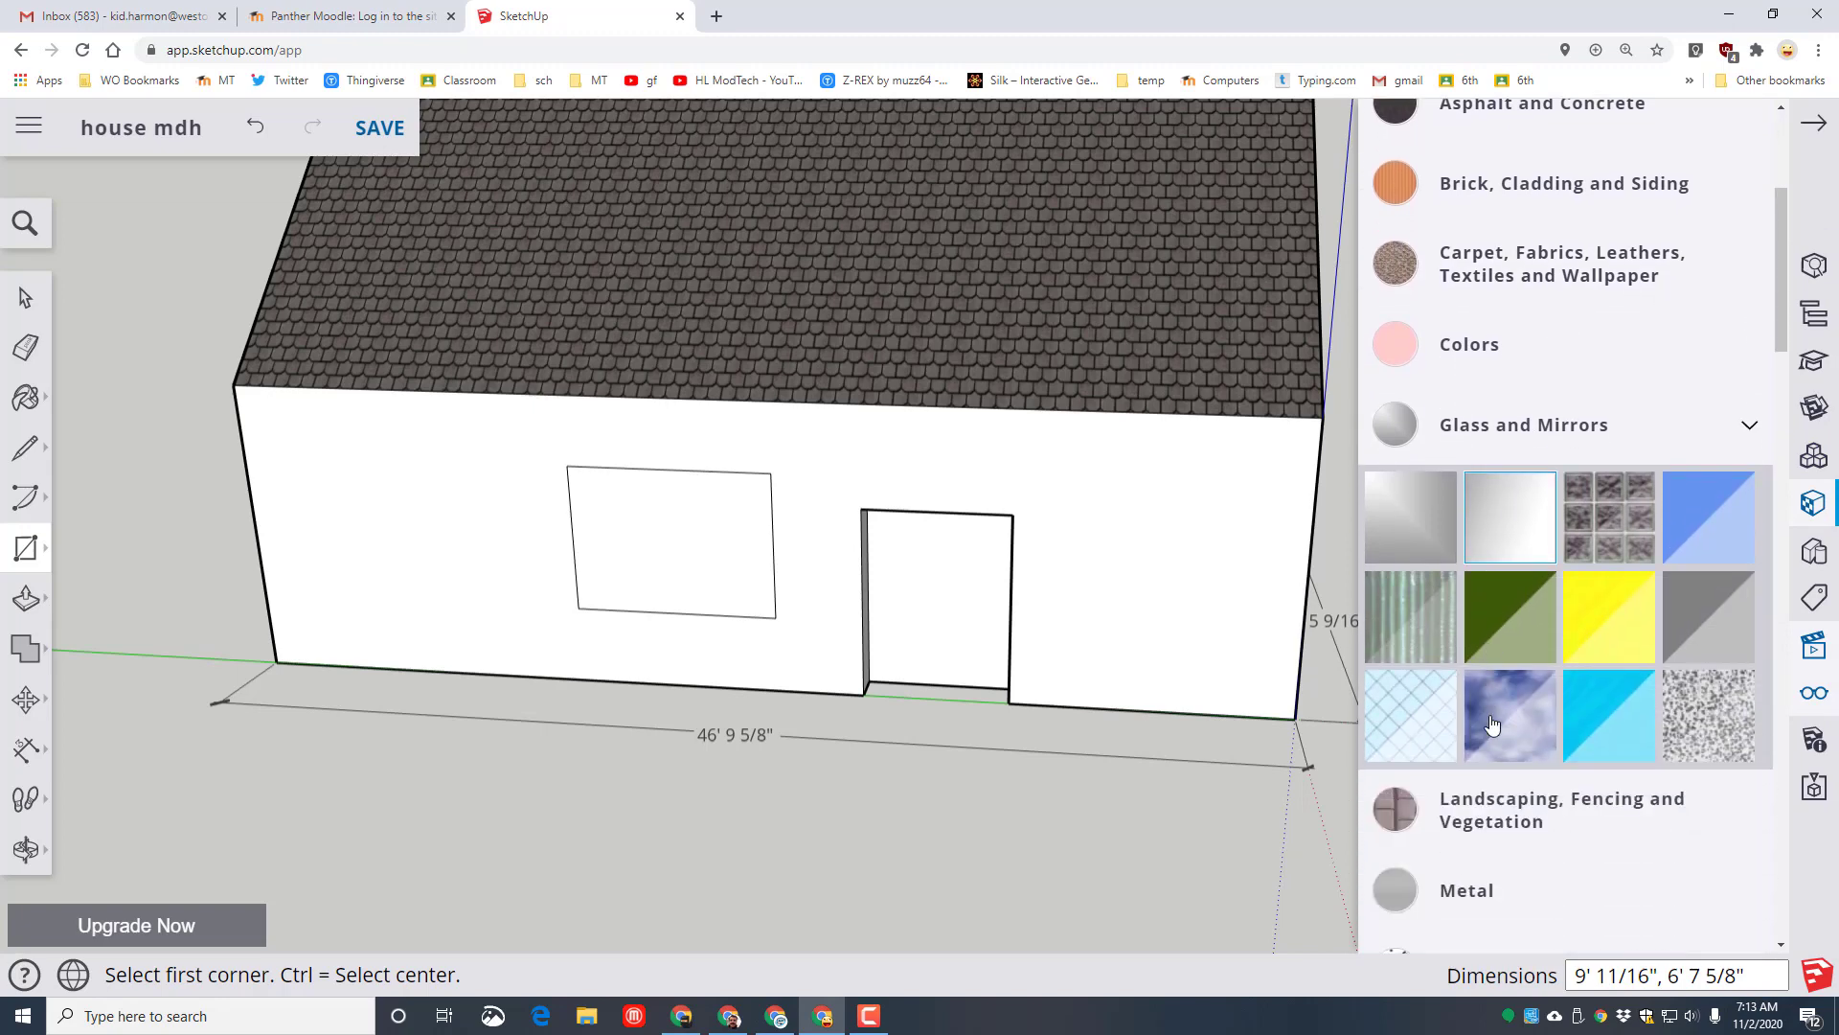
{"action": "left_click", "coordinate": [1707, 517]}
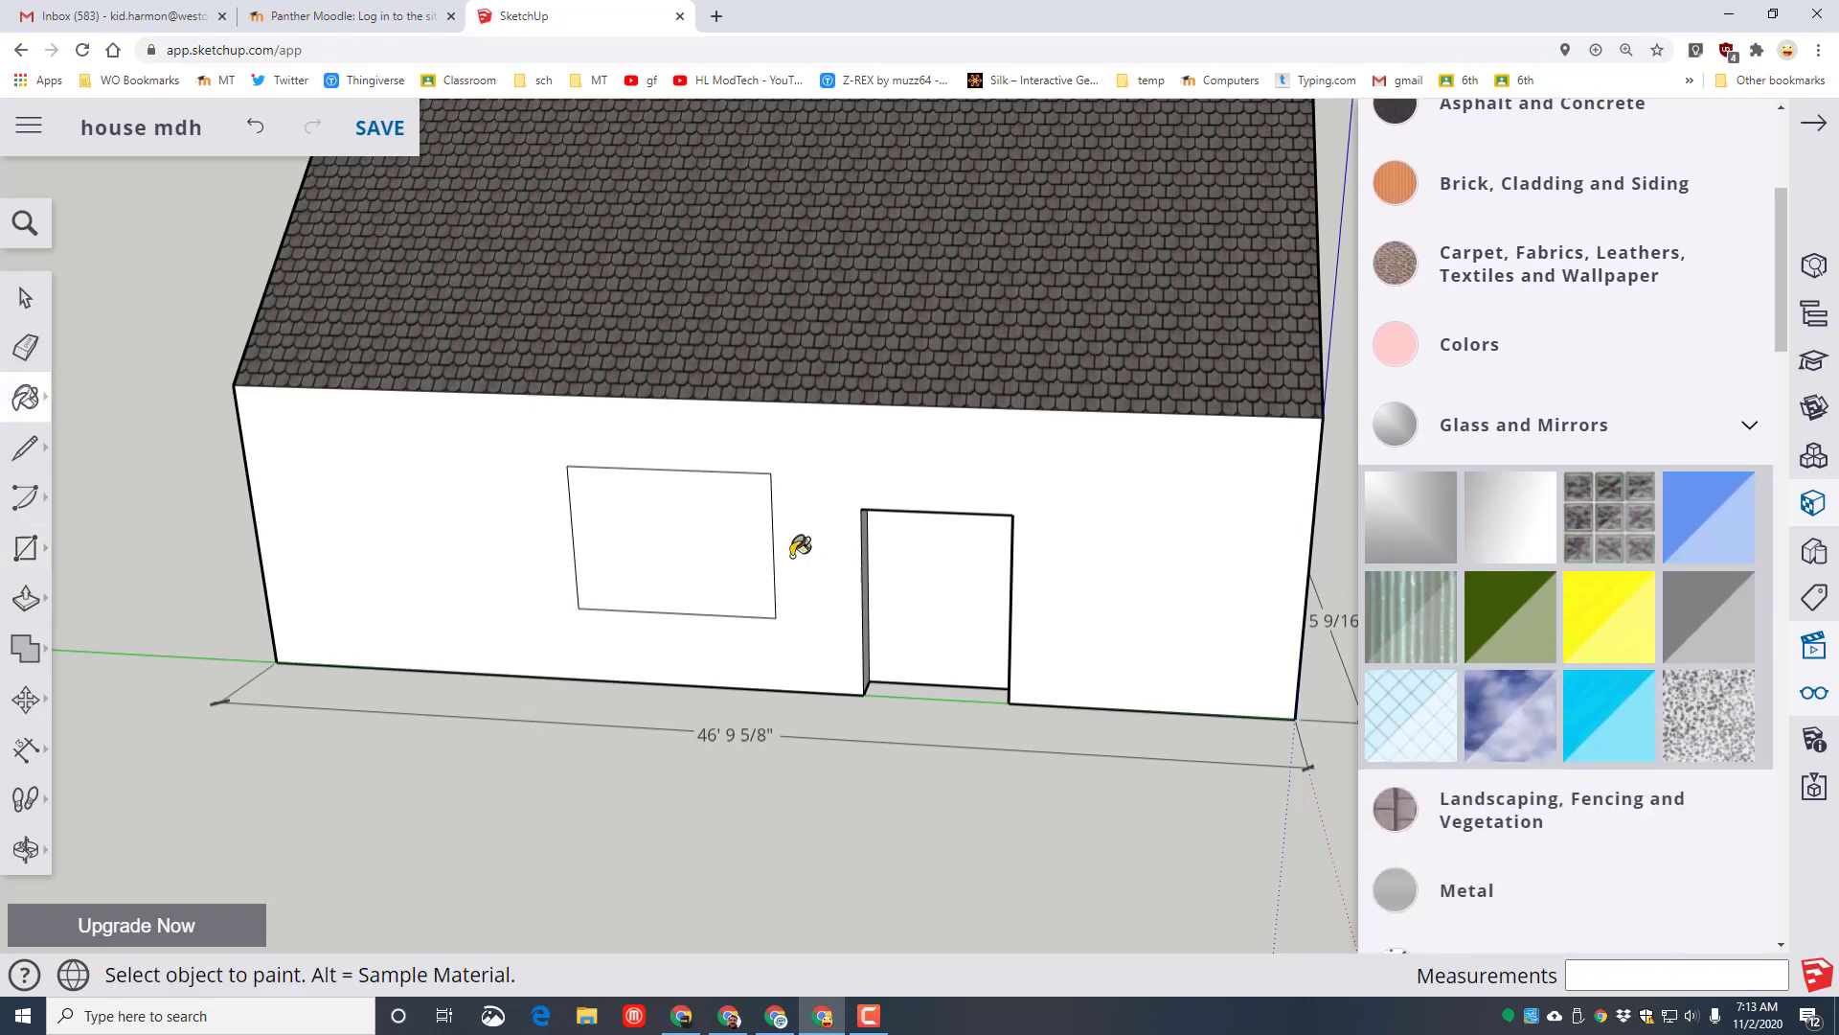
{"action": "left_click", "coordinate": [678, 523]}
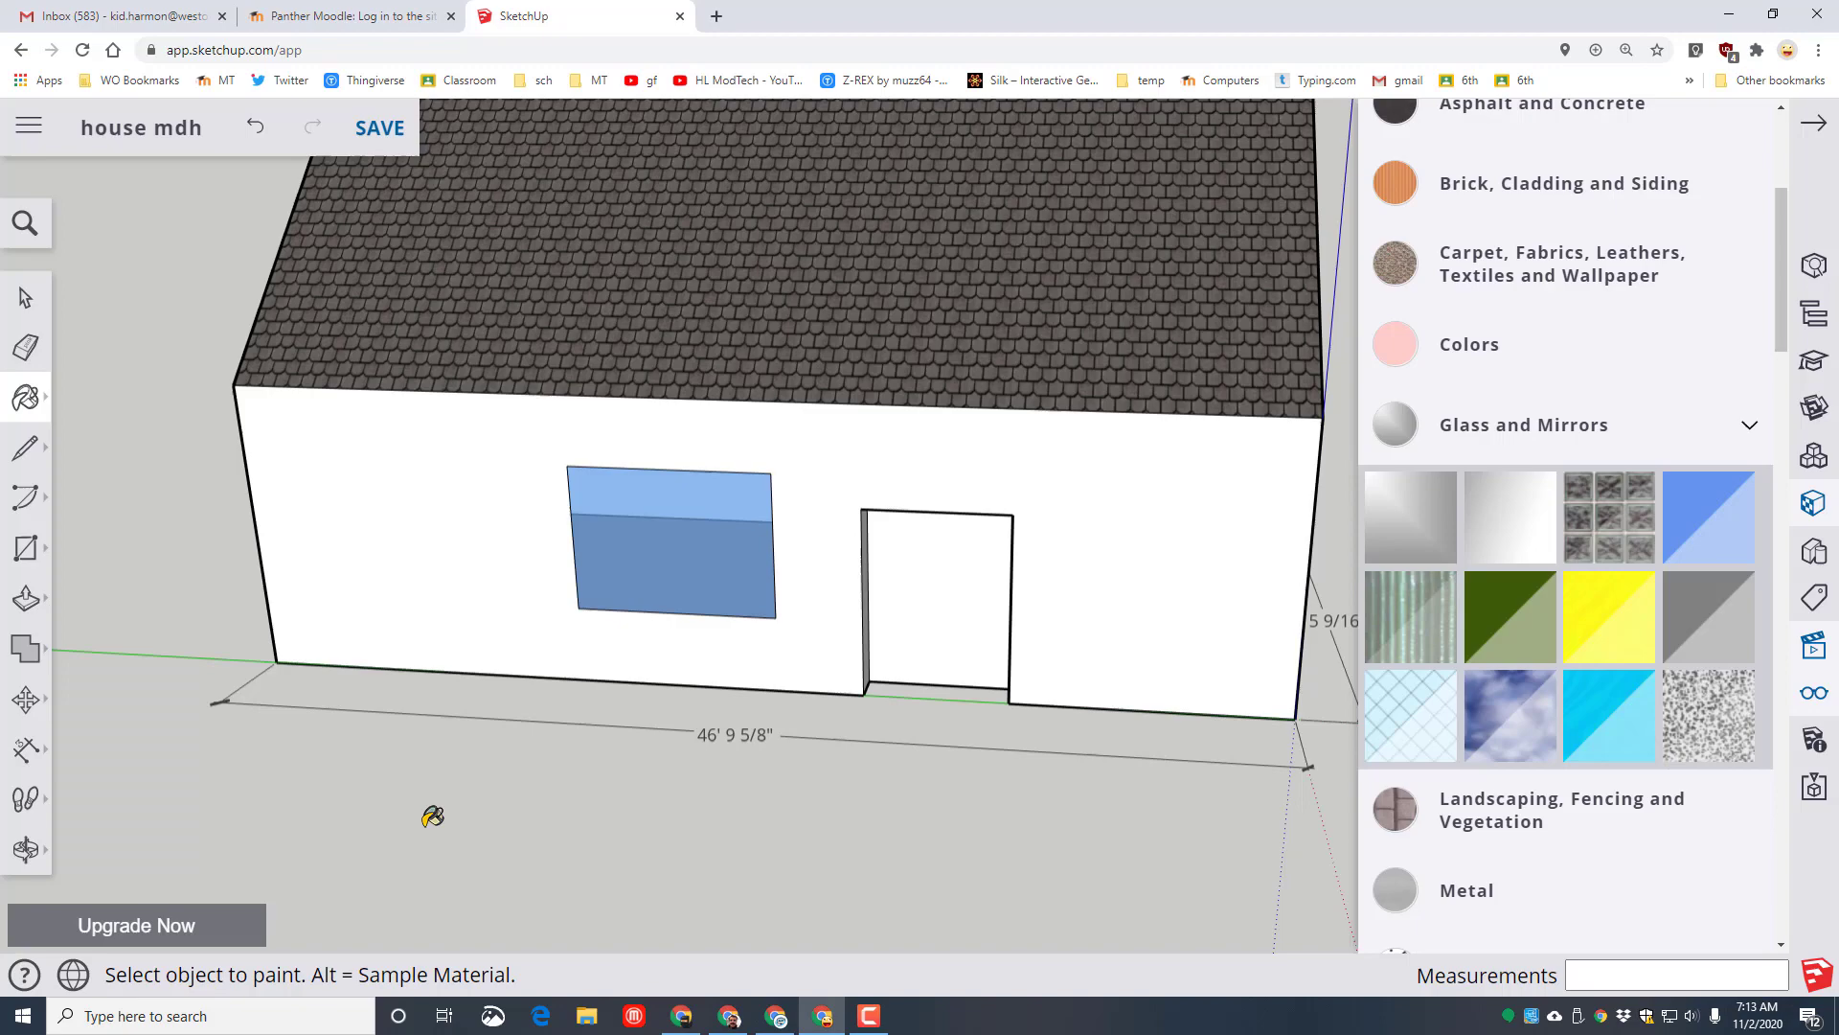
Paint the recessed door face with a dark brown from the Colors materials
{"action": "left_click", "coordinate": [26, 849]}
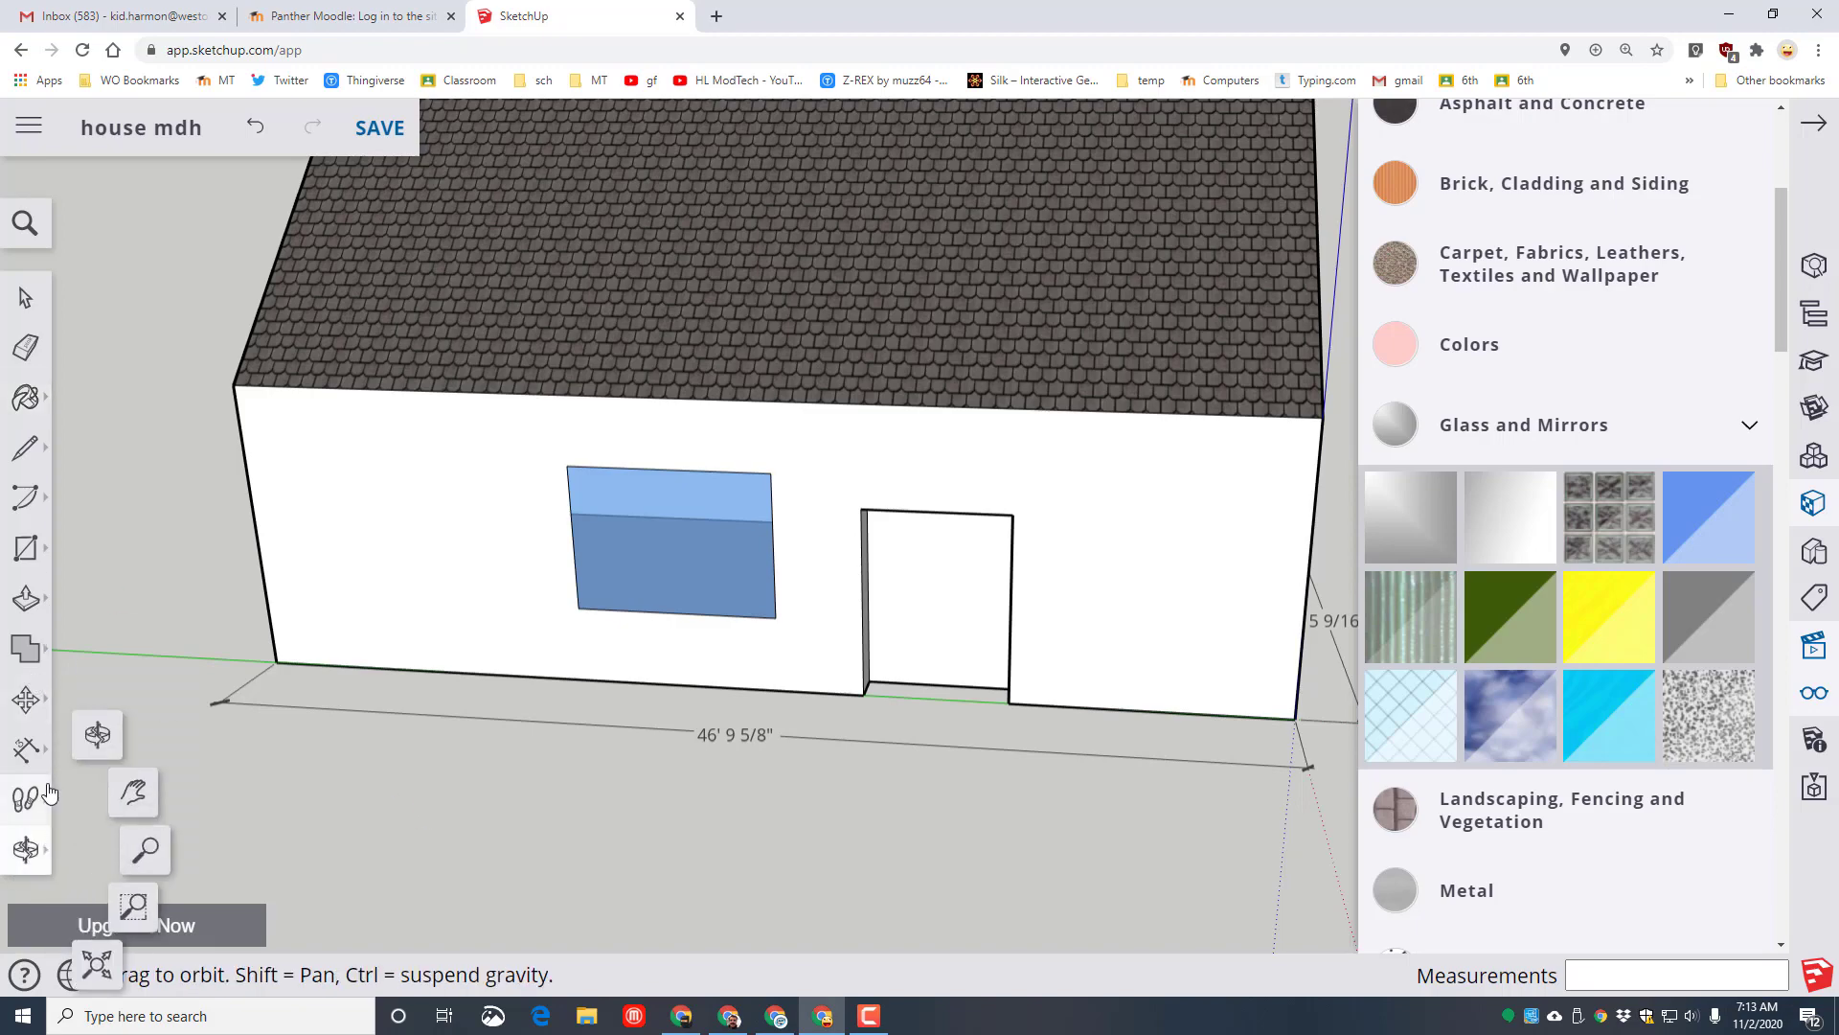
{"action": "mouse_move", "coordinate": [480, 772]}
{"action": "left_mouse_down"}
{"action": "mouse_move", "coordinate": [738, 781]}
{"action": "mouse_move", "coordinate": [986, 709]}
{"action": "mouse_move", "coordinate": [957, 657]}
{"action": "mouse_move", "coordinate": [616, 621]}
{"action": "mouse_move", "coordinate": [690, 623]}
{"action": "left_mouse_up"}
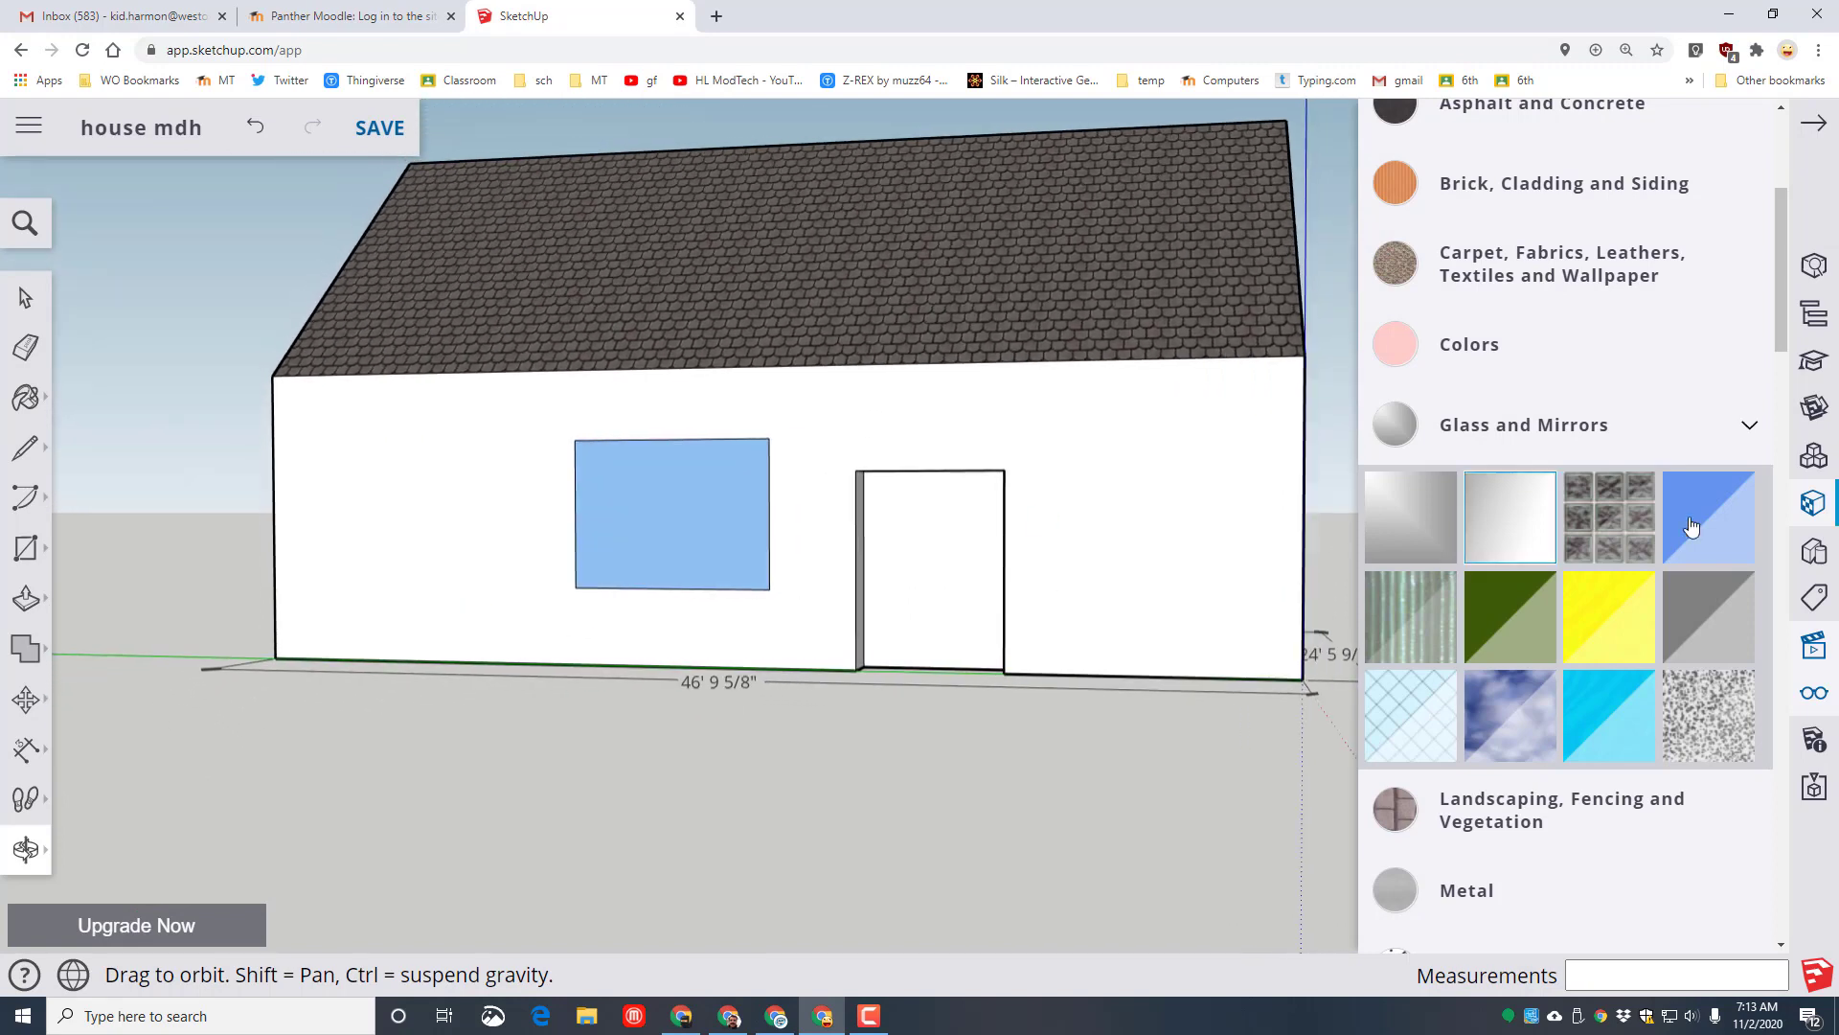
{"action": "left_click", "coordinate": [1469, 344]}
{"action": "left_click", "coordinate": [1708, 825]}
{"action": "left_click", "coordinate": [951, 554]}
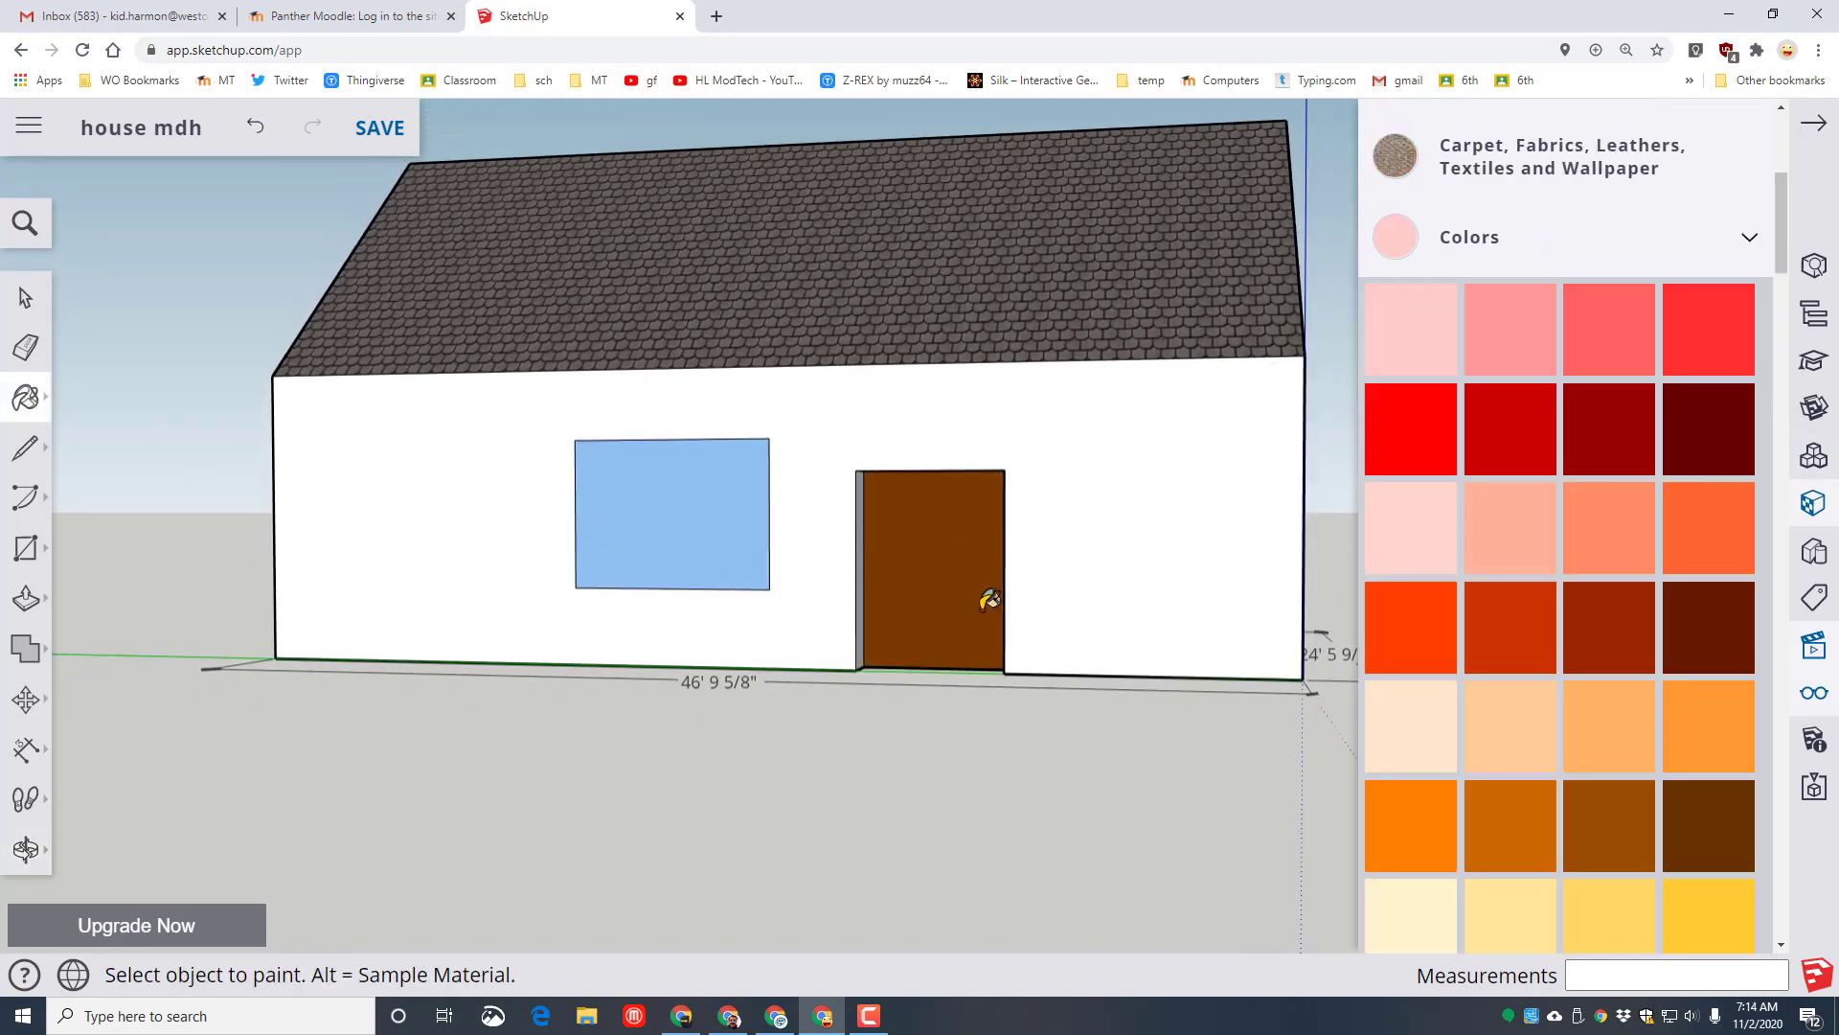
Paint the front wall and the inner sides of the door recess with Cladding Siding Tan
{"action": "left_click", "coordinate": [1499, 467]}
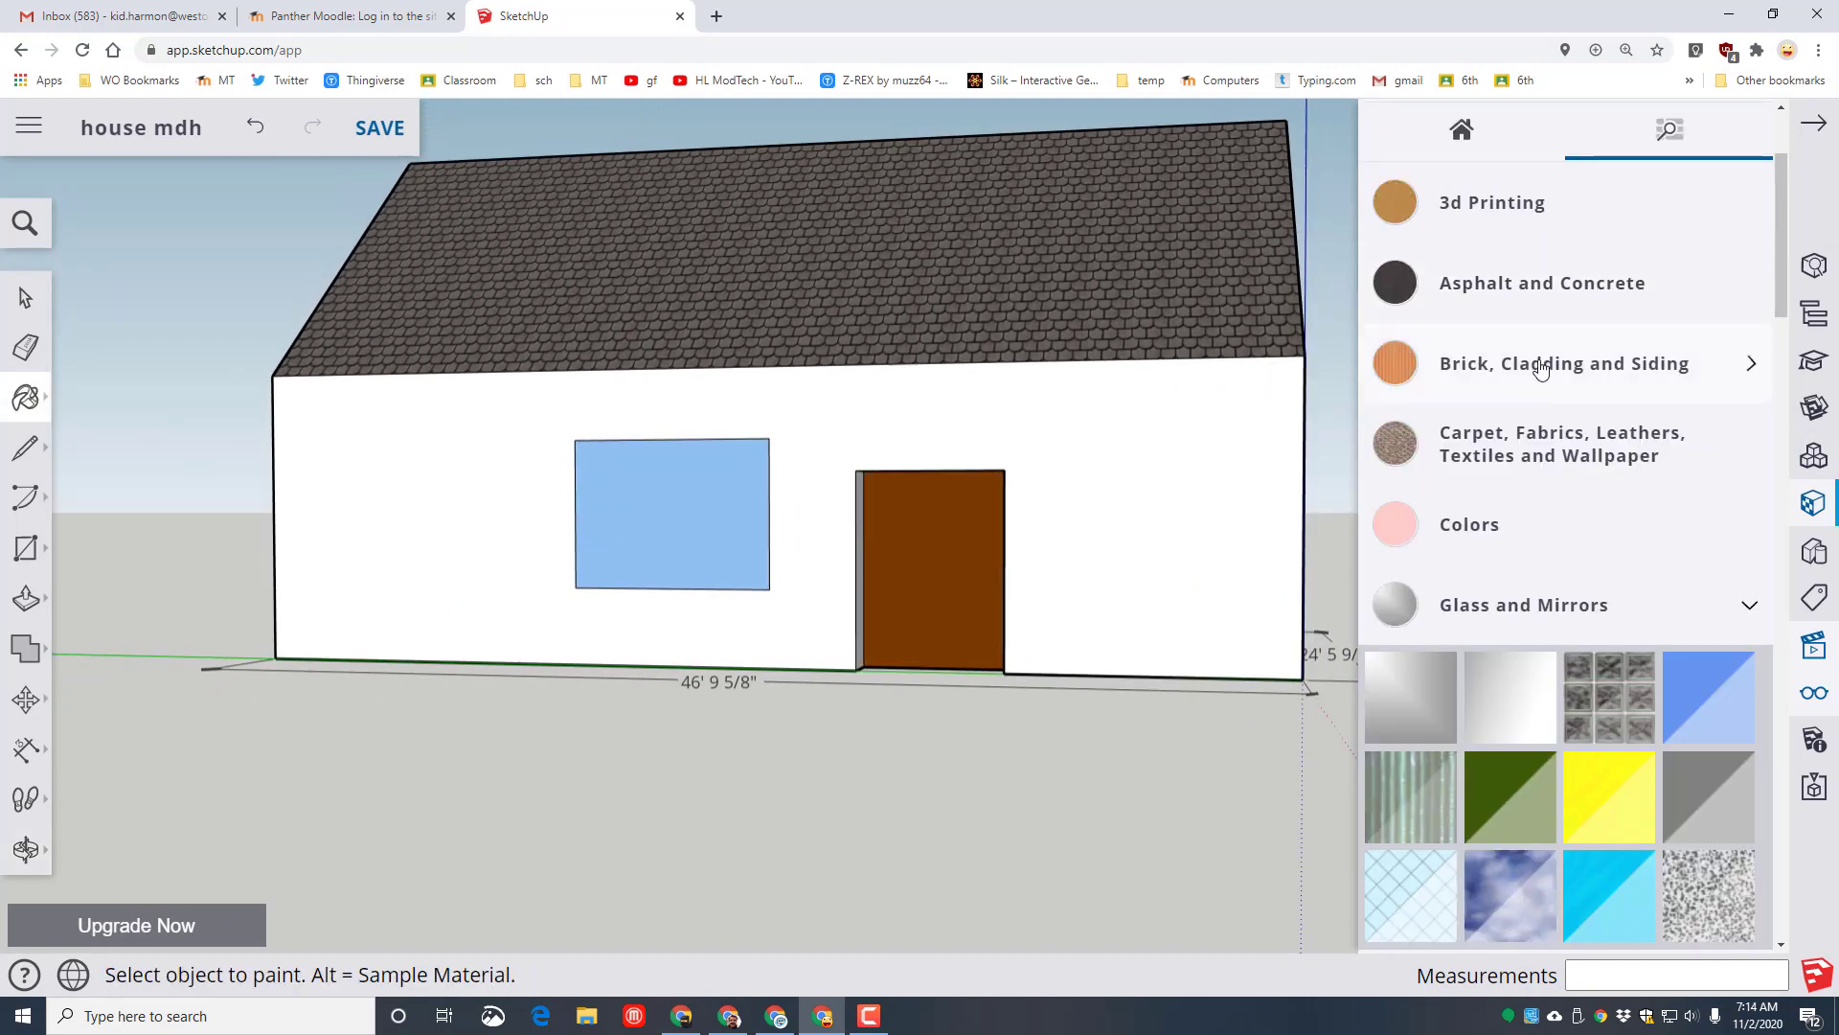
{"action": "left_click", "coordinate": [1540, 369]}
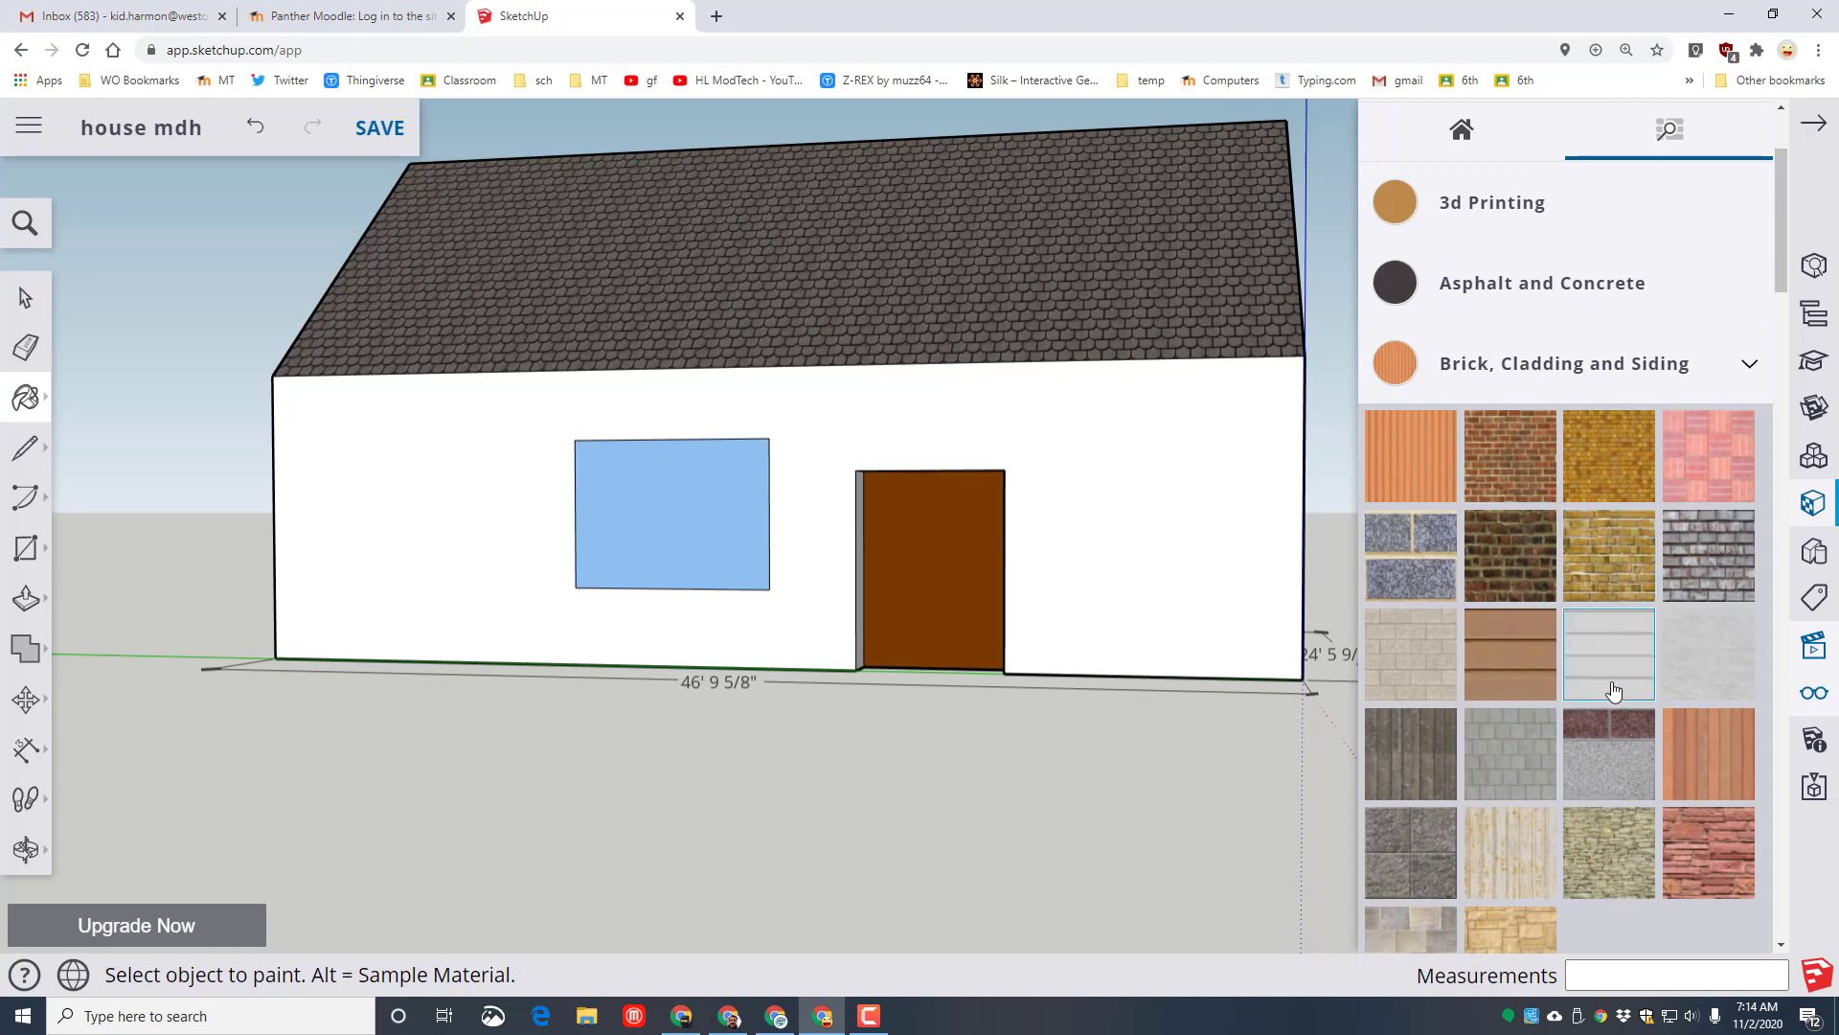
{"action": "left_click", "coordinate": [1511, 654]}
{"action": "left_click", "coordinate": [709, 666]}
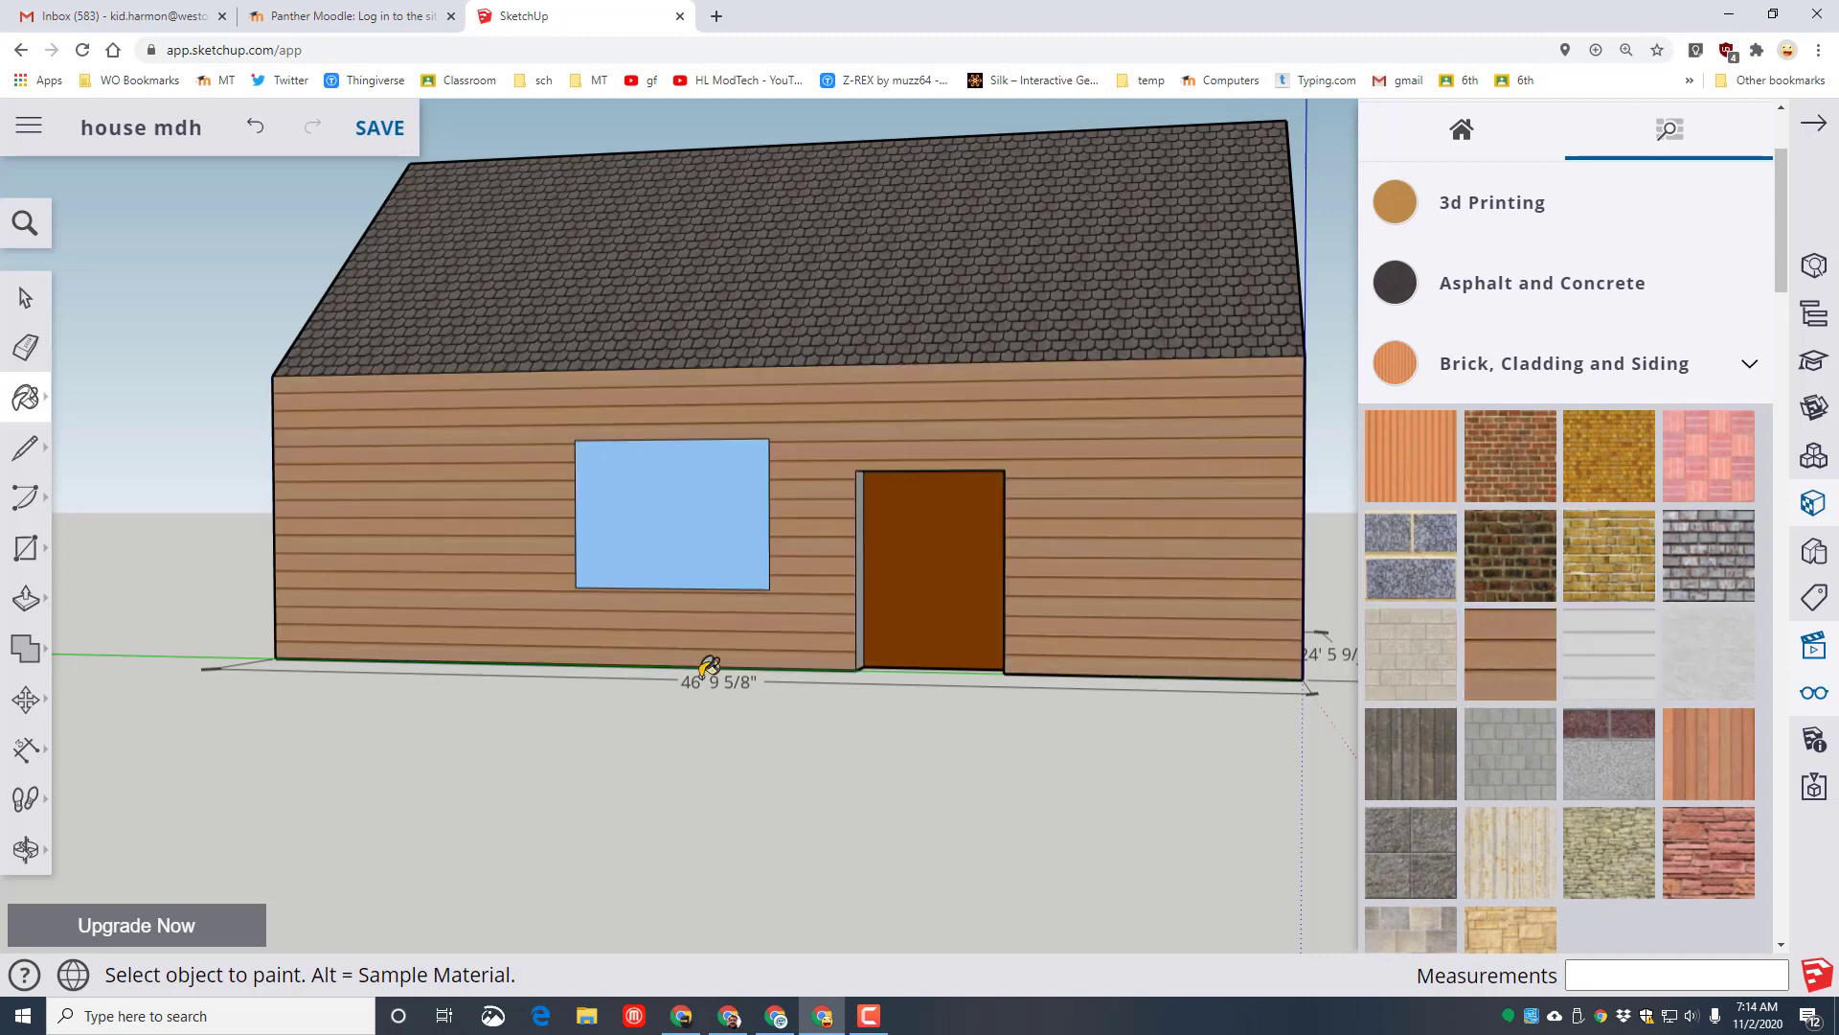
{"action": "middle_click_drag", "start_coordinate": [923, 654], "coordinate": [1081, 526]}
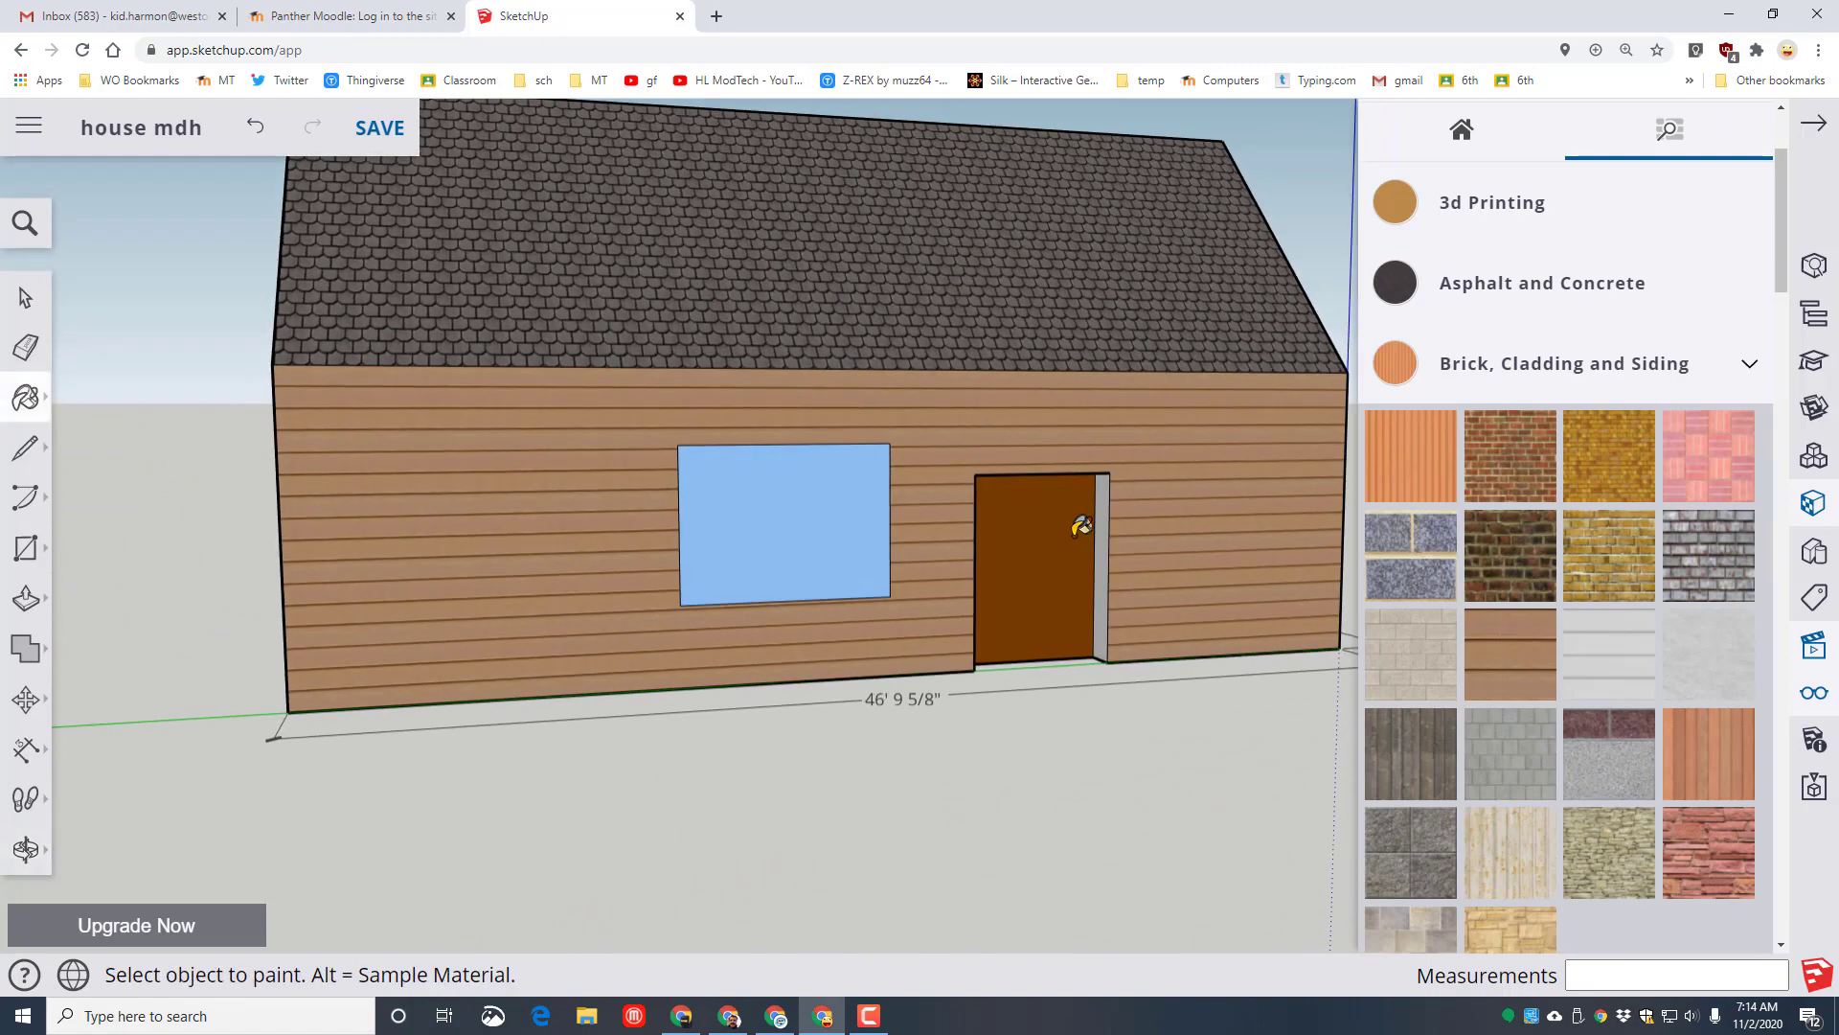
{"action": "middle_click_drag", "start_coordinate": [1059, 779], "coordinate": [1118, 540]}
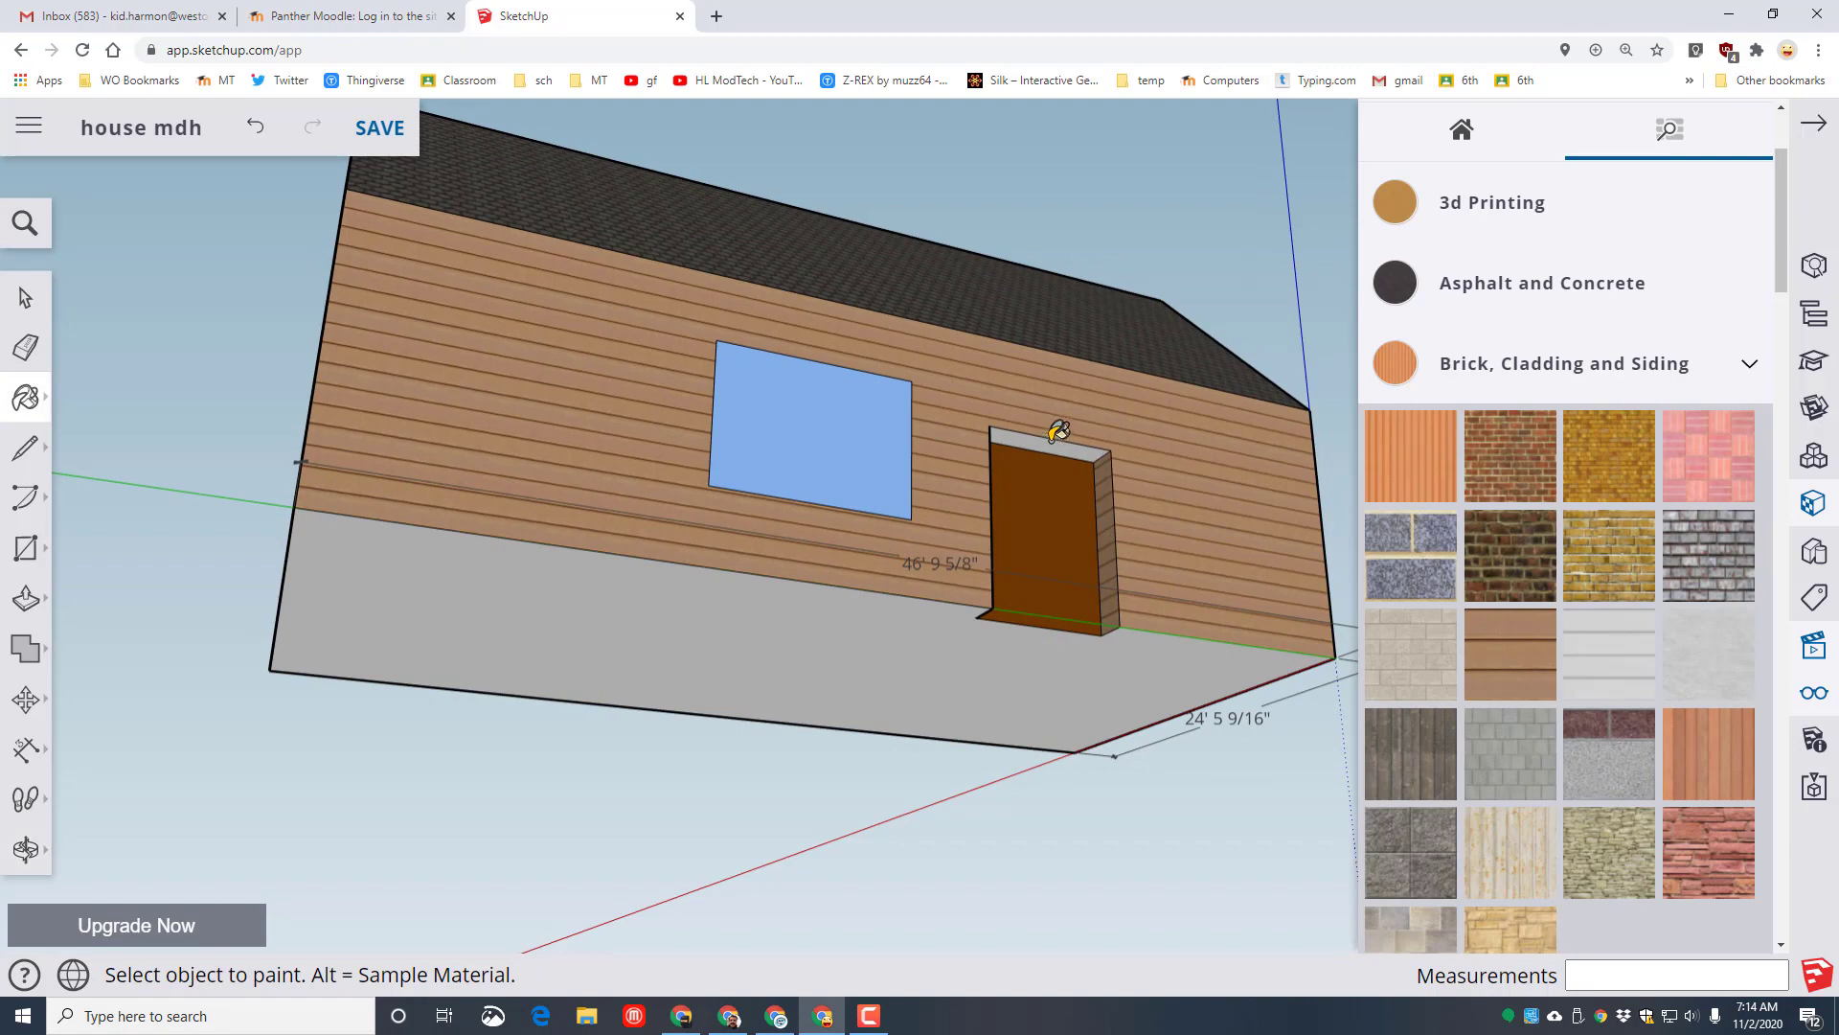
Paint both gable walls and the rear long wall with the same Cladding Siding Tan material
{"action": "middle_click_drag", "start_coordinate": [1264, 636], "coordinate": [1270, 843]}
{"action": "scroll", "coordinate": [1265, 824], "scroll_direction": "down", "scroll_amount": 3}
{"action": "mouse_move", "coordinate": [1252, 780]}
{"action": "middle_mouse_down"}
{"action": "mouse_move", "coordinate": [808, 842]}
{"action": "mouse_move", "coordinate": [944, 690]}
{"action": "middle_mouse_up"}
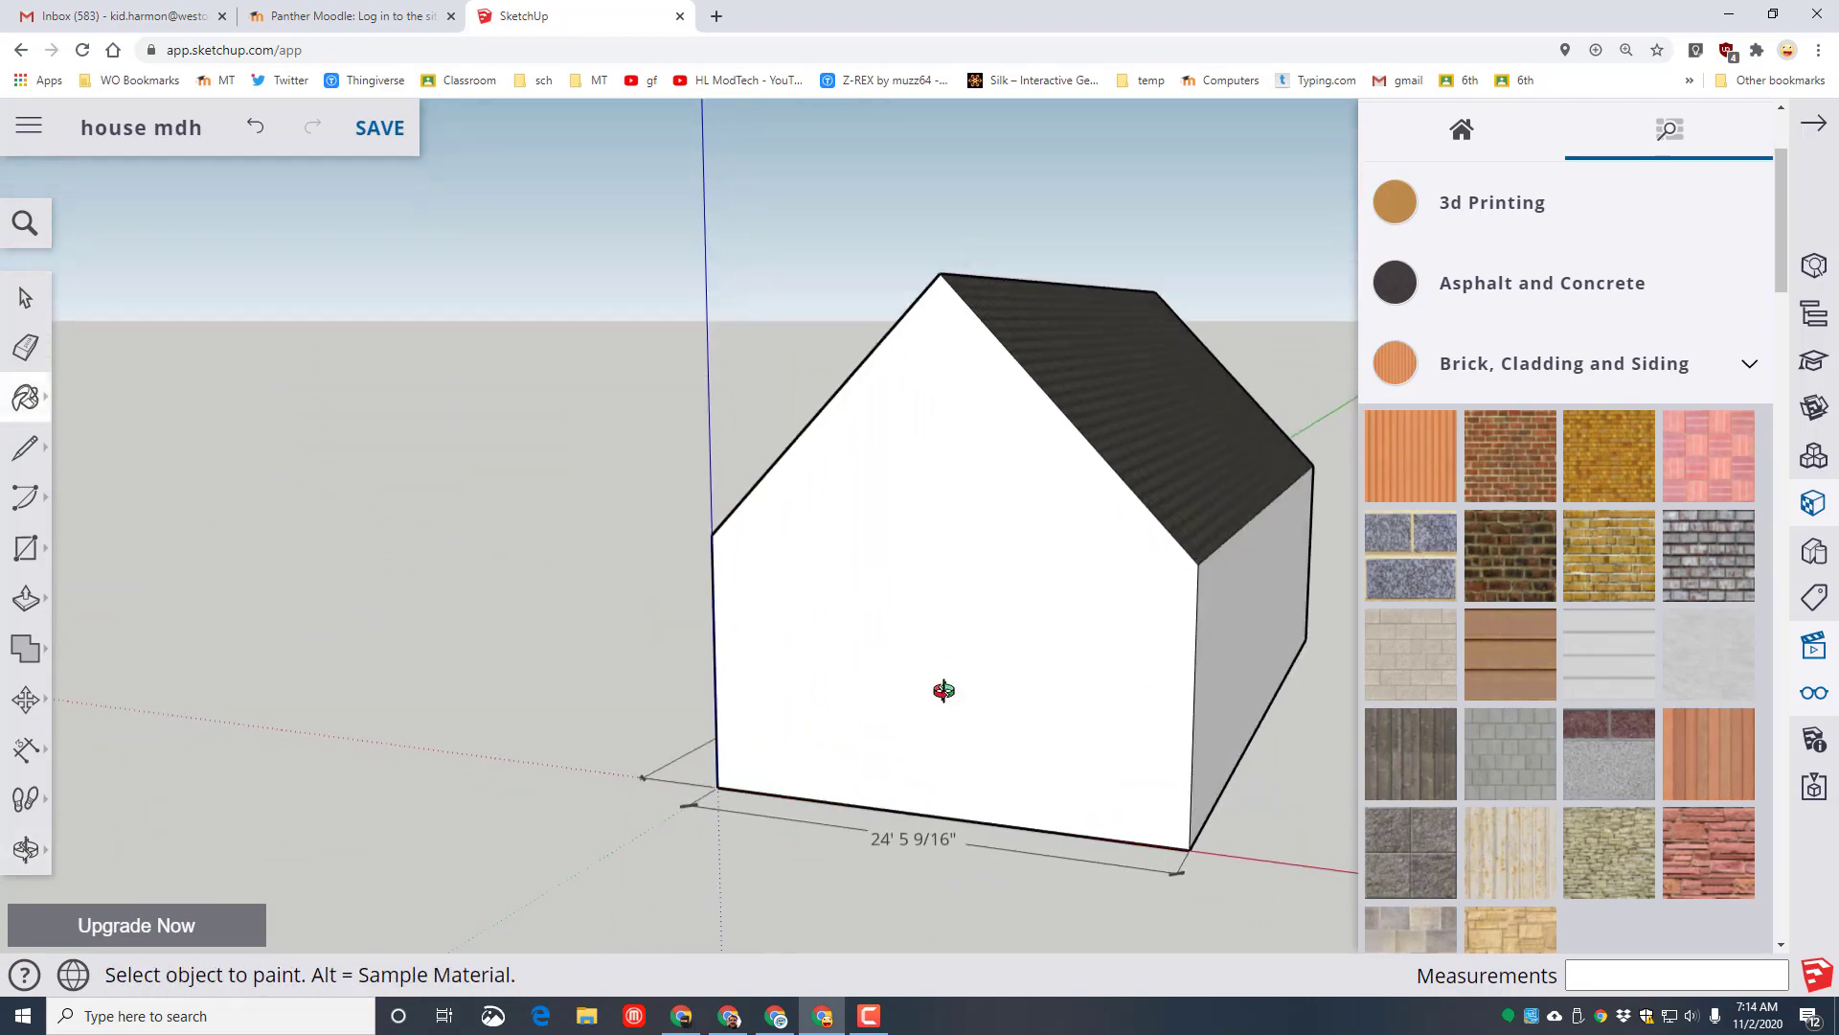
{"action": "left_click", "coordinate": [945, 690]}
{"action": "left_click", "coordinate": [1247, 664]}
{"action": "mouse_move", "coordinate": [1346, 851]}
{"action": "middle_mouse_down"}
{"action": "mouse_move", "coordinate": [618, 819]}
{"action": "mouse_move", "coordinate": [899, 636]}
{"action": "middle_mouse_up"}
{"action": "left_click", "coordinate": [963, 579]}
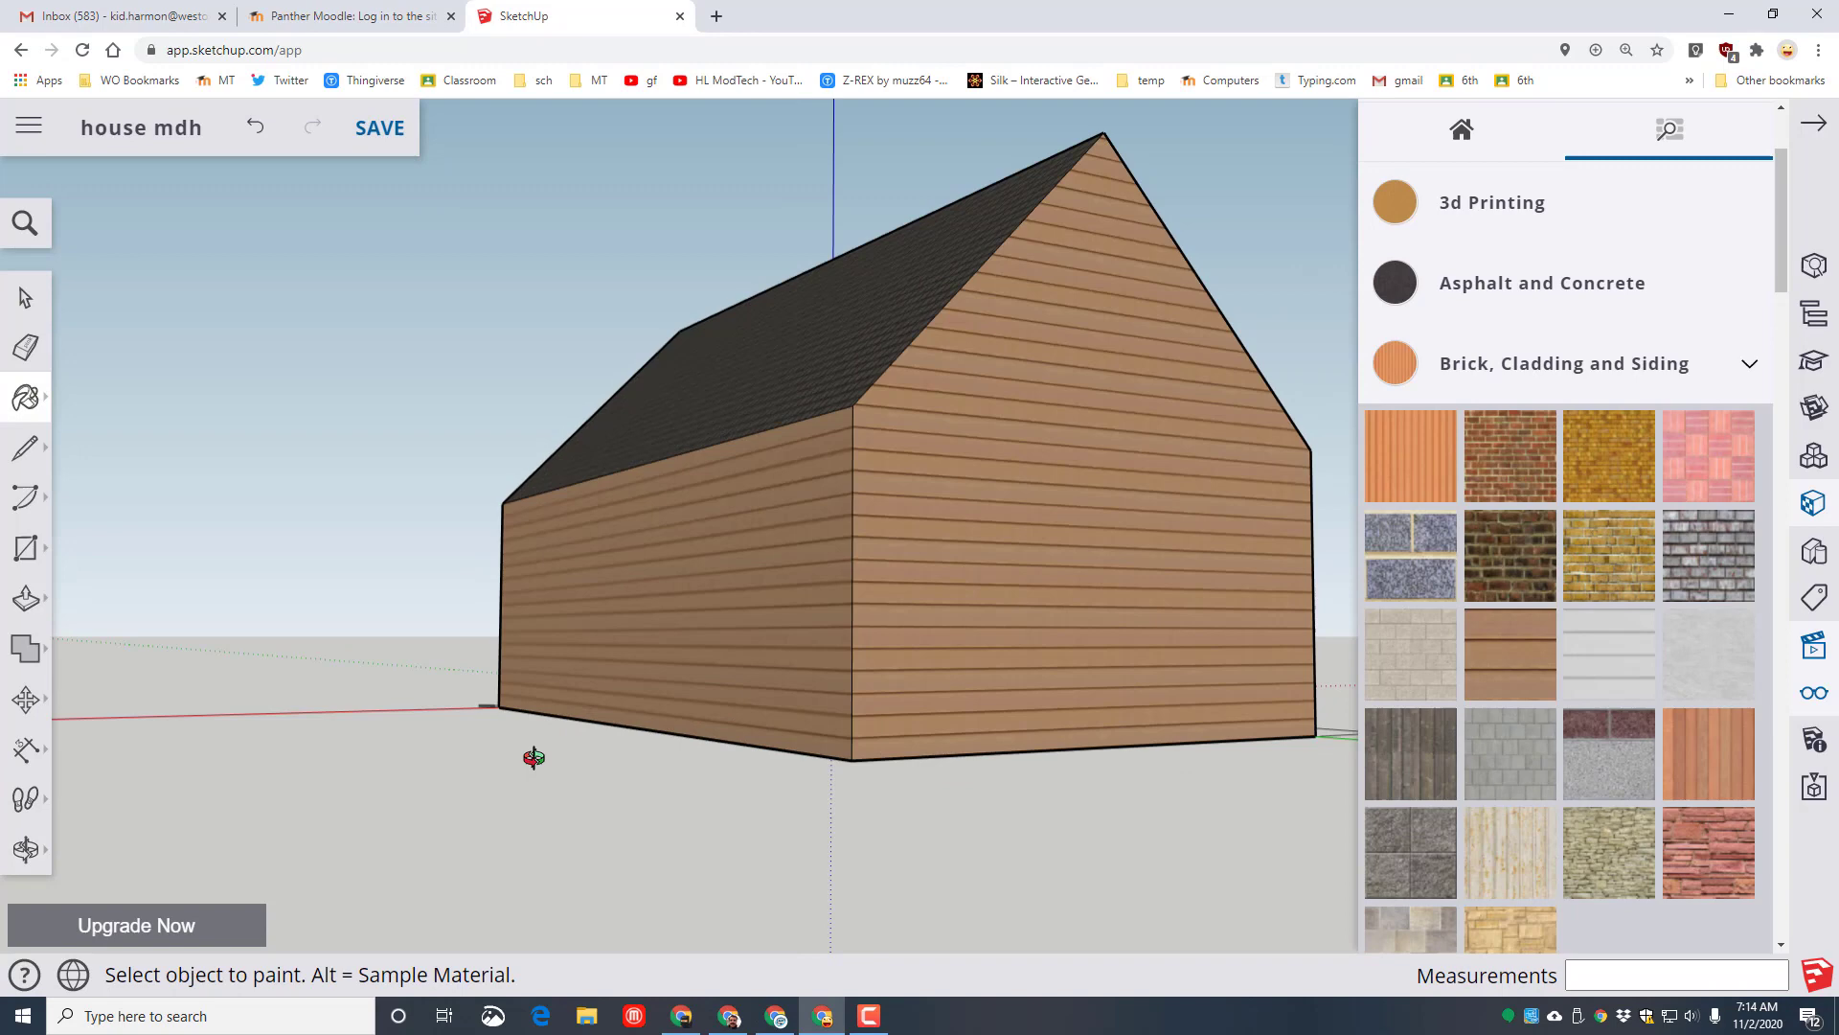
Draw a circular window with a radius of about 3' 7" on the rear long wall near its corner
{"action": "middle_click_drag", "start_coordinate": [534, 758], "coordinate": [124, 612]}
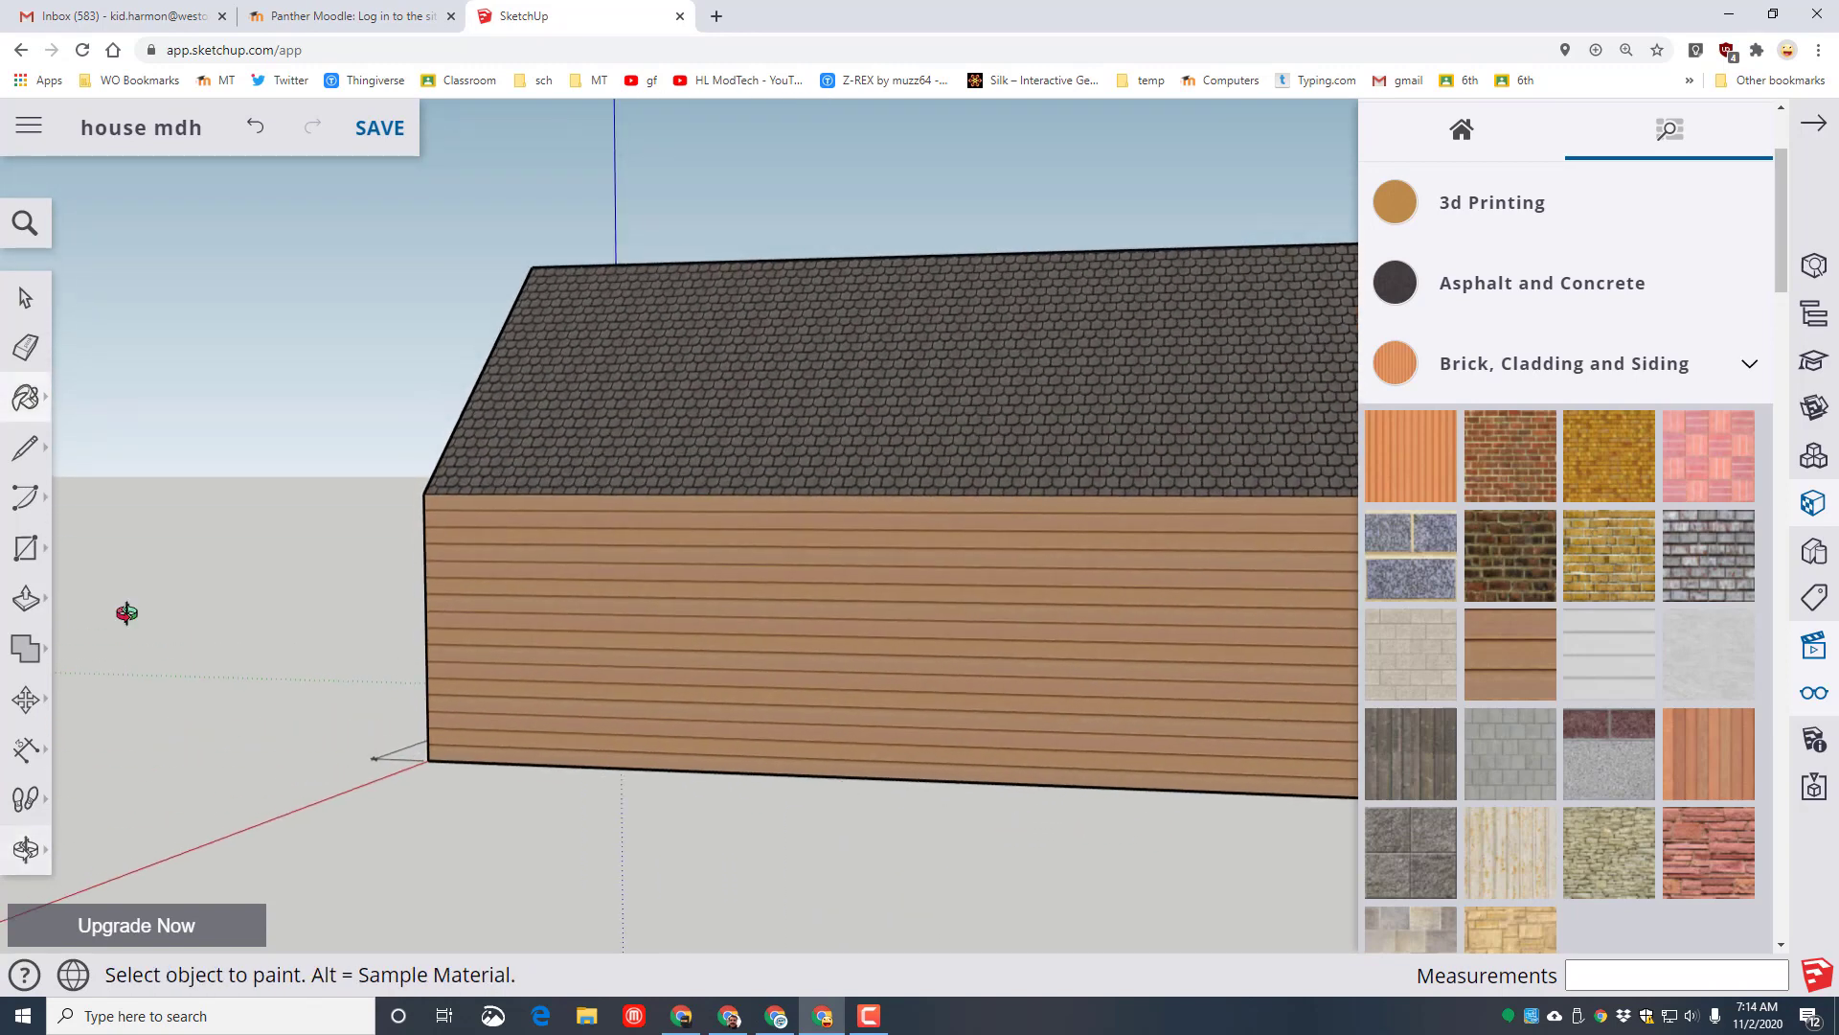
{"action": "left_click", "coordinate": [12, 546]}
{"action": "left_click", "coordinate": [144, 536]}
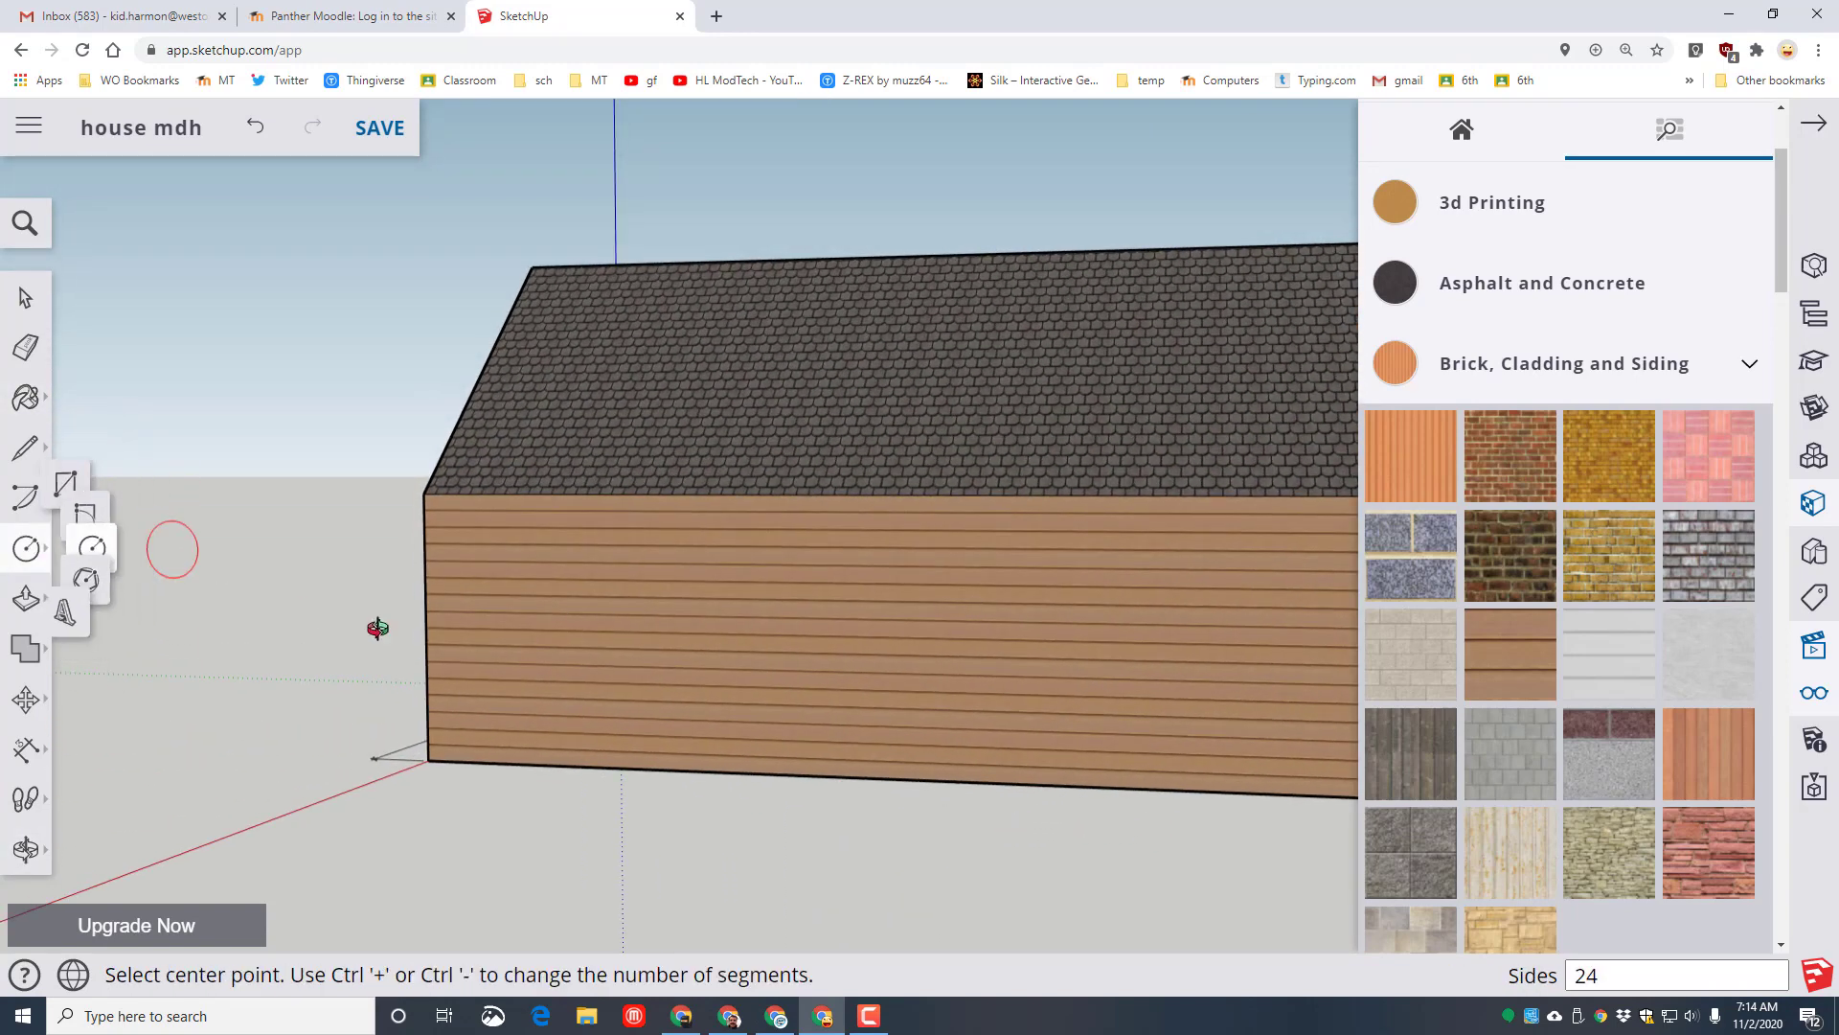
{"action": "left_click", "coordinate": [644, 609]}
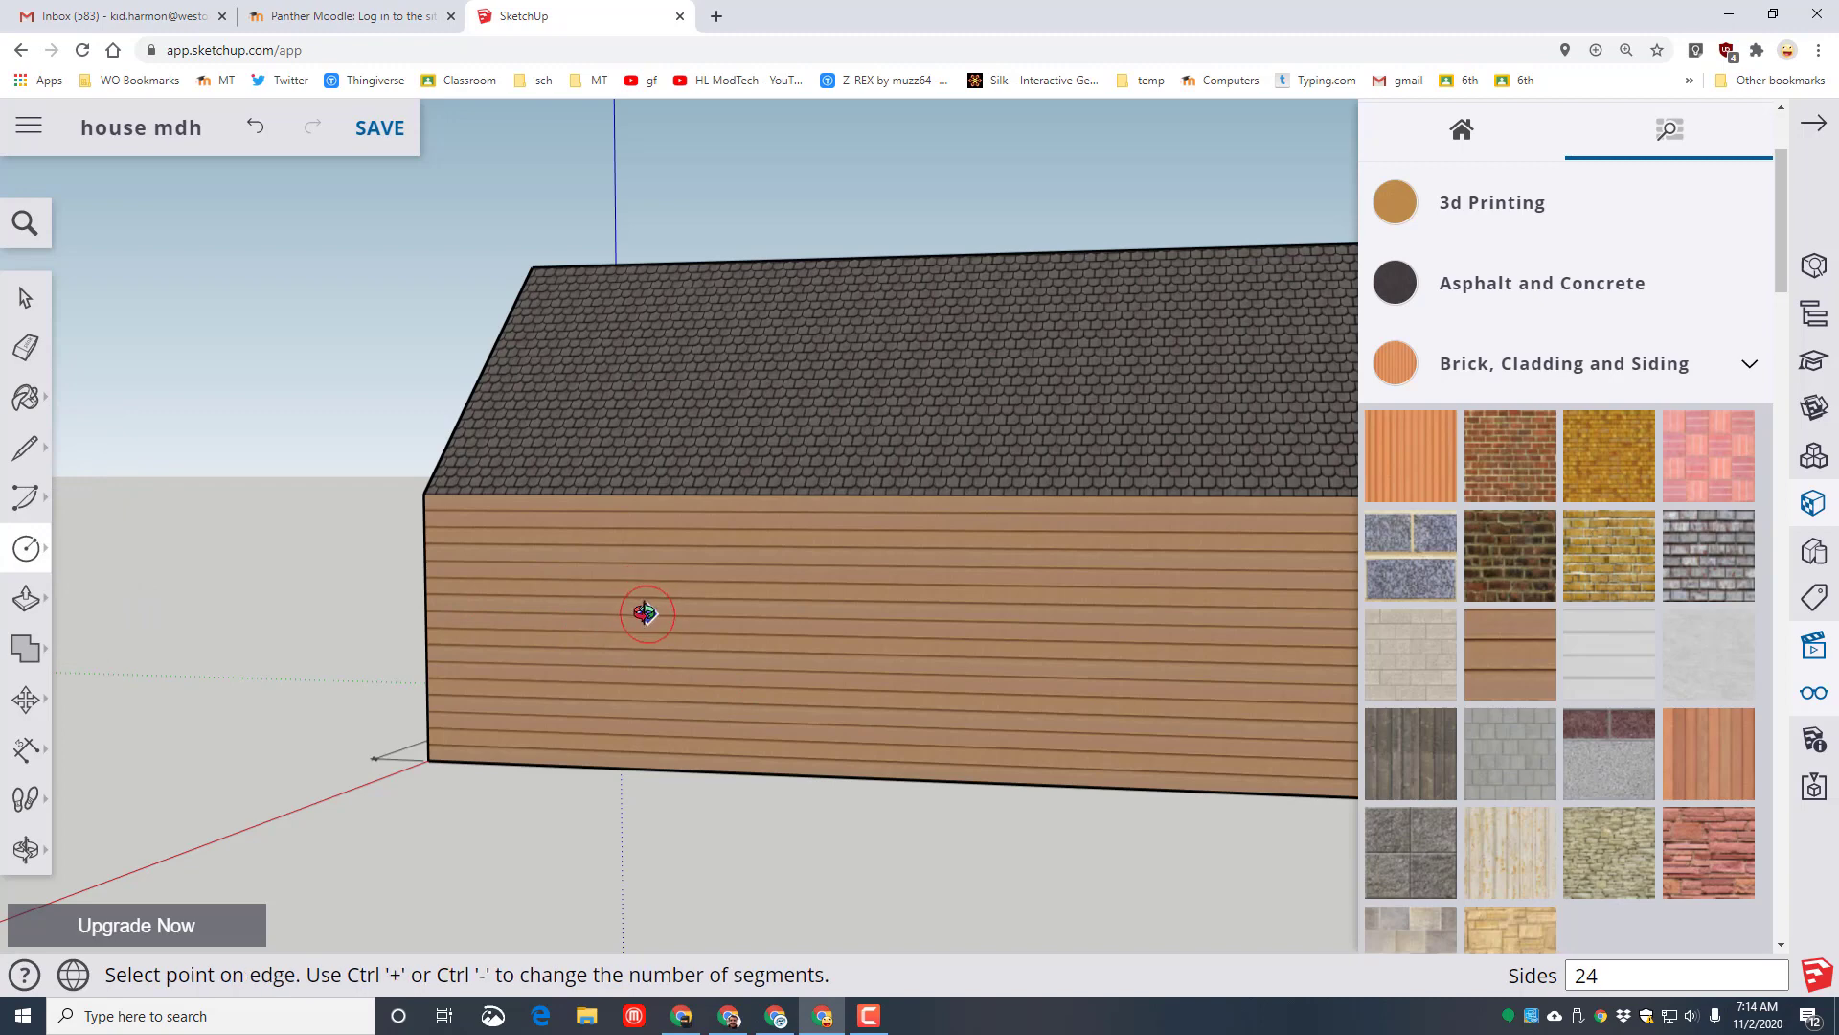
{"action": "left_click", "coordinate": [710, 635]}
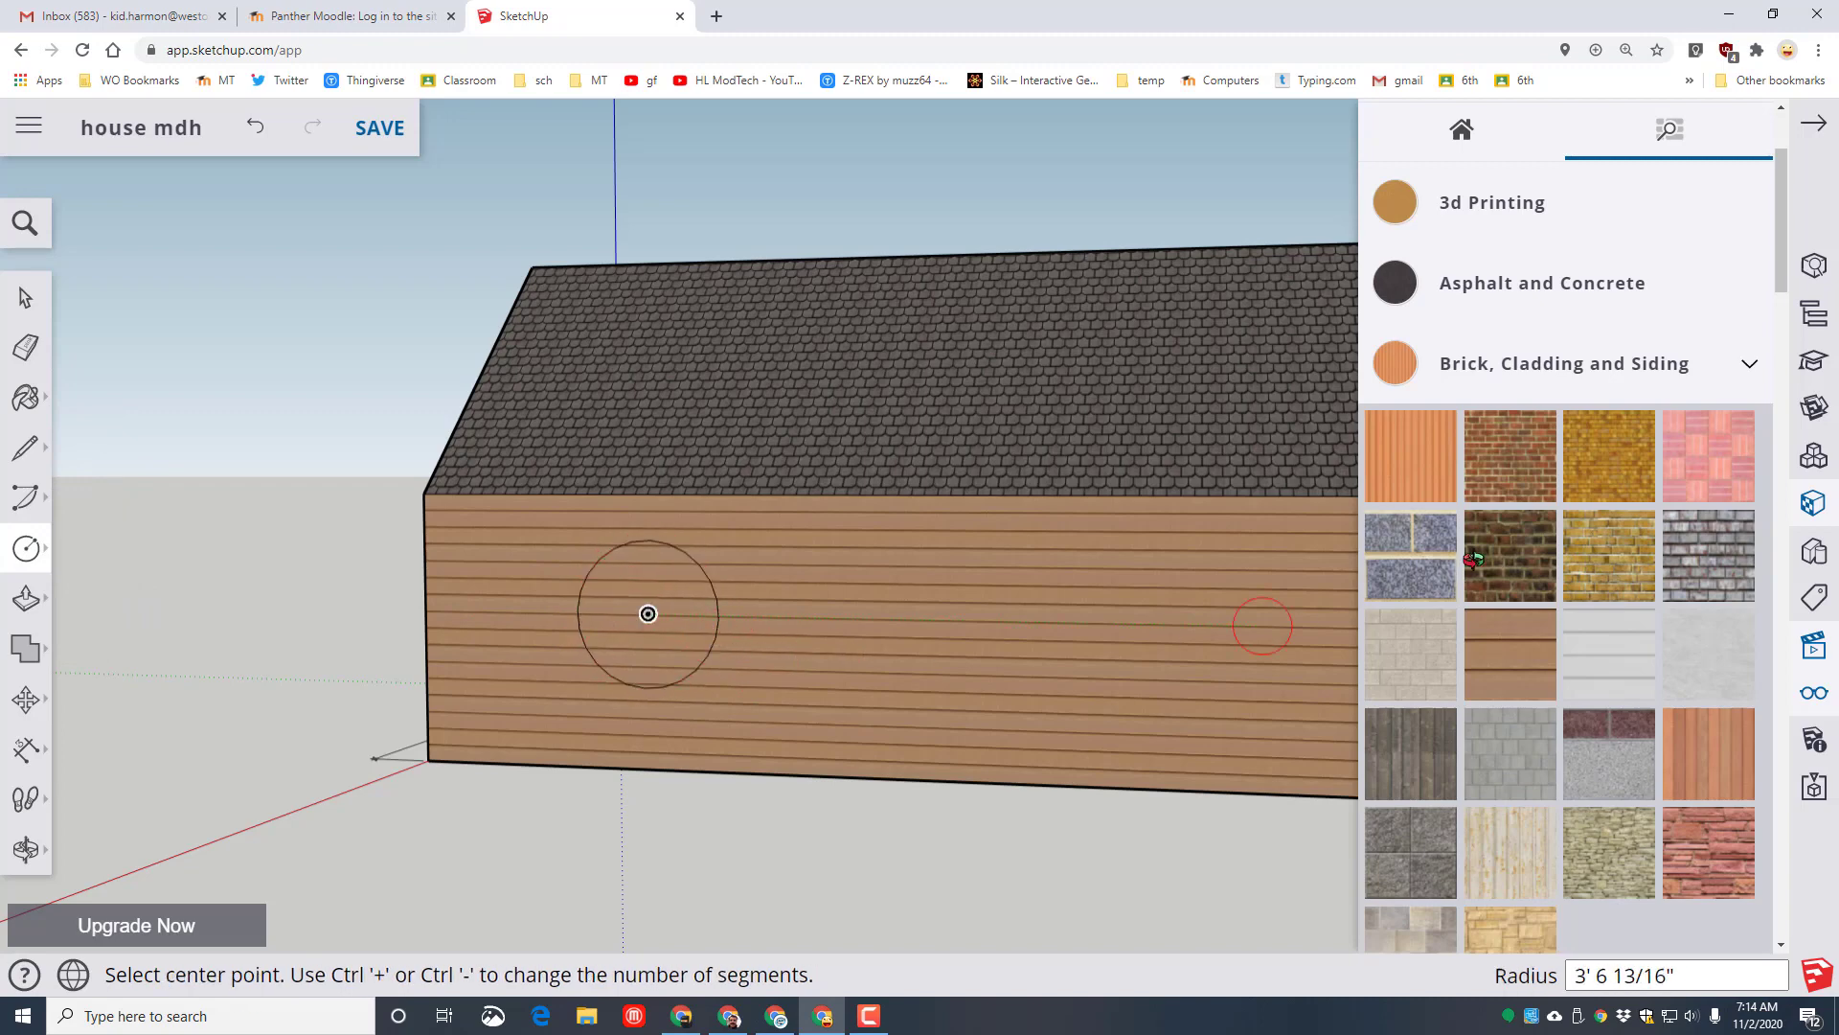
Paint the circular window with the blue translucent glass from the Glass and Mirrors materials
{"action": "scroll", "coordinate": [1534, 308], "scroll_direction": "up", "scroll_amount": 2}
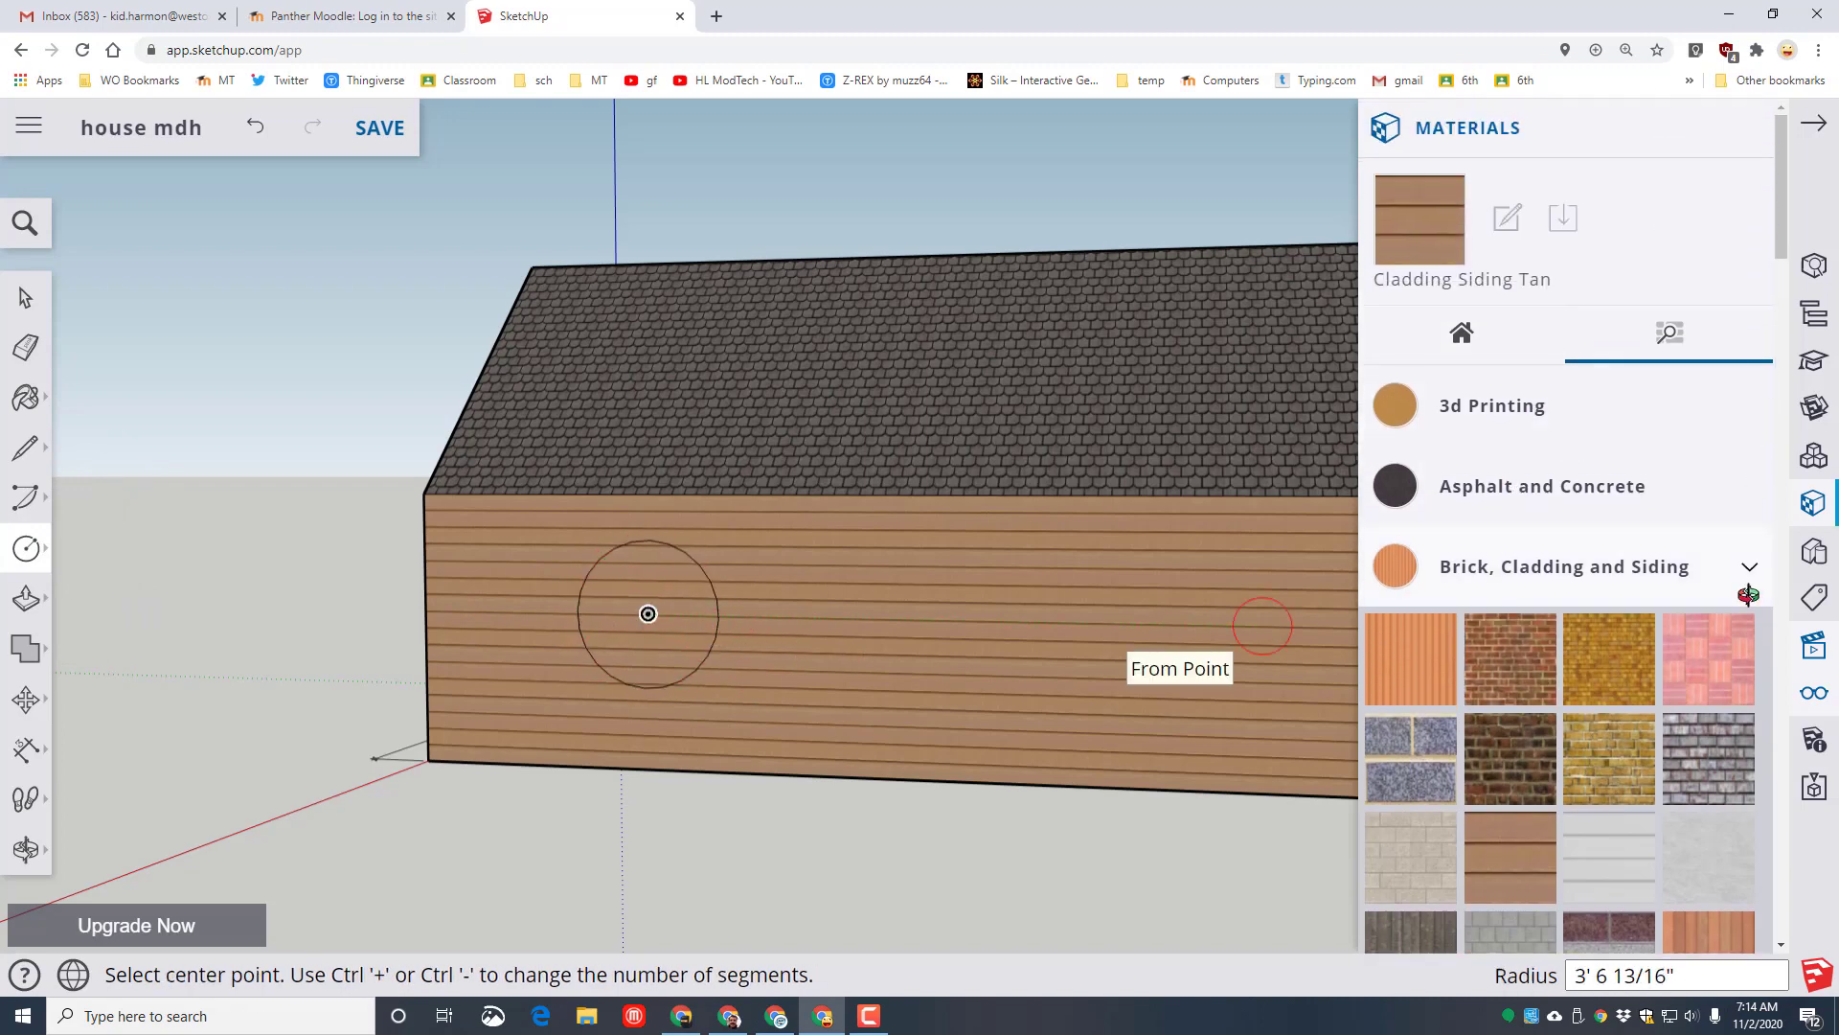
{"action": "left_click", "coordinate": [1711, 567]}
{"action": "scroll", "coordinate": [1620, 705], "scroll_direction": "down", "scroll_amount": 2}
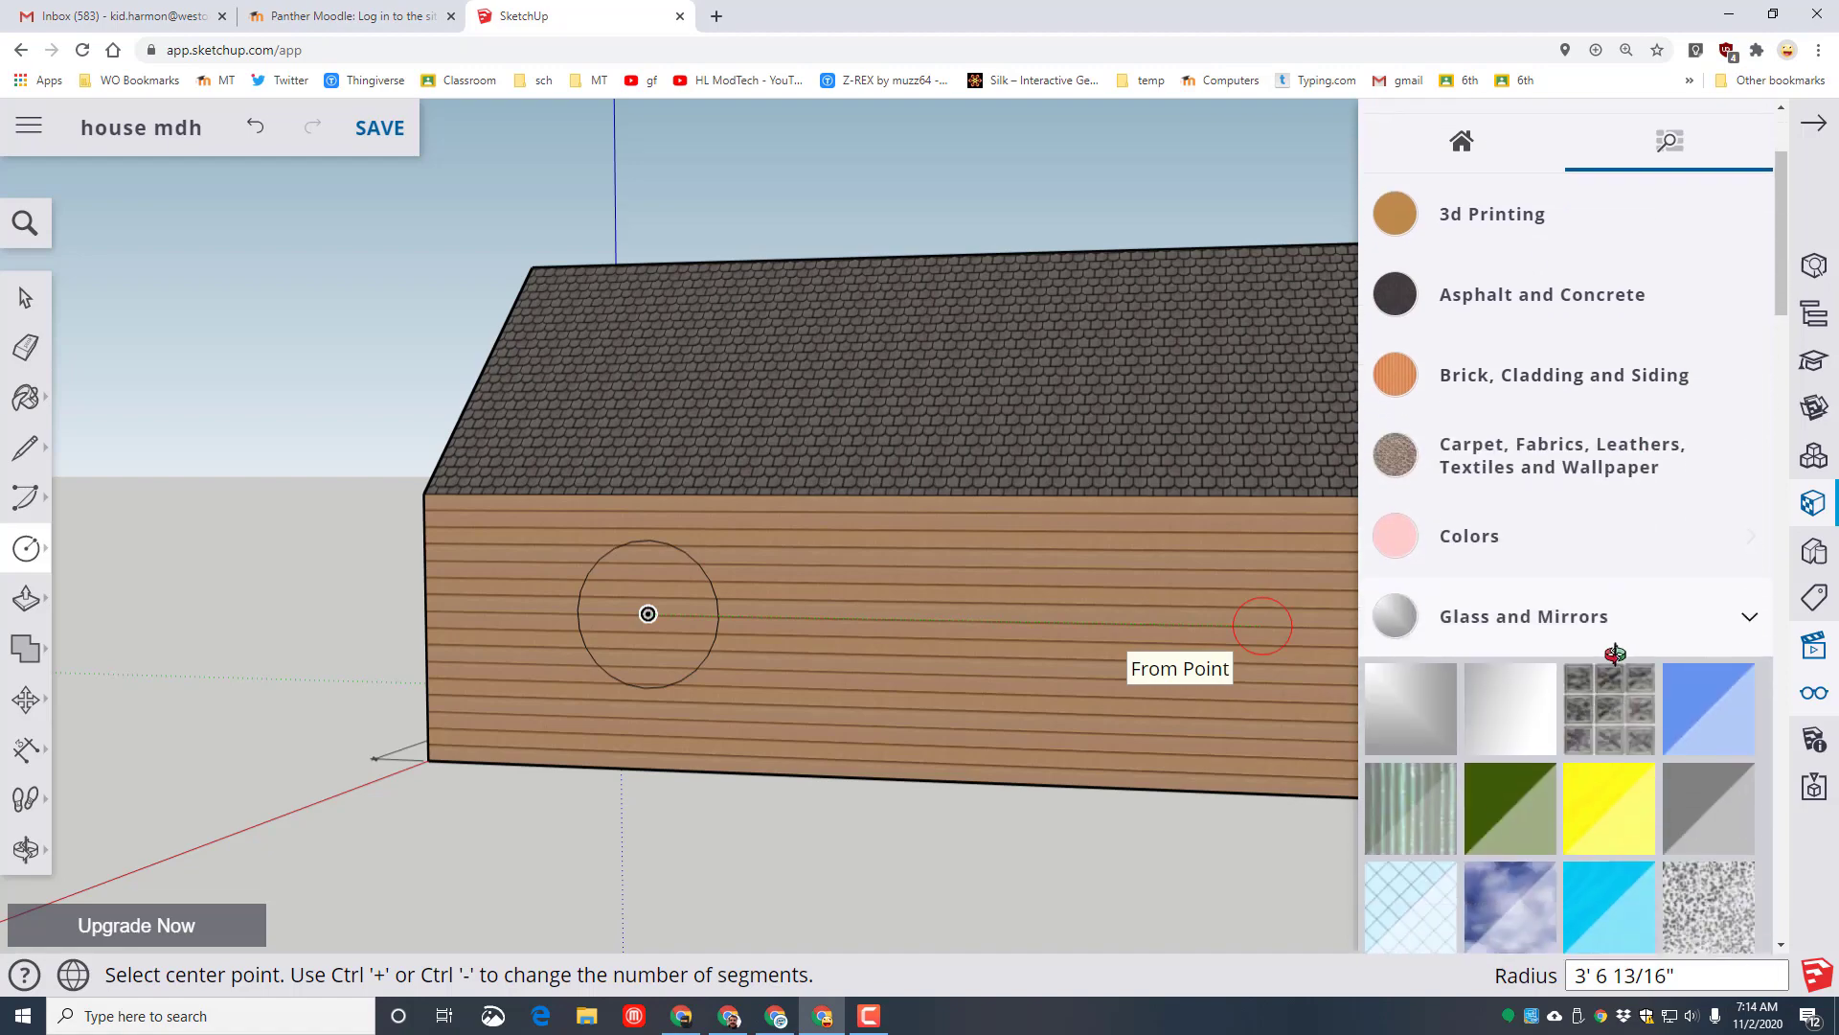
{"action": "left_click", "coordinate": [1660, 711]}
{"action": "left_click", "coordinate": [657, 616]}
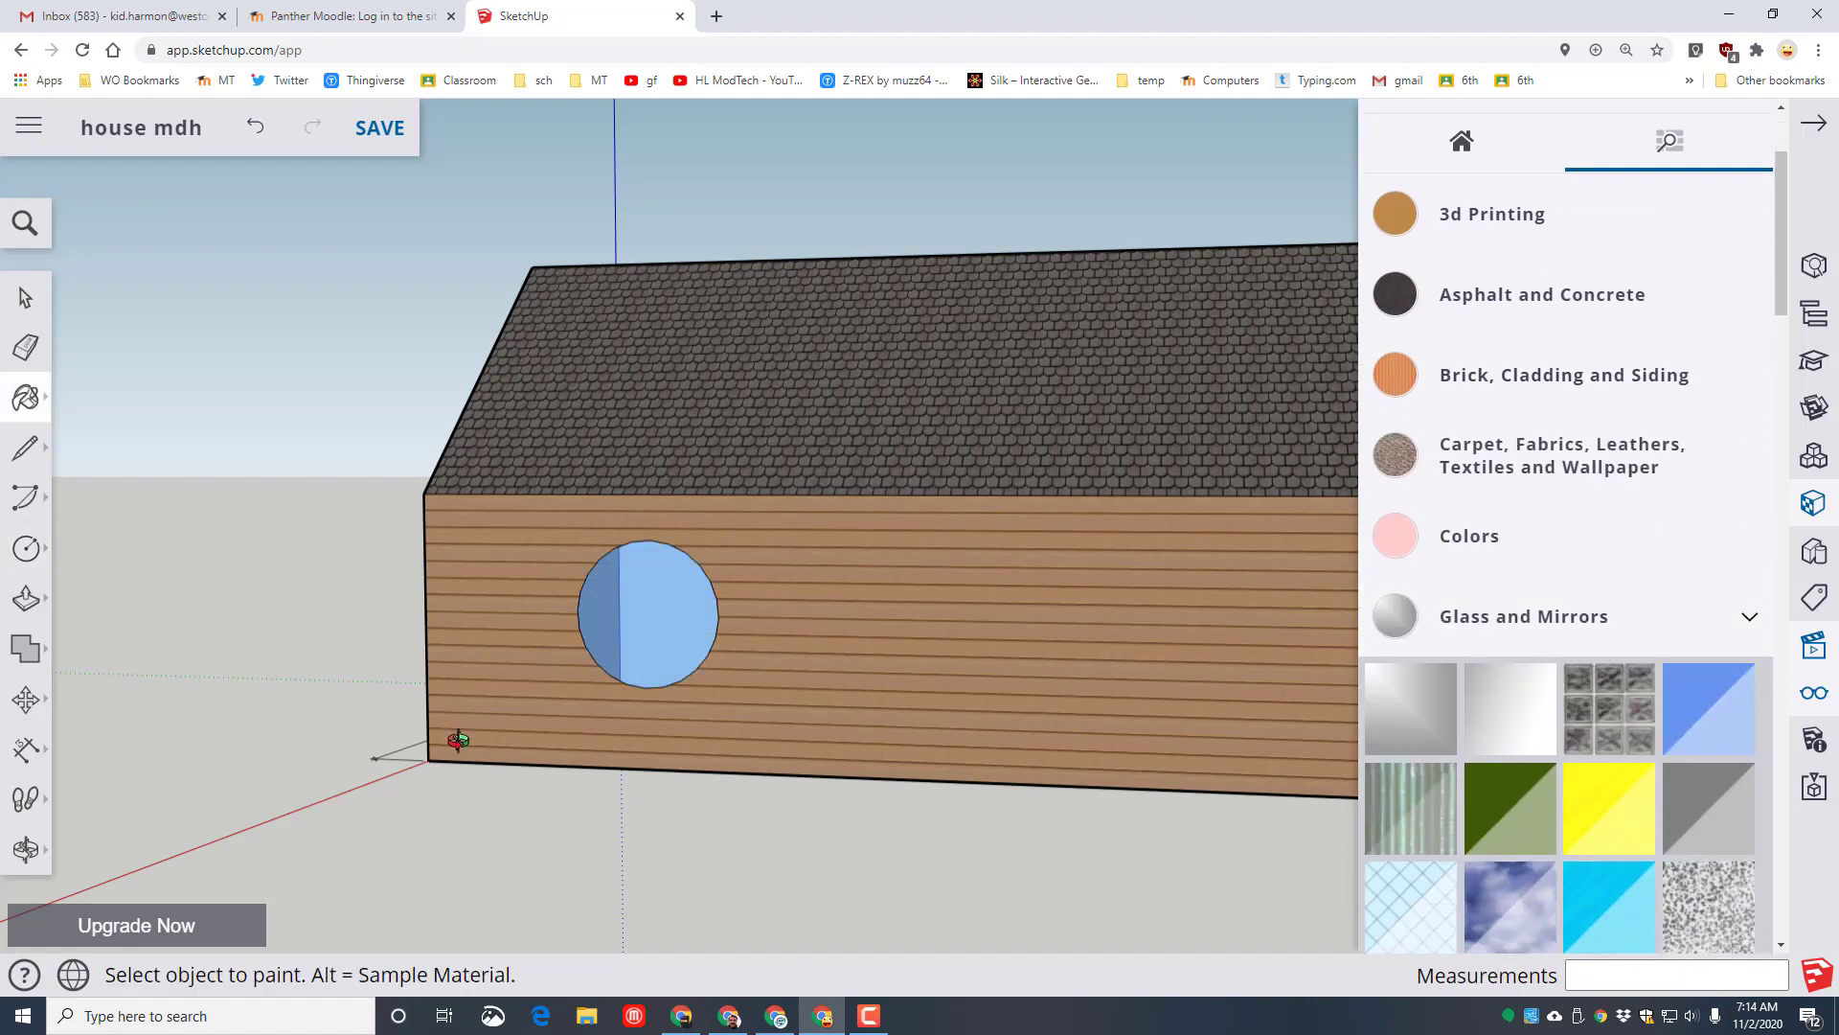
Draw a rectangle about 14' 7" wide by 10' 6" high beside the round window, starting at the wall's base edge
{"action": "mouse_move", "coordinate": [456, 738]}
{"action": "middle_mouse_down"}
{"action": "mouse_move", "coordinate": [399, 739]}
{"action": "mouse_move", "coordinate": [1059, 825]}
{"action": "mouse_move", "coordinate": [917, 829]}
{"action": "middle_mouse_up"}
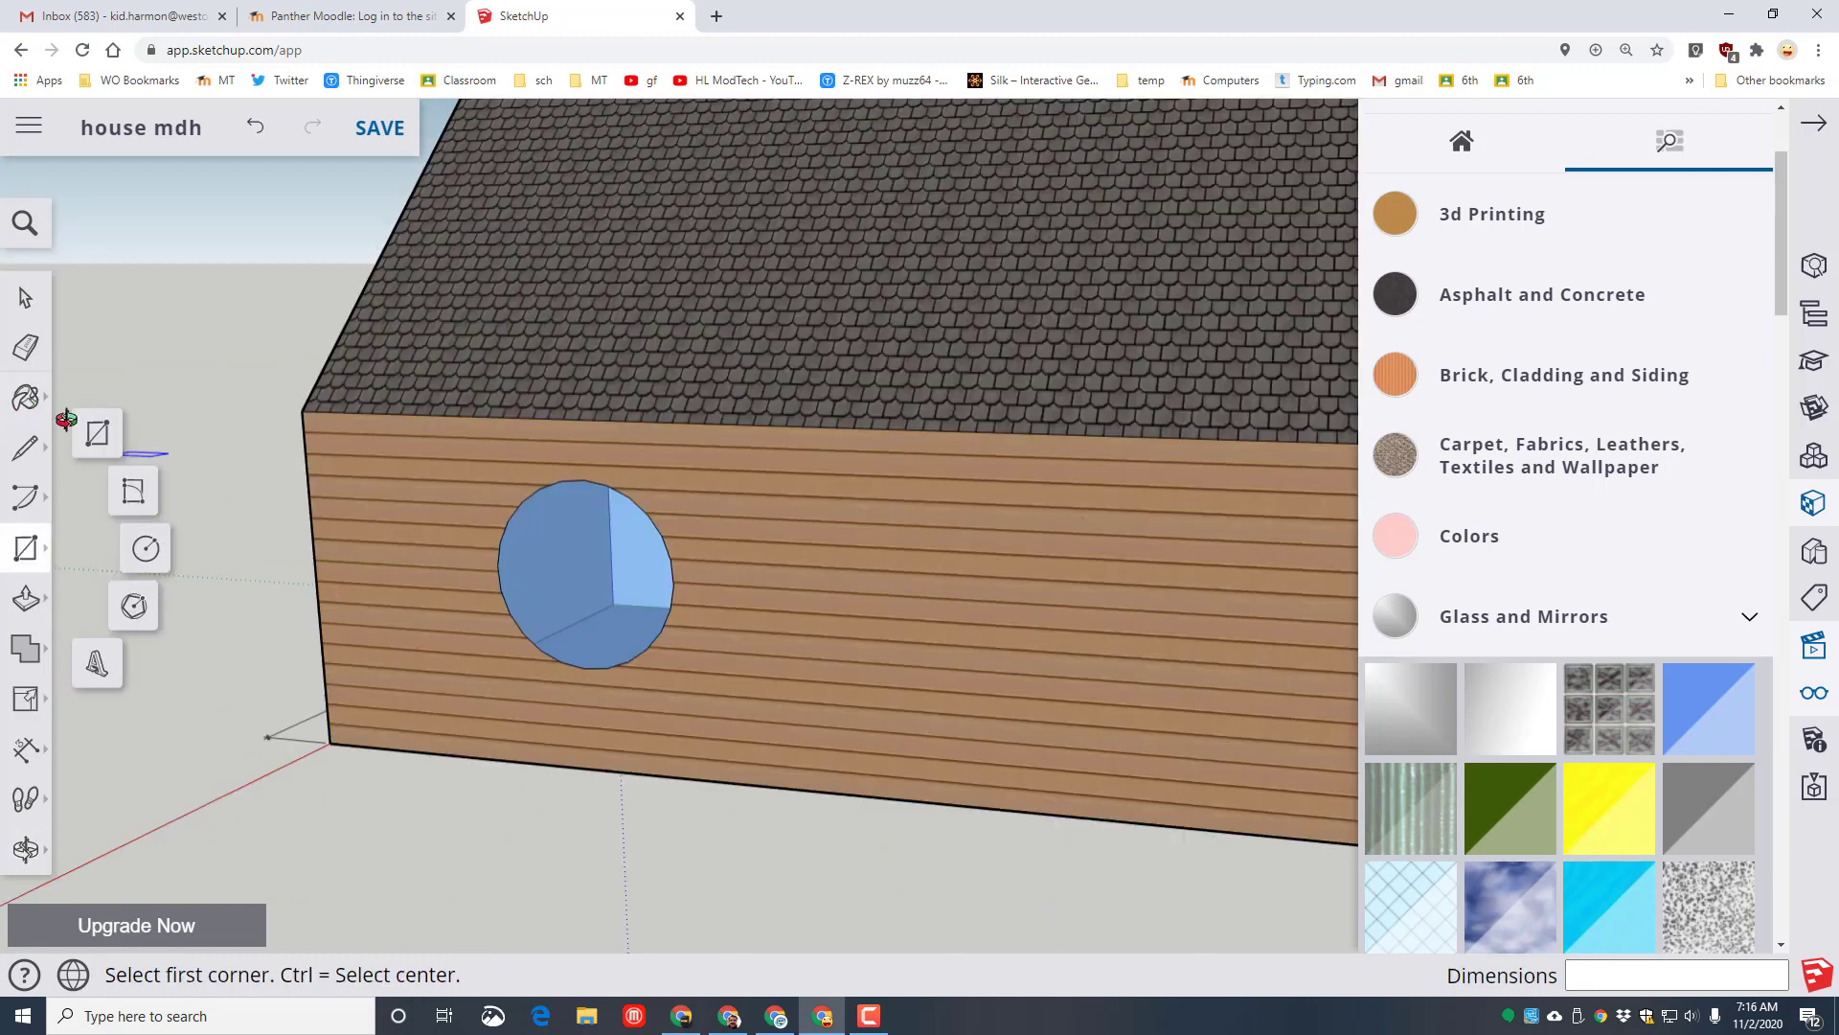
{"action": "left_click", "coordinate": [97, 433]}
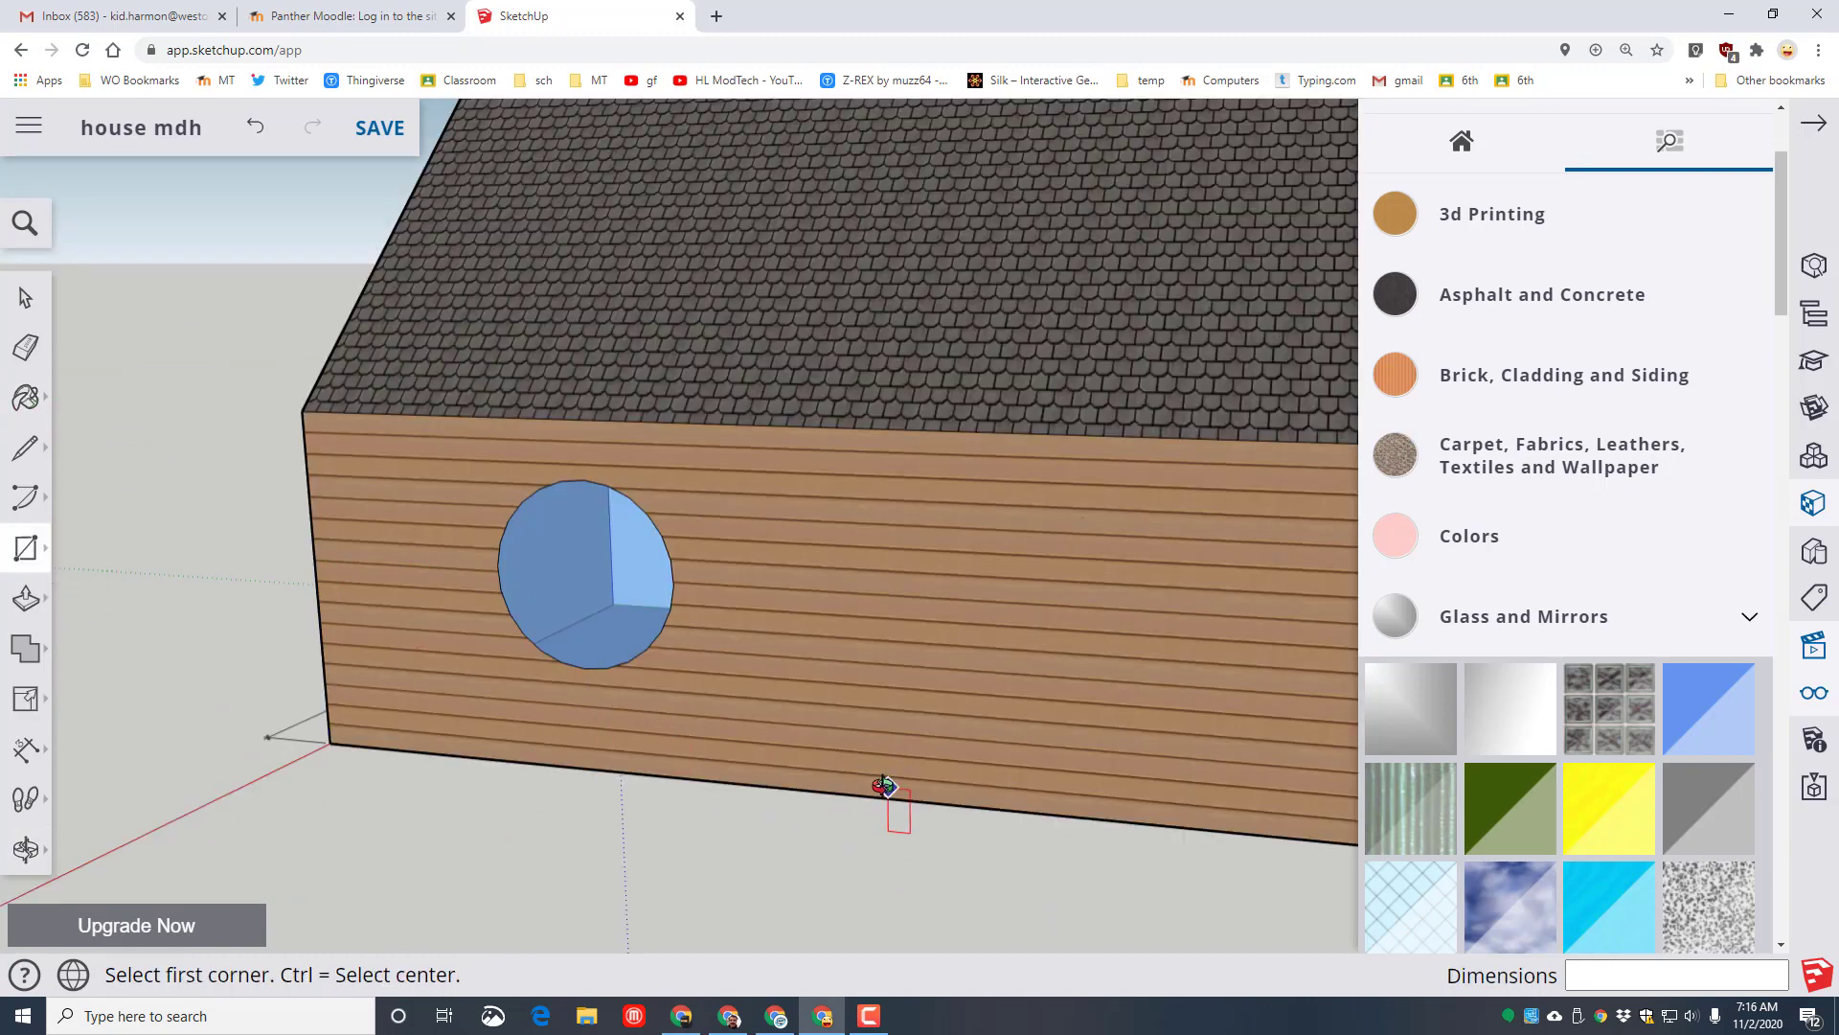
{"action": "middle_click_drag", "start_coordinate": [882, 786], "coordinate": [1035, 791]}
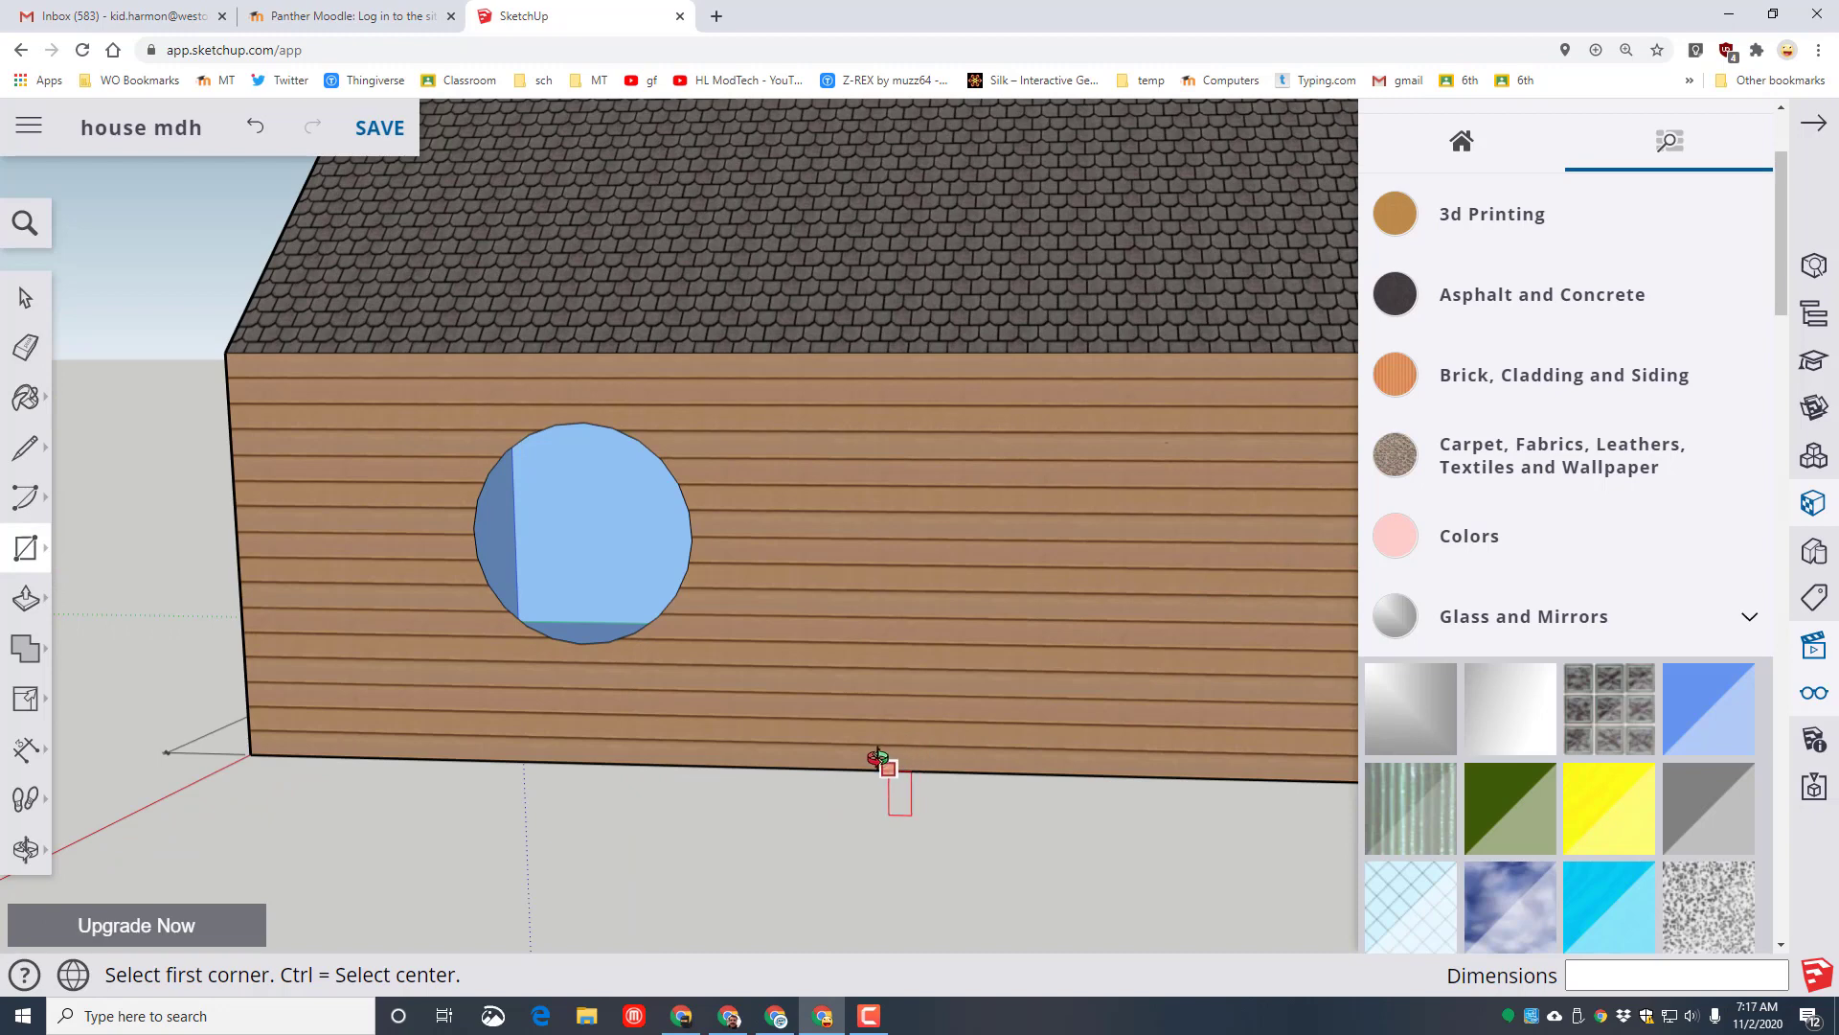
{"action": "left_click", "coordinate": [828, 767]}
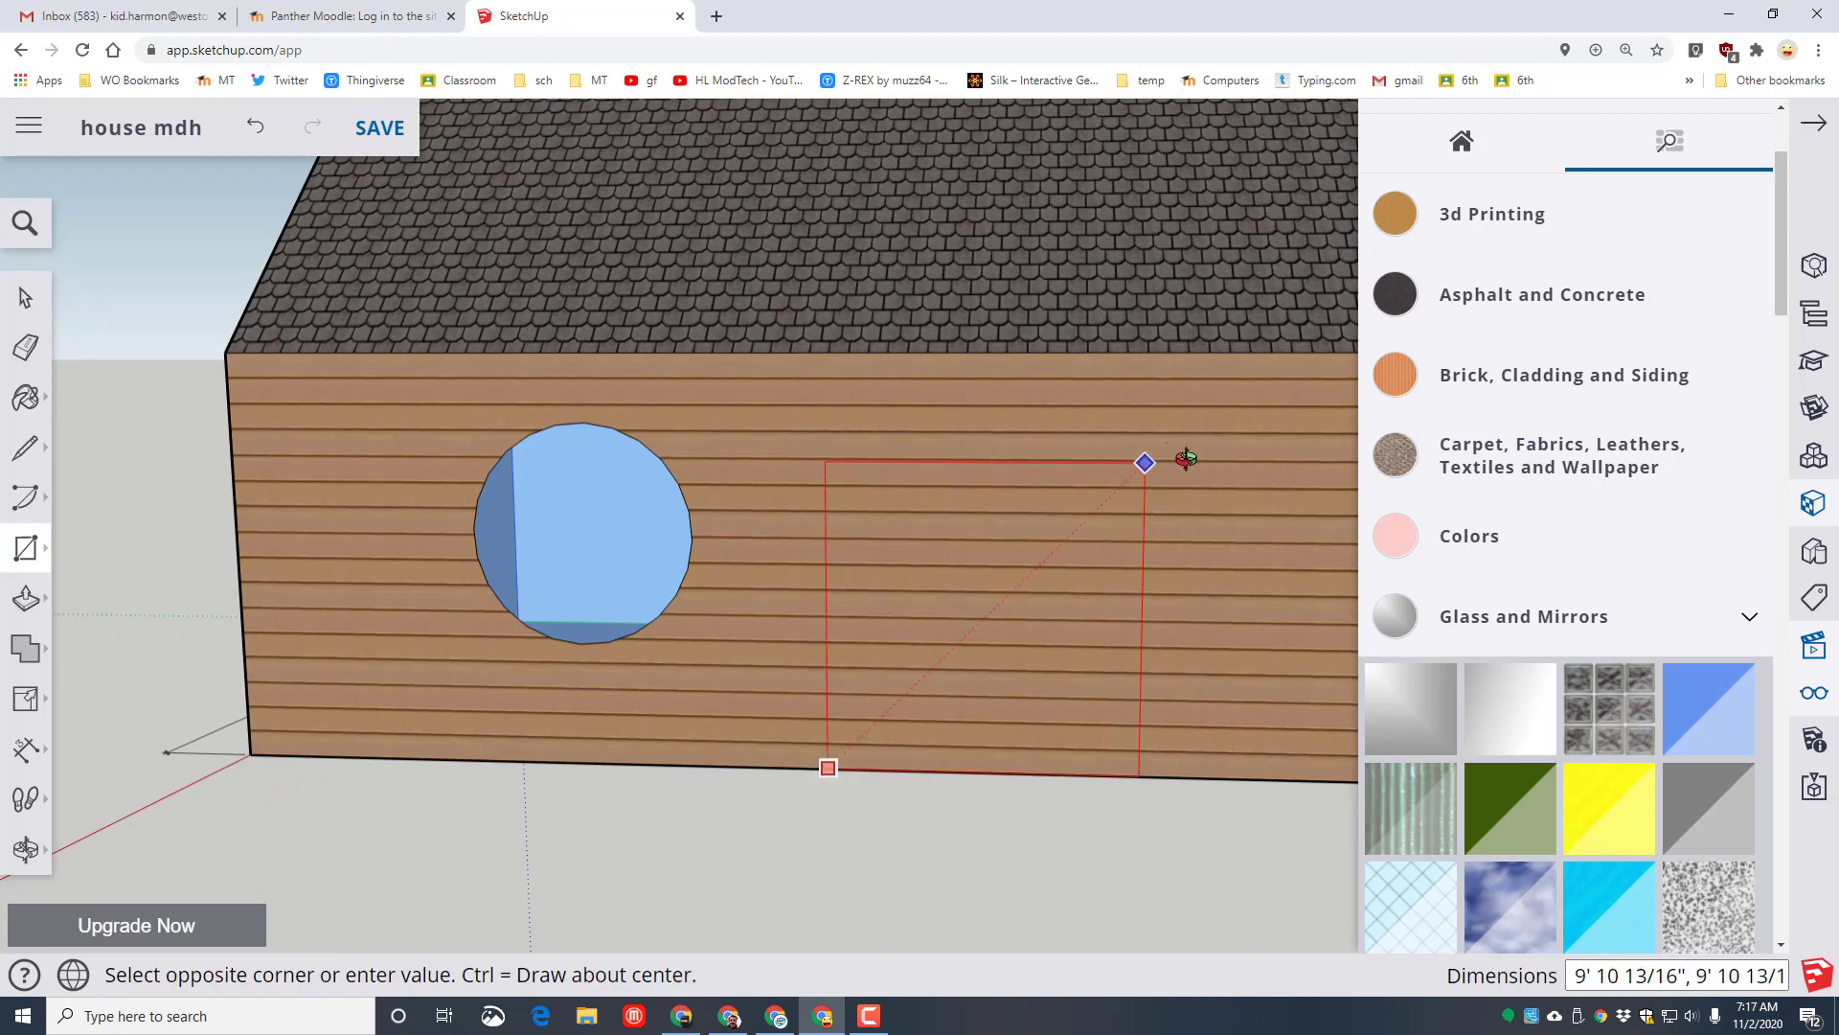
{"action": "left_click", "coordinate": [1298, 441]}
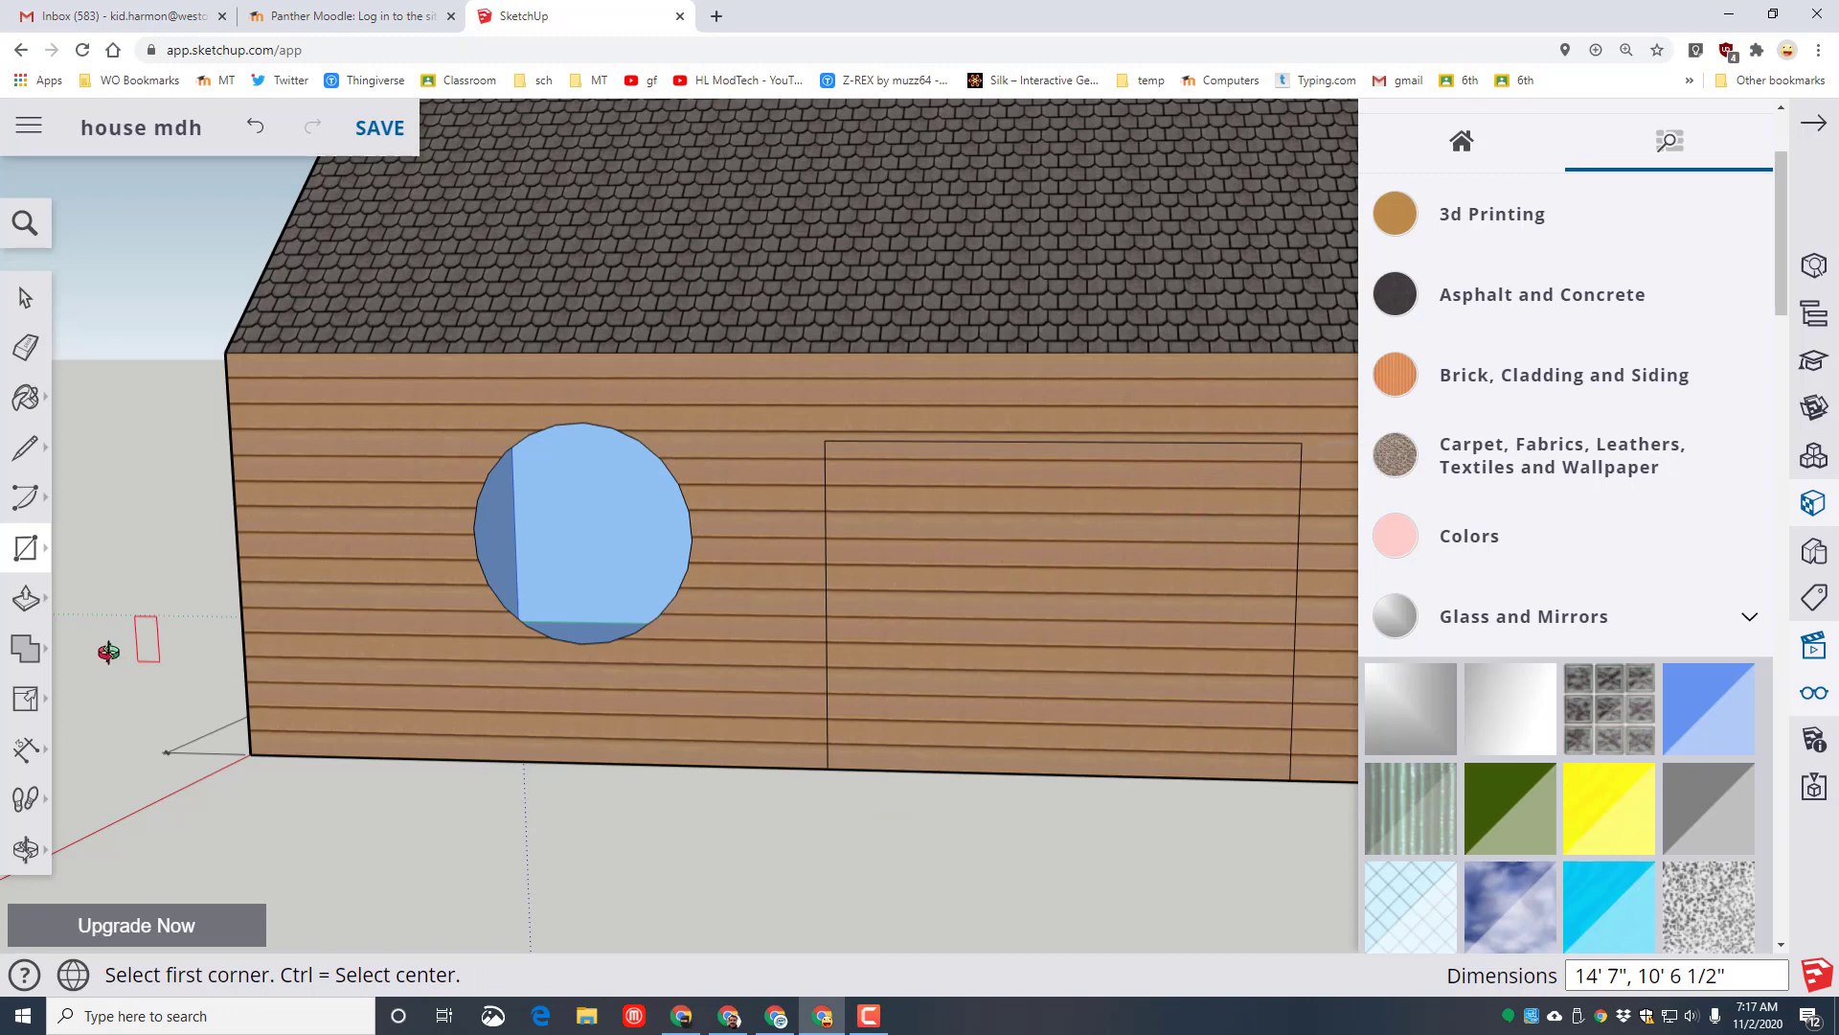
Offset the large rectangle's outline slightly outward to form a frame and erase the strip extending below the wall's base
{"action": "left_click", "coordinate": [20, 596]}
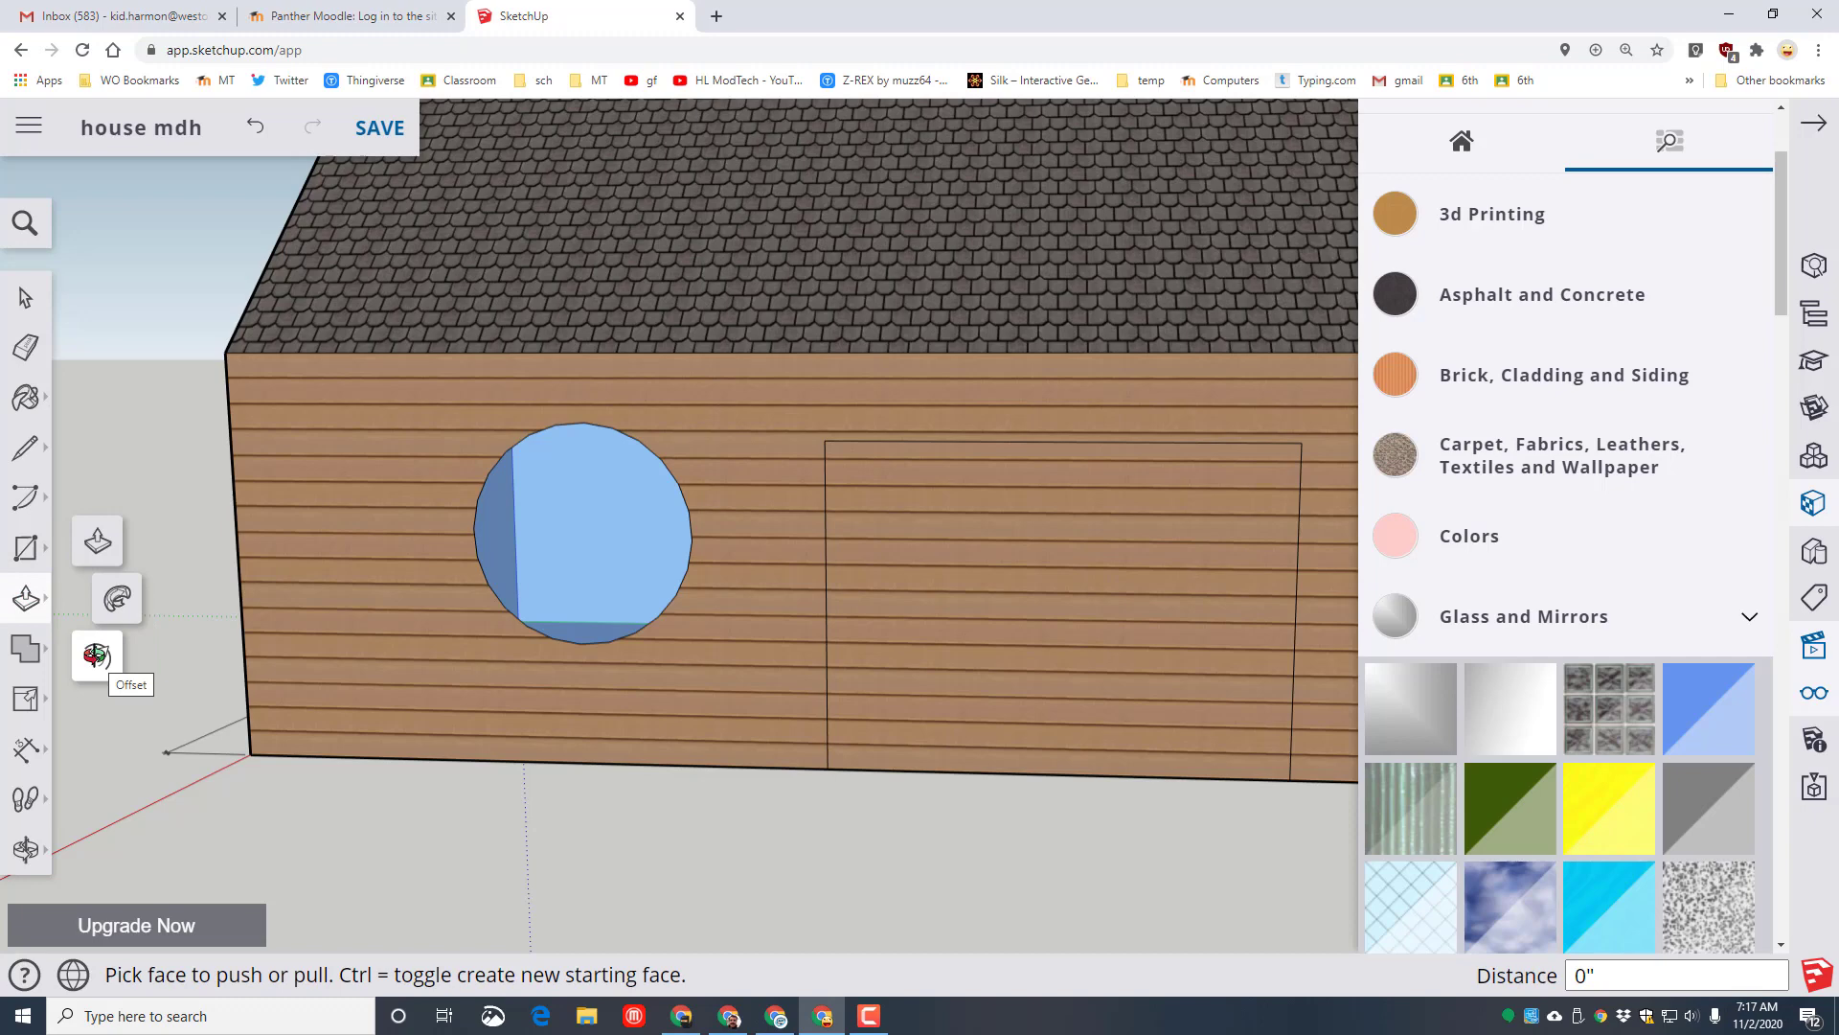
{"action": "left_click", "coordinate": [96, 655]}
{"action": "left_click", "coordinate": [894, 657]}
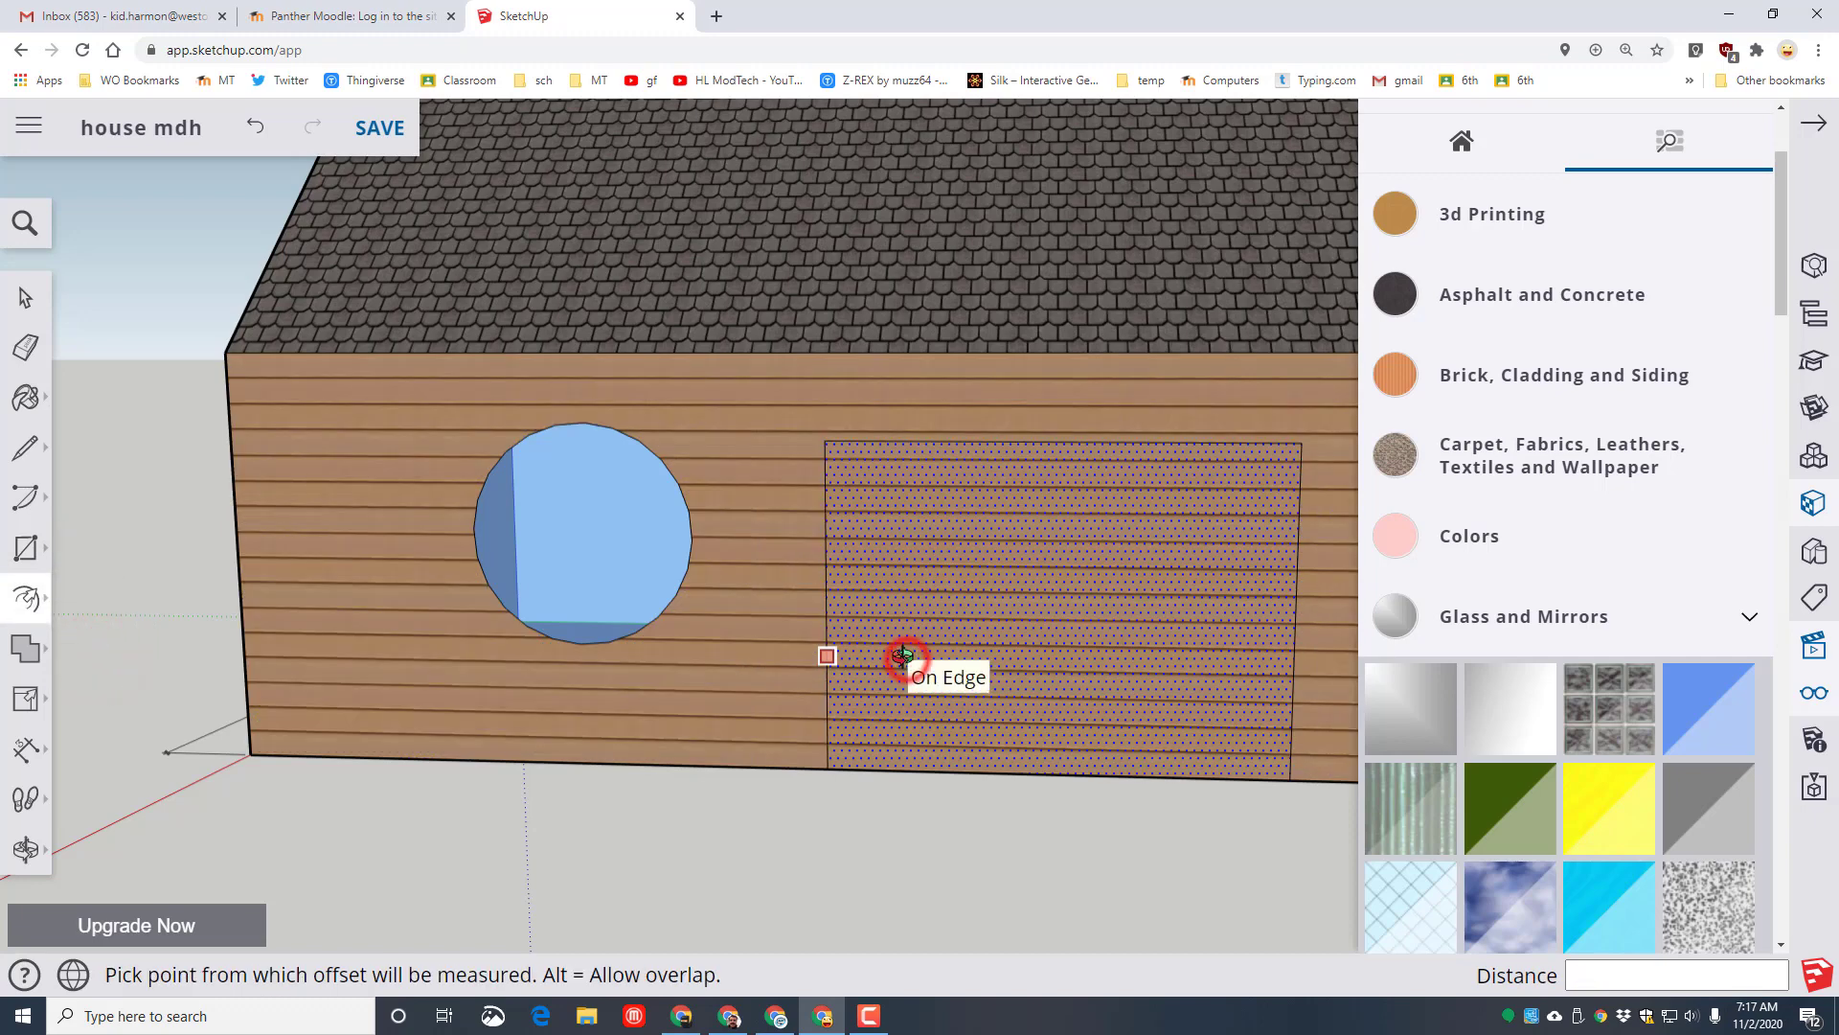
{"action": "left_click", "coordinate": [902, 656]}
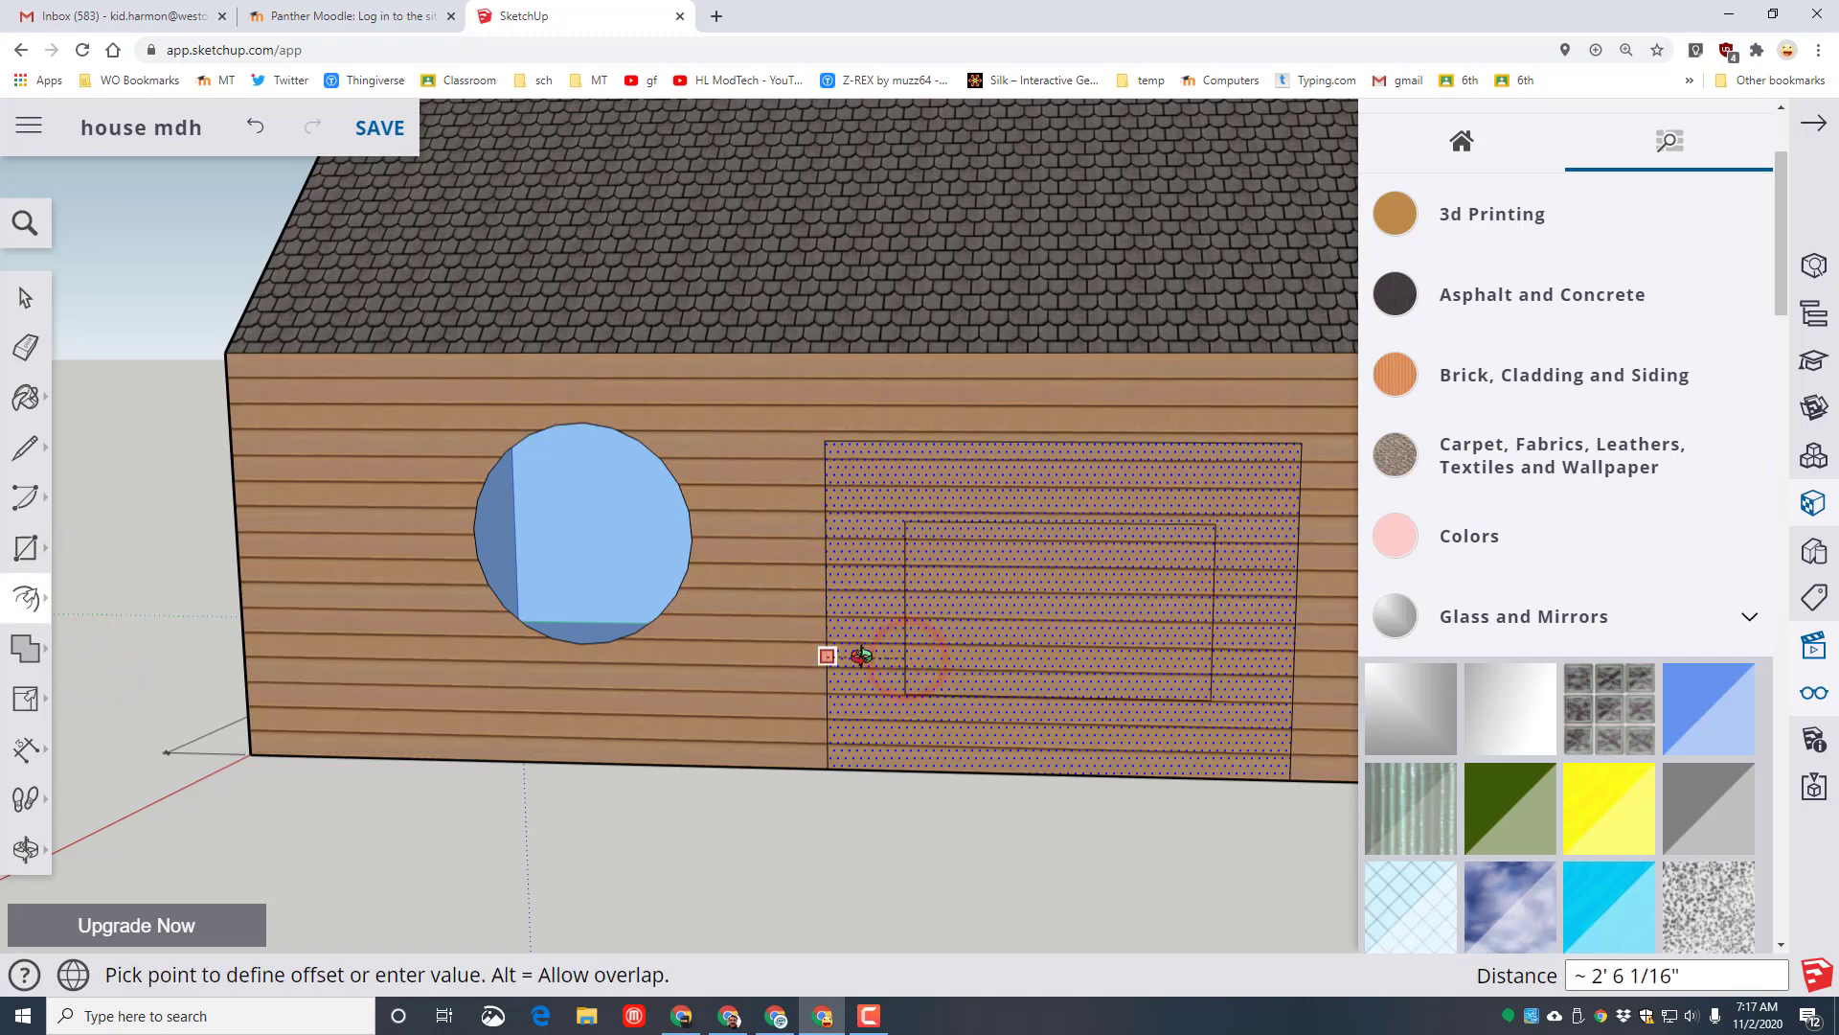
{"action": "left_click", "coordinate": [808, 647]}
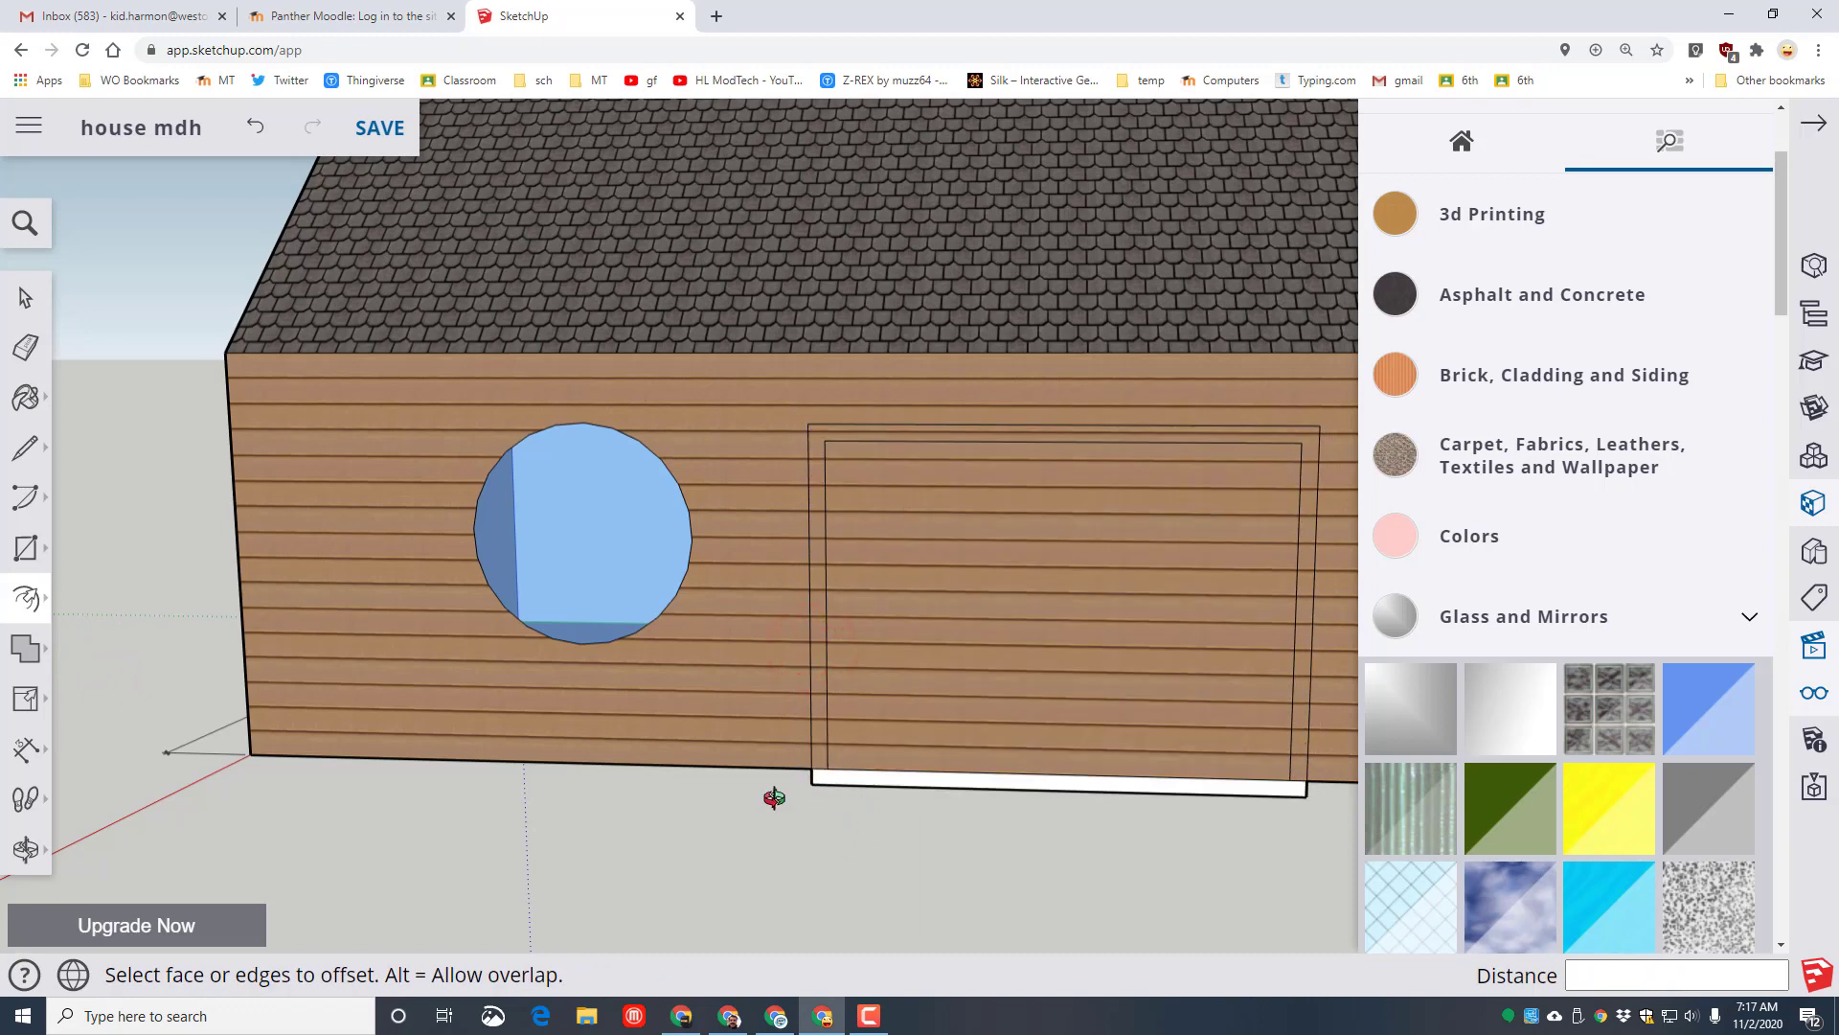
{"action": "left_click", "coordinate": [25, 345]}
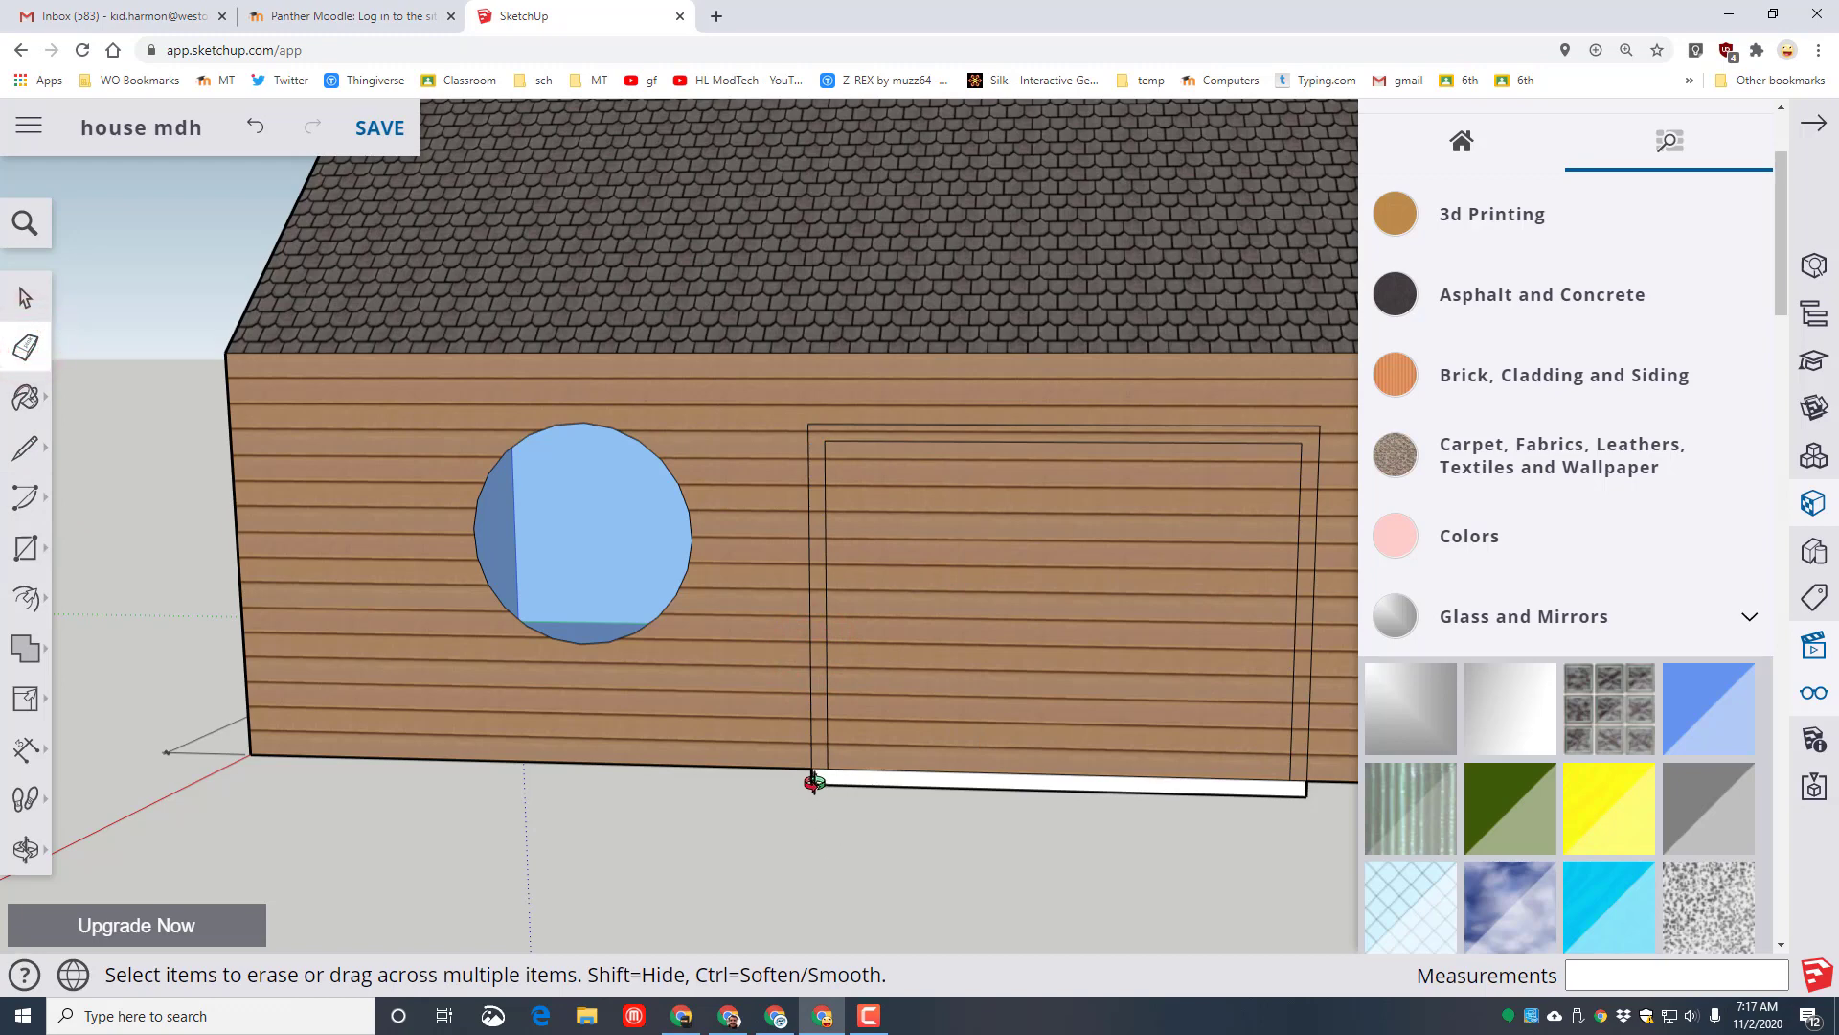
{"action": "left_click", "coordinate": [813, 780]}
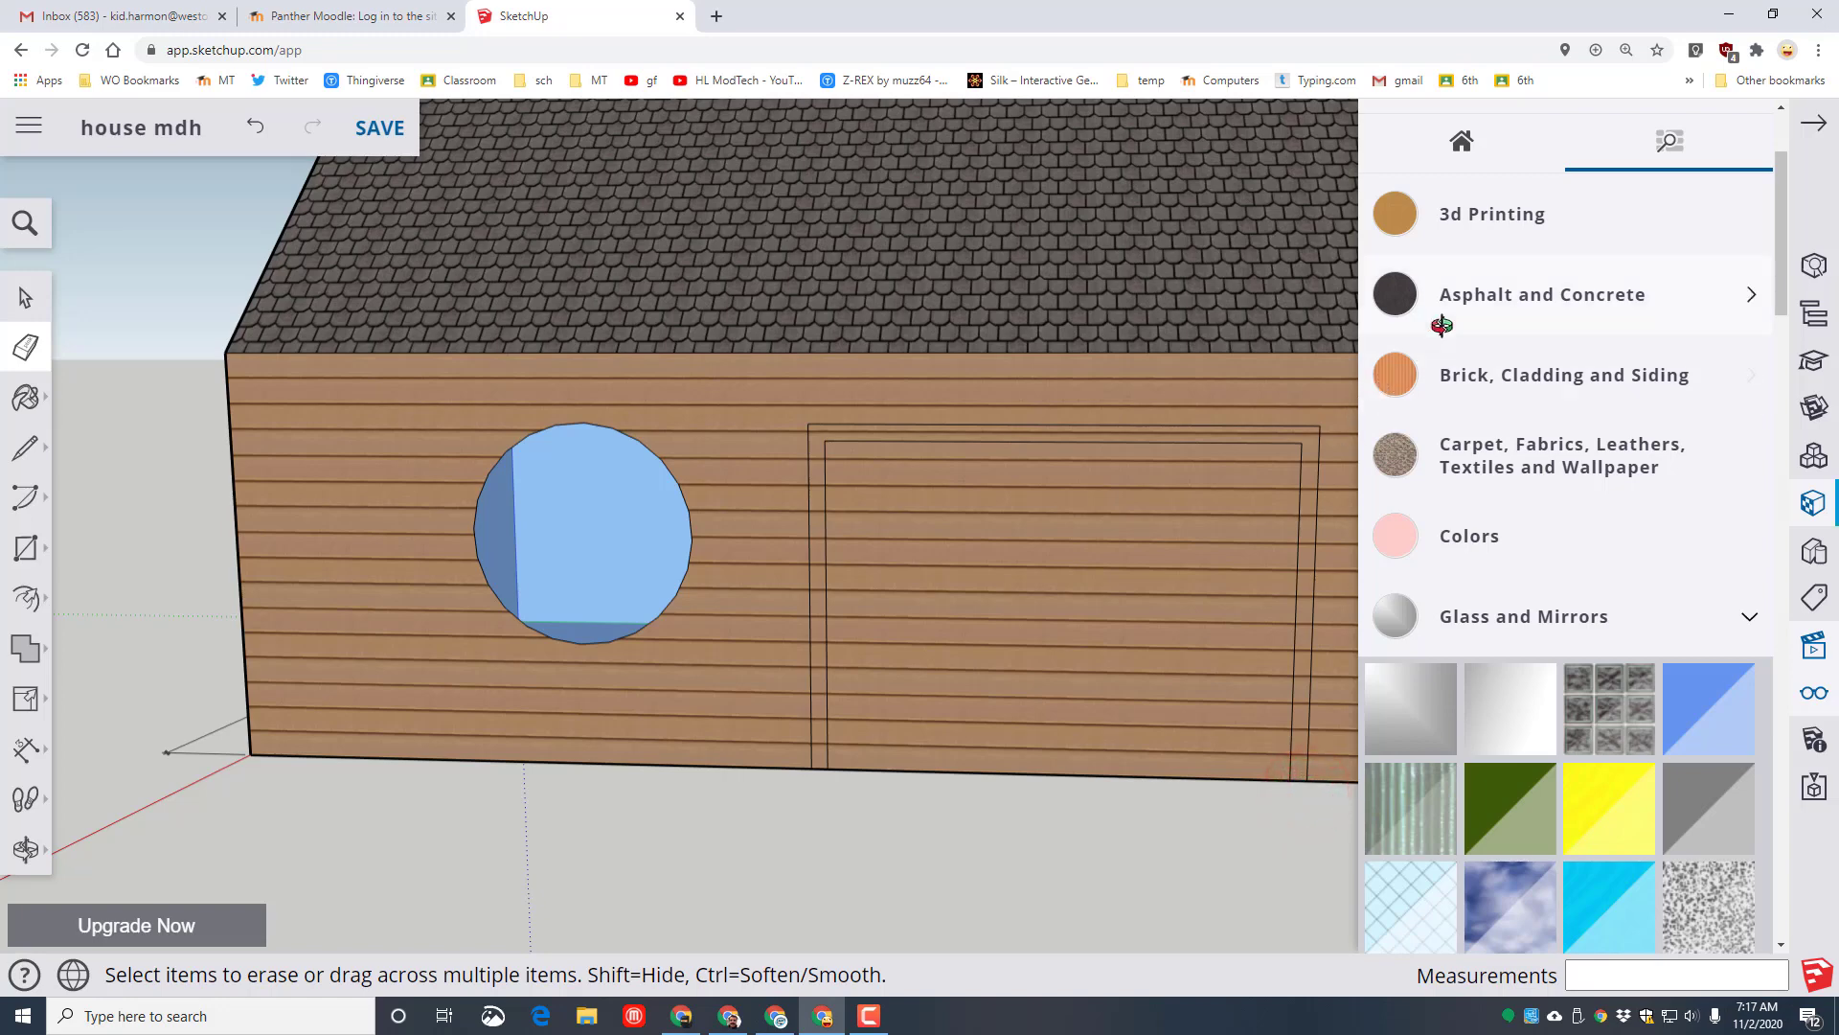
Paint the frame around the large rectangular opening with a brown from the Colors materials
{"action": "left_click", "coordinate": [1449, 524]}
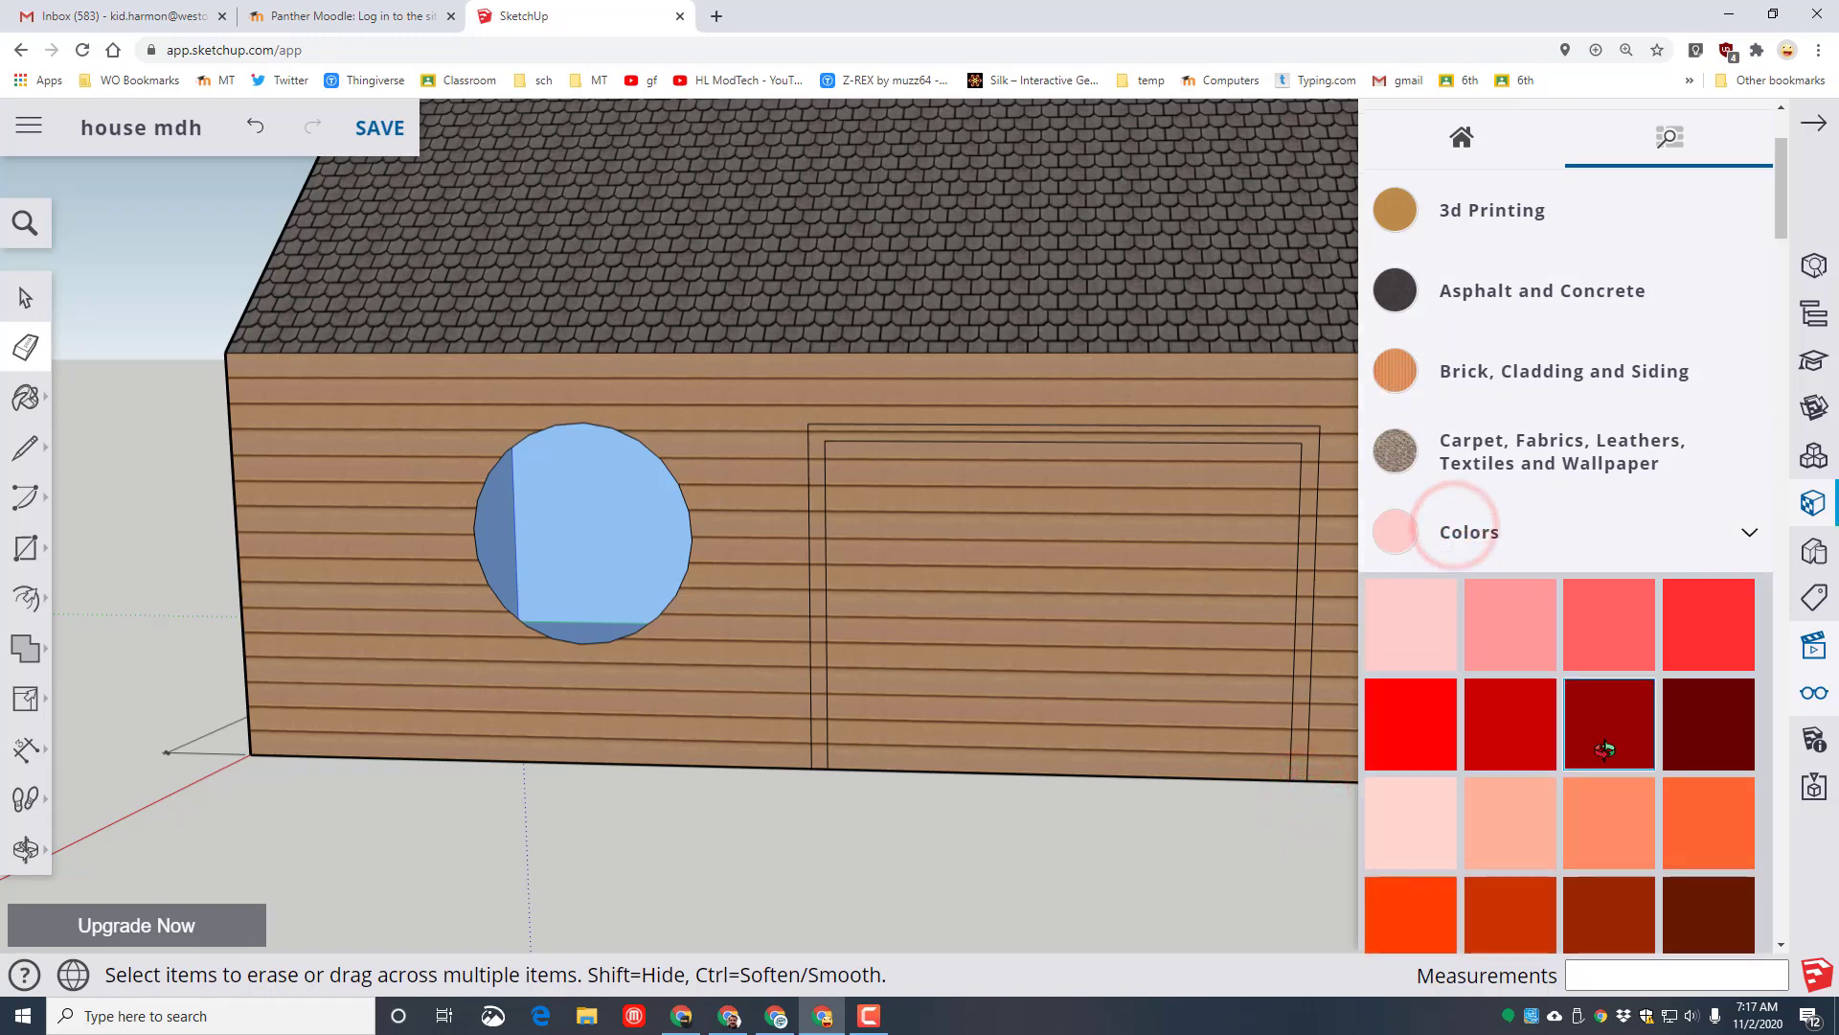
{"action": "scroll", "coordinate": [1638, 757], "scroll_direction": "down", "scroll_amount": 2}
{"action": "scroll", "coordinate": [1700, 784], "scroll_direction": "down", "scroll_amount": 2}
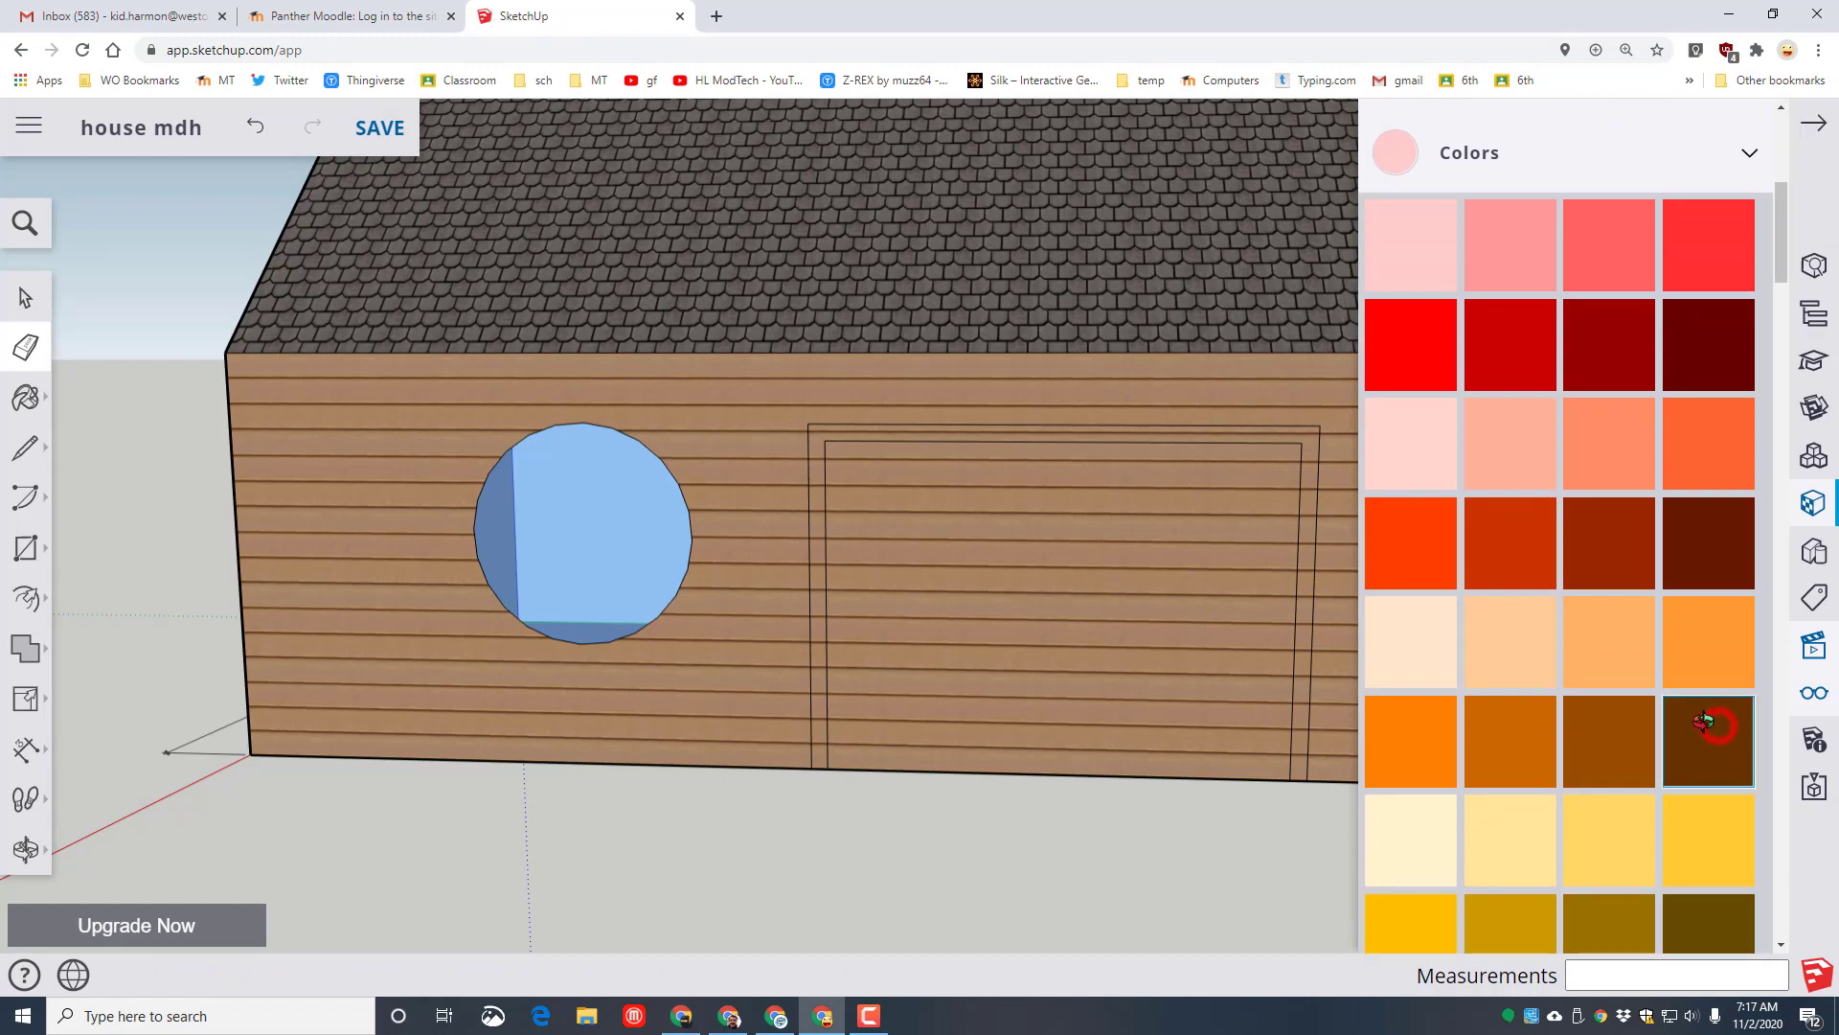
{"action": "left_click", "coordinate": [1715, 728]}
{"action": "left_click", "coordinate": [1305, 704]}
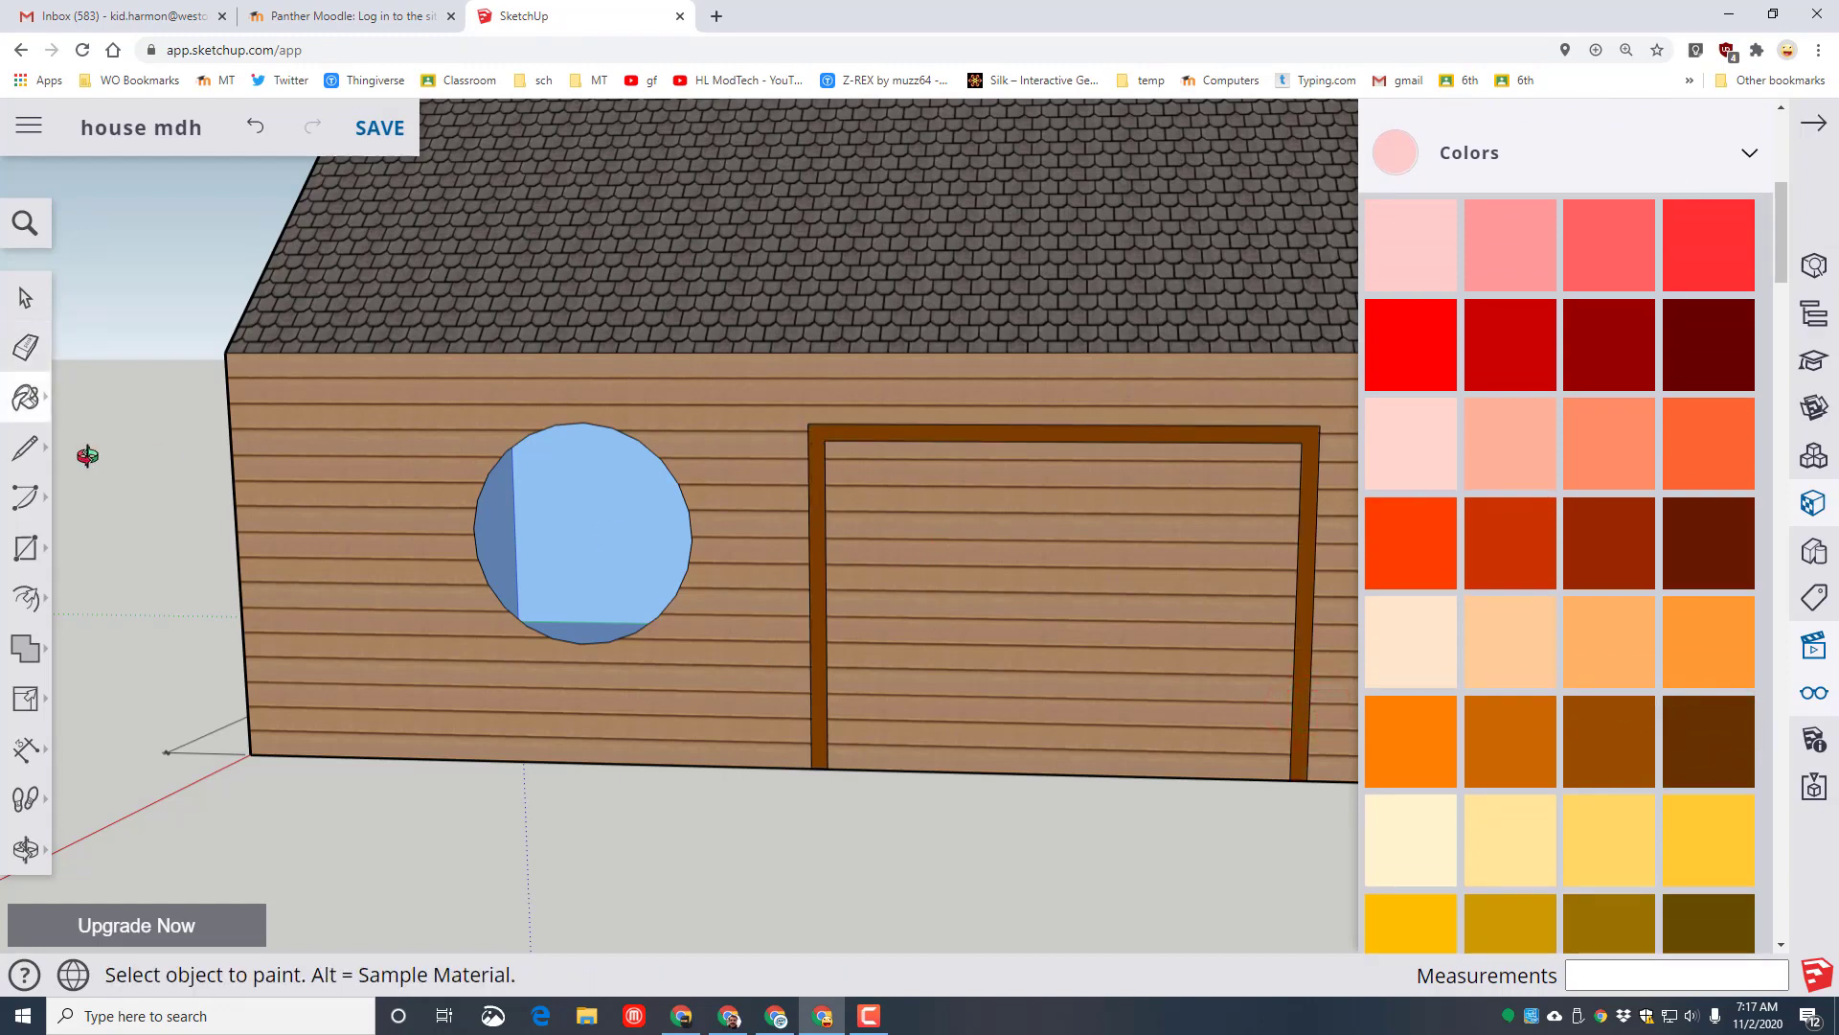
Draw a vertical line about 10' 6" long from the base edge to the frame's inner top edge, splitting the opening in half
{"action": "left_click", "coordinate": [28, 444]}
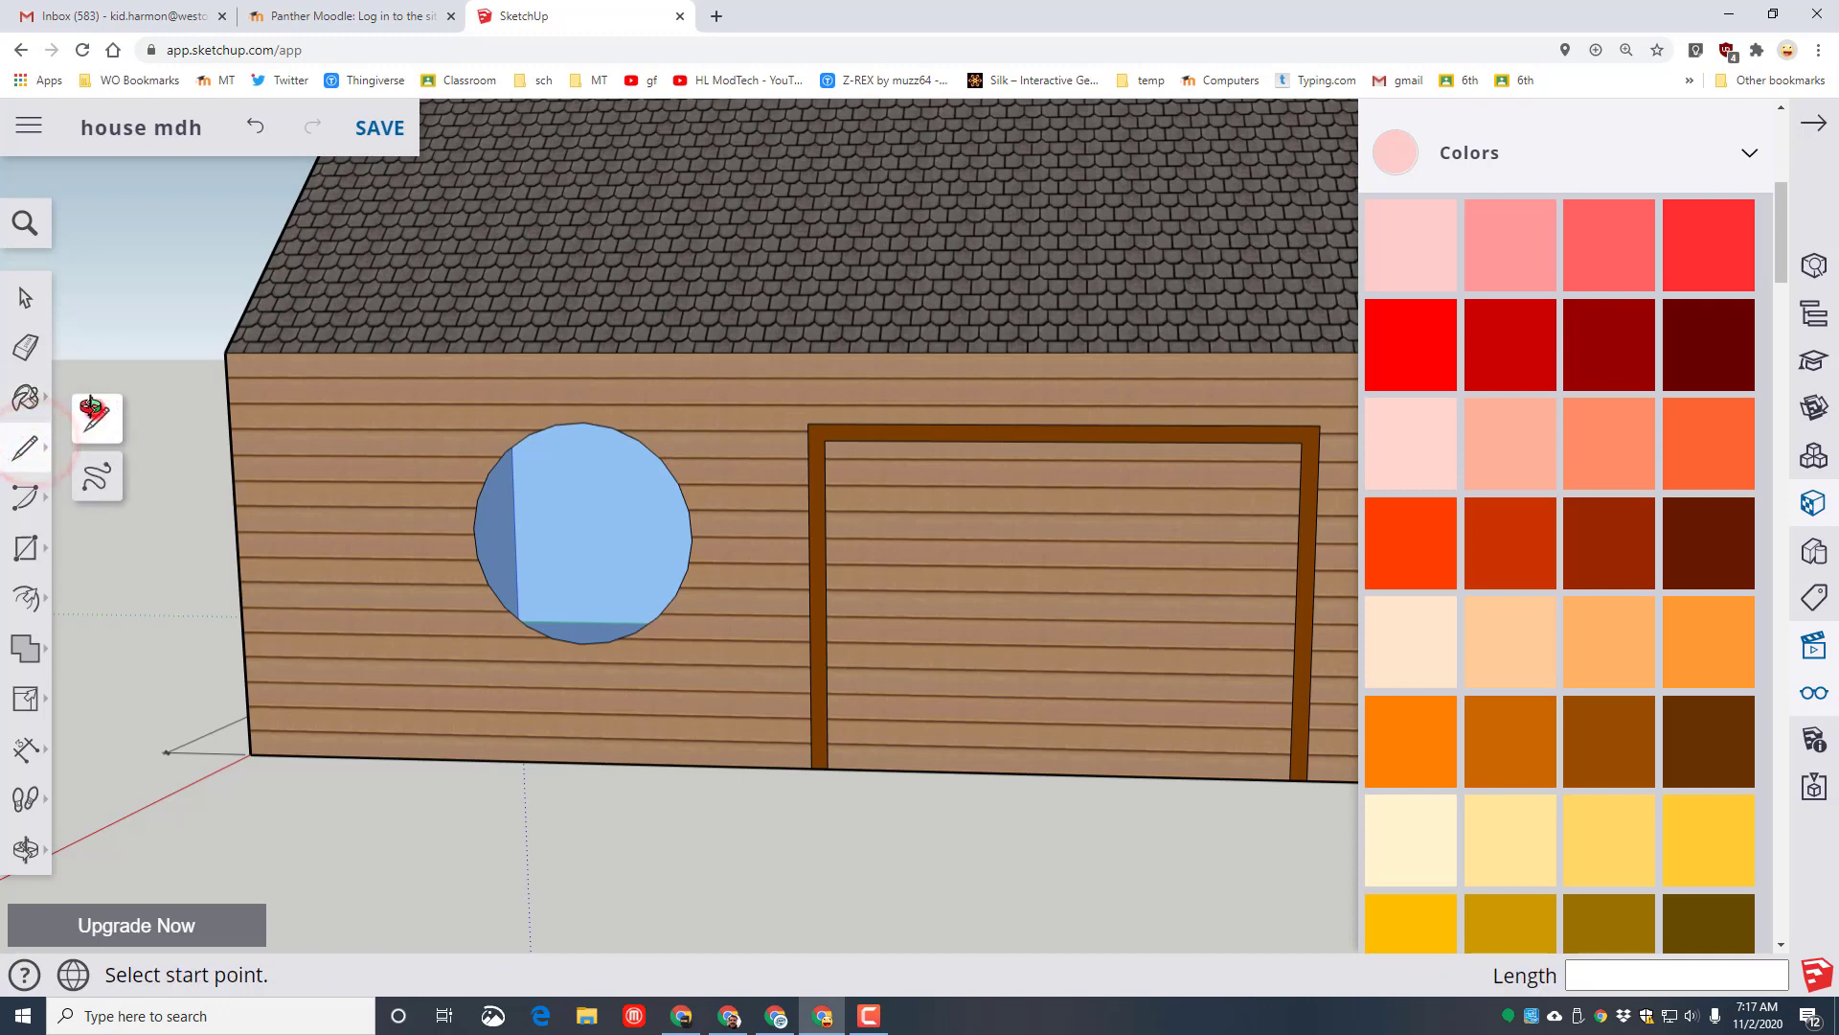
{"action": "left_click", "coordinate": [95, 409]}
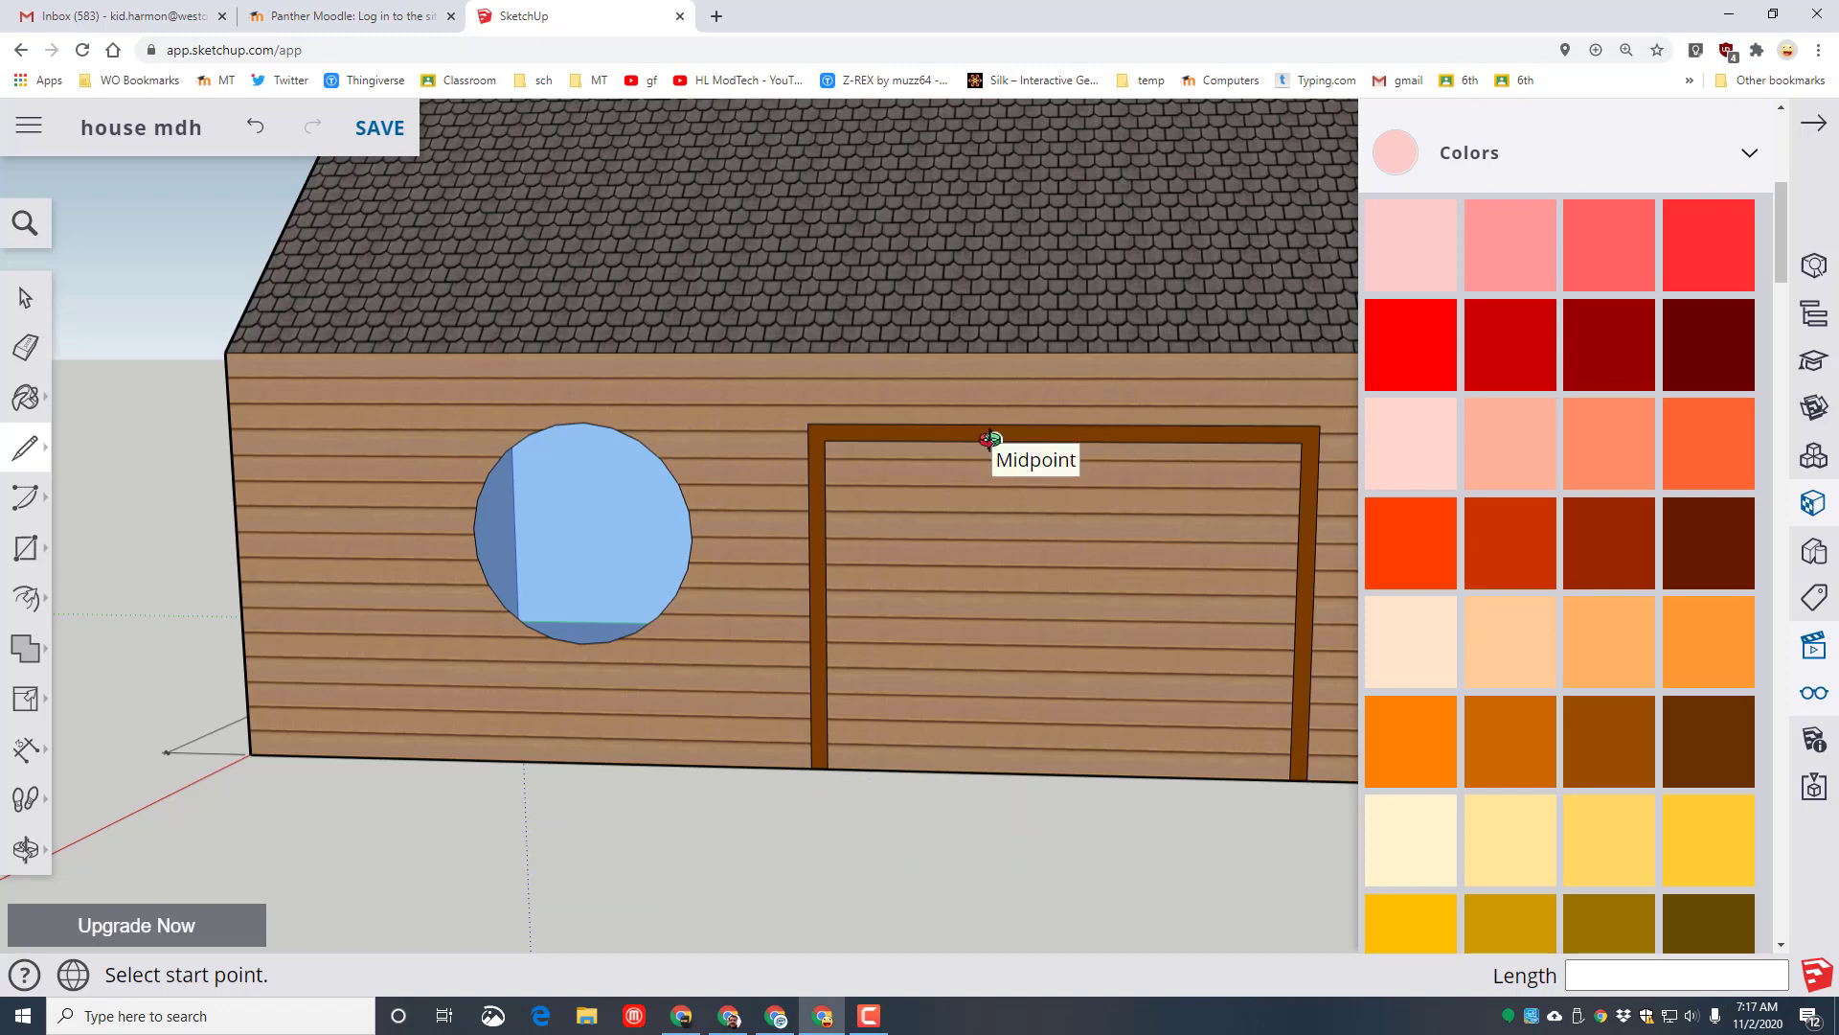
{"action": "left_click", "coordinate": [1056, 772]}
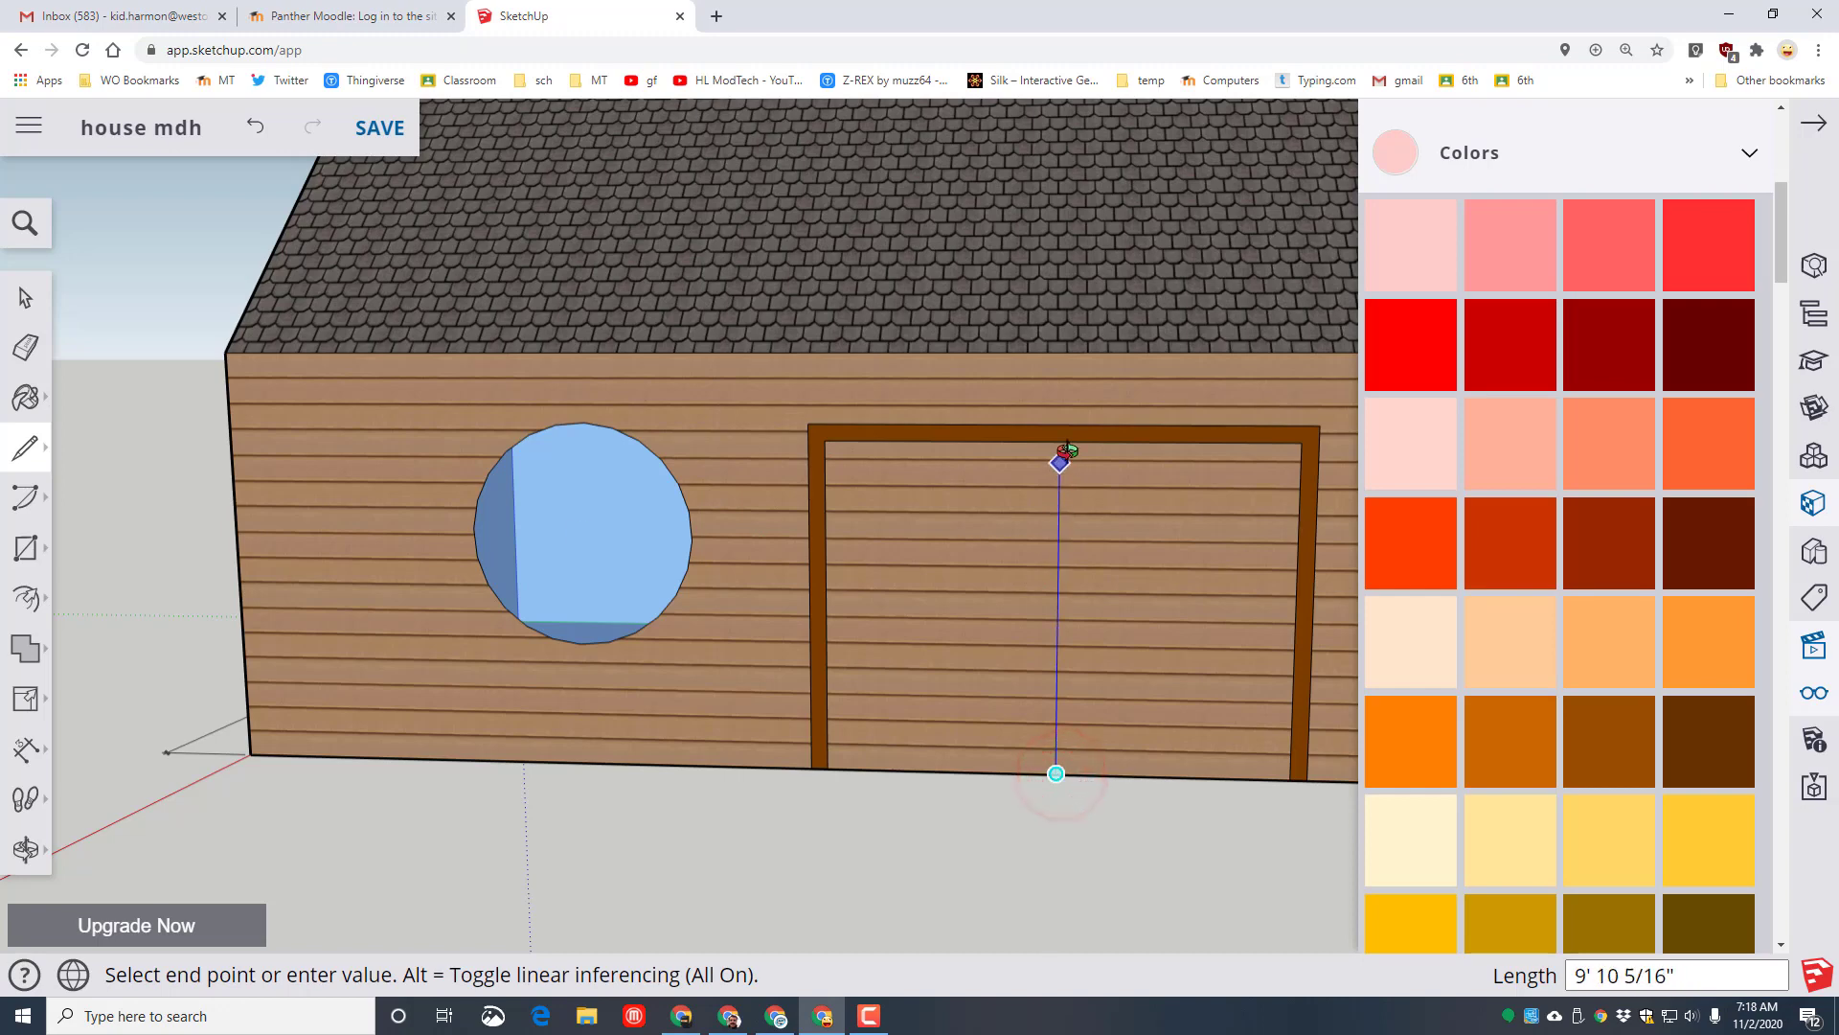
{"action": "left_click", "coordinate": [1060, 440]}
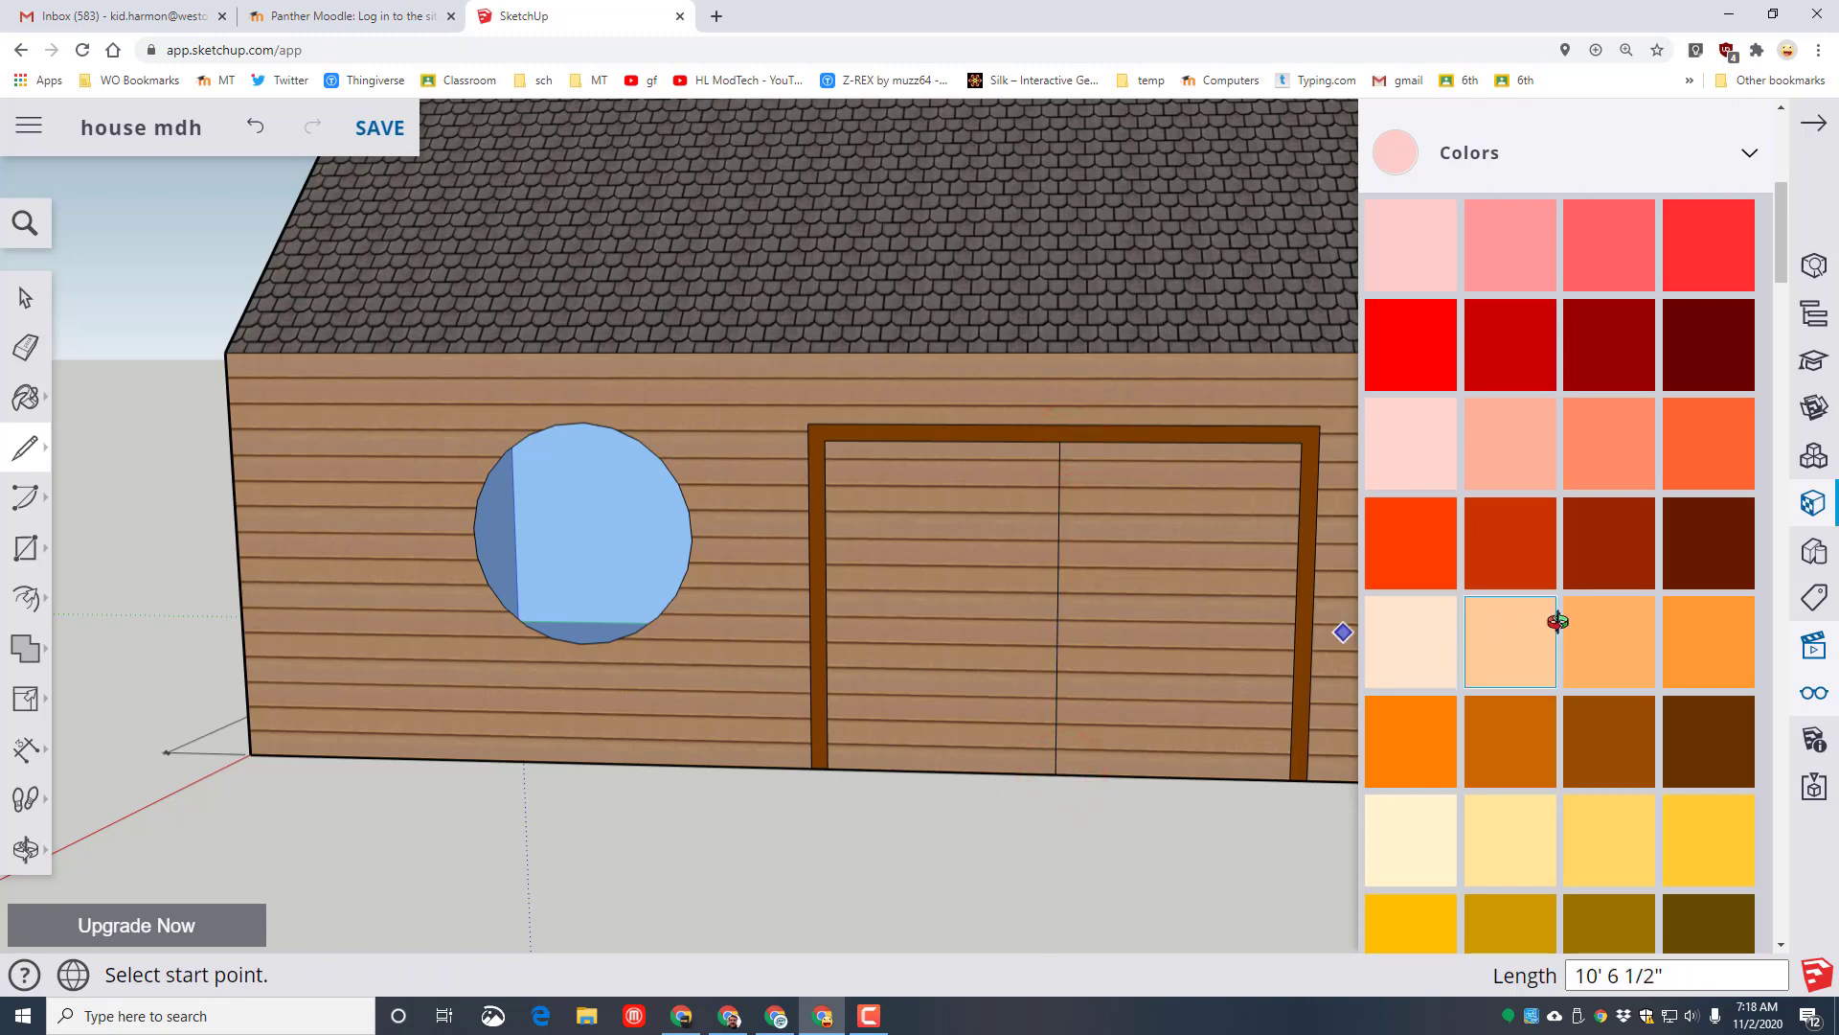
Paint both halves of the framed opening with the blue translucent glass from the Glass and Mirrors materials
{"action": "scroll", "coordinate": [1723, 475], "scroll_direction": "up", "scroll_amount": 3}
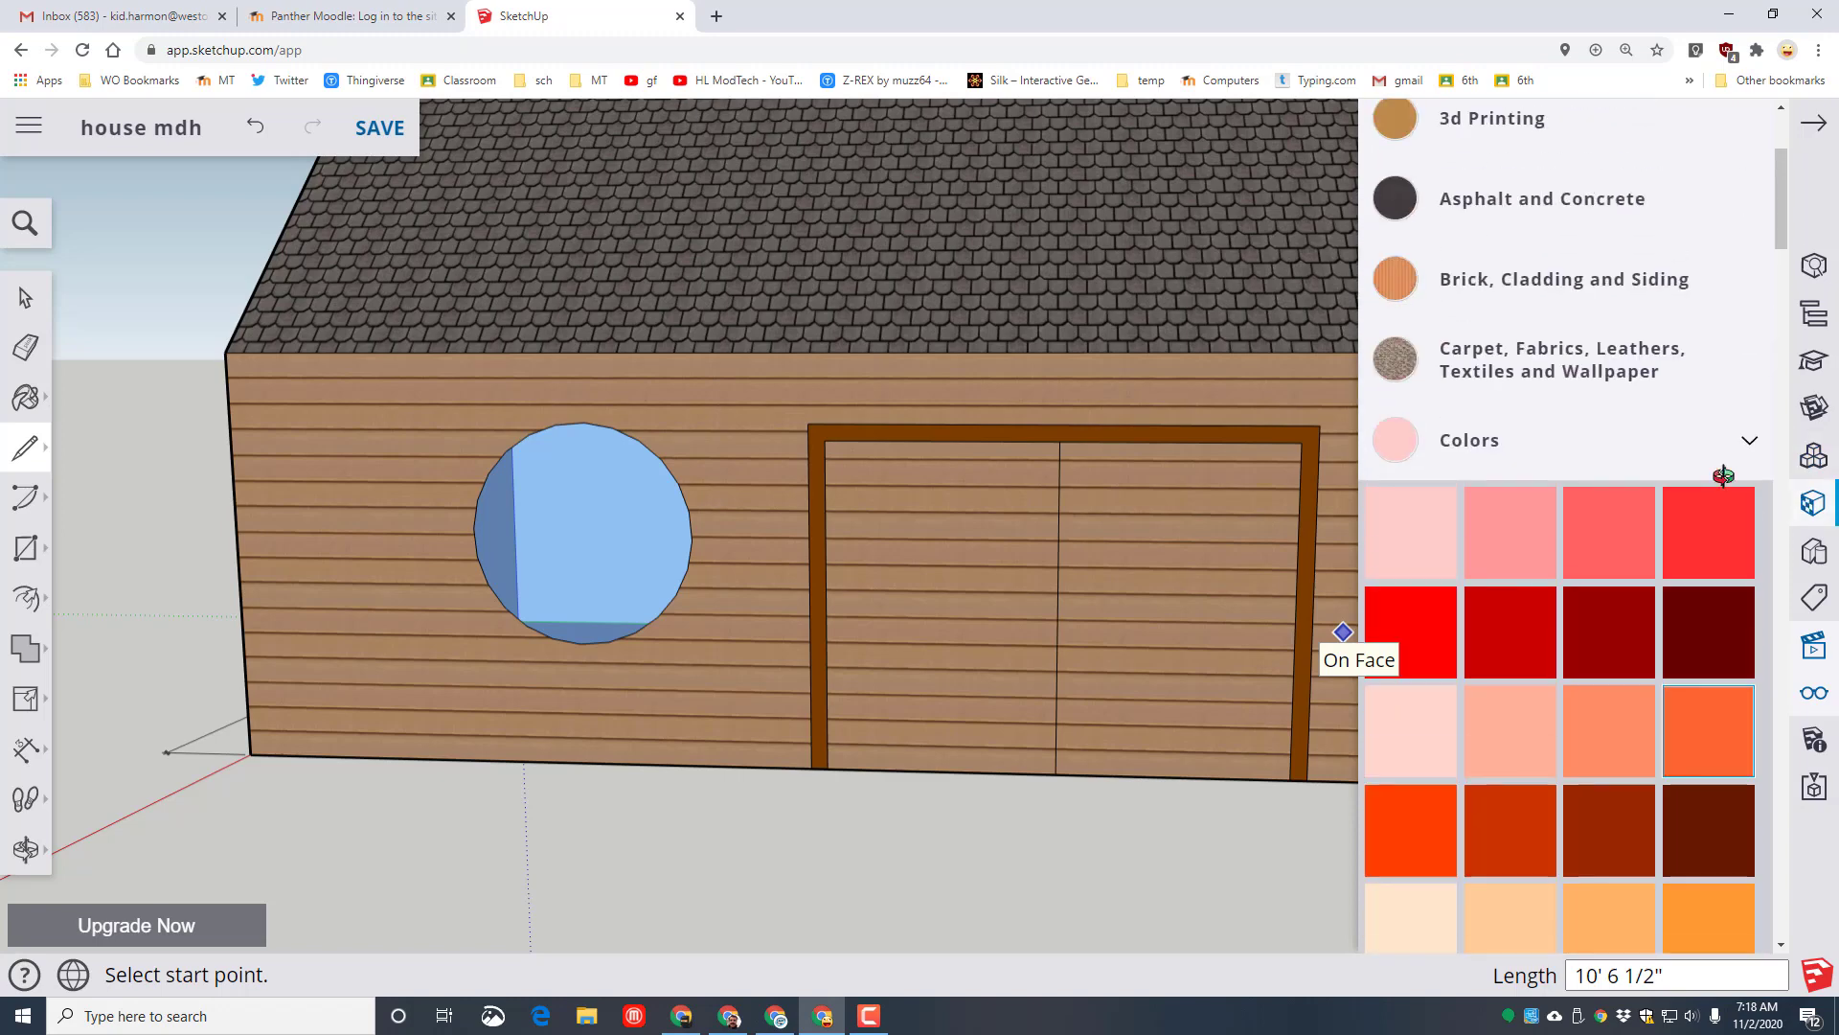
{"action": "left_click", "coordinate": [1741, 431]}
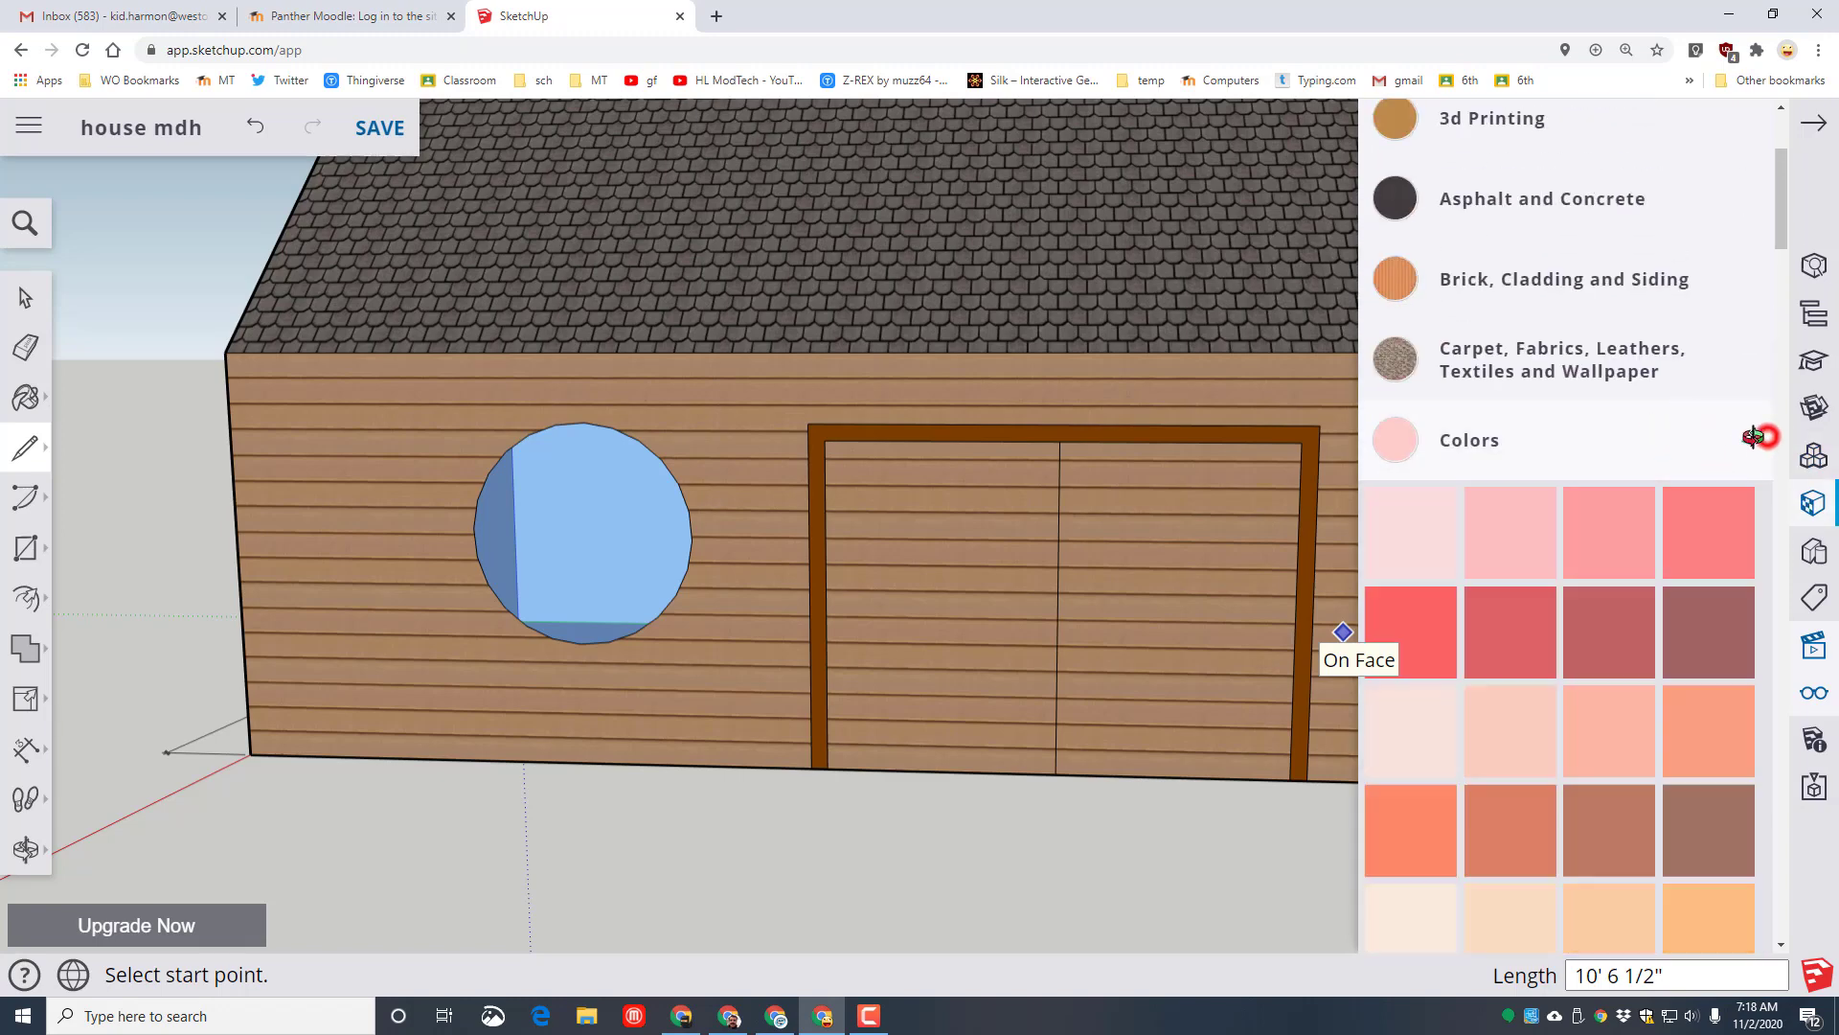
{"action": "left_click", "coordinate": [1684, 611]}
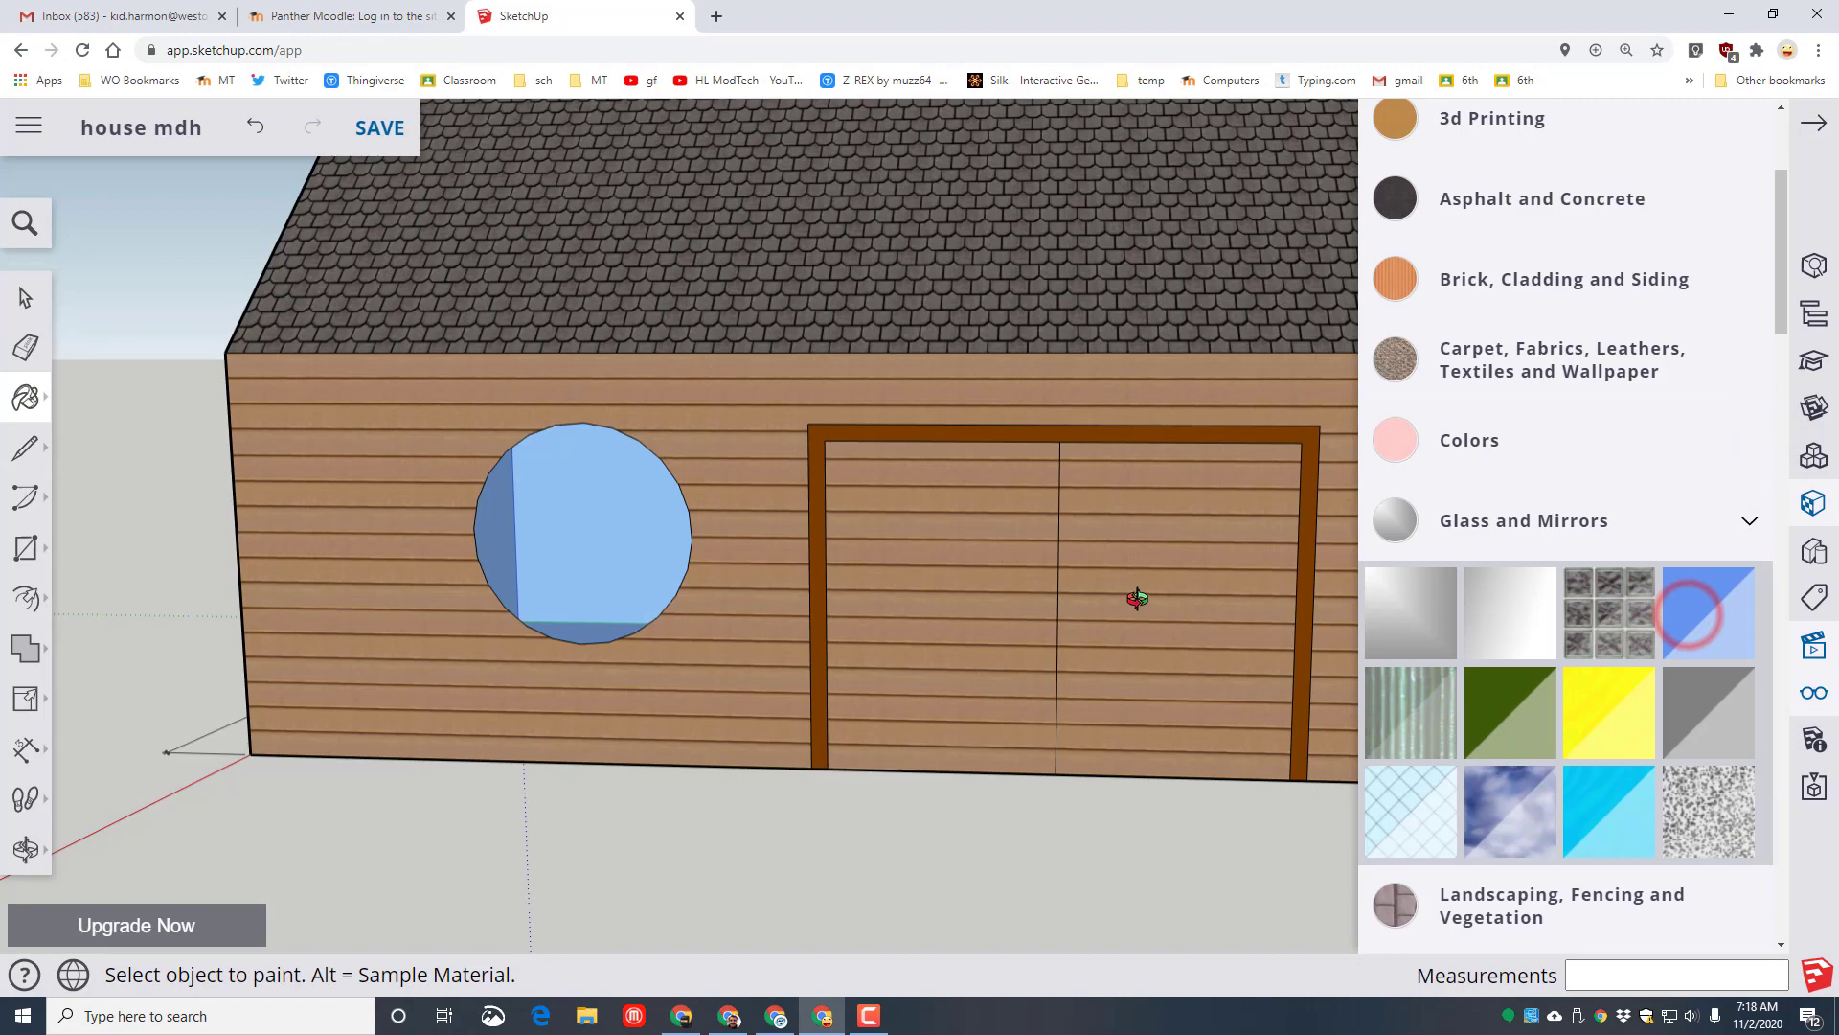
{"action": "left_click", "coordinate": [1141, 600]}
{"action": "left_click", "coordinate": [1002, 616]}
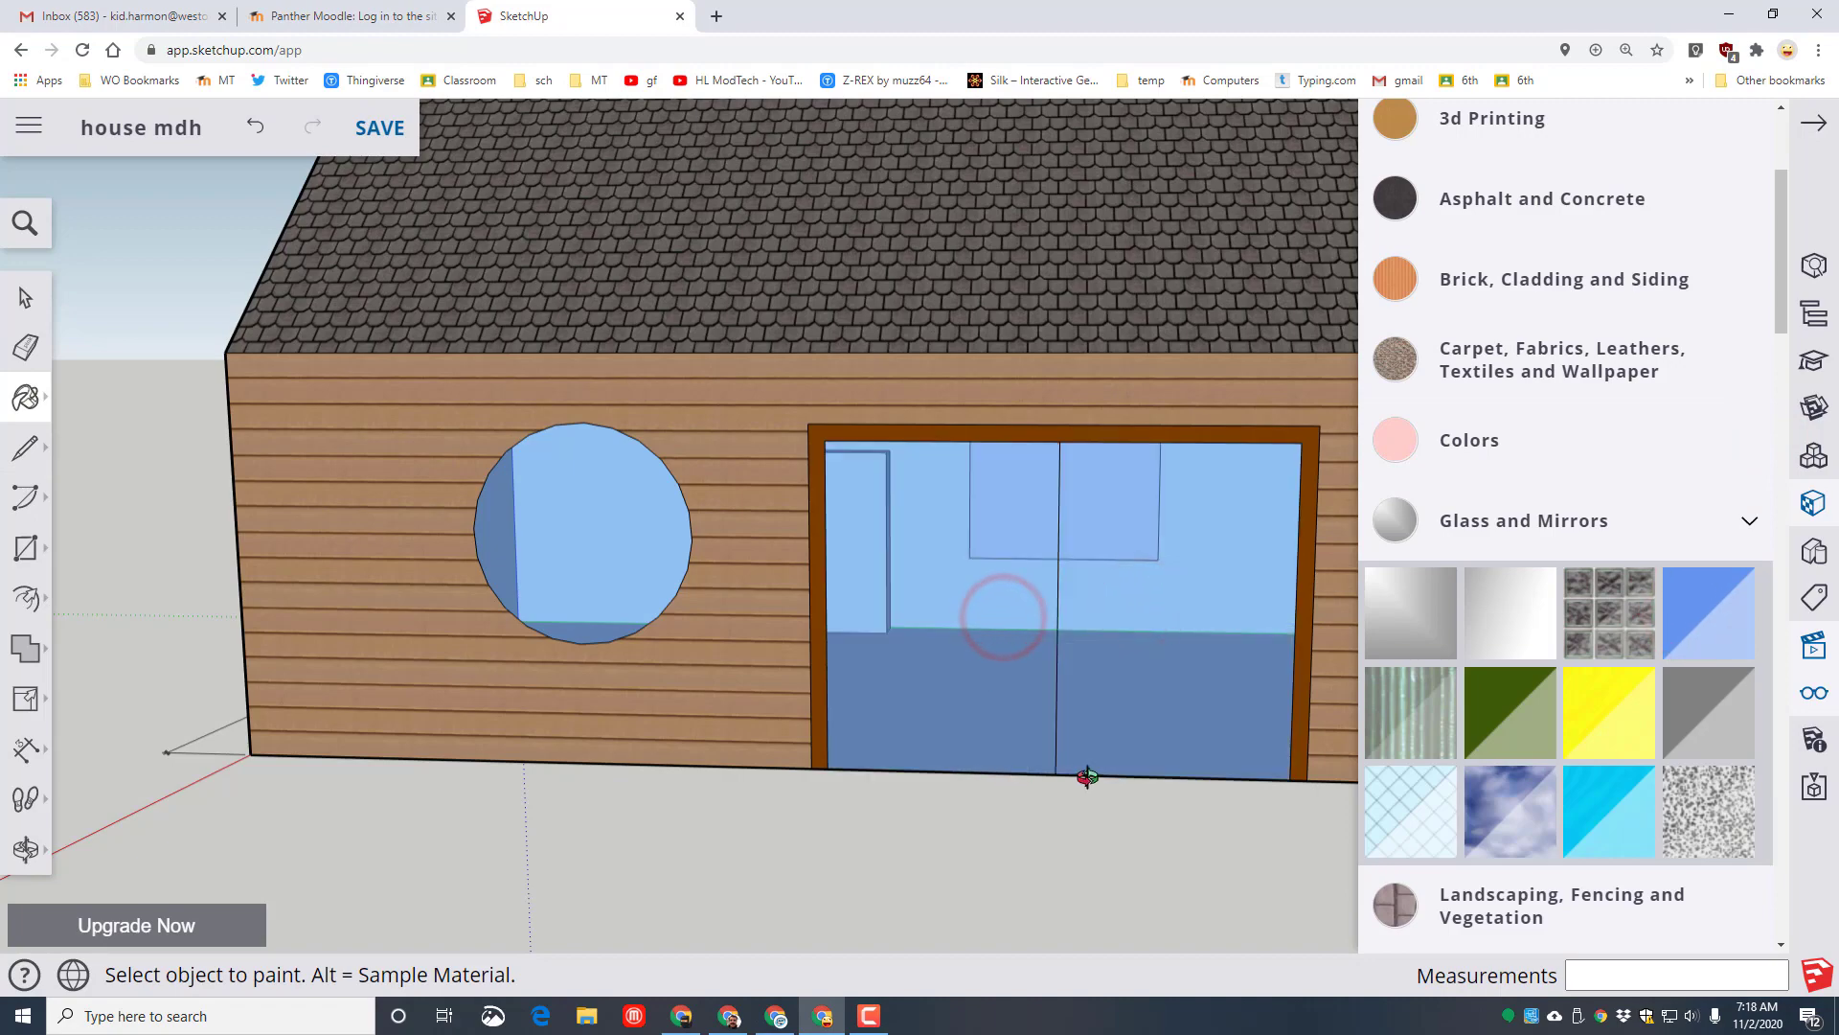
{"action": "middle_click_drag", "start_coordinate": [1083, 772], "coordinate": [1029, 738]}
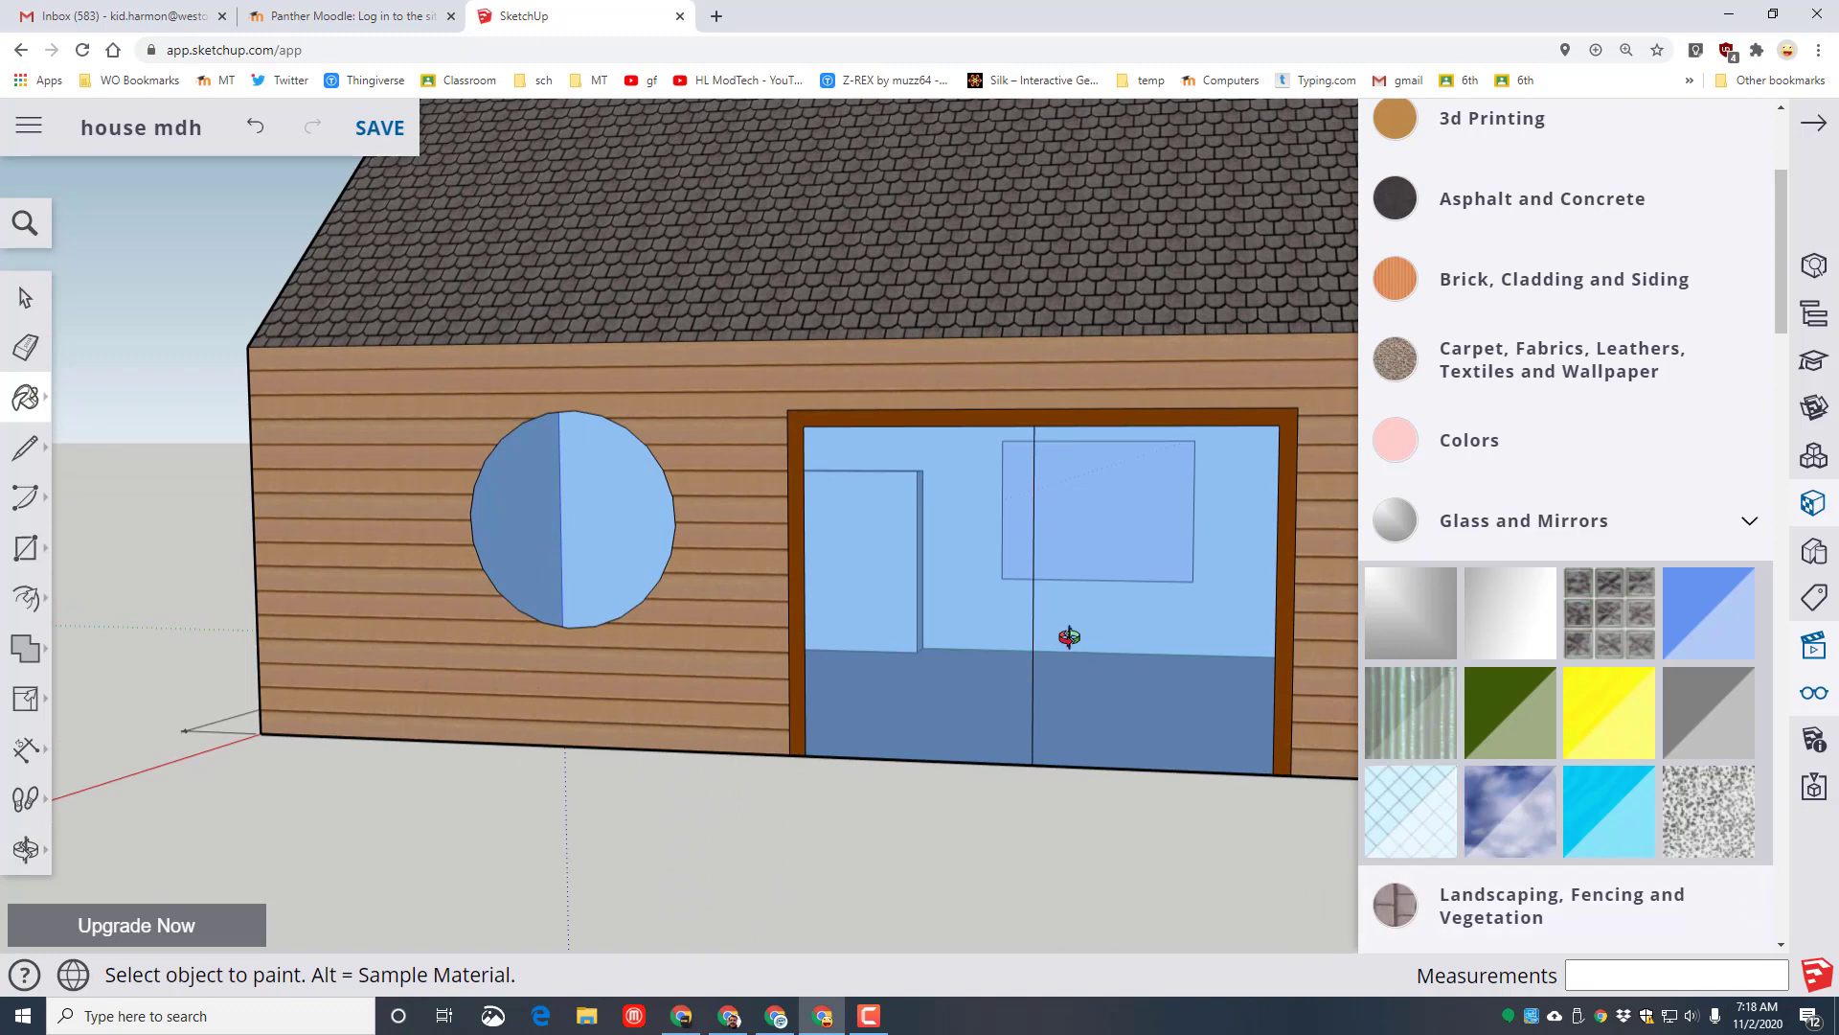
Draw a full-height vertical line closely on each side of the opening's centre line to outline a middle post
{"action": "left_click", "coordinate": [4, 451]}
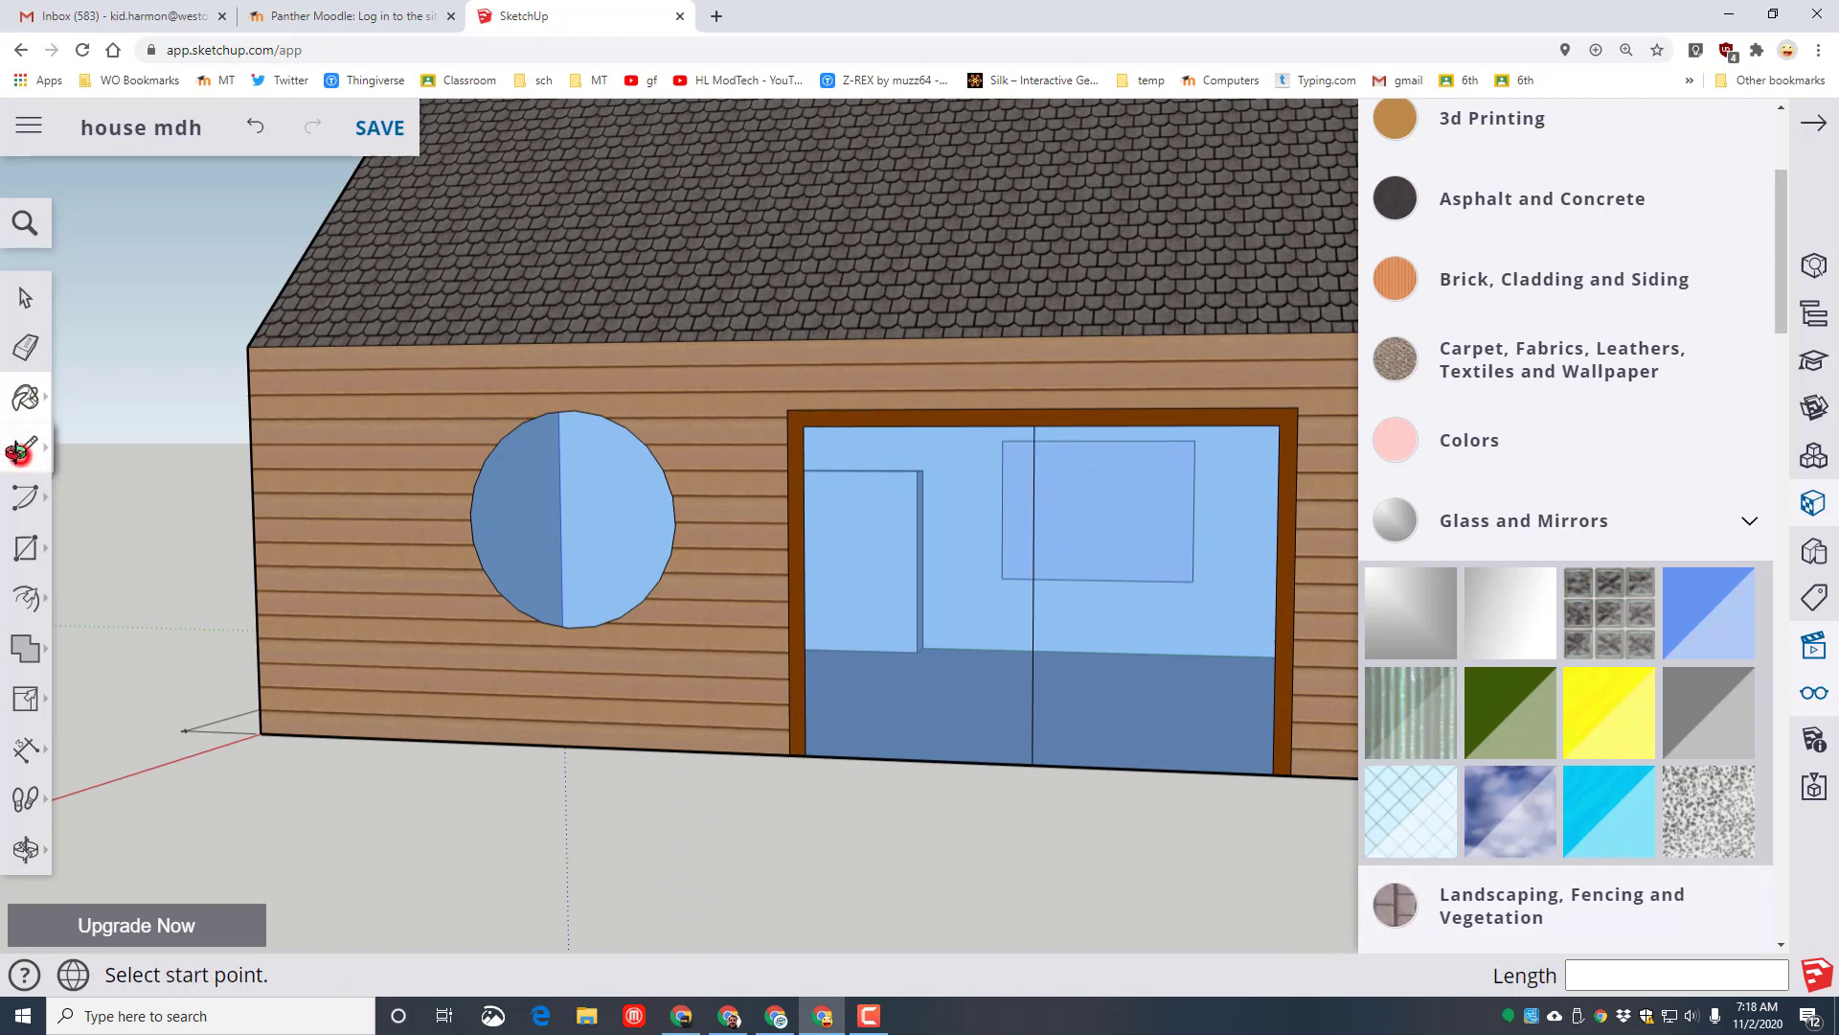
{"action": "scroll", "coordinate": [1050, 422], "scroll_direction": "up", "scroll_amount": 3}
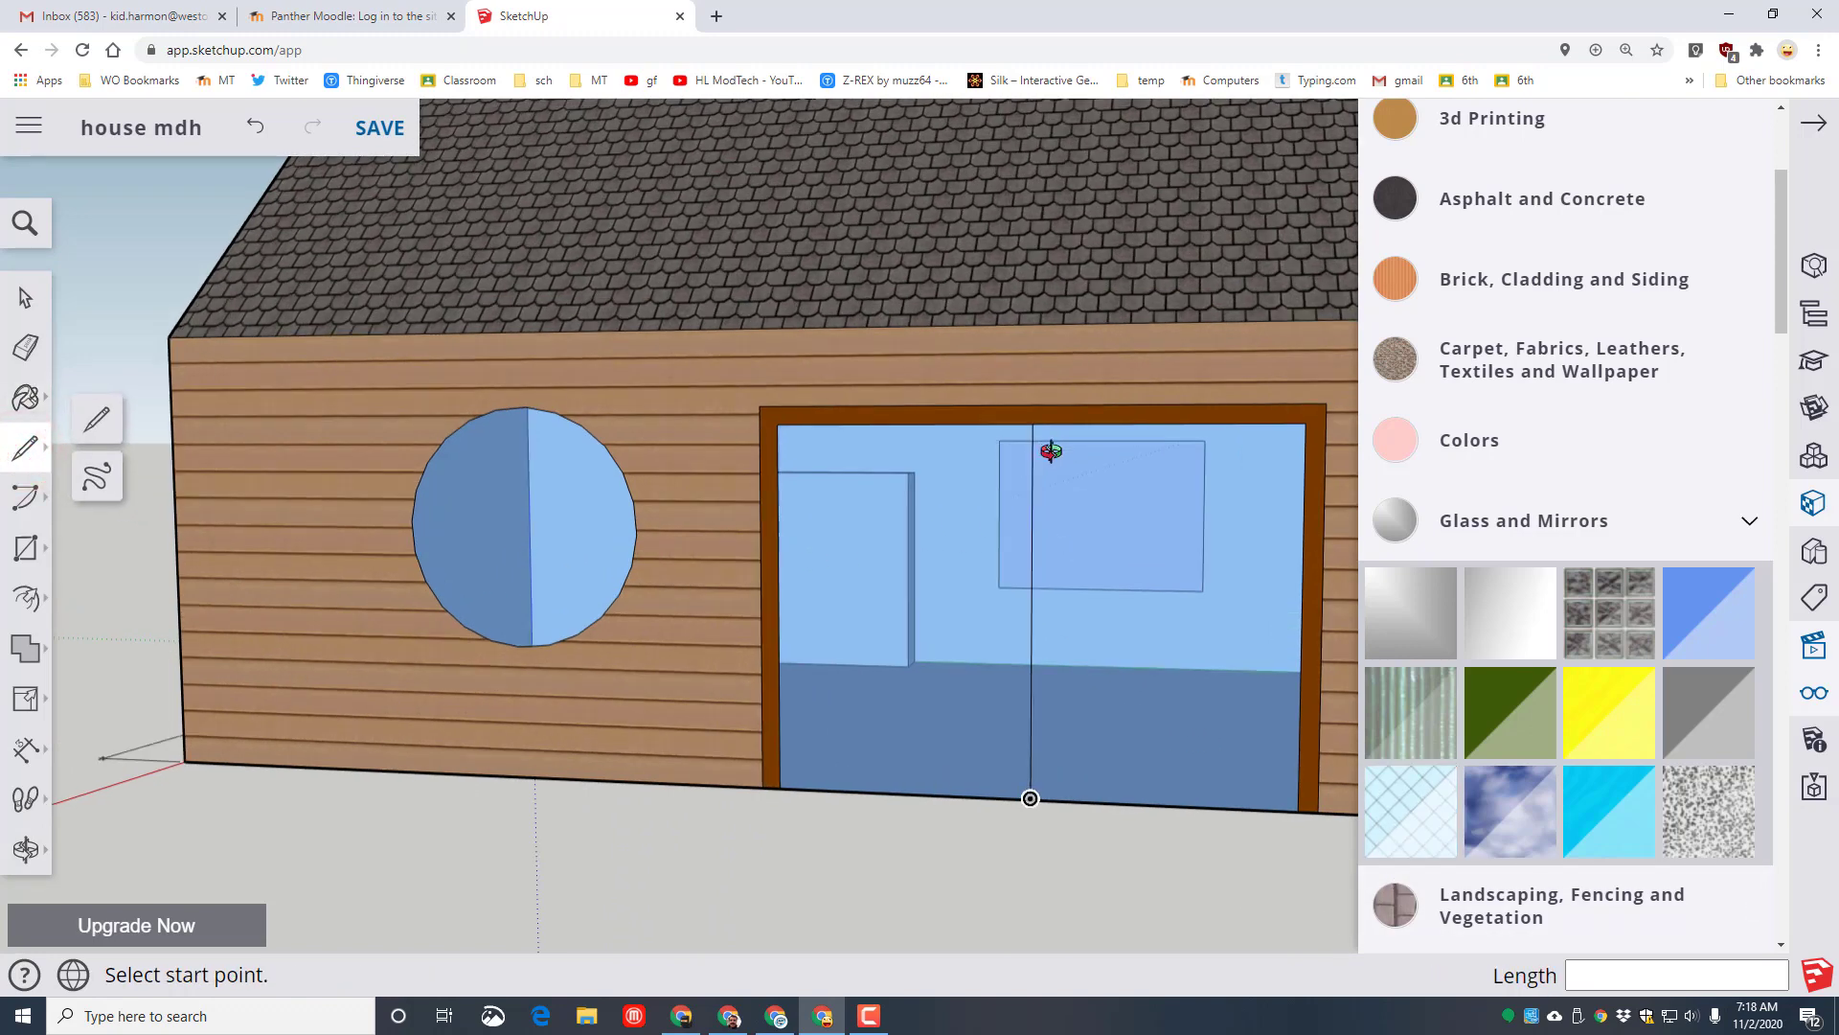
{"action": "left_click", "coordinate": [1045, 416]}
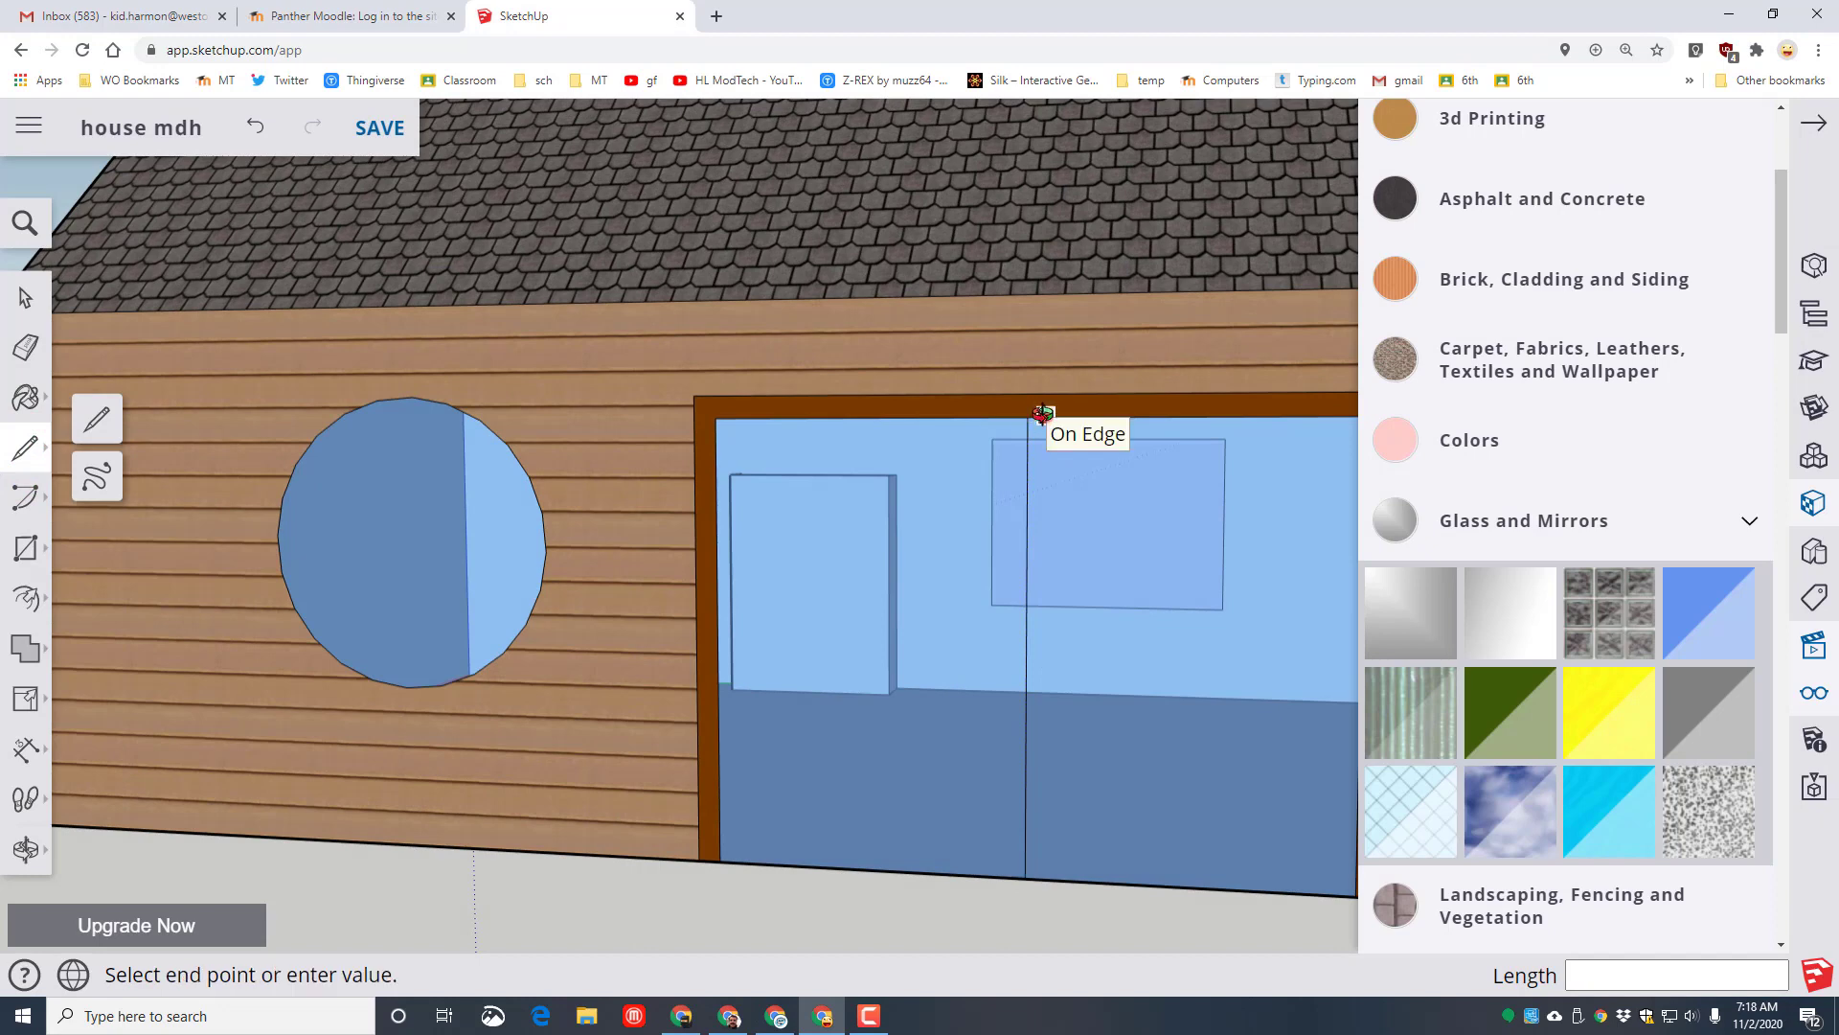
{"action": "left_click", "coordinate": [1042, 876]}
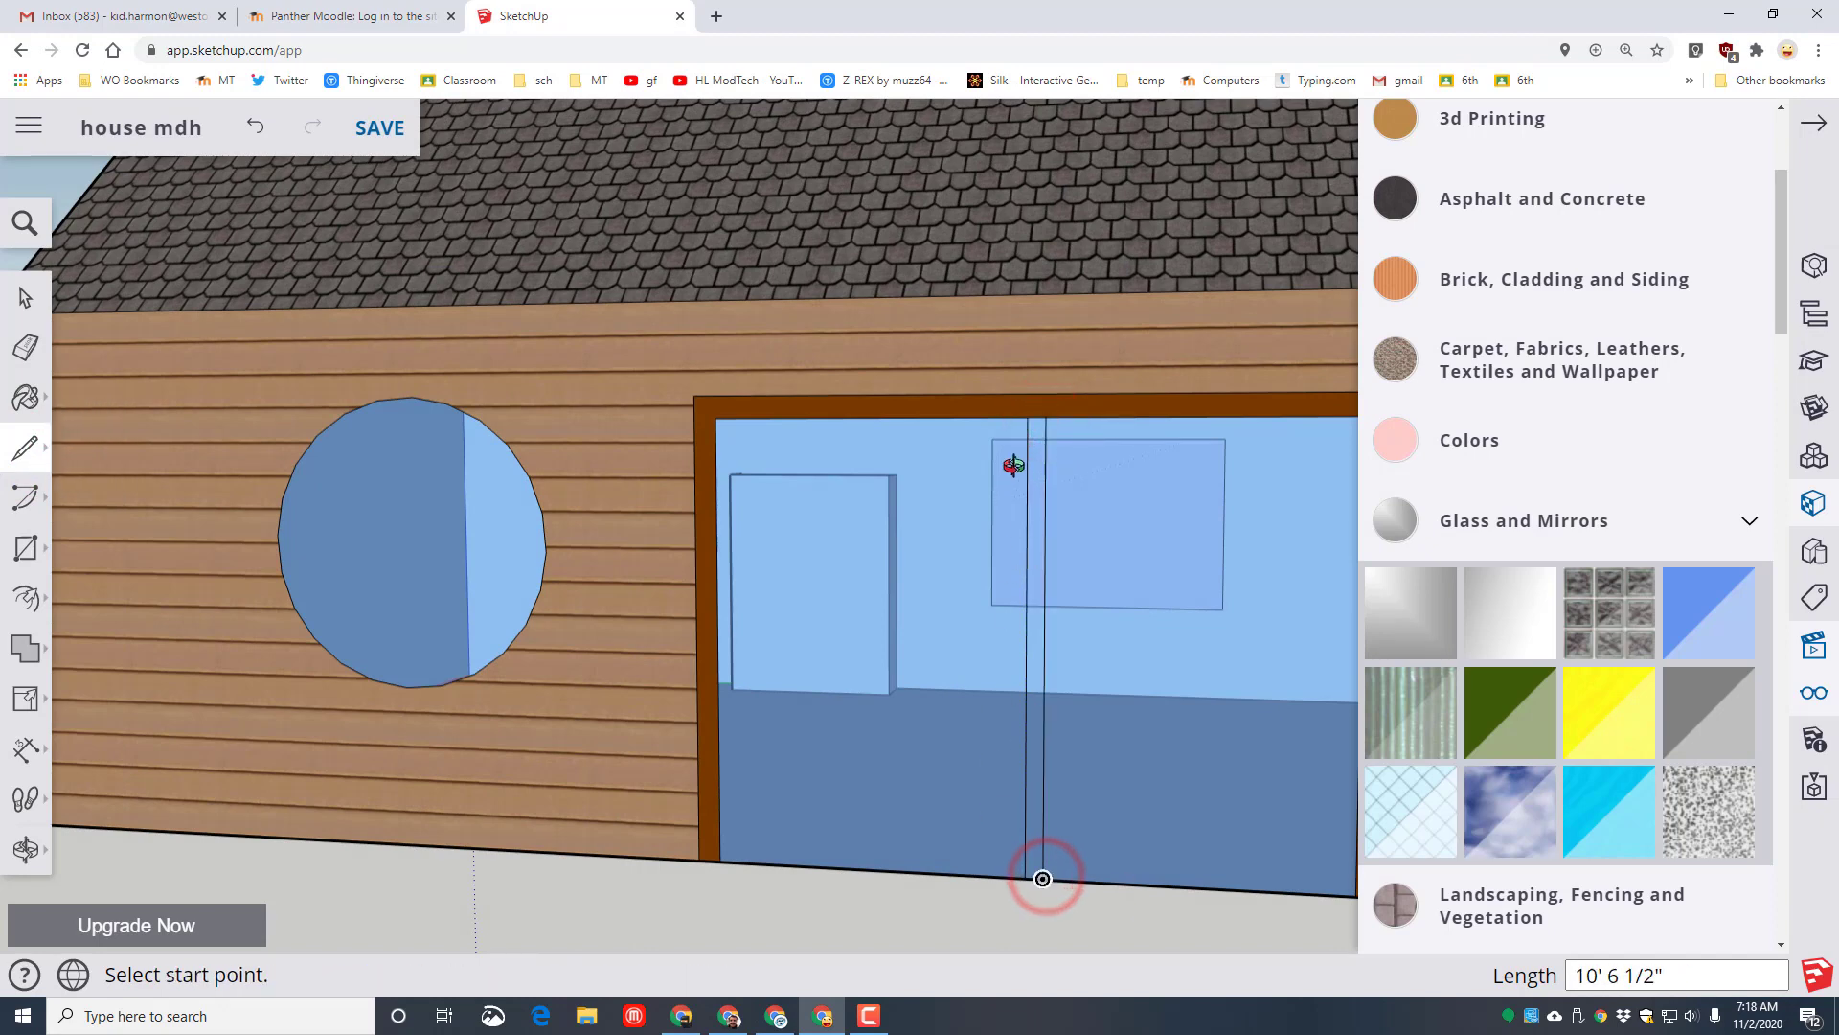
{"action": "left_click", "coordinate": [1004, 417]}
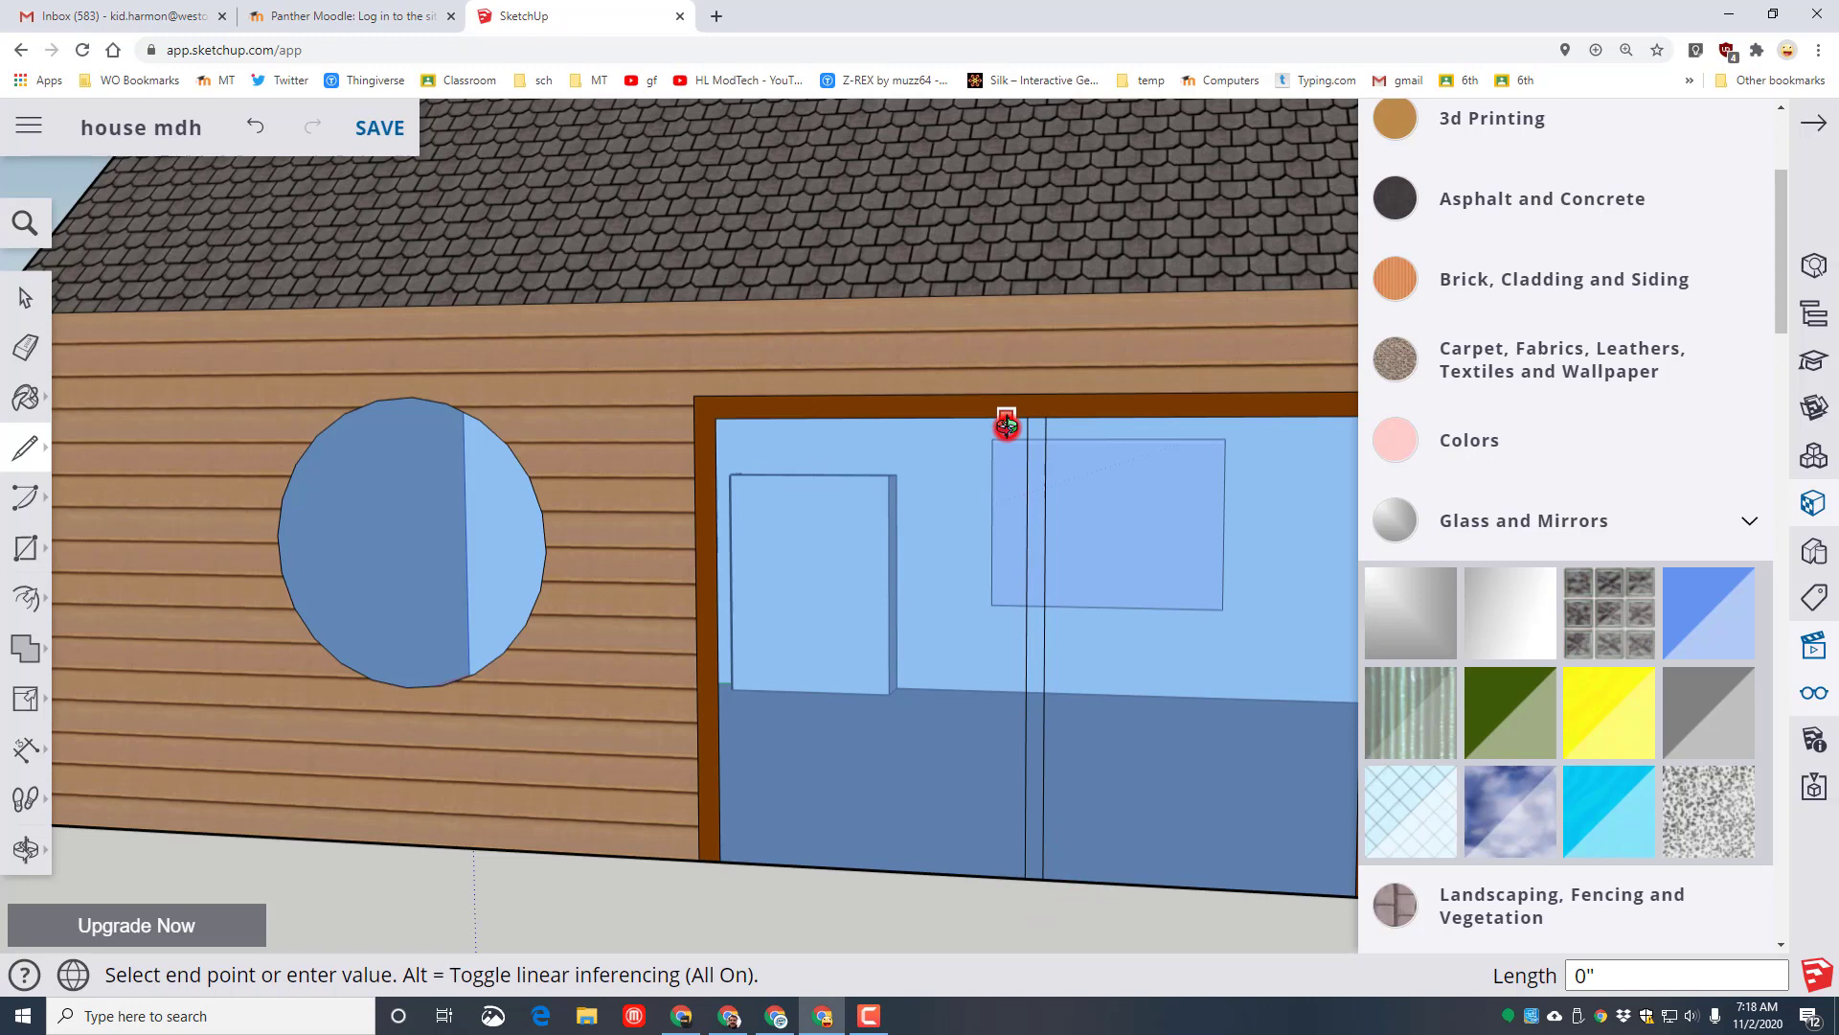
{"action": "left_click", "coordinate": [1006, 875]}
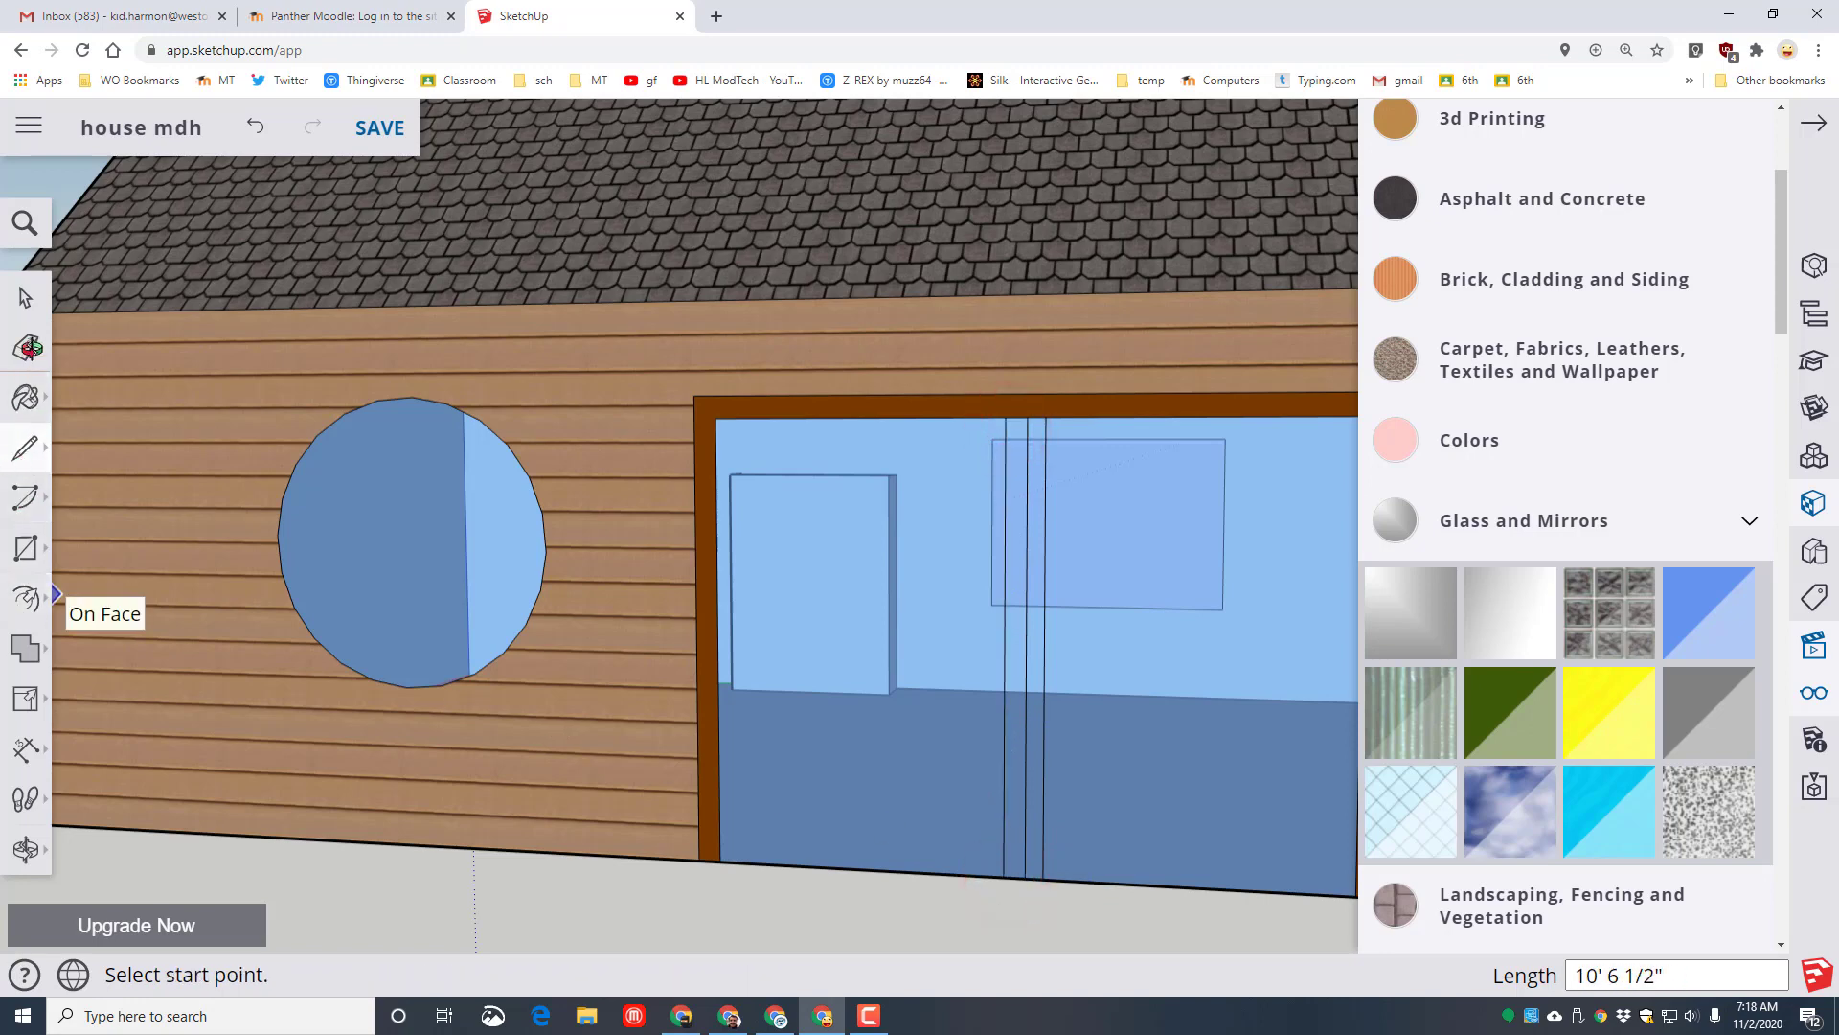
Erase the centre line between the two post lines, paint the post the frame's brown and erase the seam where it meets the frame
{"action": "left_click", "coordinate": [29, 340]}
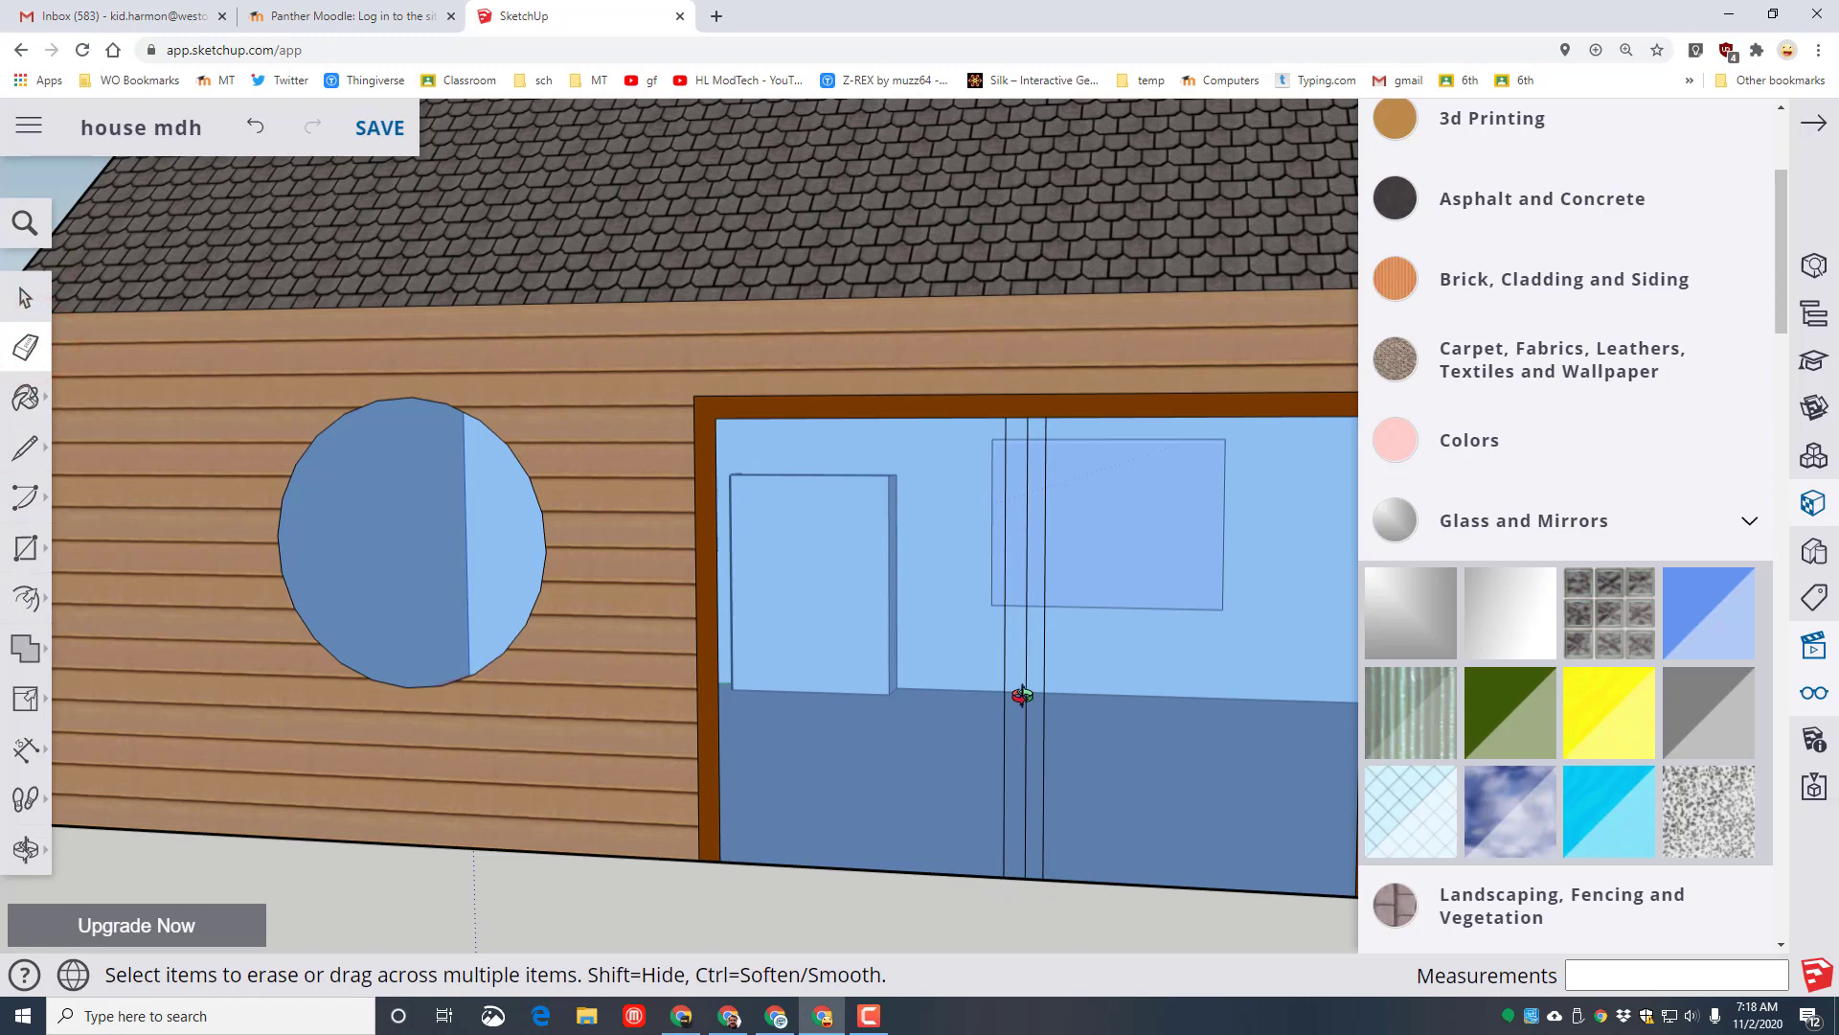
{"action": "left_click", "coordinate": [1023, 696]}
{"action": "key", "text": "b"}
{"action": "left_click", "coordinate": [1026, 728]}
{"action": "scroll", "coordinate": [1020, 743], "scroll_direction": "down", "scroll_amount": 3}
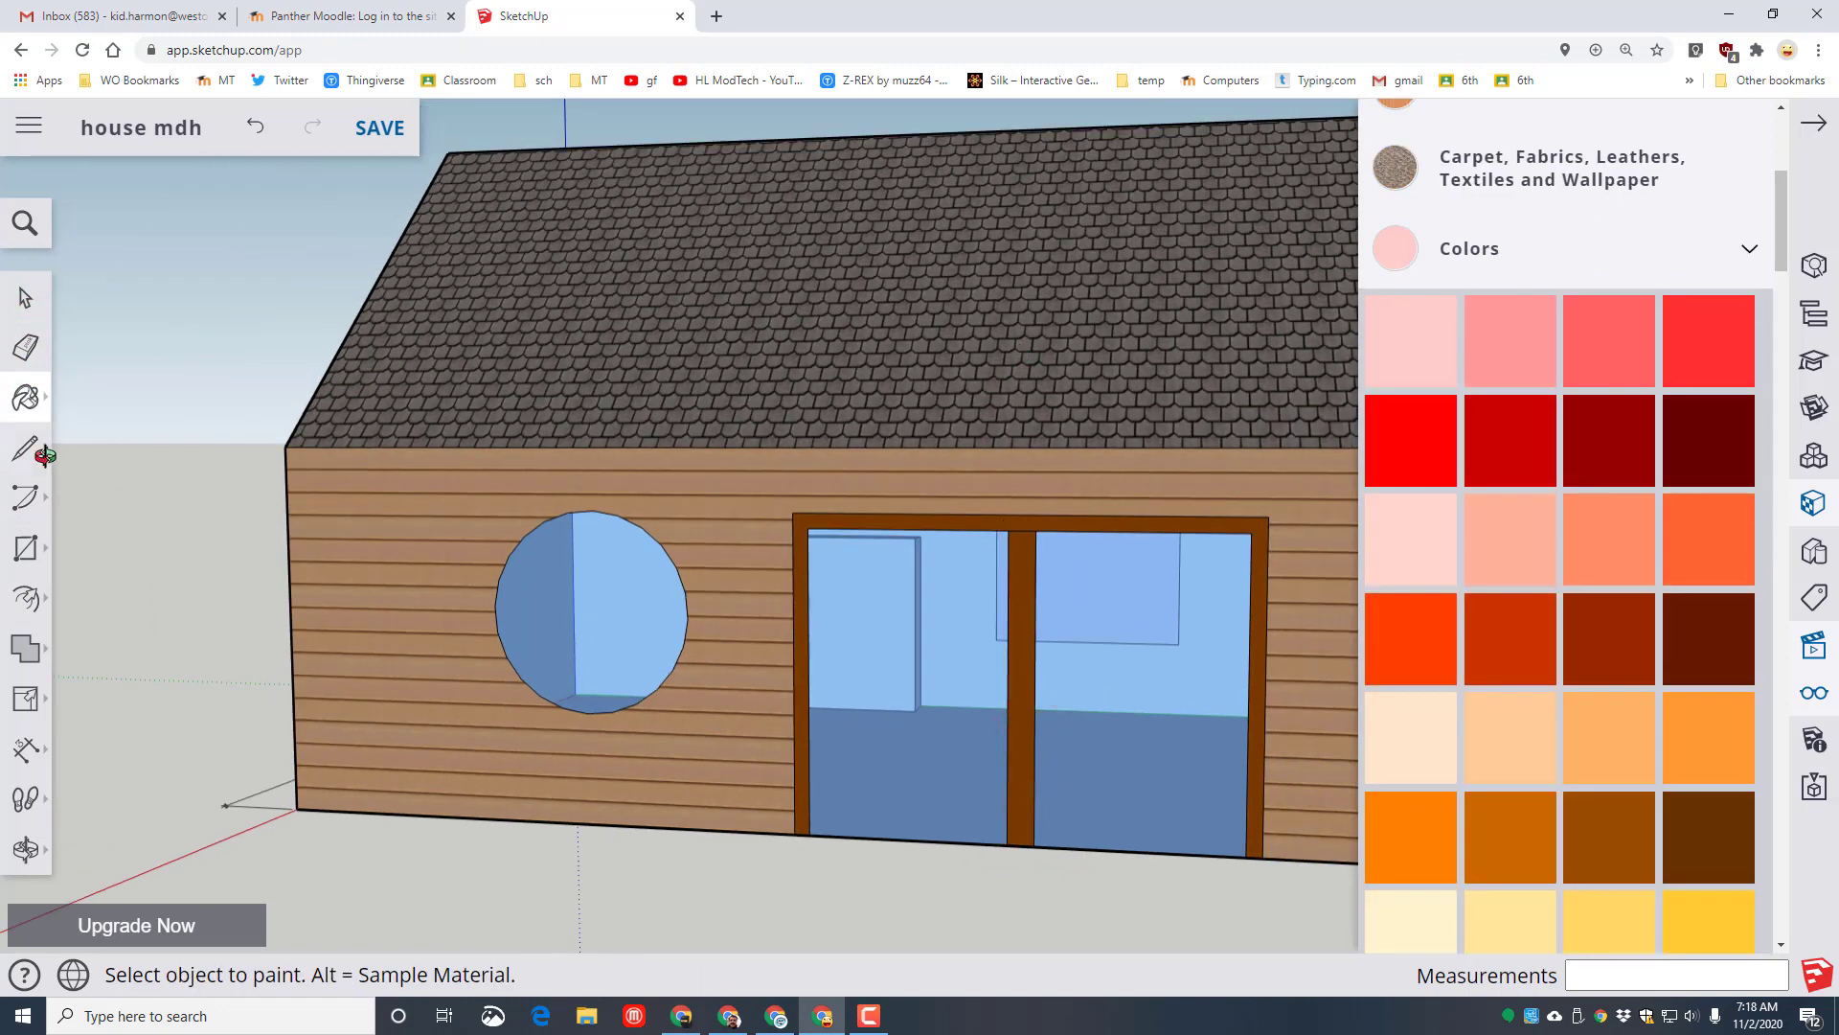
{"action": "left_click", "coordinate": [26, 347]}
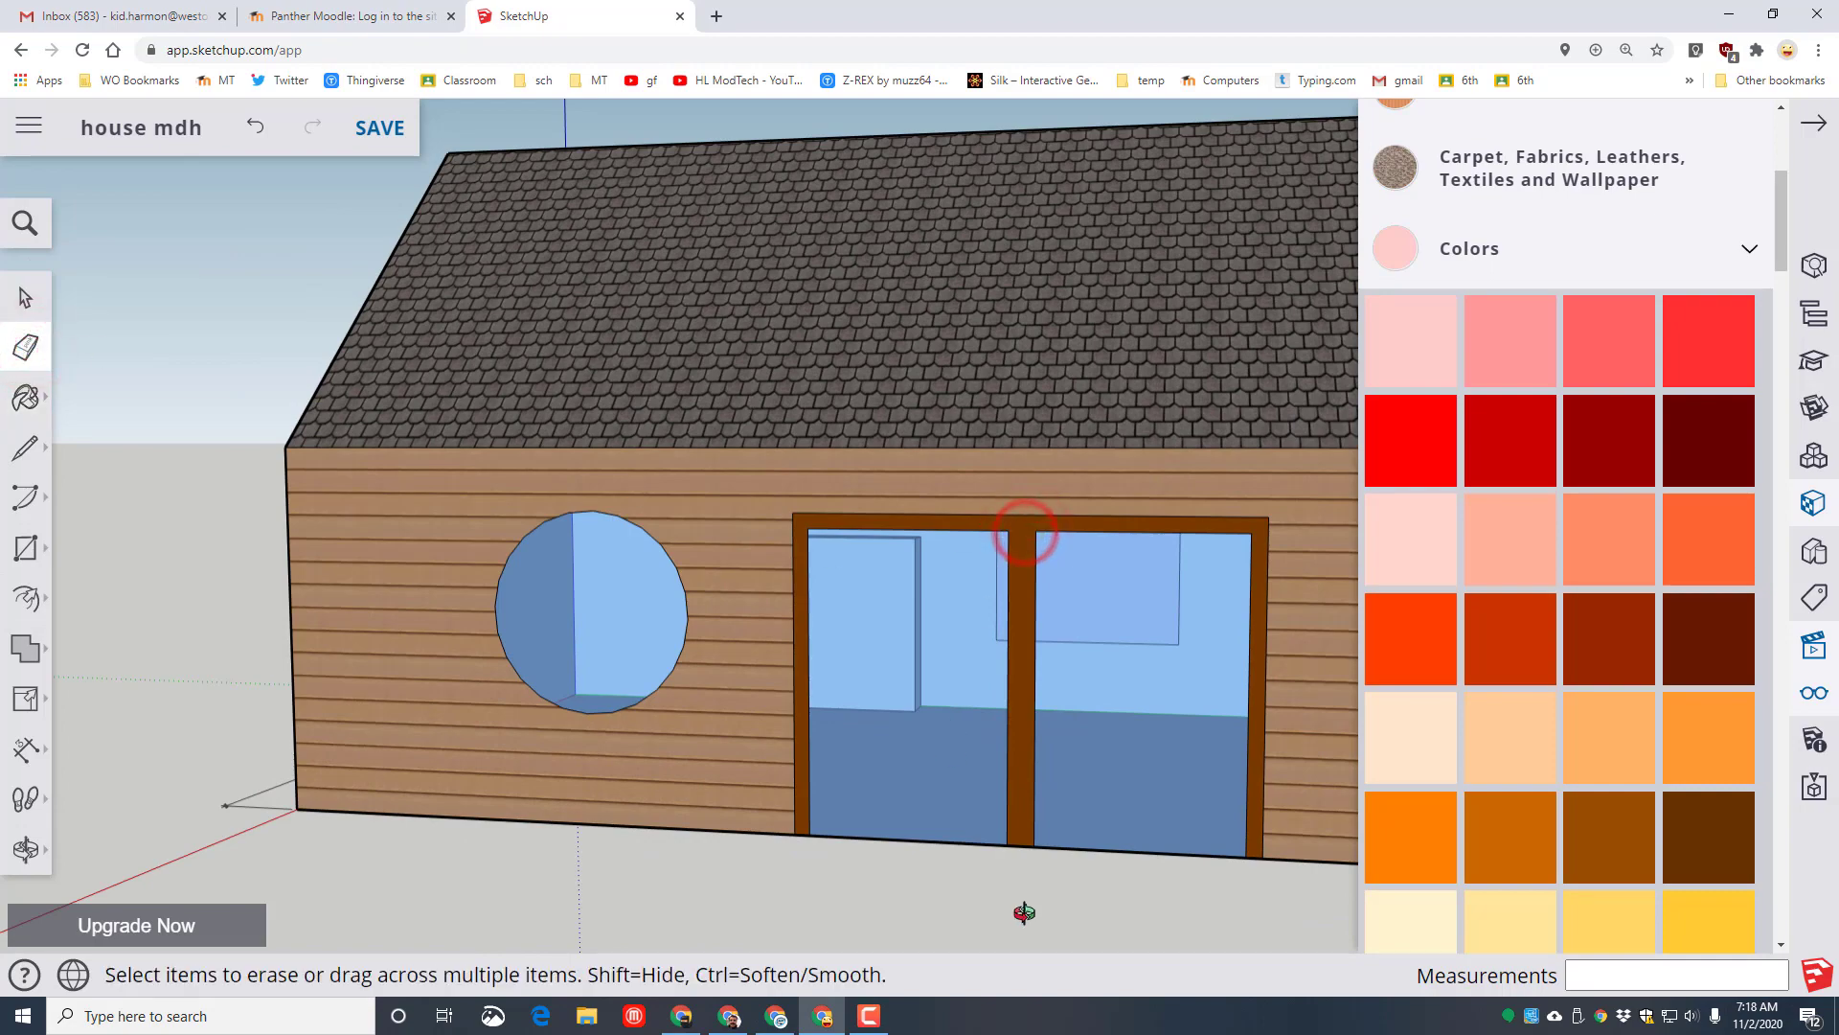
Draw a six-sided polygon with an inscribed radius of about 2' 7" centred below the peak of the plain gable wall
{"action": "middle_click_drag", "start_coordinate": [1024, 912], "coordinate": [772, 932]}
{"action": "left_click", "coordinate": [38, 847]}
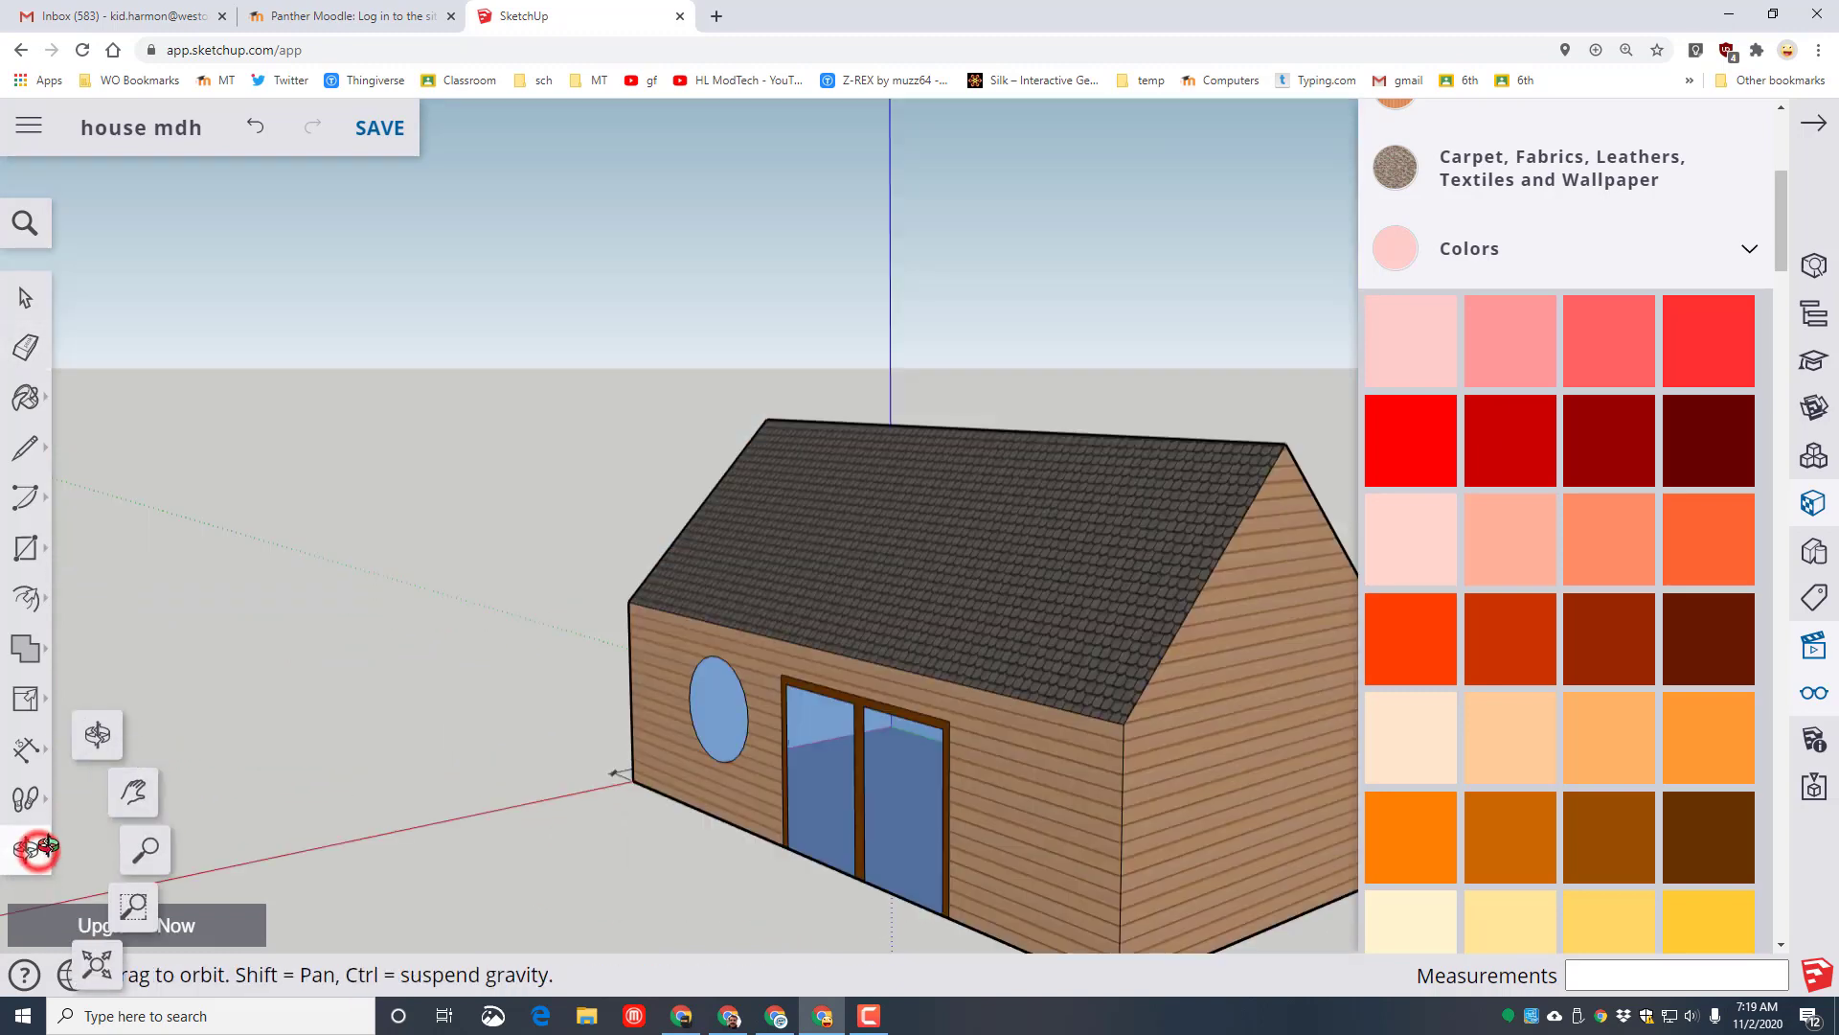
{"action": "left_click", "coordinate": [100, 728]}
{"action": "left_click_drag", "start_coordinate": [102, 722], "coordinate": [1113, 668]}
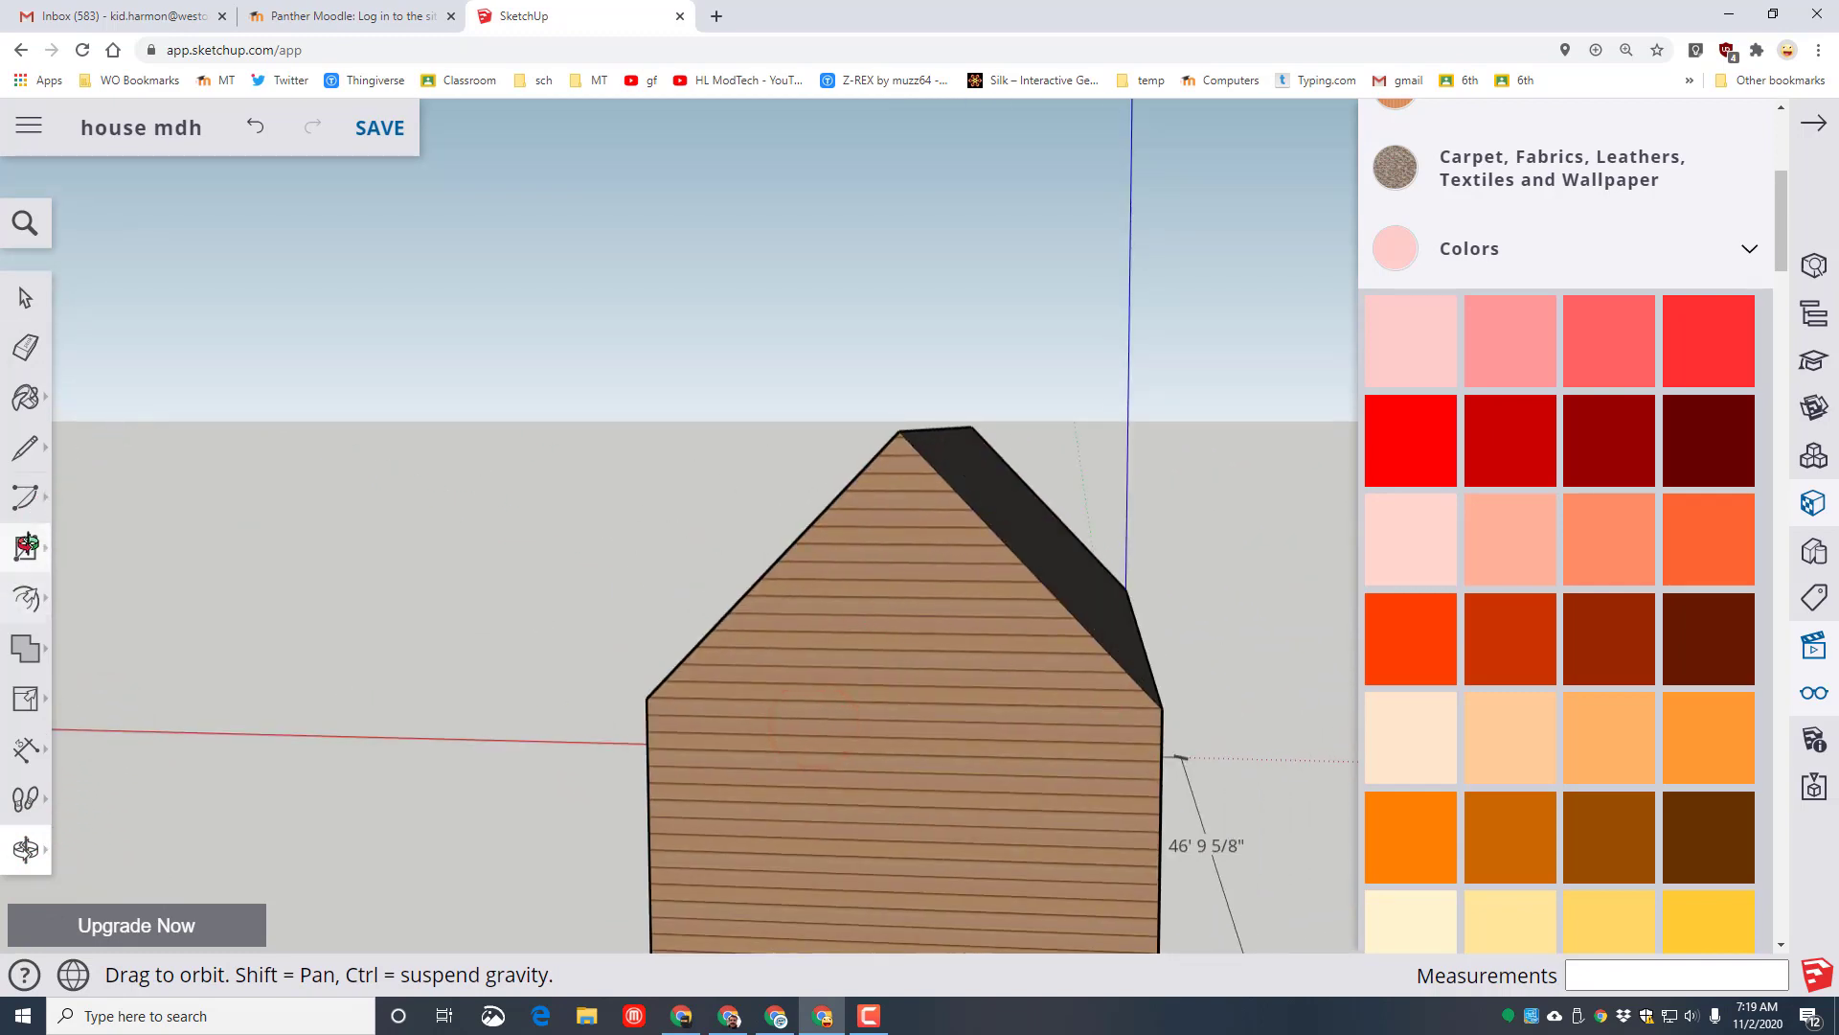
{"action": "left_click", "coordinate": [26, 547]}
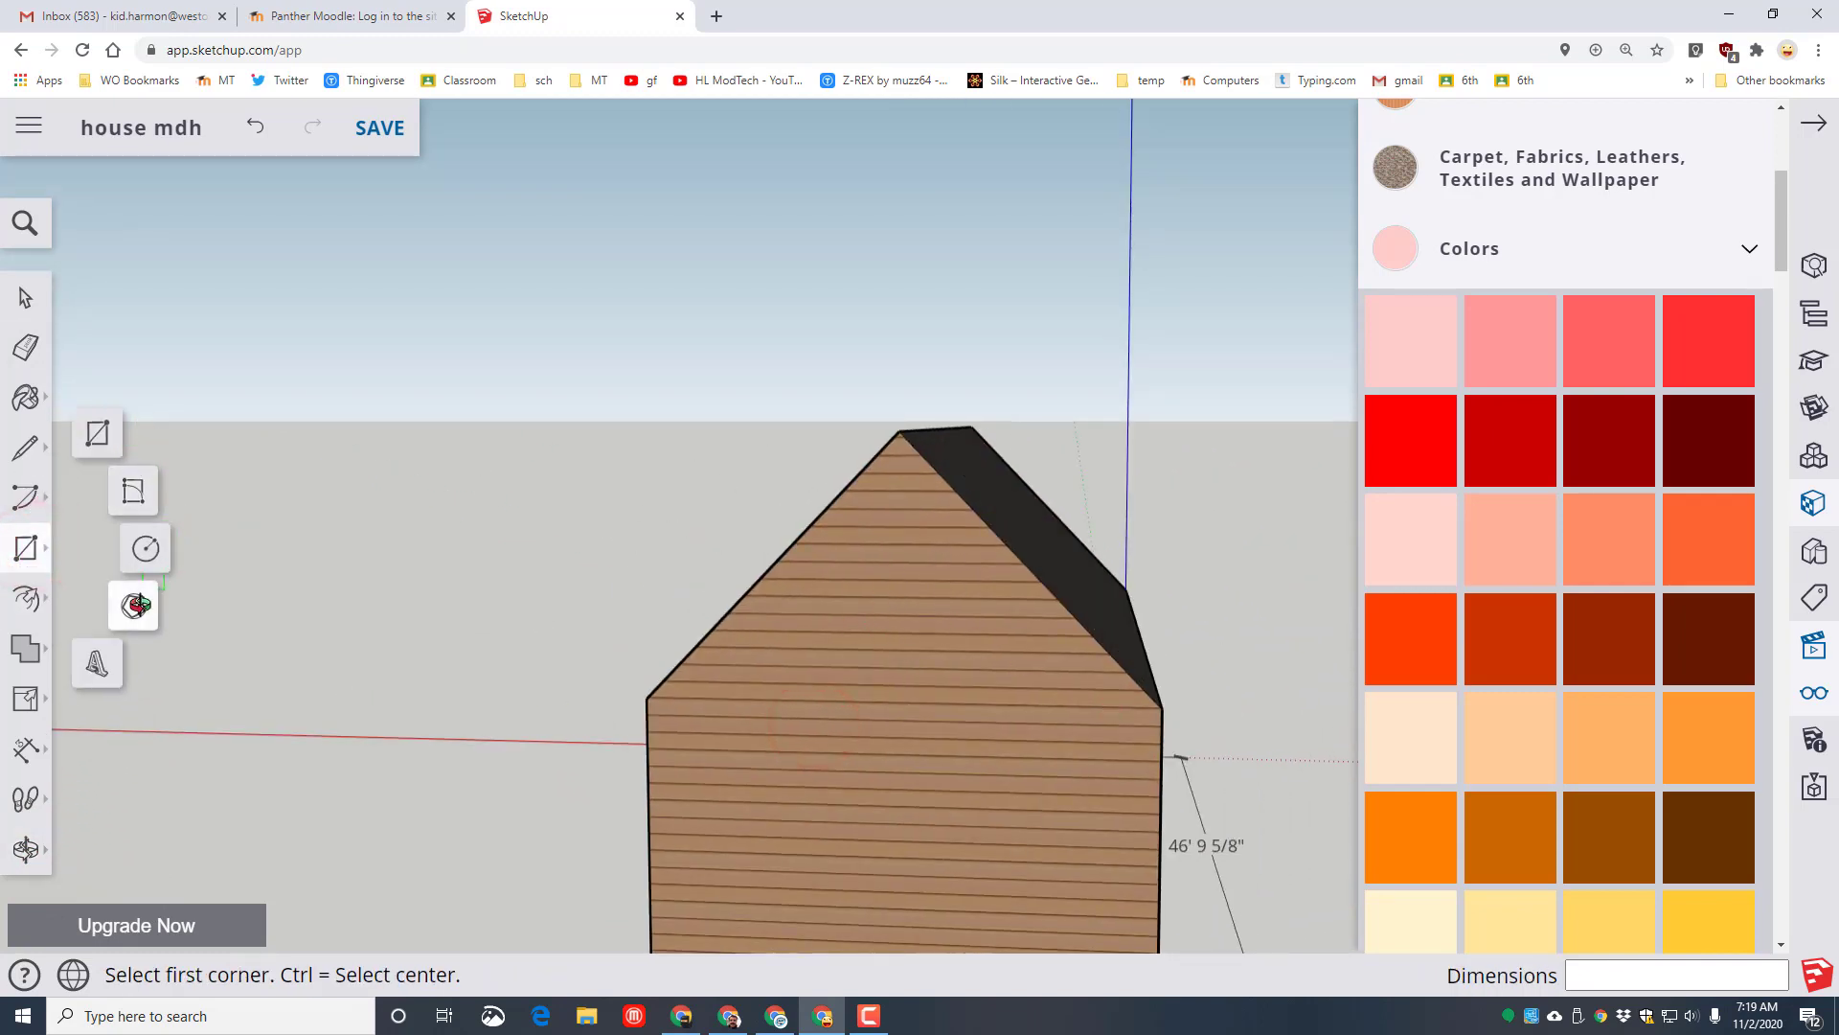
{"action": "left_click", "coordinate": [134, 605]}
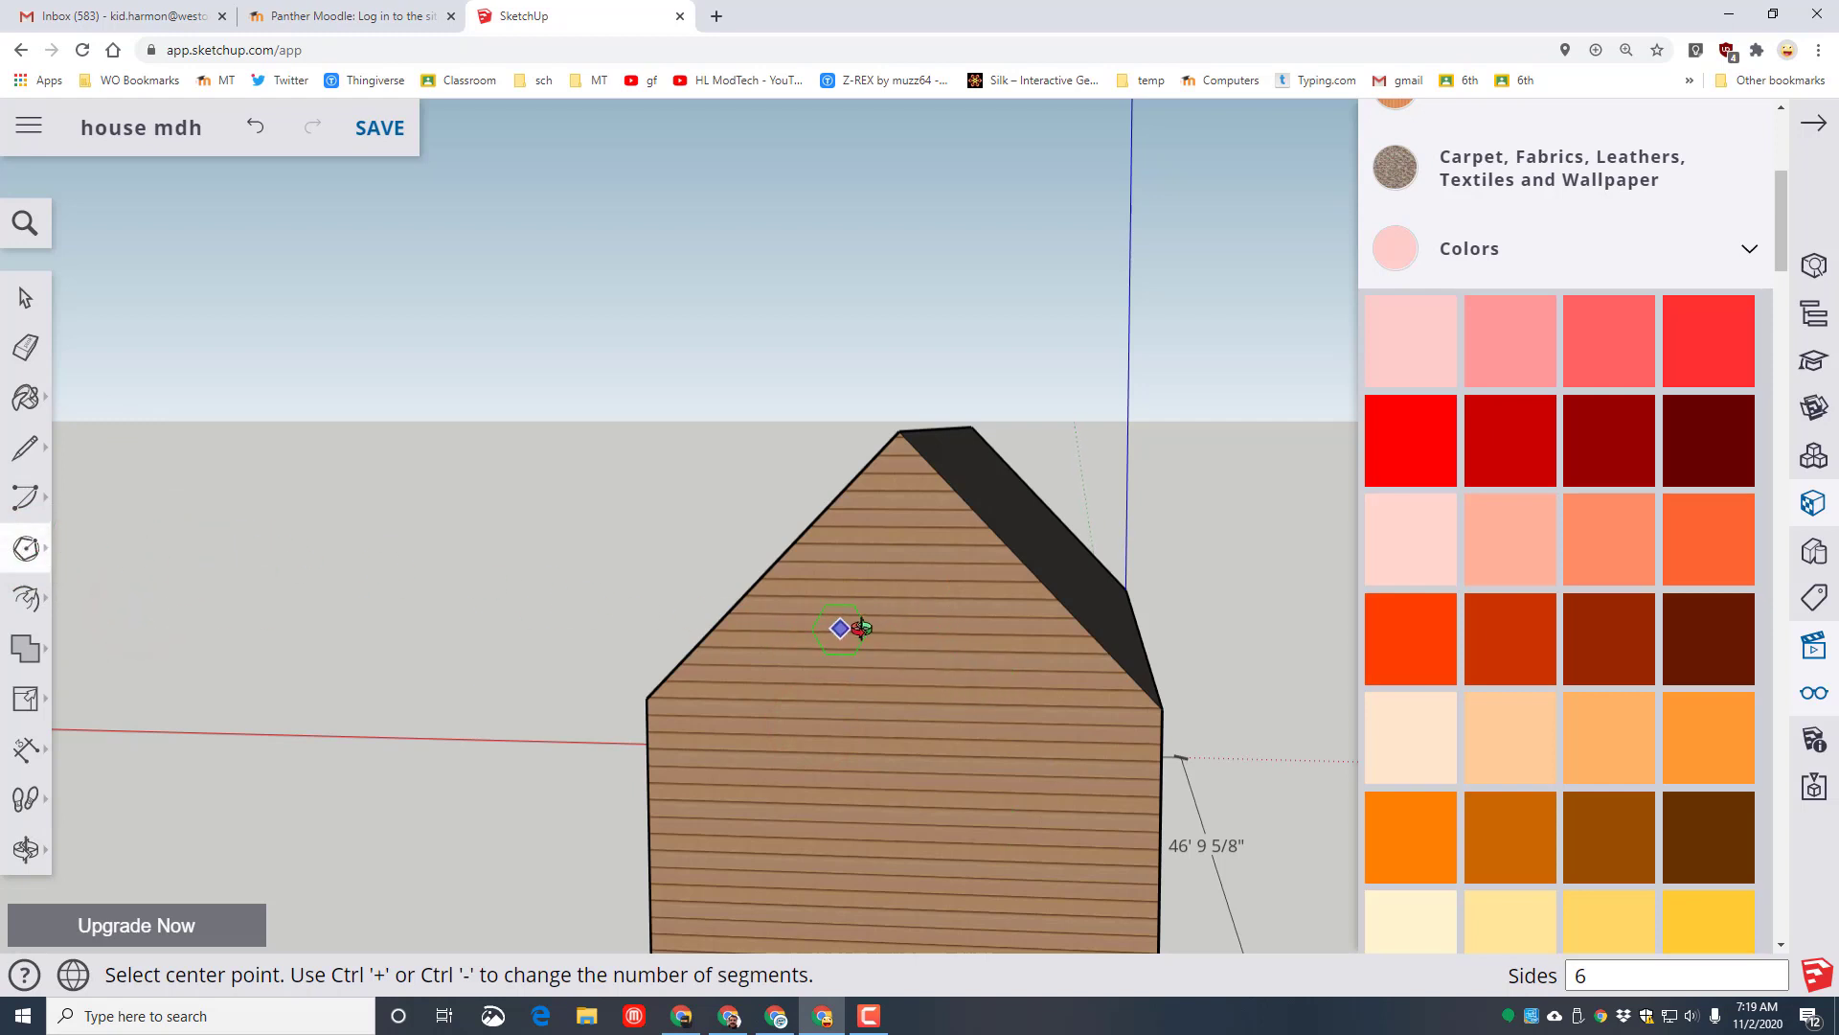
{"action": "left_click", "coordinate": [899, 572]}
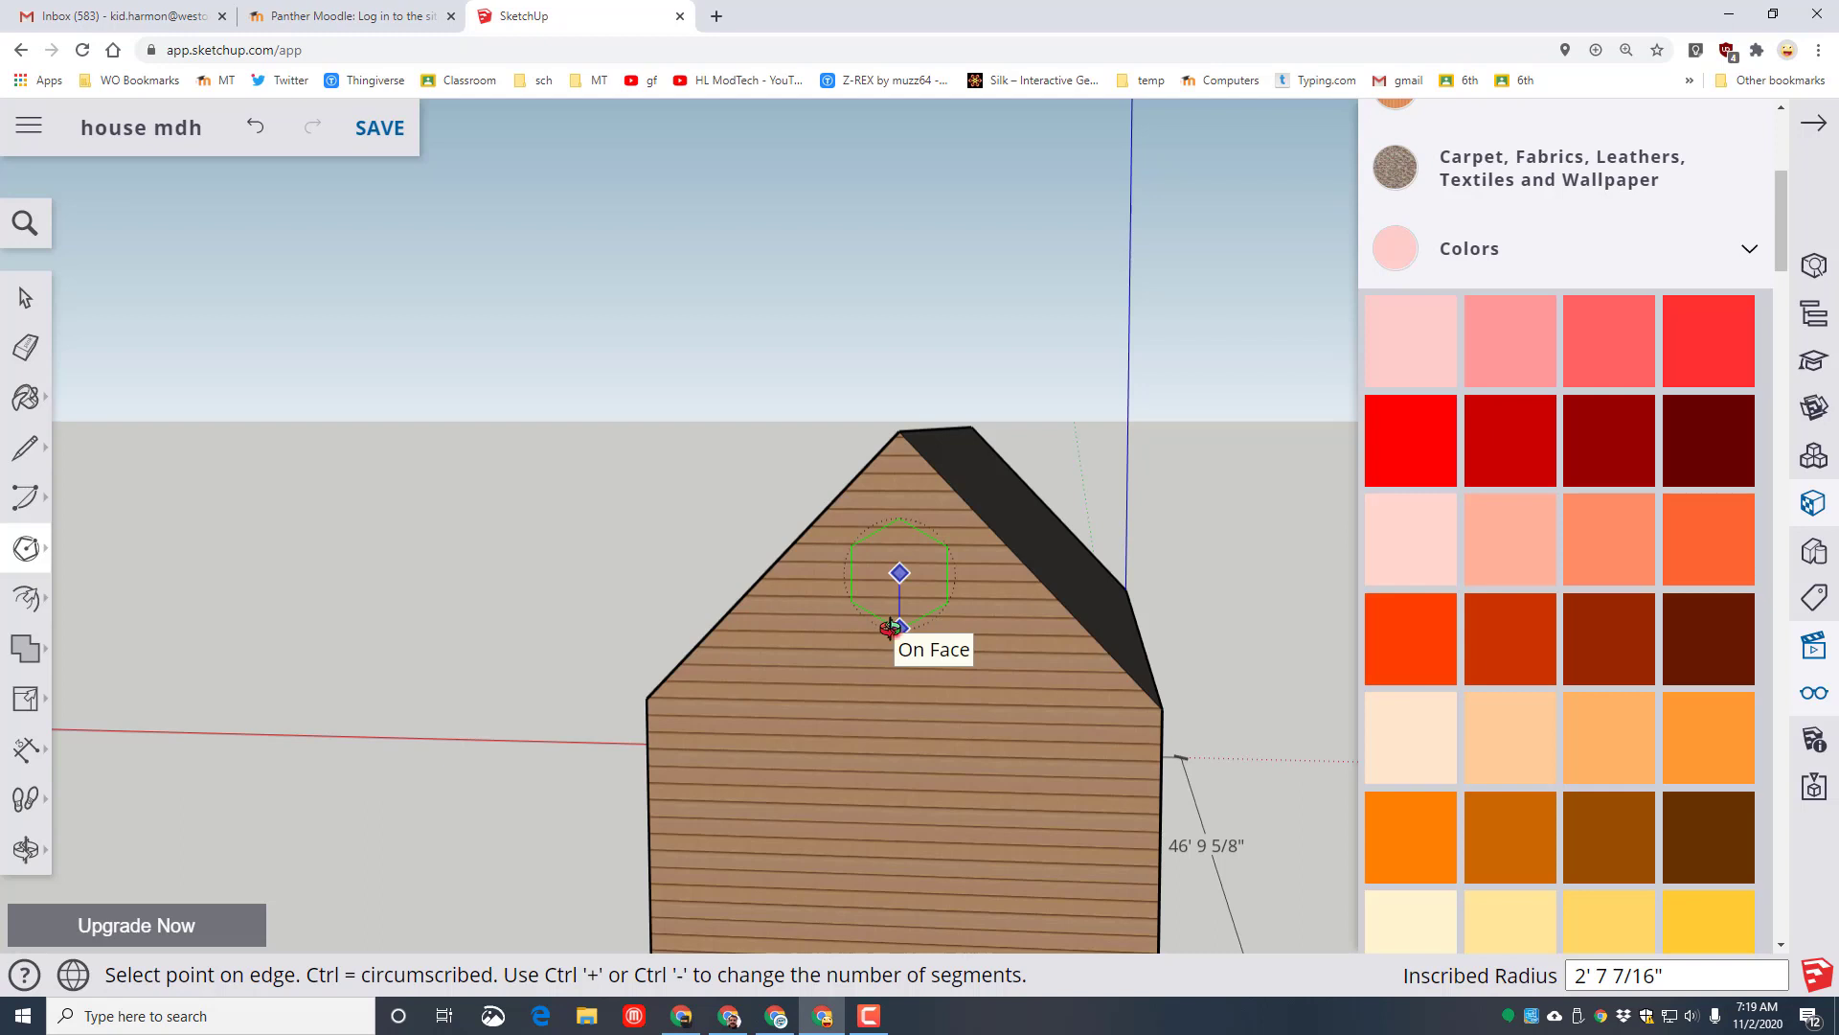
{"action": "left_click", "coordinate": [890, 627]}
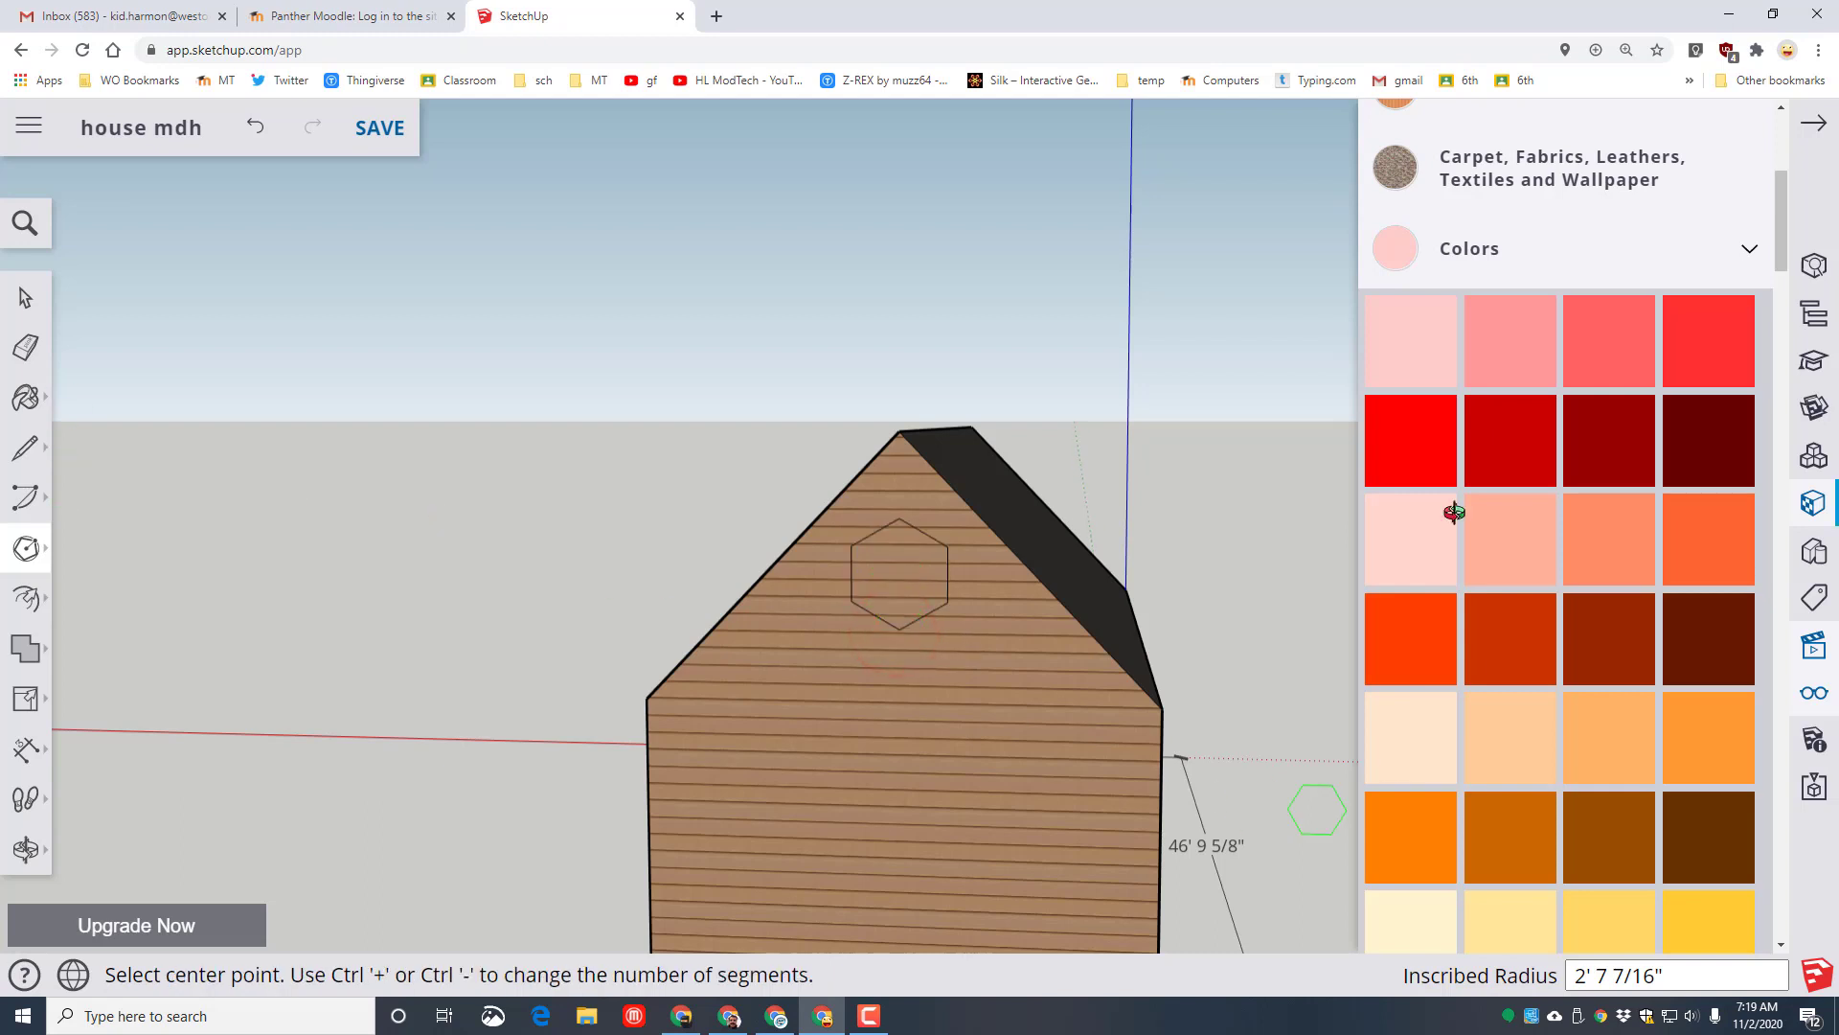
Paint the hexagonal gable window with the bright cyan translucent glass from the Glass and Mirrors materials
{"action": "left_click", "coordinate": [1735, 236]}
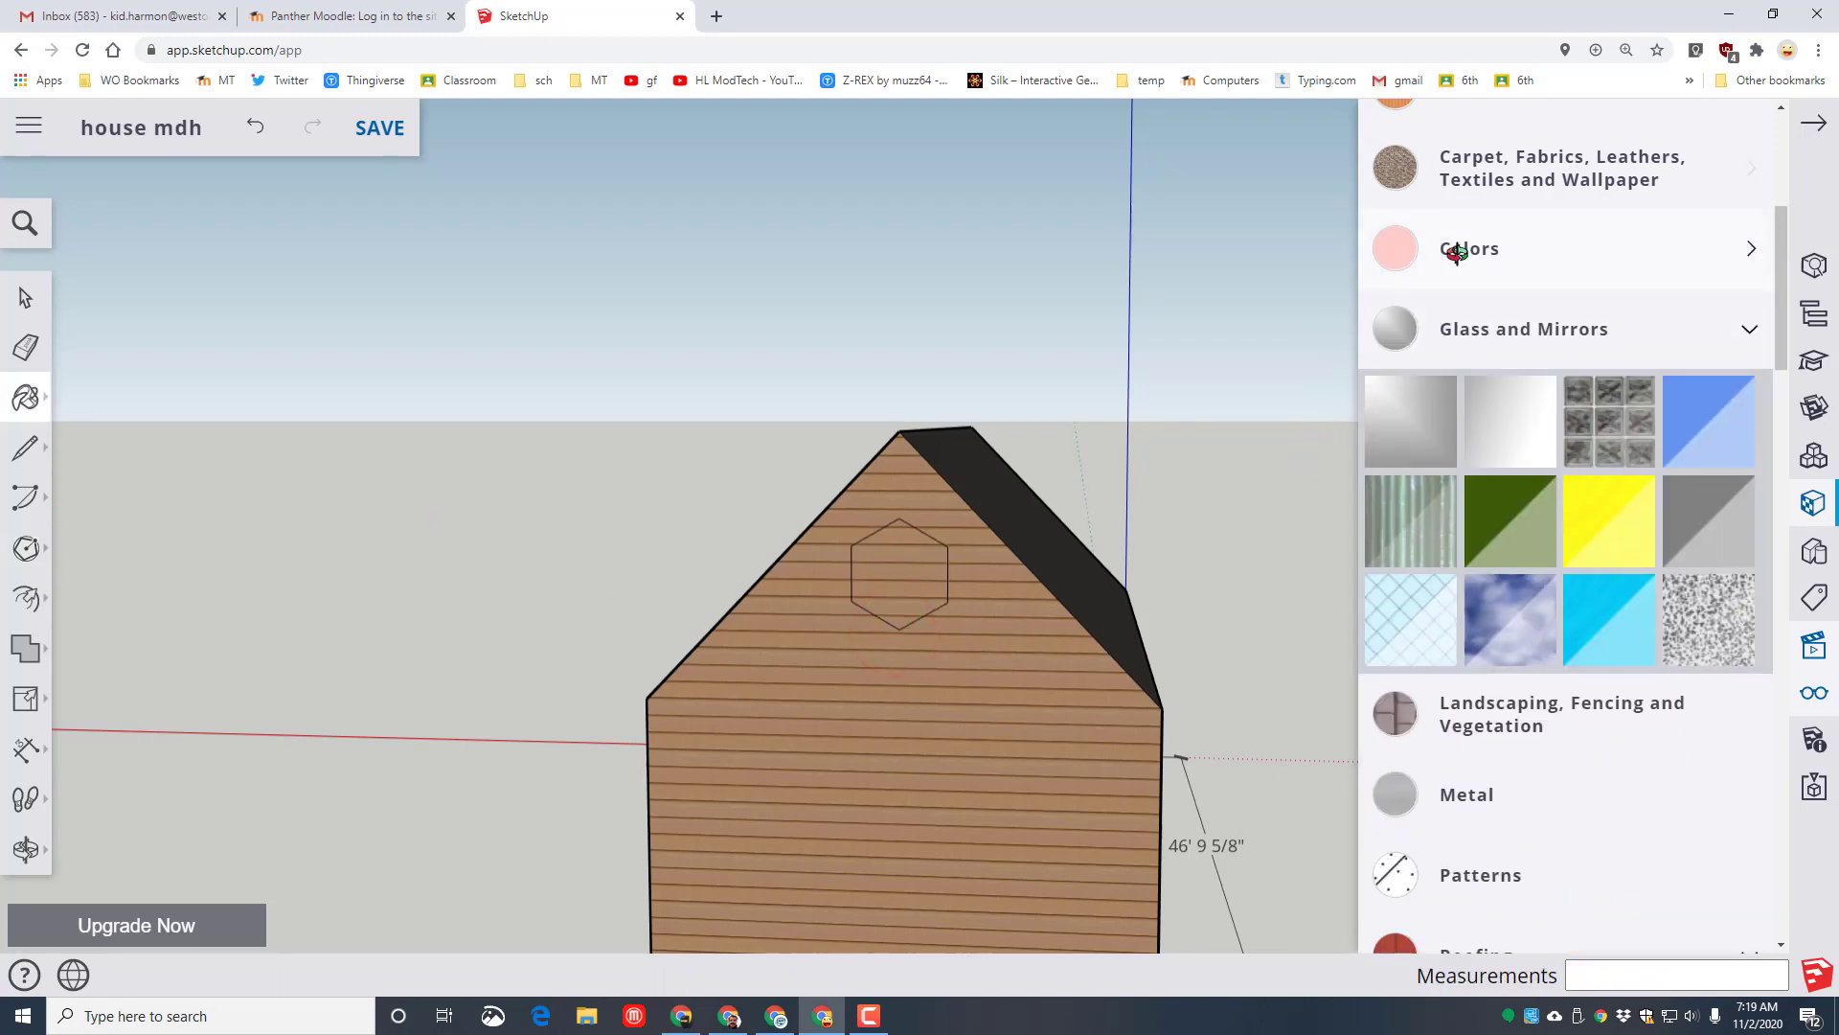
{"action": "key", "text": "b"}
{"action": "left_click", "coordinate": [1502, 445]}
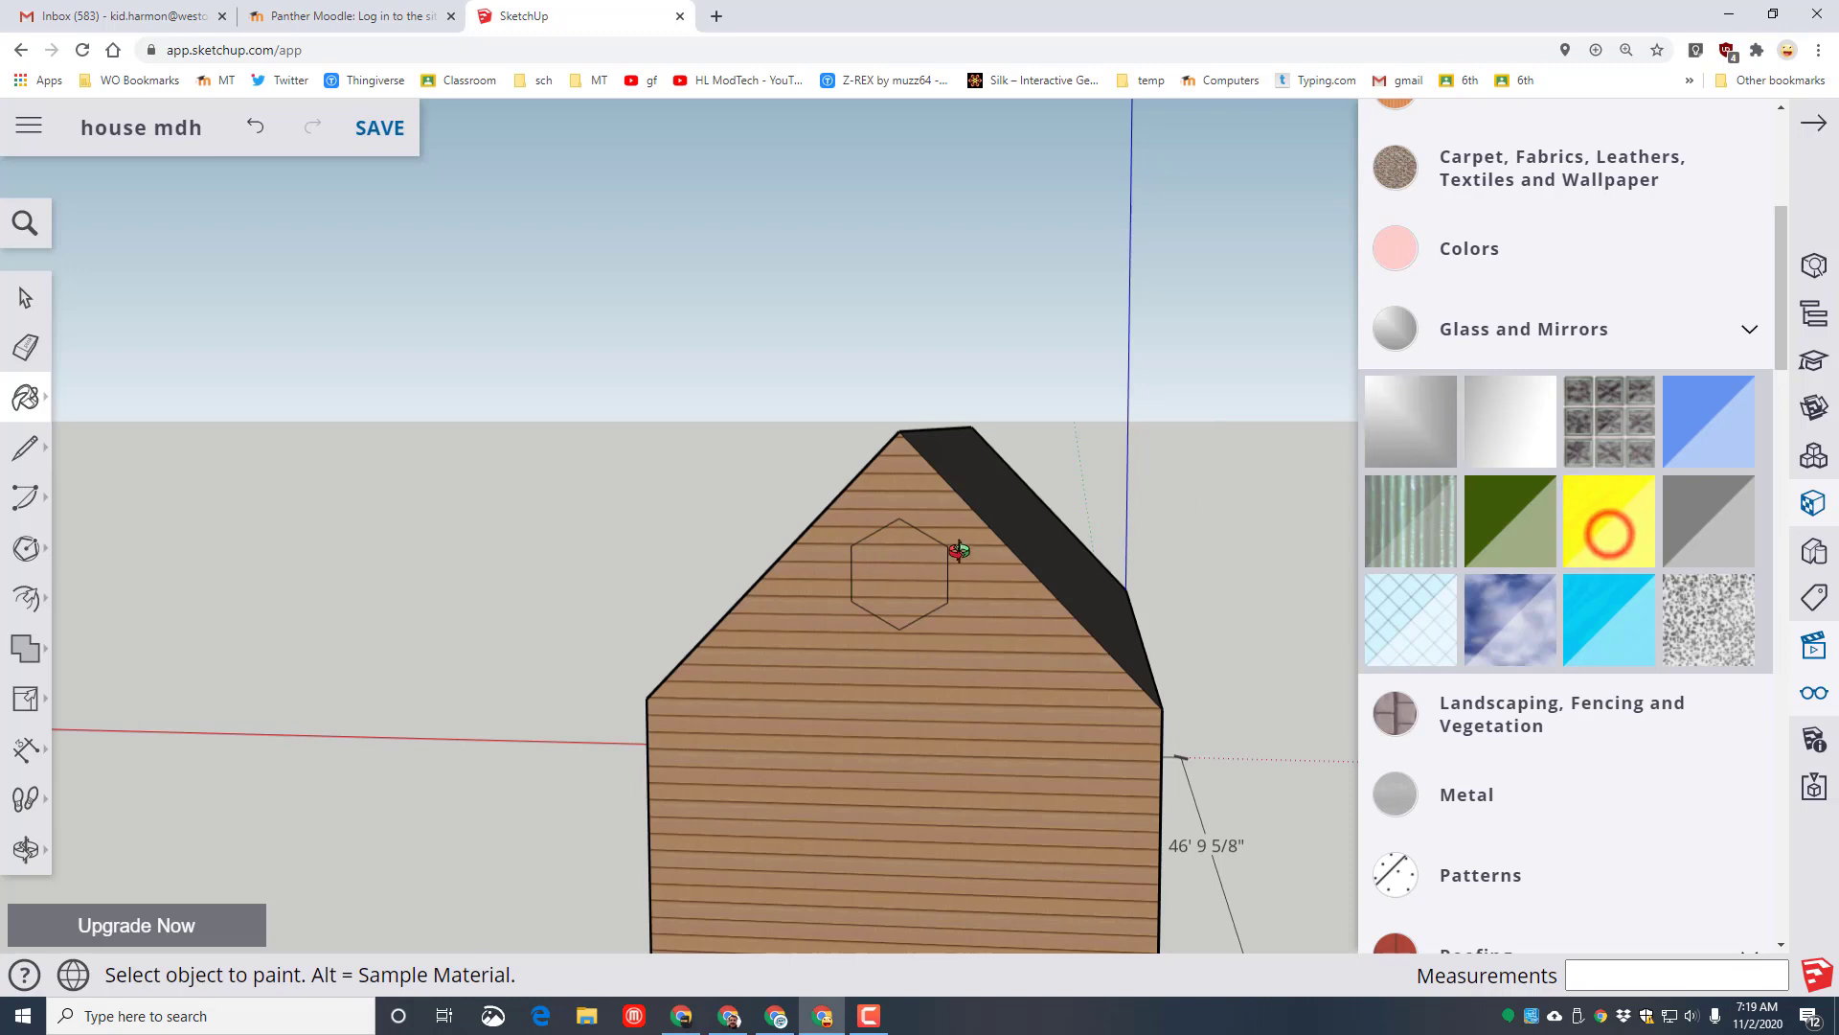
{"action": "left_click", "coordinate": [895, 558]}
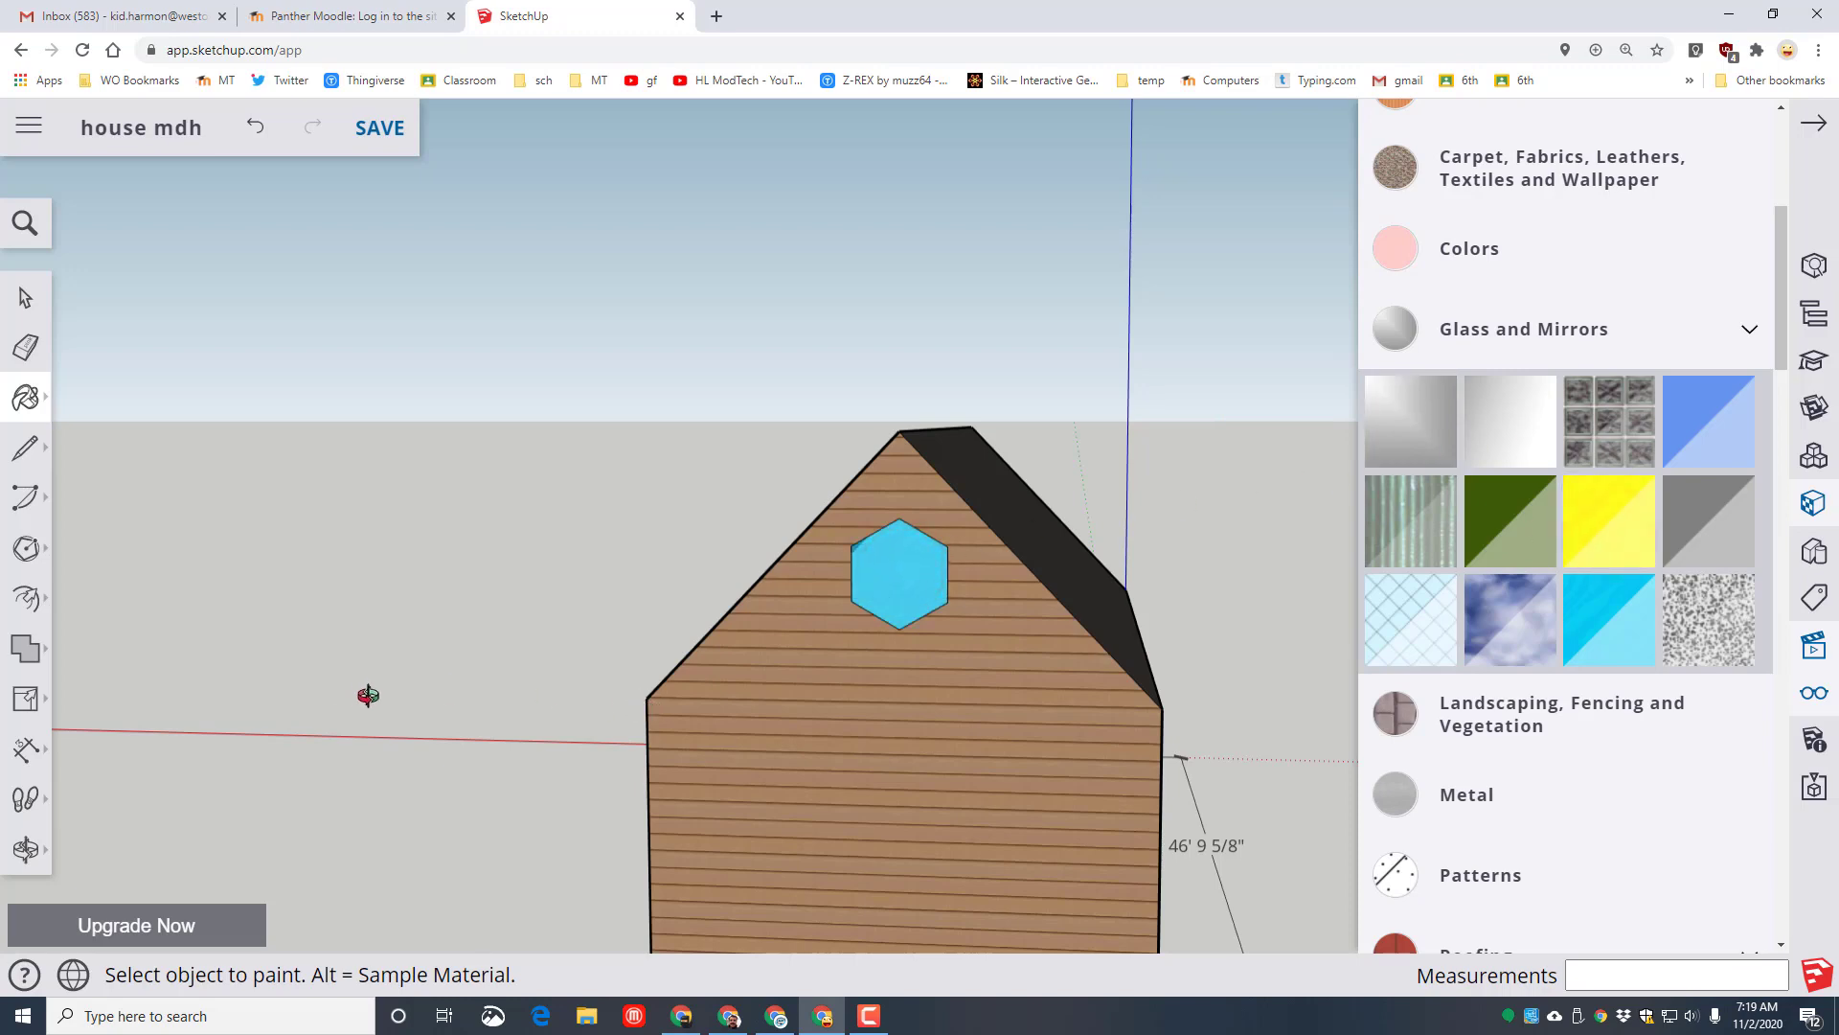
Save the finished house model and return to the Select tool
{"action": "middle_click_drag", "start_coordinate": [368, 694], "coordinate": [534, 805]}
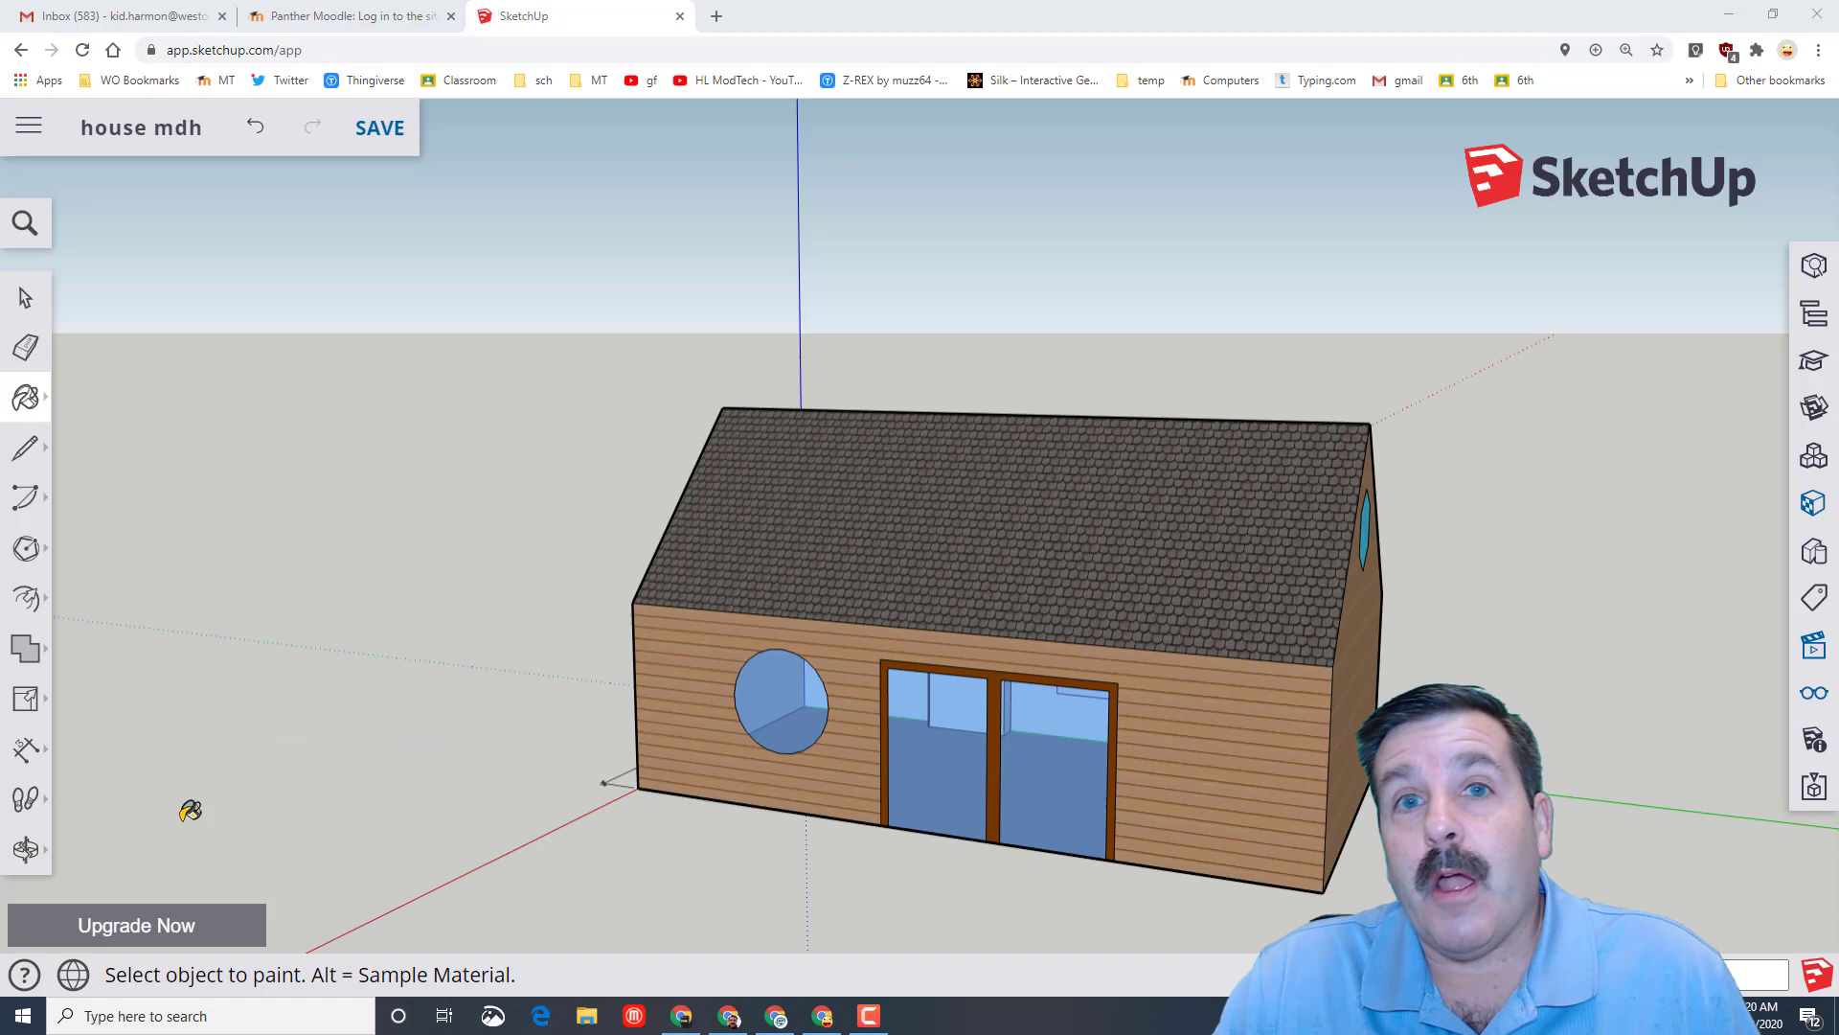
{"action": "mouse_move", "coordinate": [246, 780]}
{"action": "middle_mouse_down"}
{"action": "mouse_move", "coordinate": [628, 842]}
{"action": "mouse_move", "coordinate": [936, 854]}
{"action": "mouse_move", "coordinate": [705, 816]}
{"action": "mouse_move", "coordinate": [606, 824]}
{"action": "middle_mouse_up"}
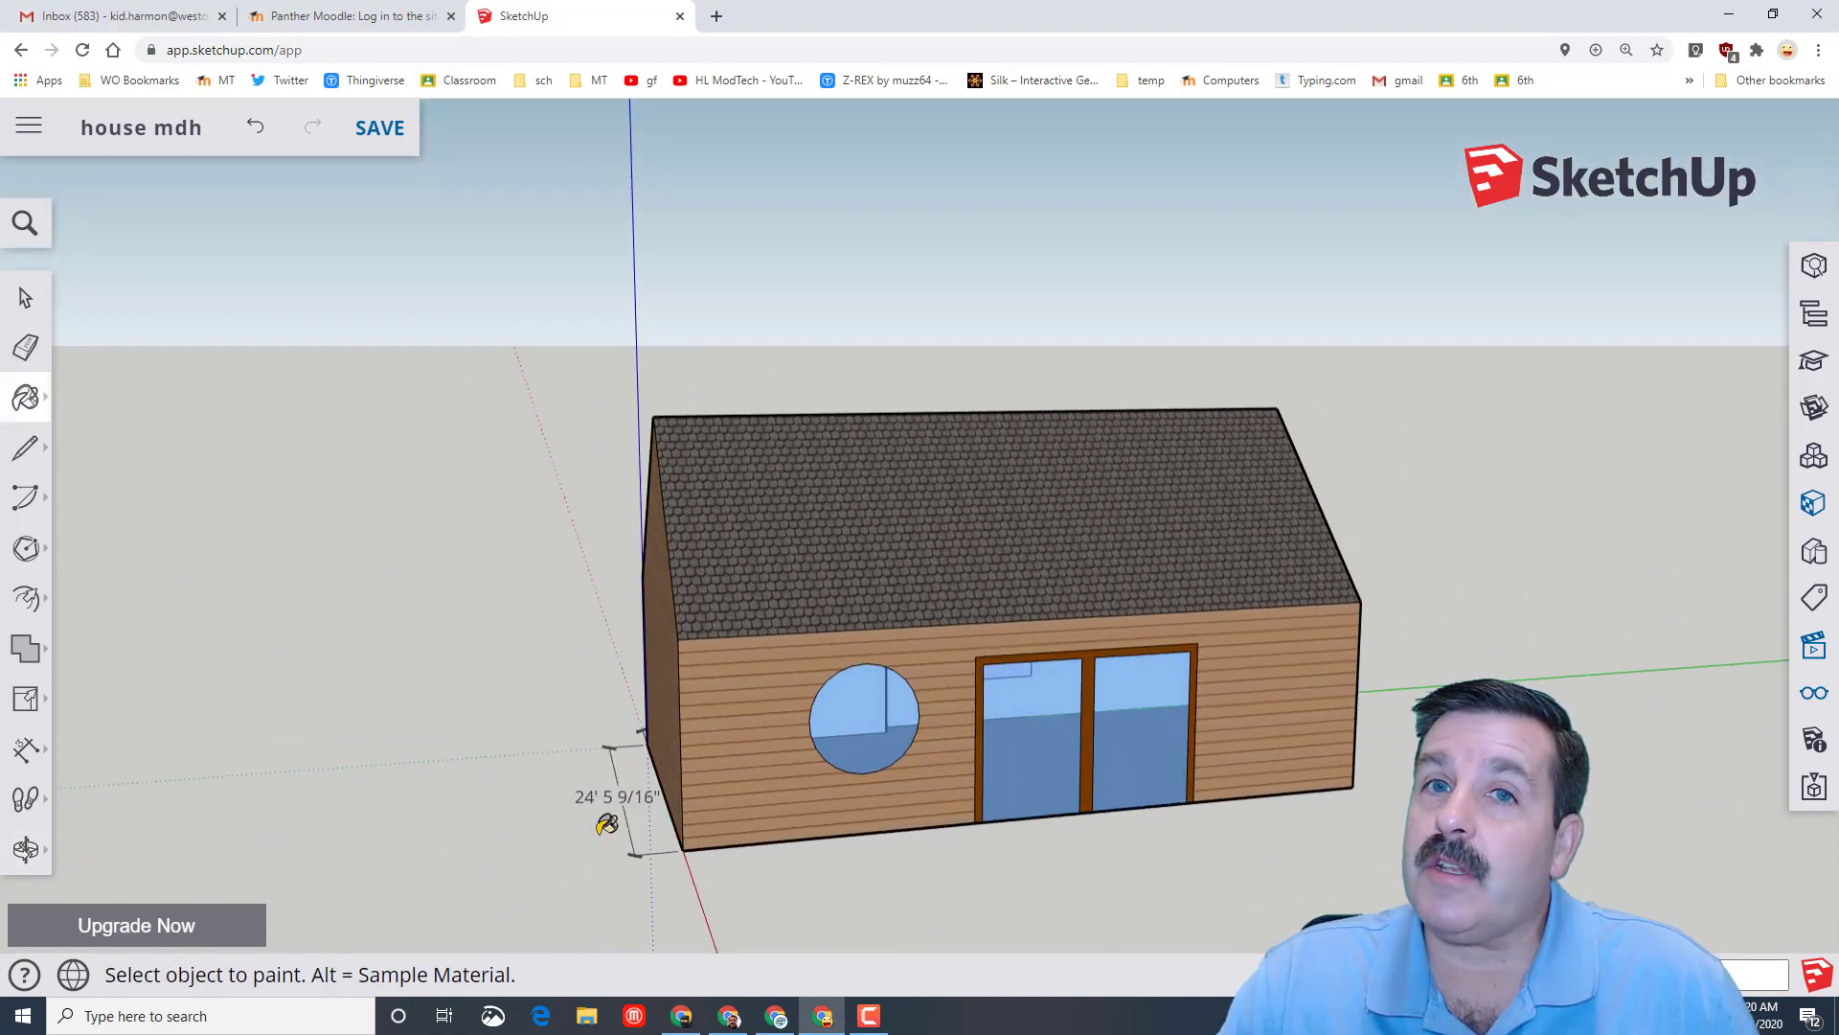
{"action": "middle_click_drag", "start_coordinate": [1358, 798], "coordinate": [1219, 811]}
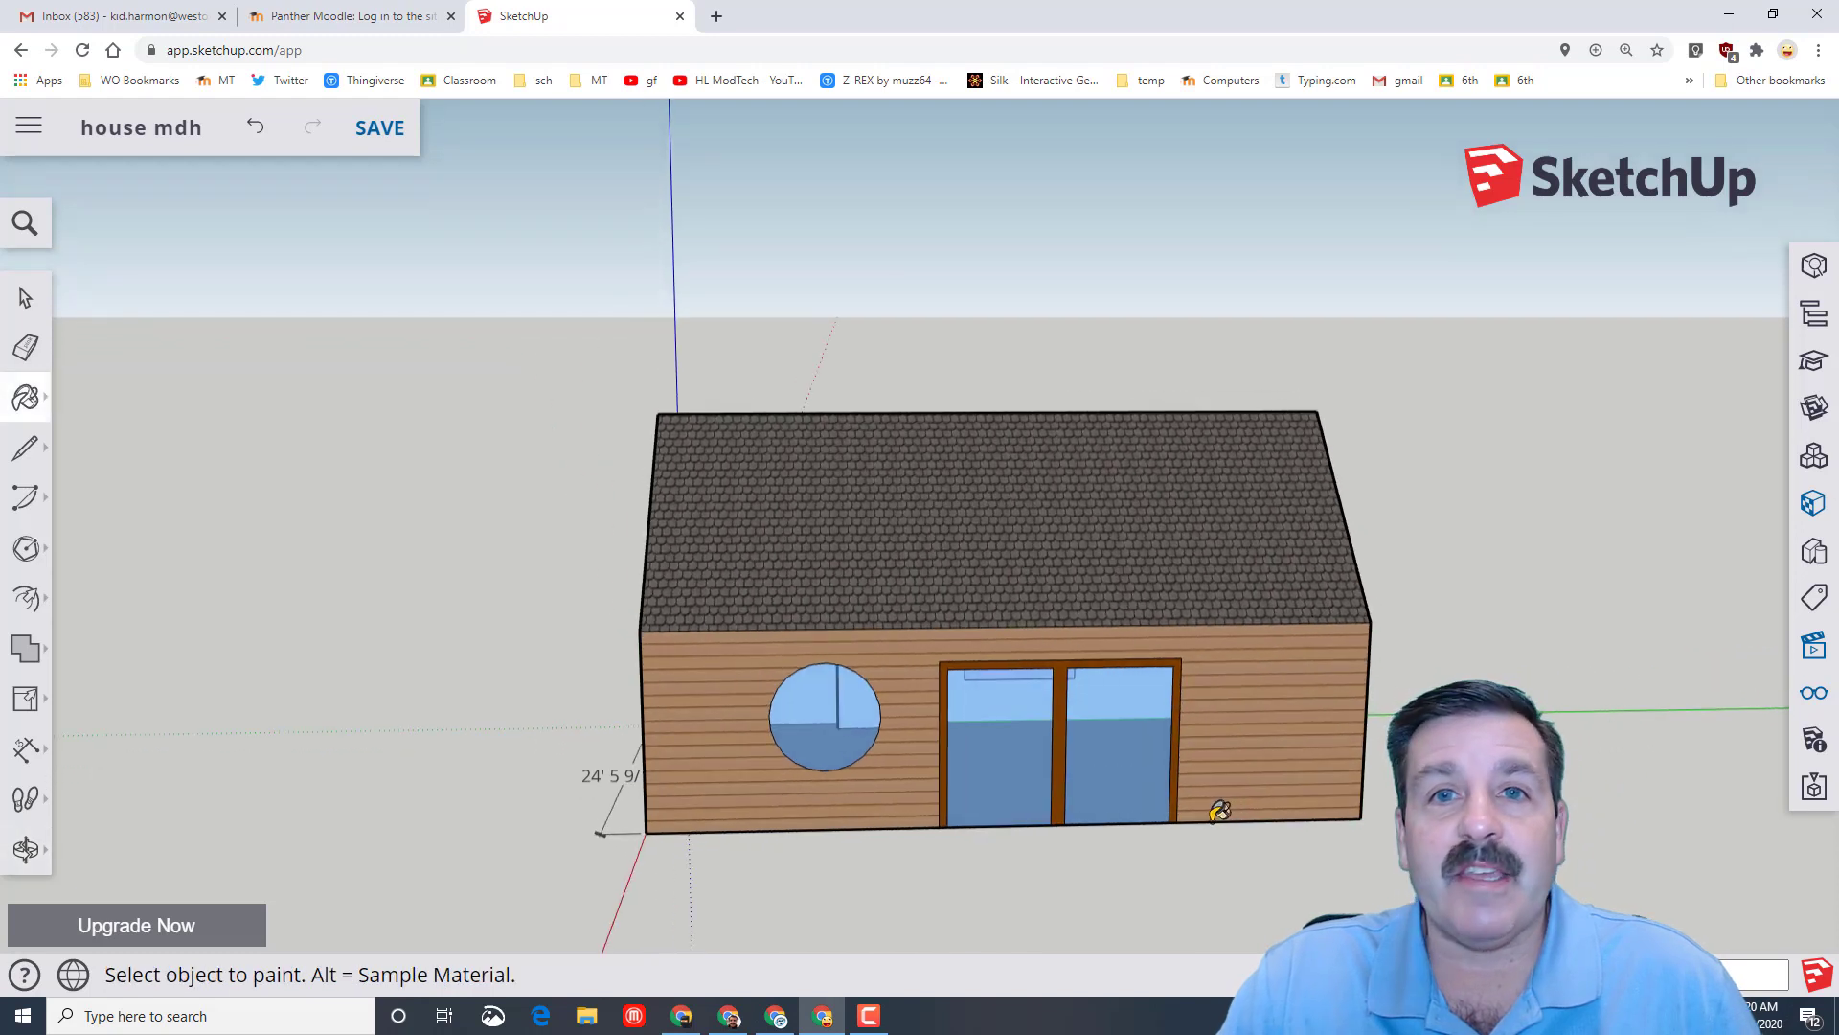
{"action": "left_click", "coordinate": [378, 136]}
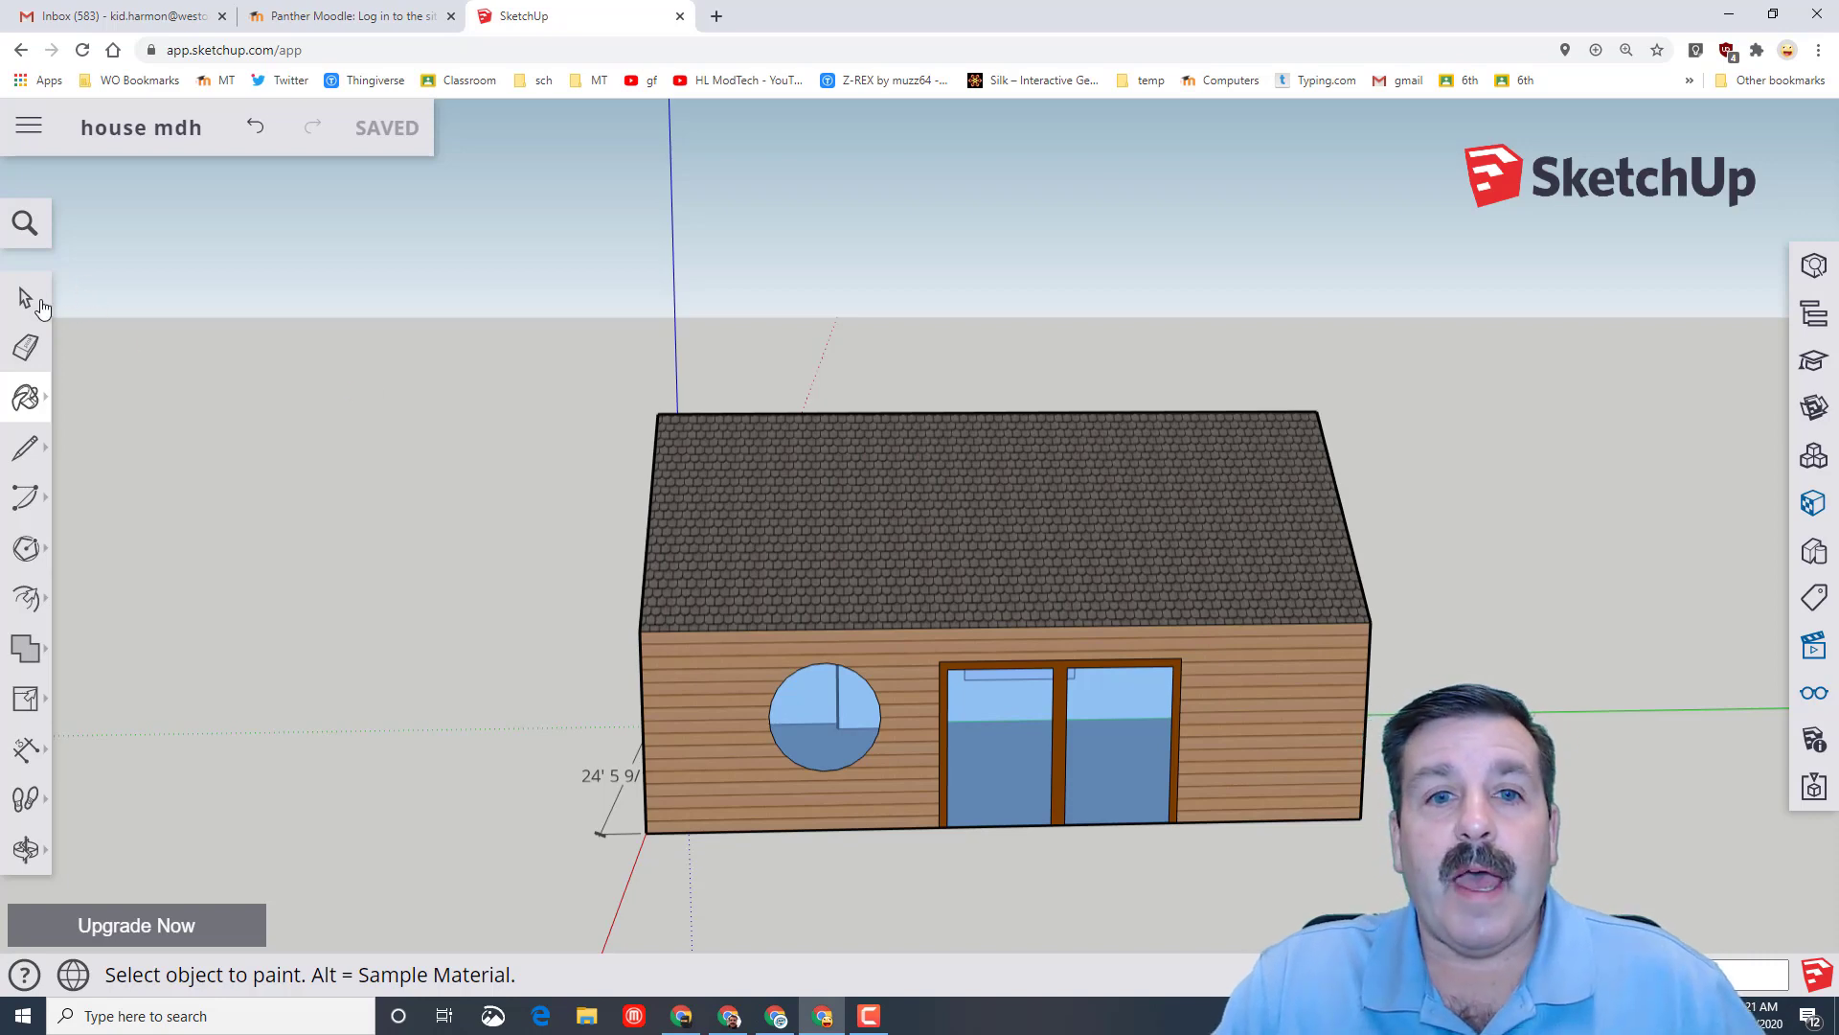
{"action": "left_click", "coordinate": [27, 299]}
{"action": "middle_click_drag", "start_coordinate": [1197, 728], "coordinate": [1318, 686]}
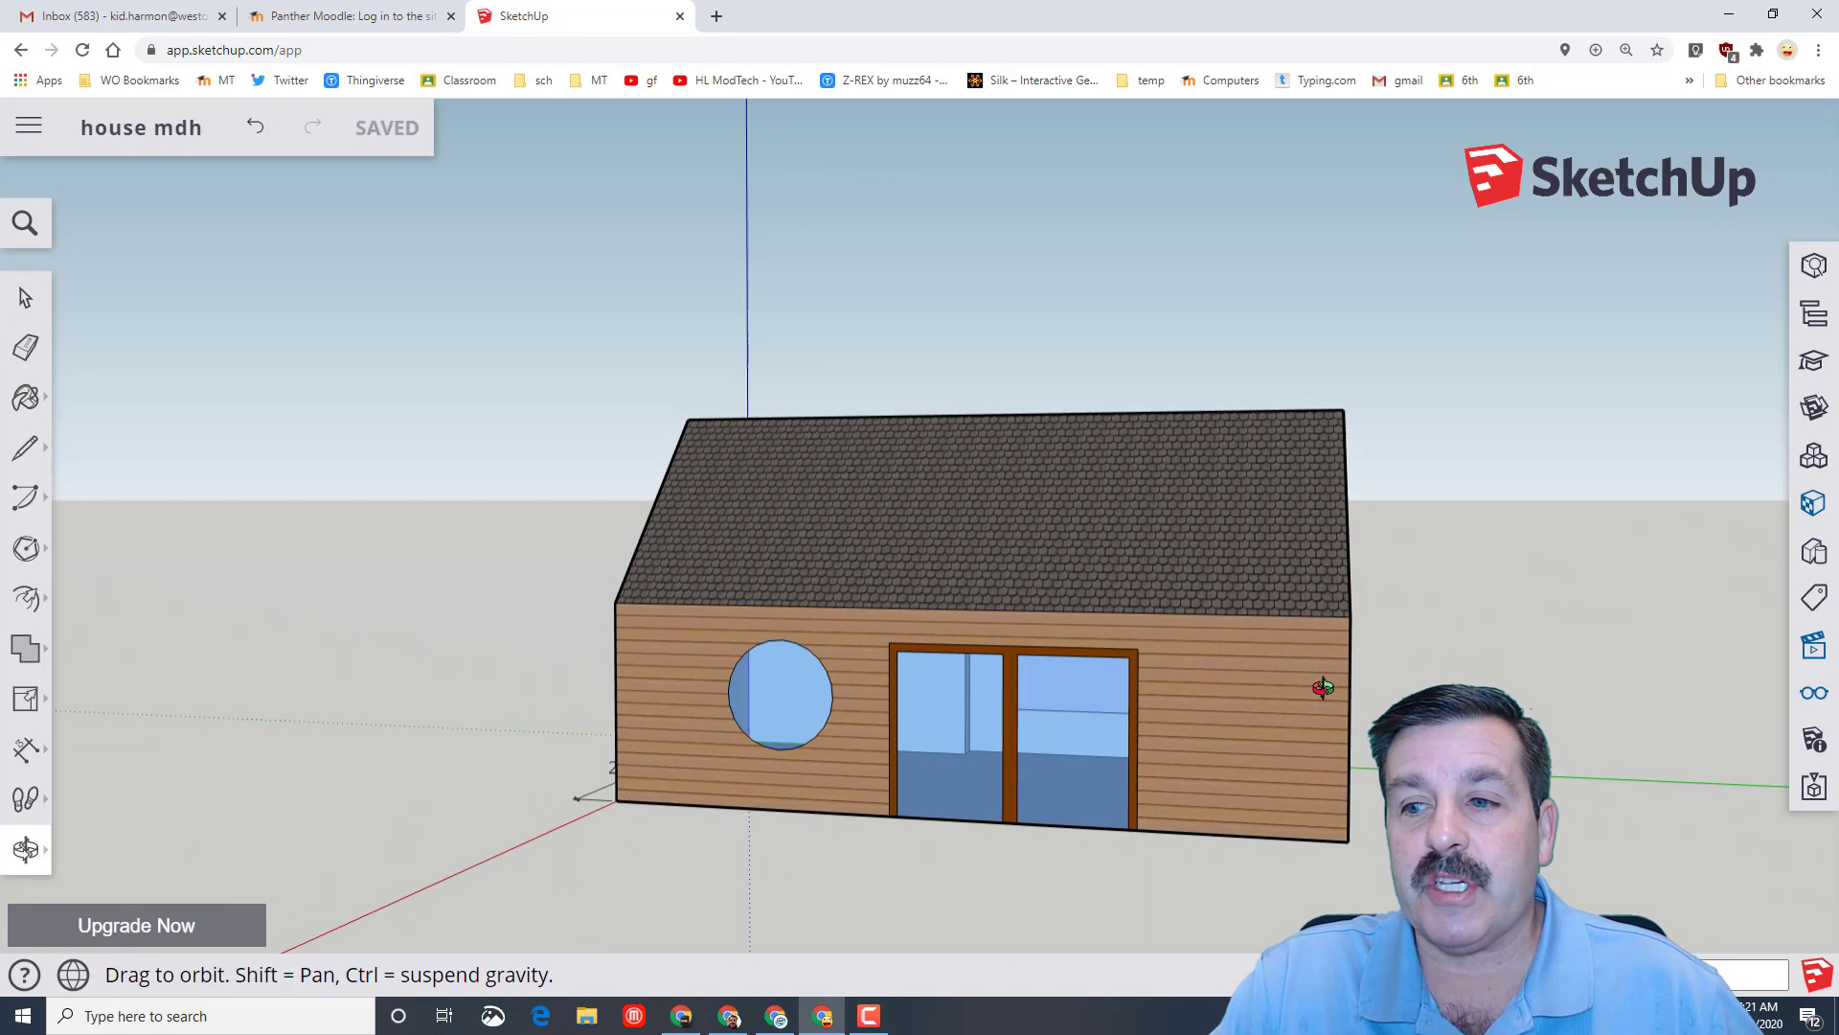
Export the house as a 1920 by 938 px PNG, viewed from the glass-door front and hexagonal-window gable, and suppress future large-image confirmations
{"action": "left_click", "coordinate": [32, 848]}
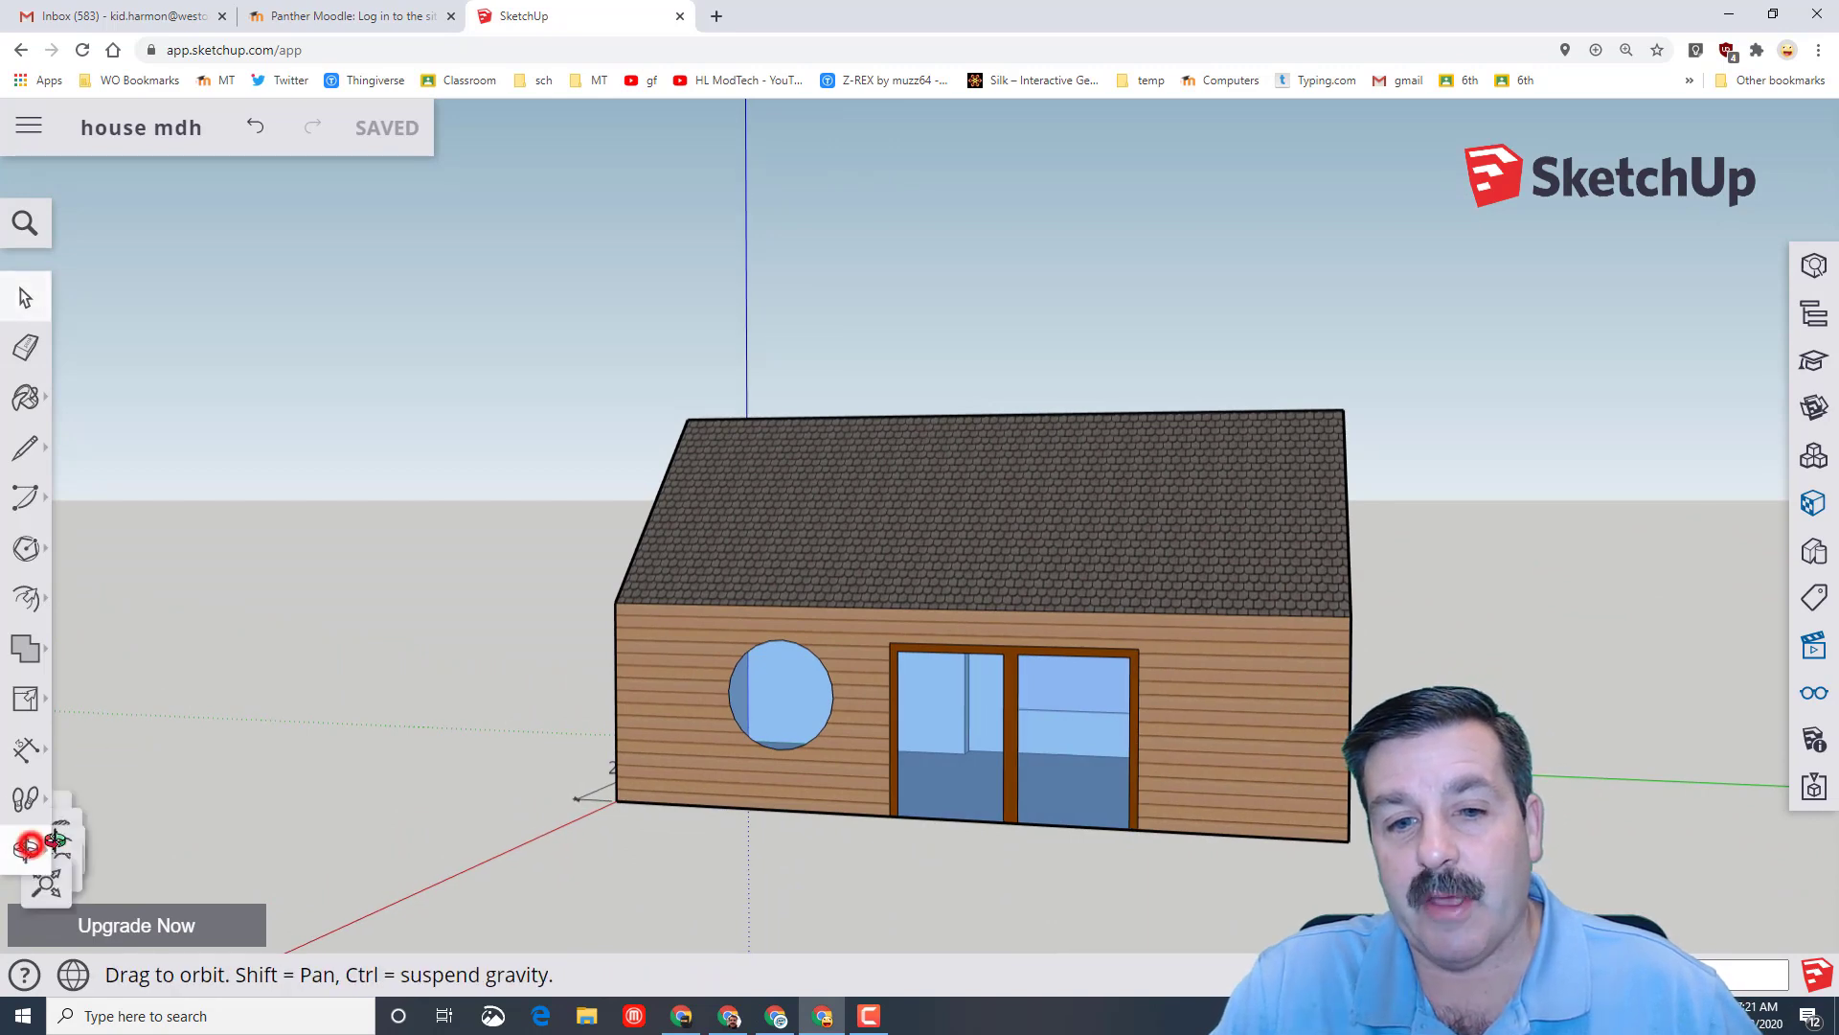
{"action": "left_click", "coordinate": [113, 731]}
{"action": "mouse_move", "coordinate": [287, 710]}
{"action": "left_mouse_down"}
{"action": "mouse_move", "coordinate": [618, 802]}
{"action": "mouse_move", "coordinate": [538, 706]}
{"action": "mouse_move", "coordinate": [308, 702]}
{"action": "left_mouse_up"}
{"action": "left_click_drag", "start_coordinate": [1248, 920], "coordinate": [1022, 874]}
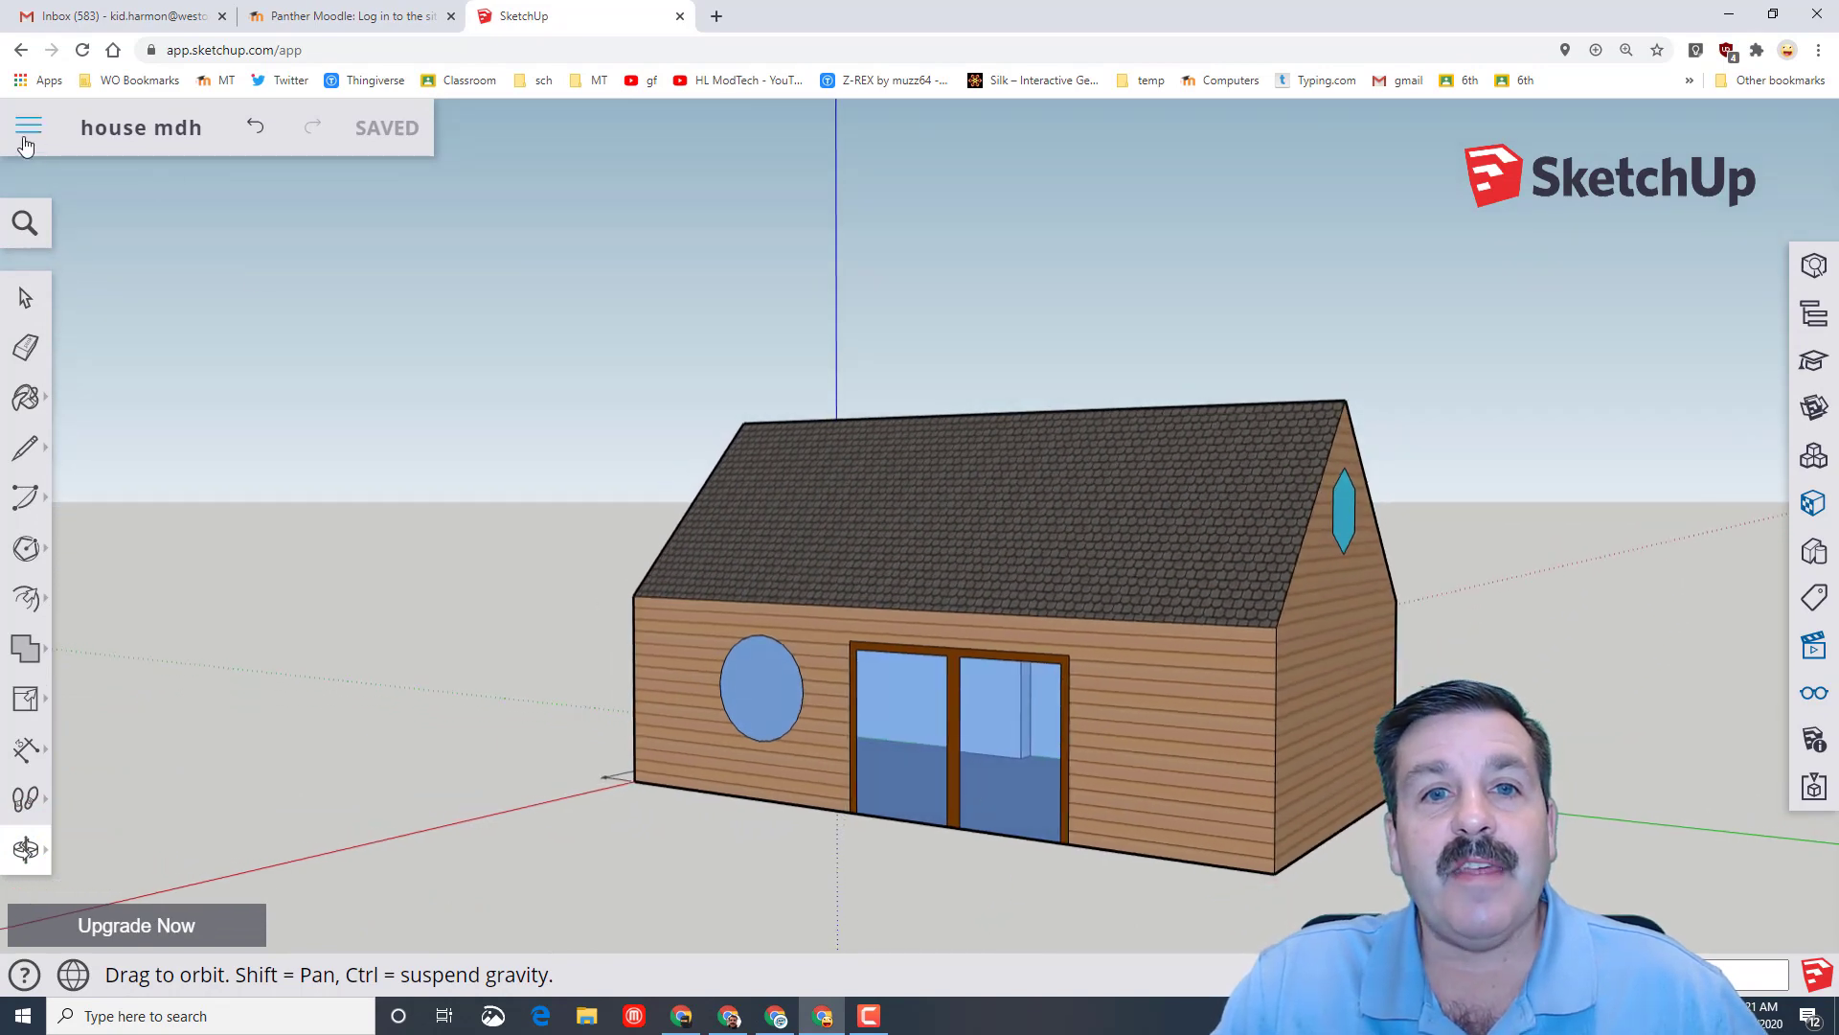
{"action": "left_click", "coordinate": [23, 128]}
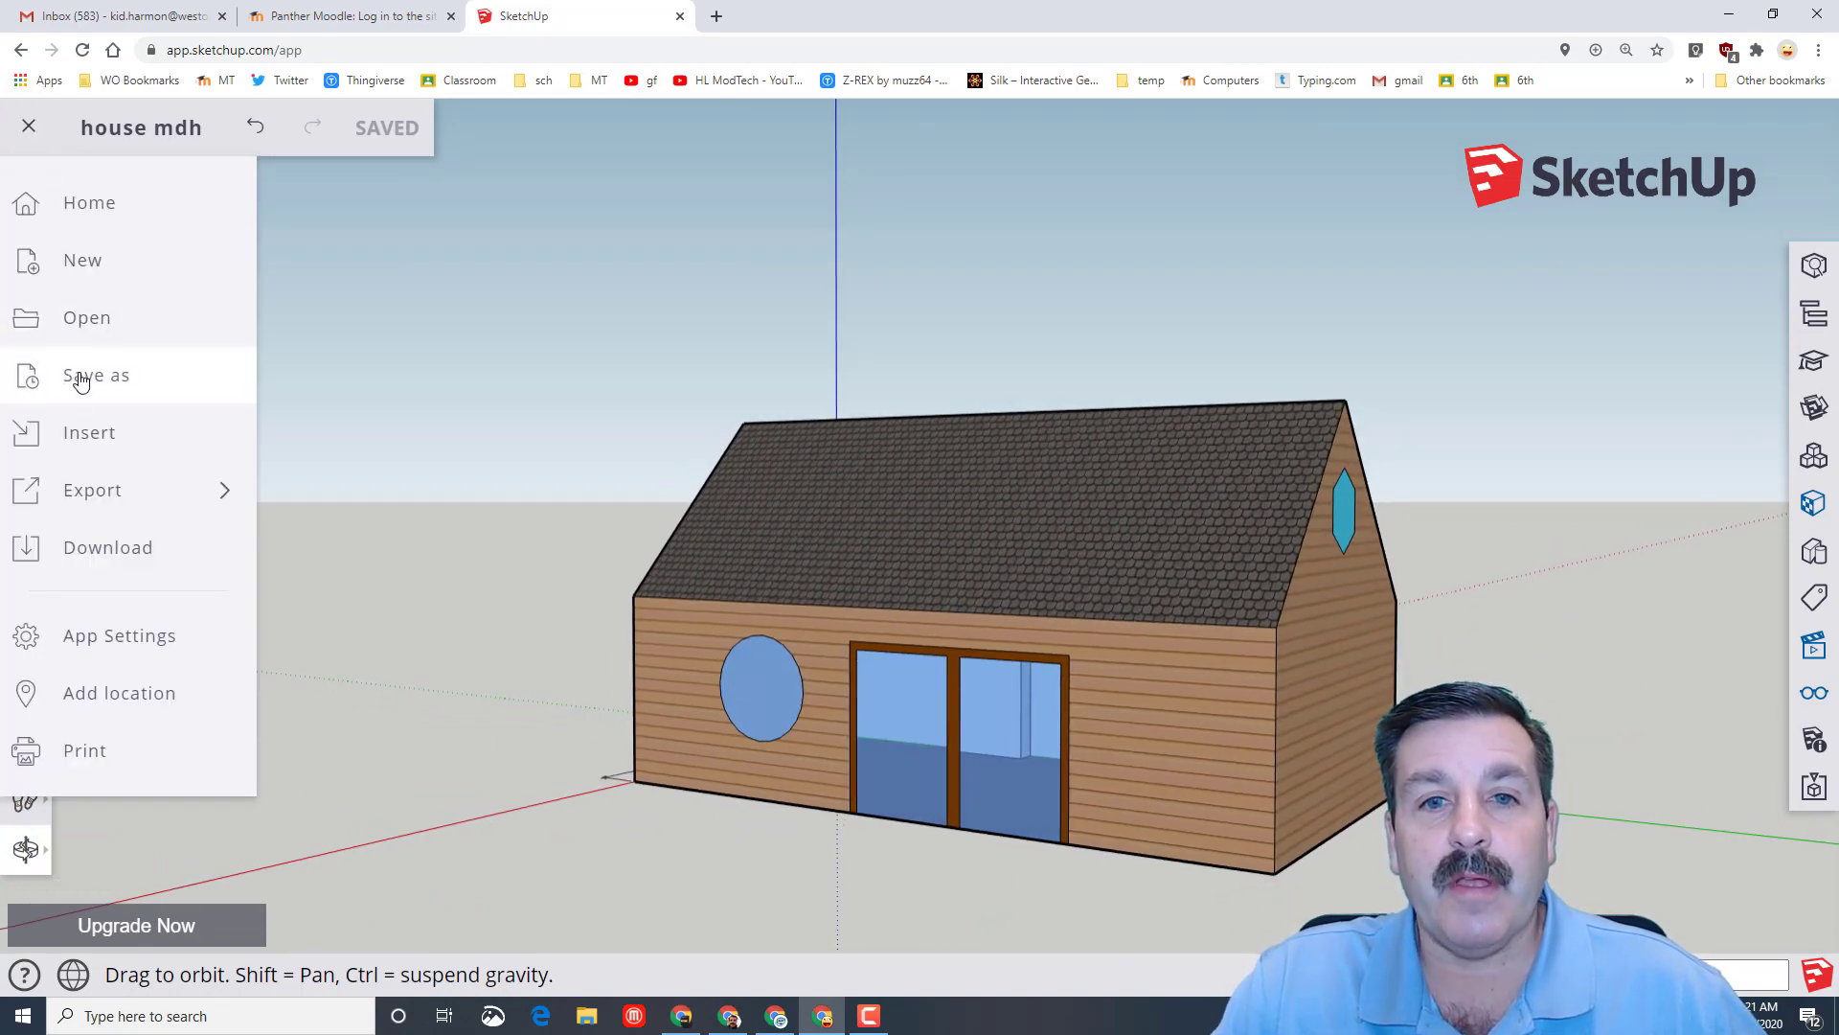
{"action": "left_click", "coordinate": [88, 490]}
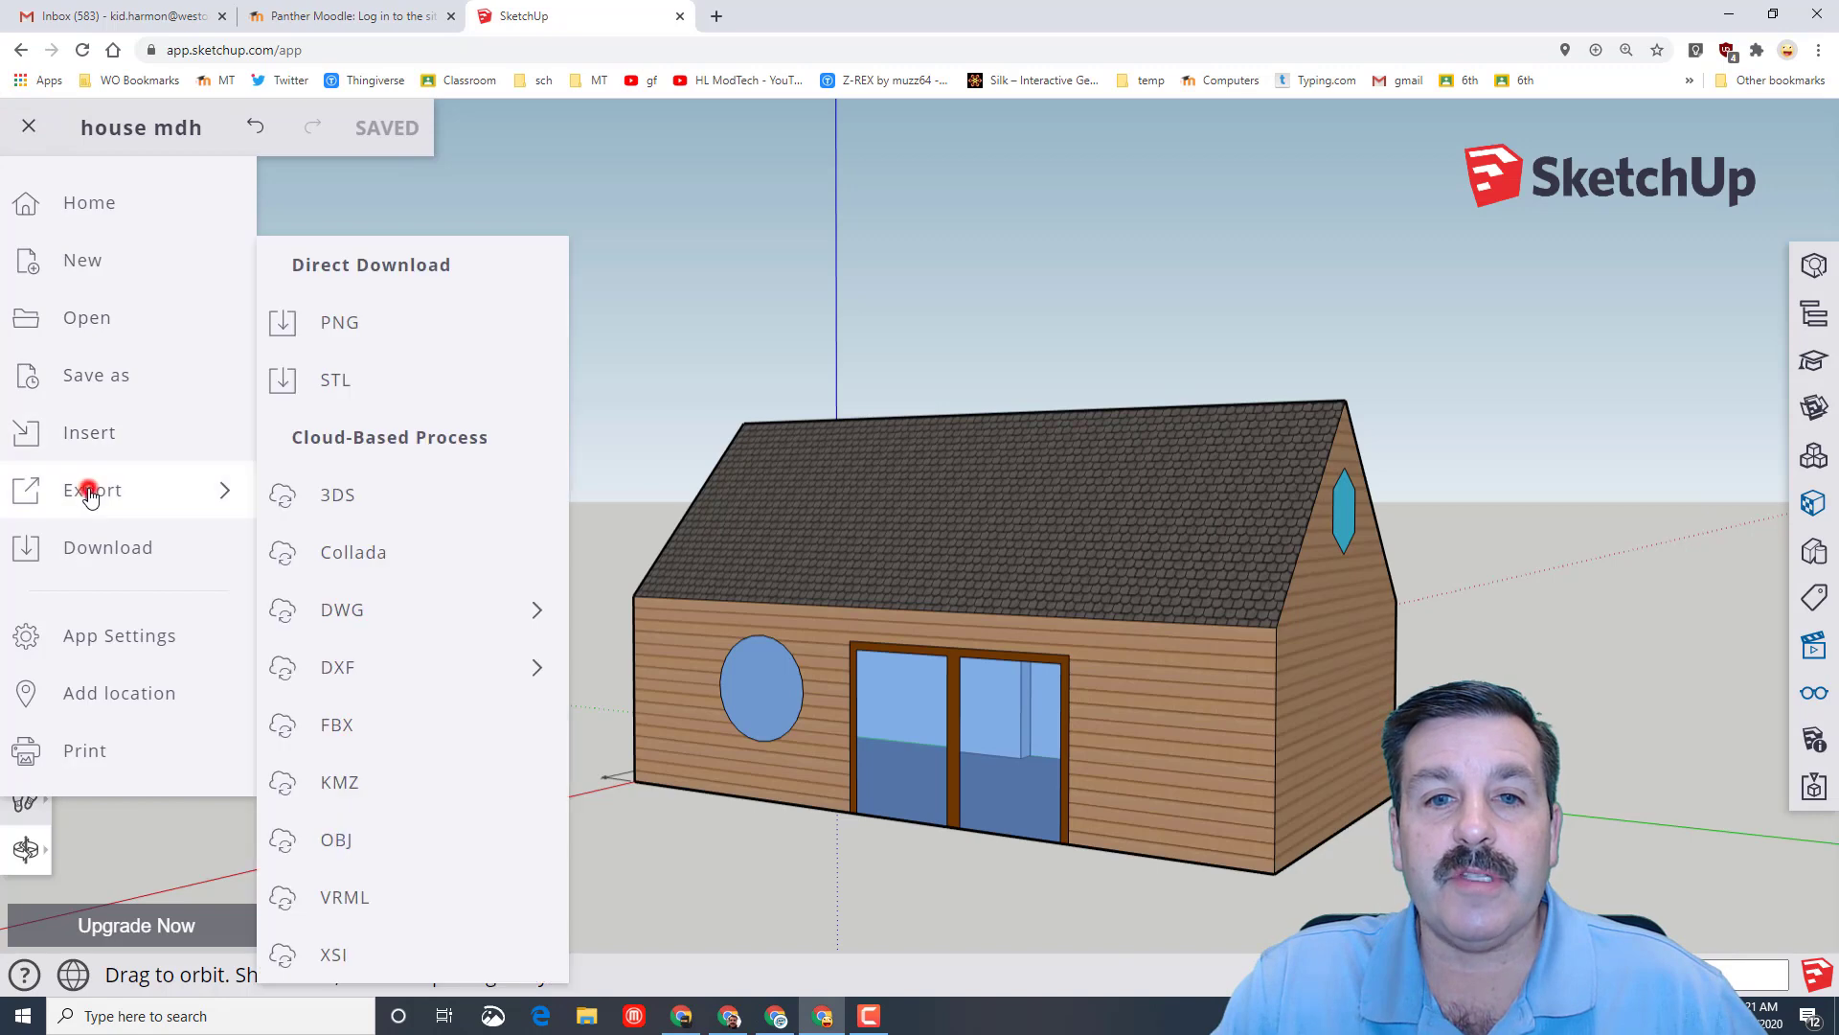
{"action": "left_click", "coordinate": [349, 324]}
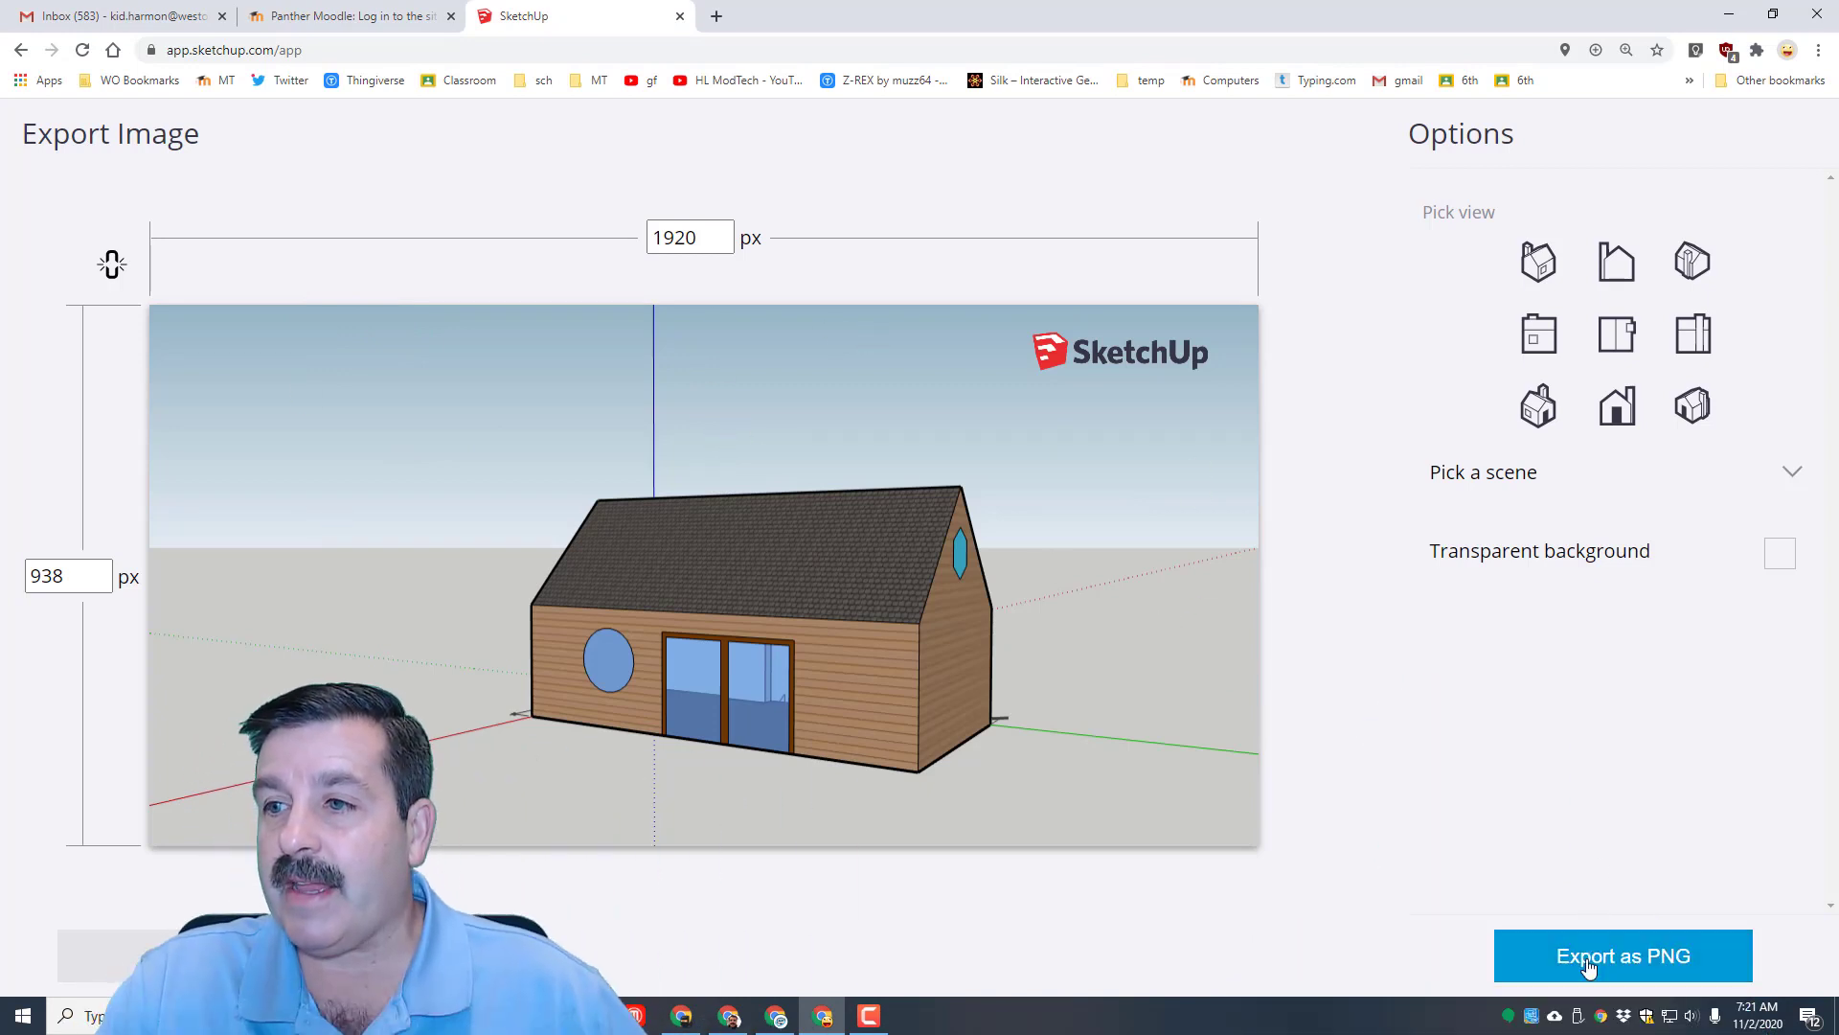
{"action": "left_click", "coordinate": [1587, 960]}
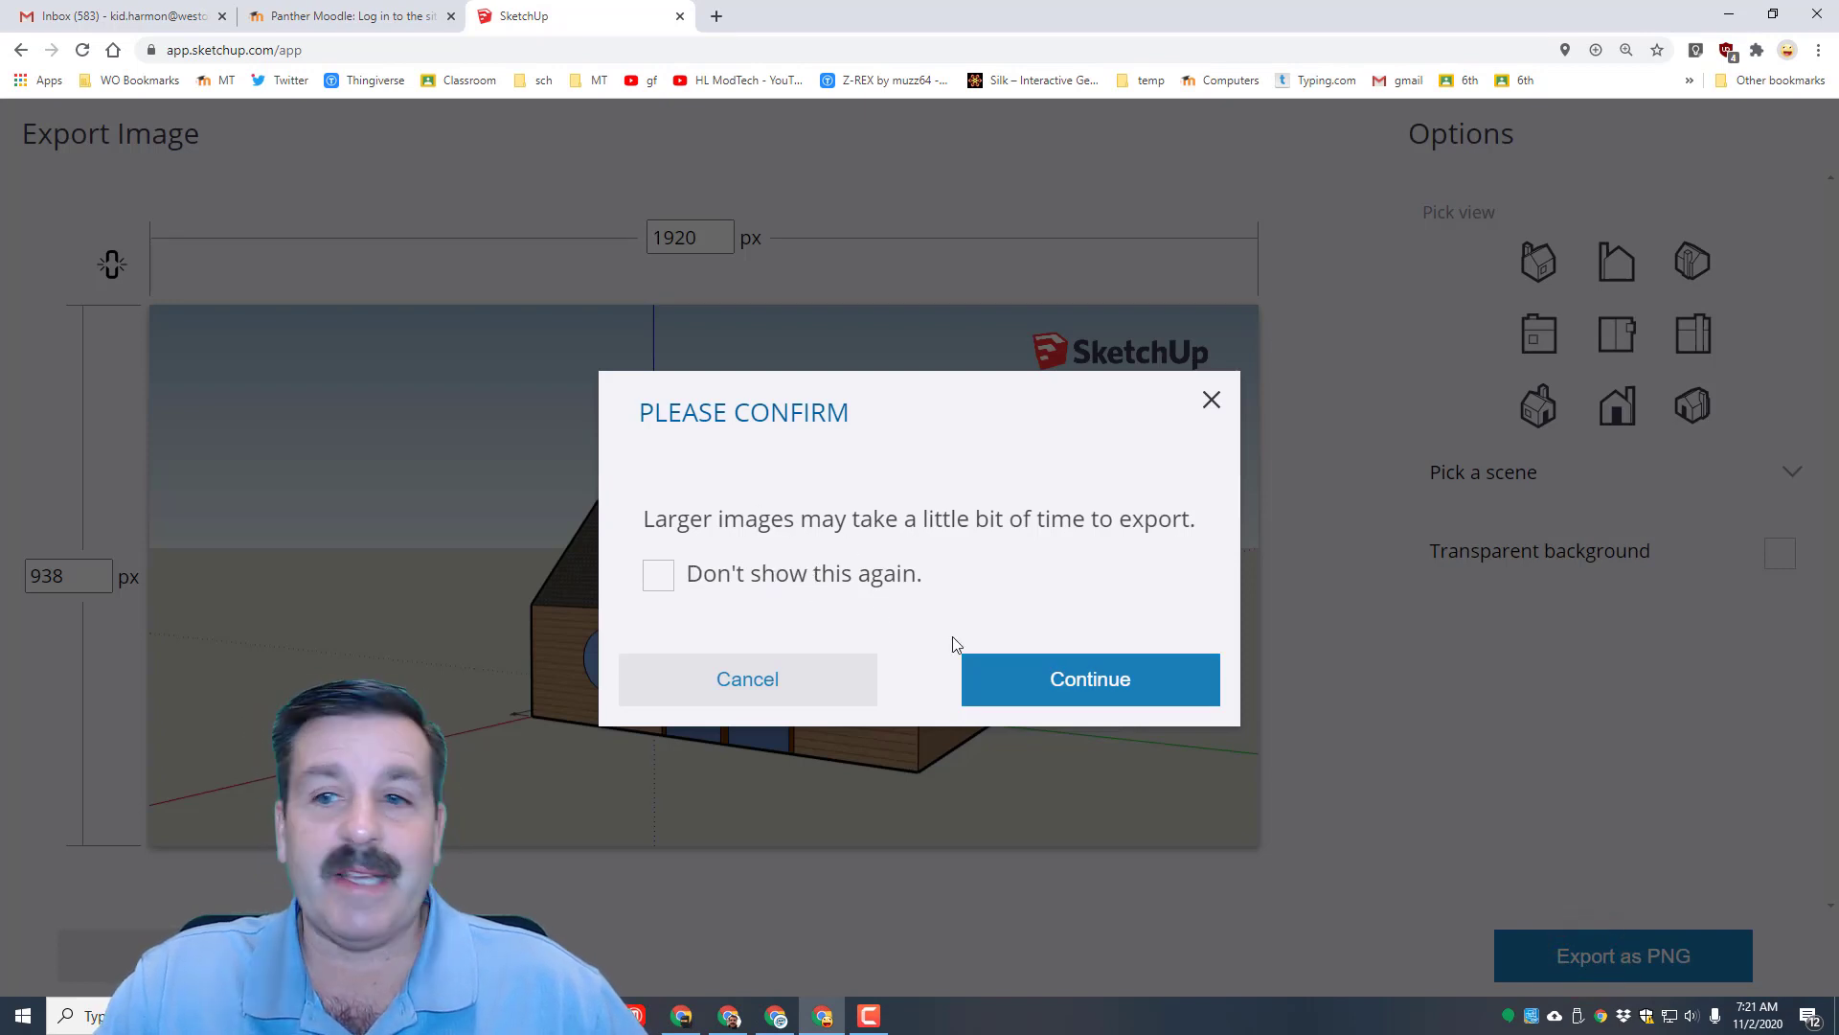
{"action": "left_click", "coordinate": [817, 572]}
{"action": "left_click", "coordinate": [1027, 676]}
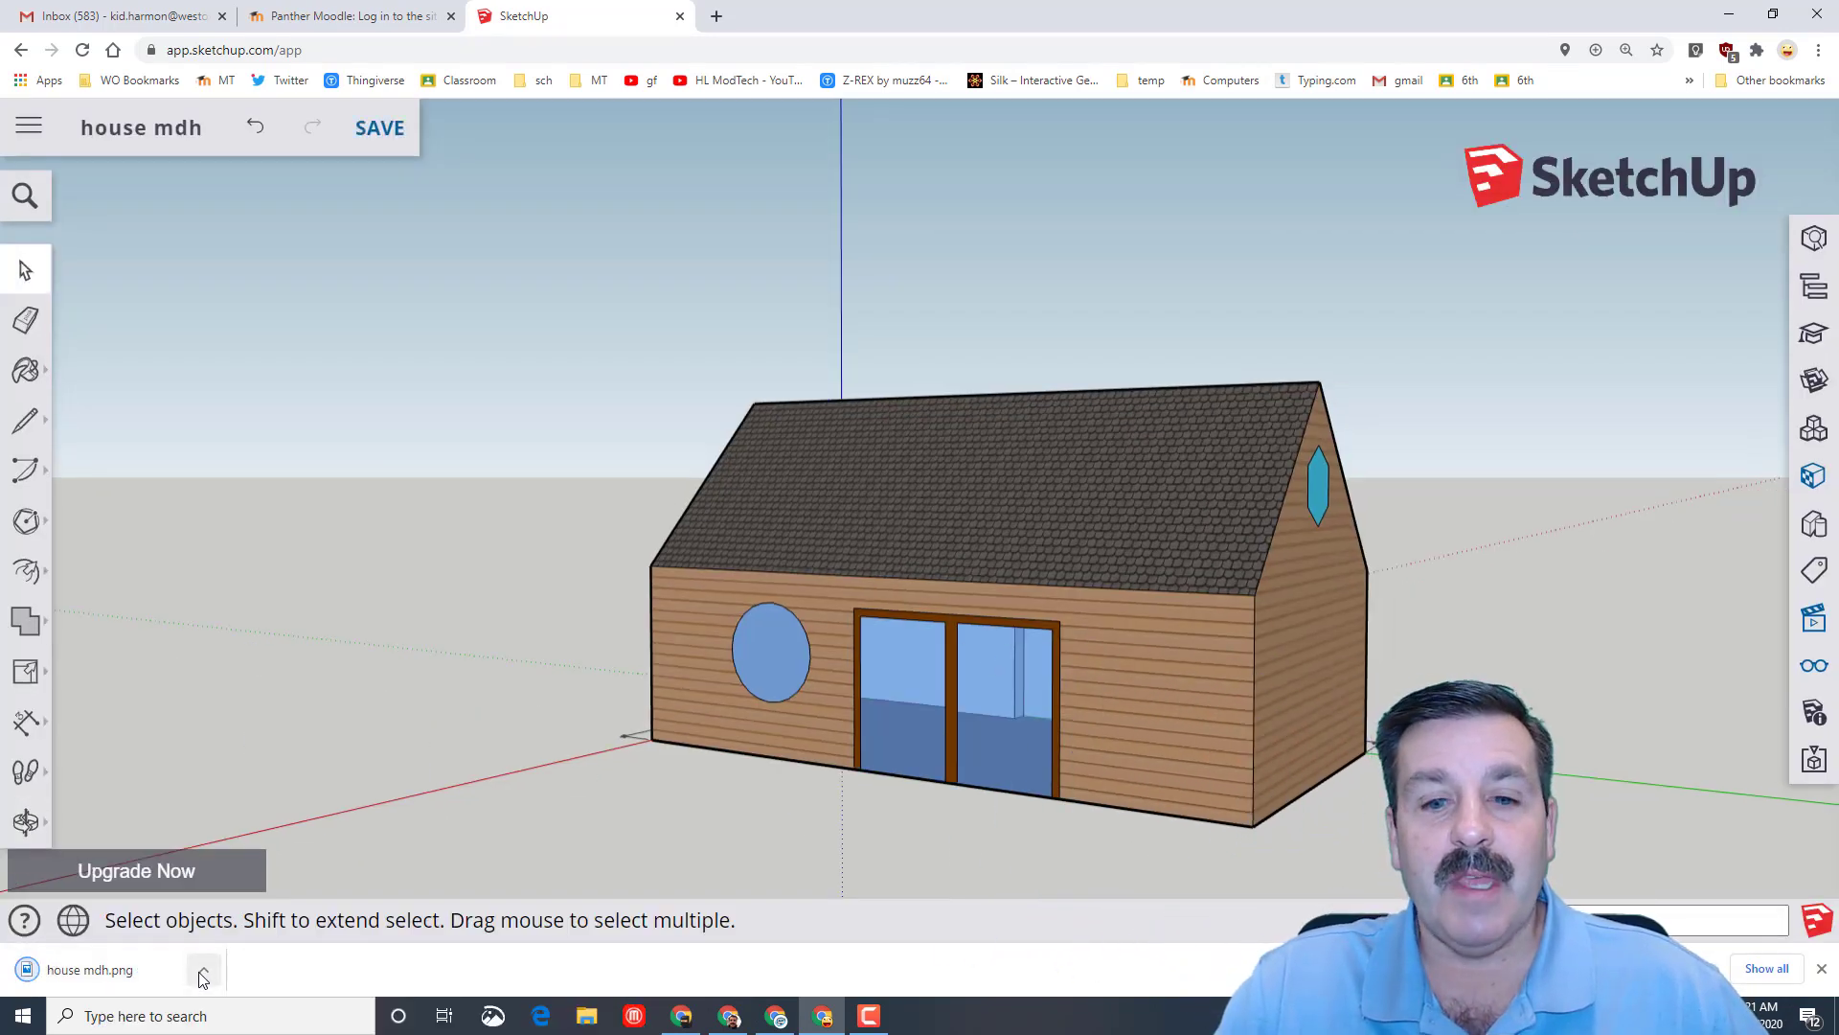
Show the exported house mdh.png in the Downloads folder, then return to the model and view the front and roof from above
{"action": "left_click", "coordinate": [204, 973]}
{"action": "left_click", "coordinate": [240, 913]}
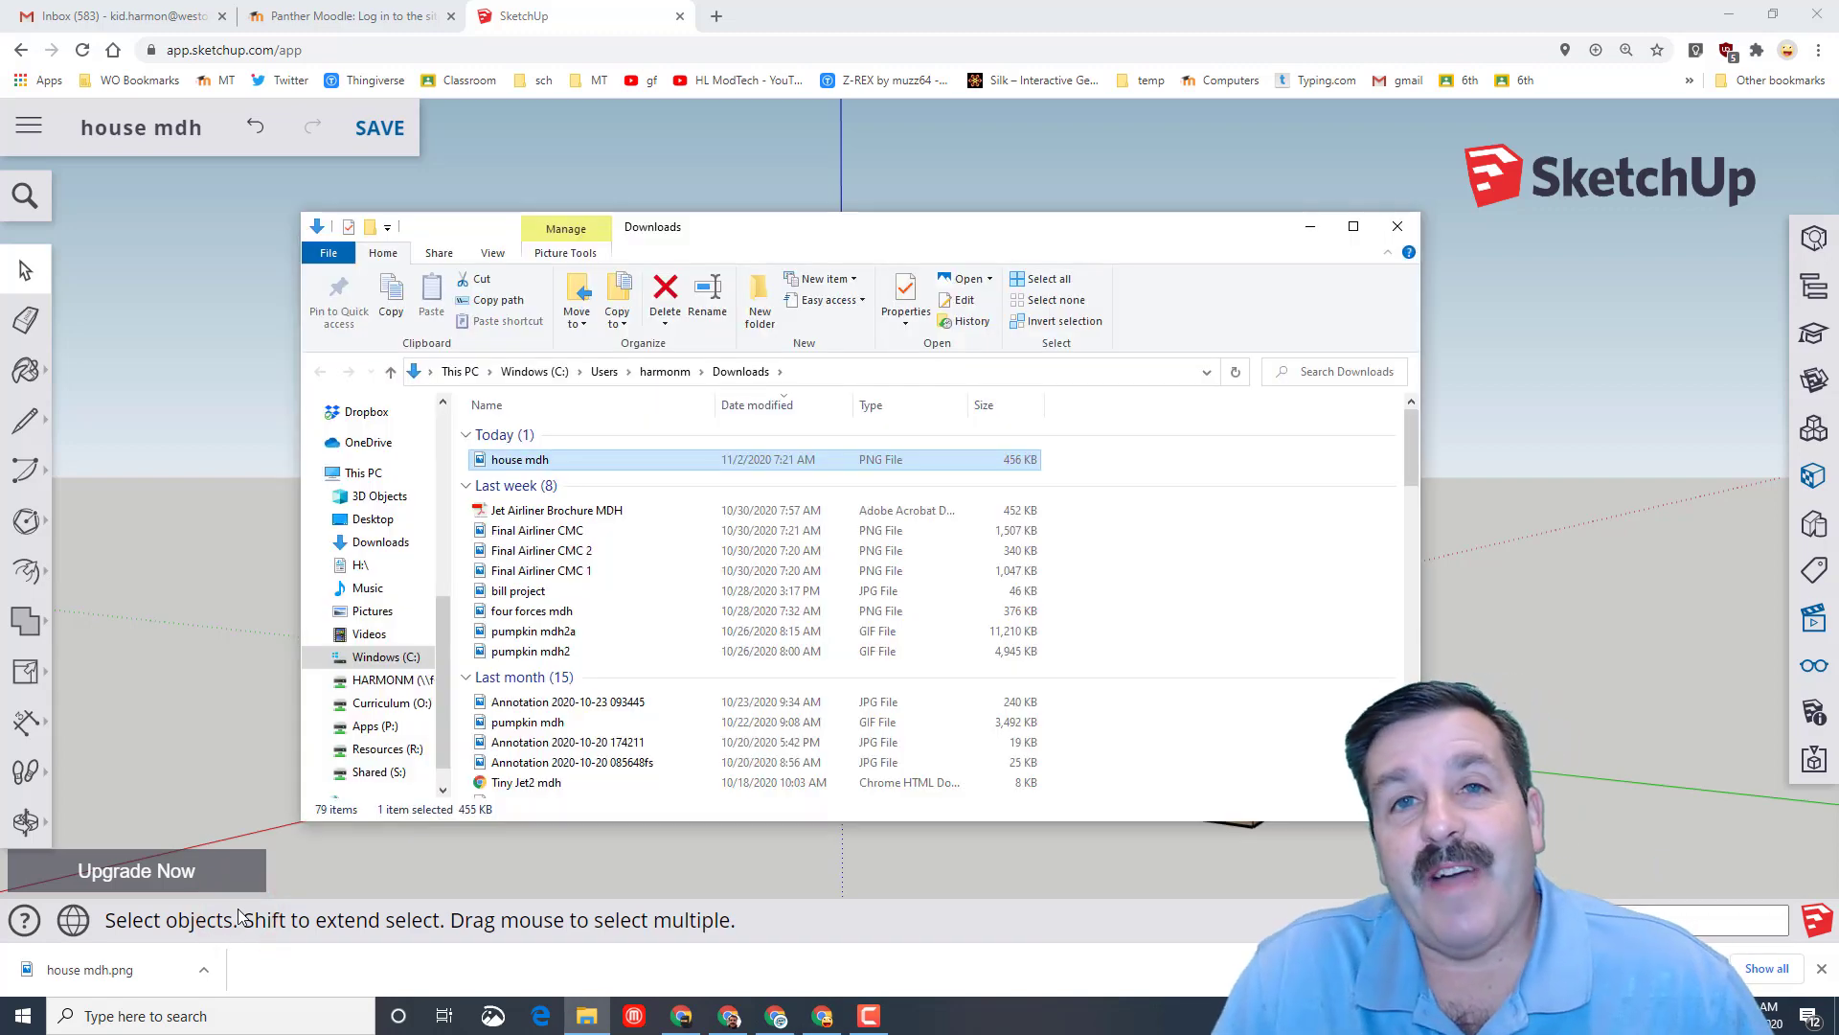
{"action": "middle_click_drag", "start_coordinate": [240, 886], "coordinate": [772, 868]}
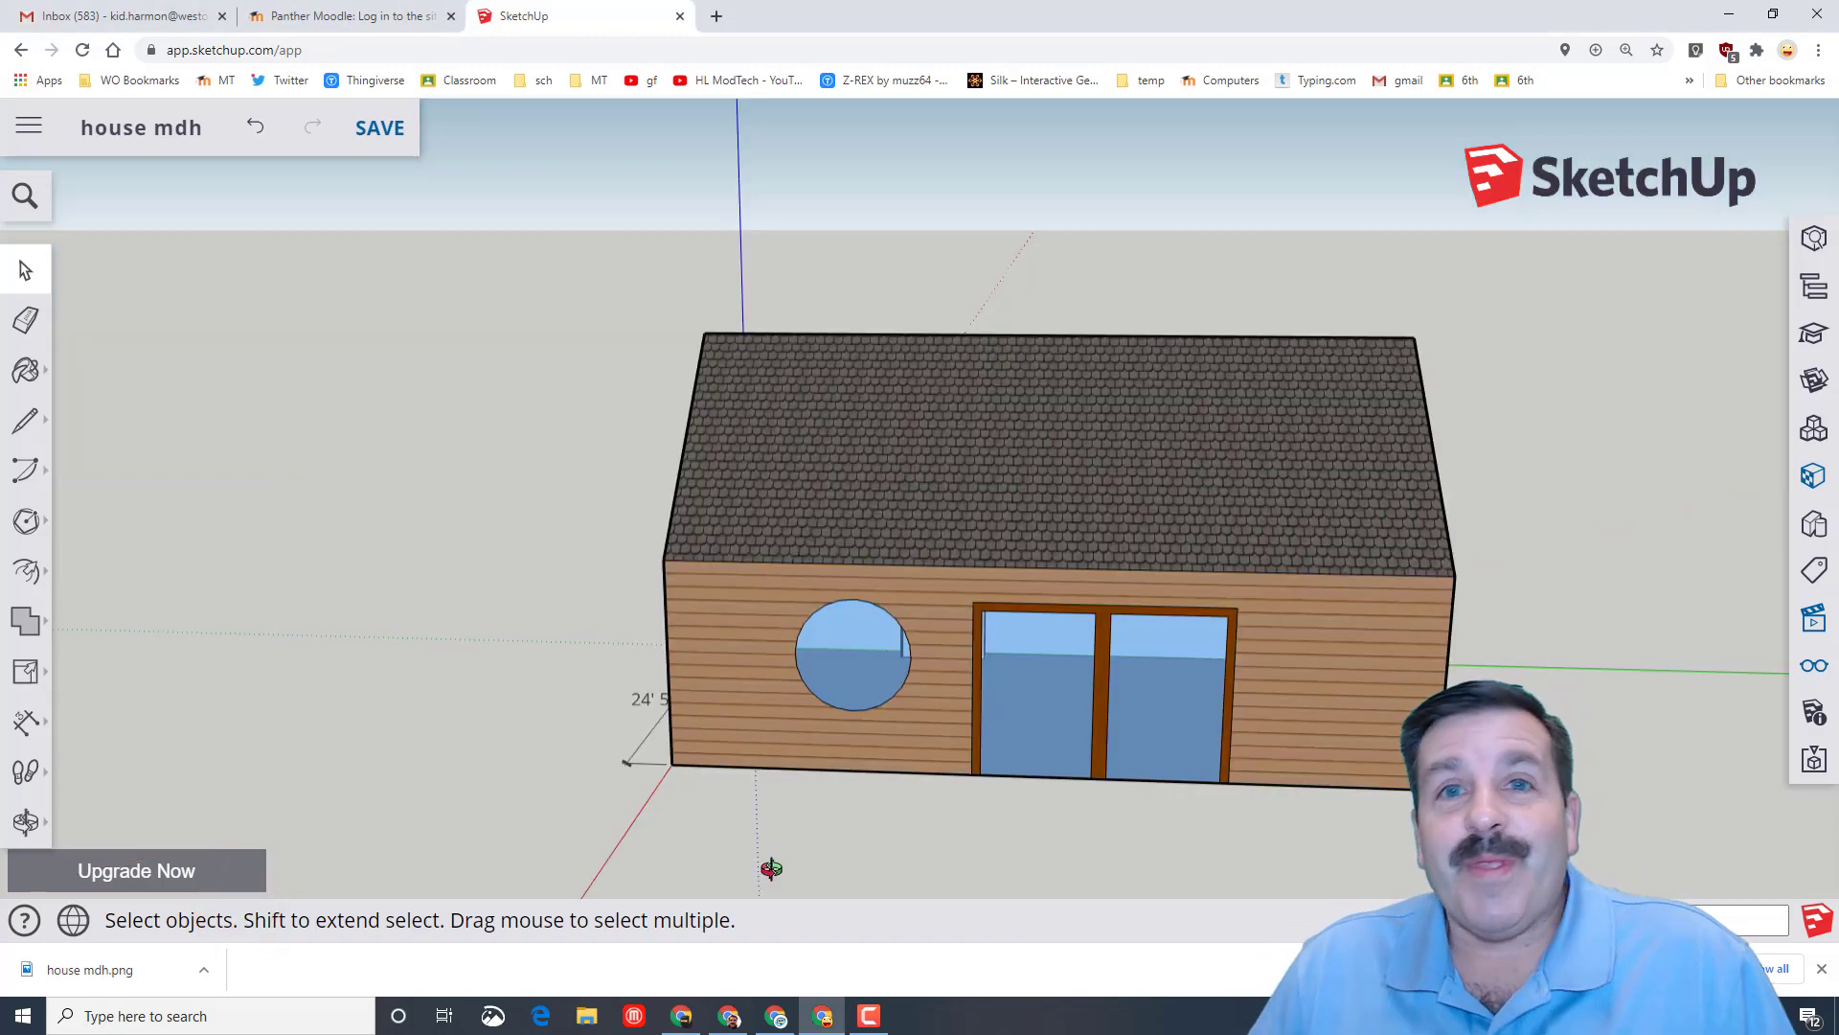